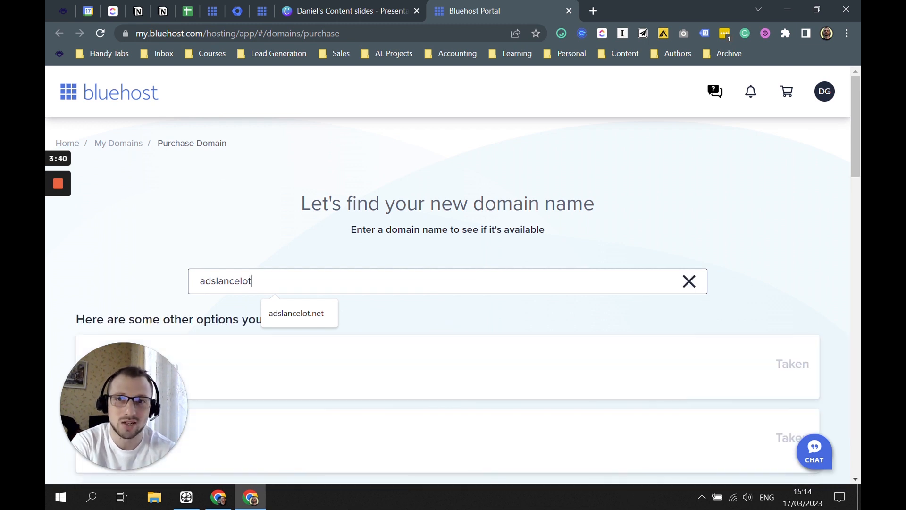
Search Bluehost for adslancelothq.com and confirm it is available at €12.27/yr.
text(hq.com)
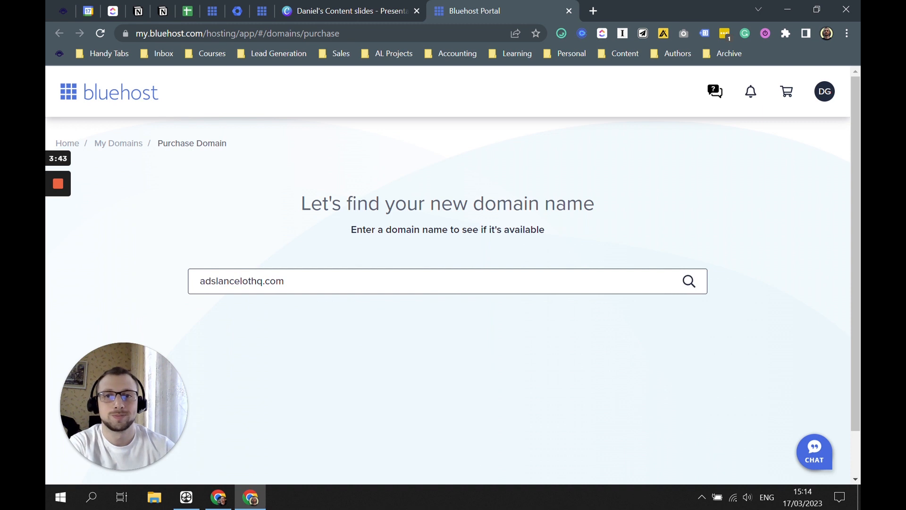
key(Return)
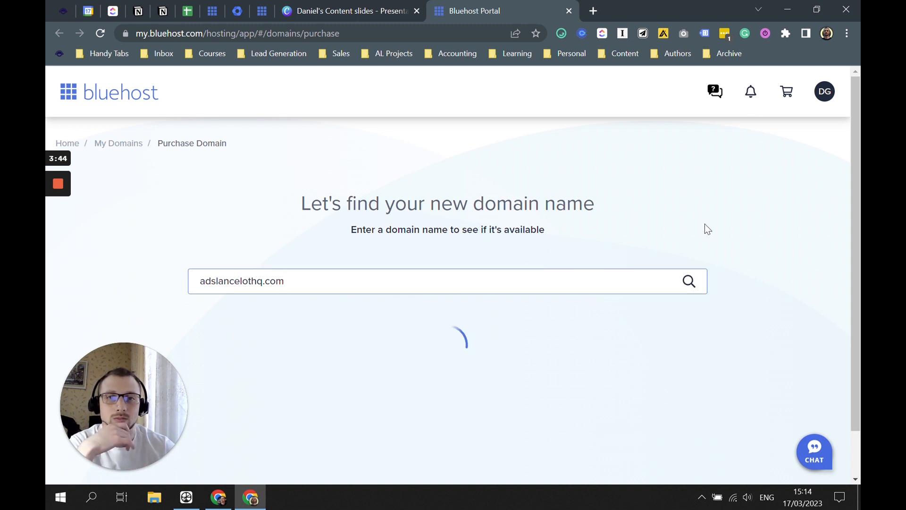
scroll(704, 224, down, 1)
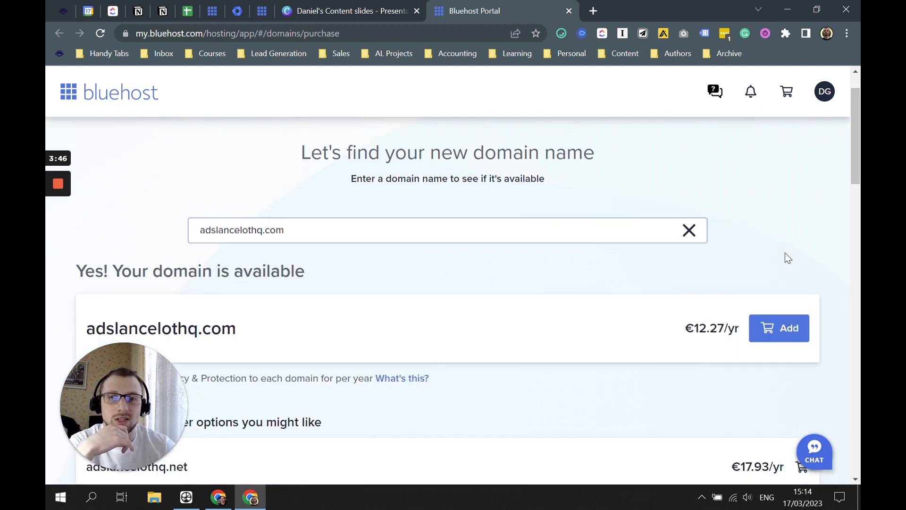
scroll(785, 253, down, 1)
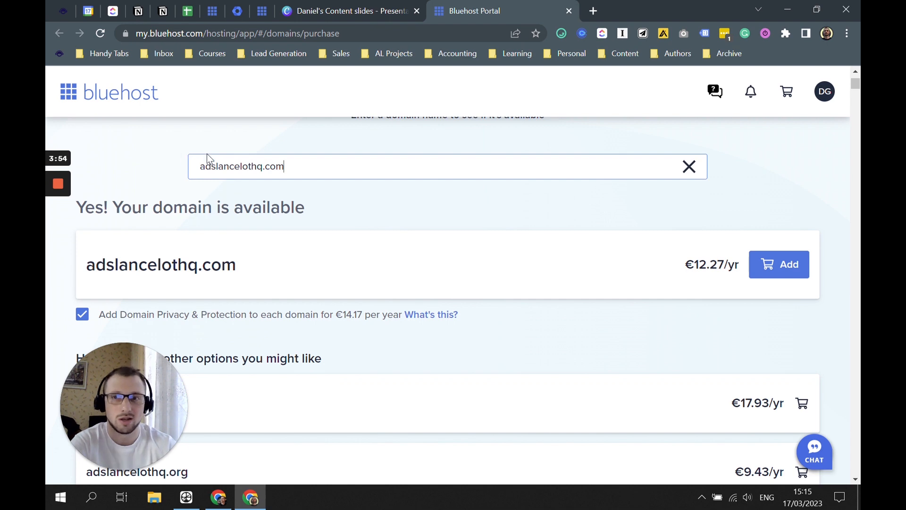
Run Google searches for 'google domains' and 'godaddy' in two new tabs.
click(593, 12)
text(g)
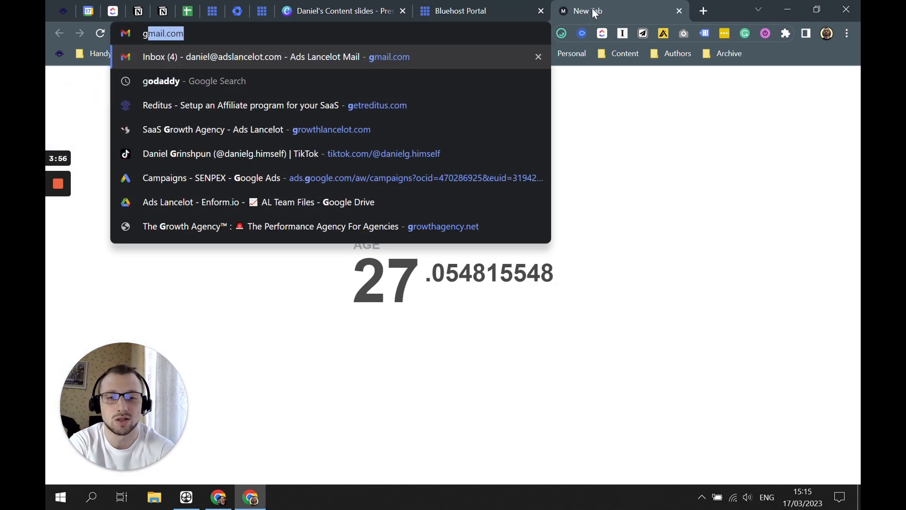
text(oogle domains)
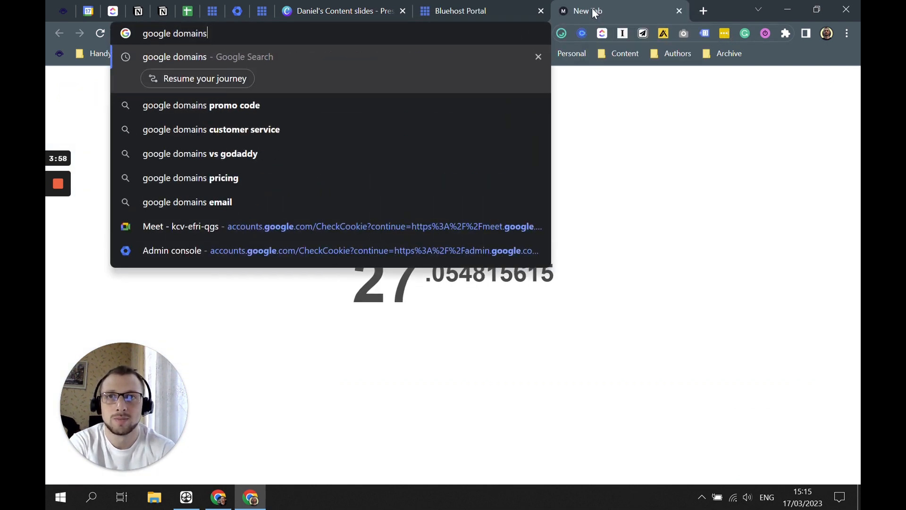
key(Return)
key(ctrl+t)
text(godaddy)
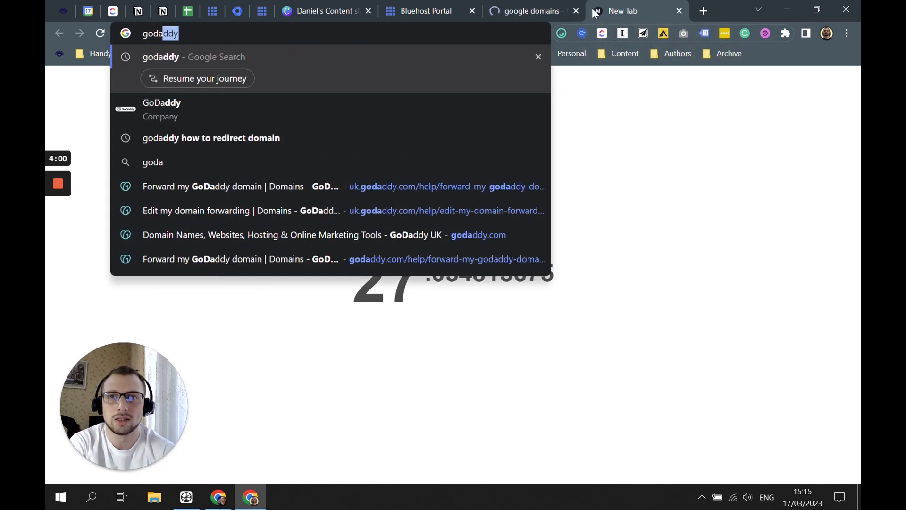
key(Return)
Open the Google Domains registrar page listing adslancelot.com with Google Workspace.
click(530, 4)
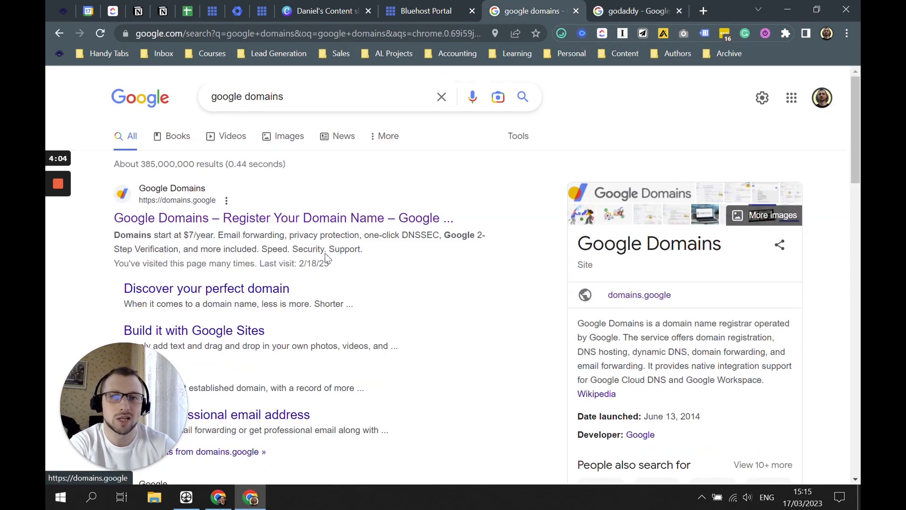
scroll(356, 247, down, 3)
scroll(385, 314, down, 1)
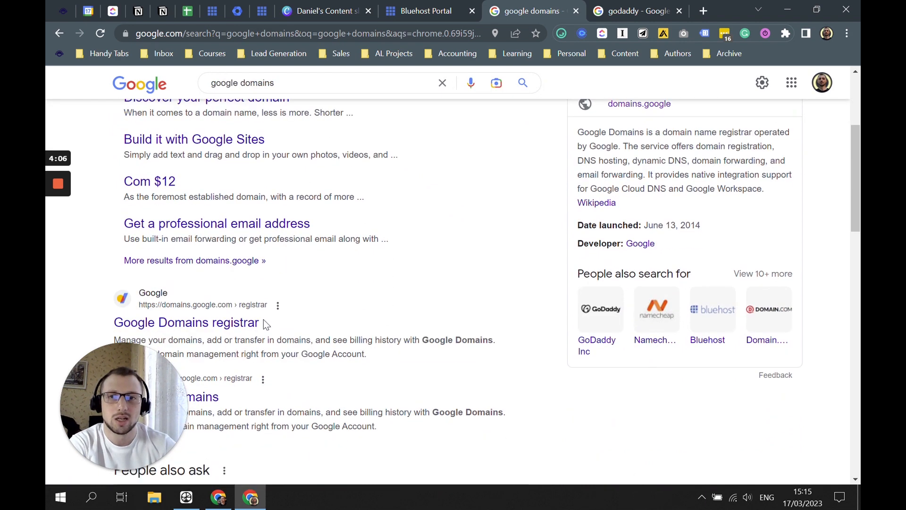
click(253, 331)
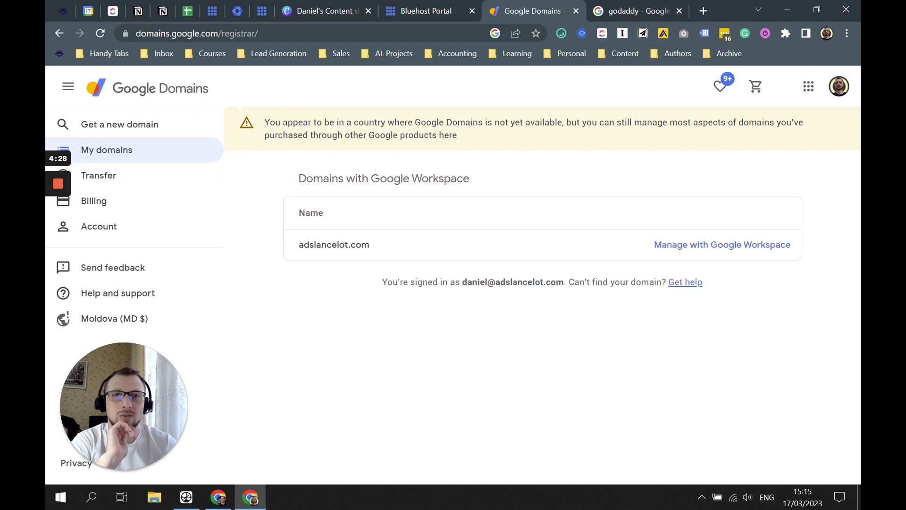
Review the Google Domains availability warning and GoDaddy results, then return to Bluehost's adslancelothq.com result.
drag(457, 122, 523, 129)
click(548, 130)
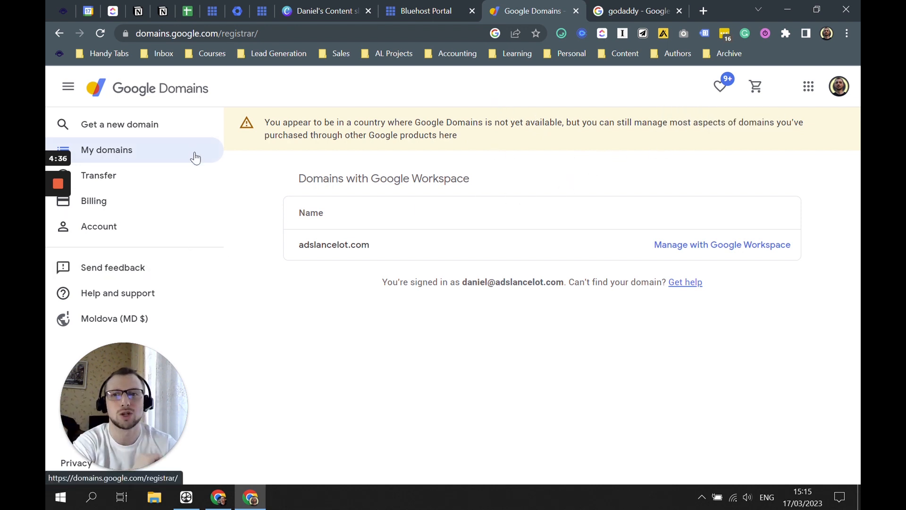
click(638, 10)
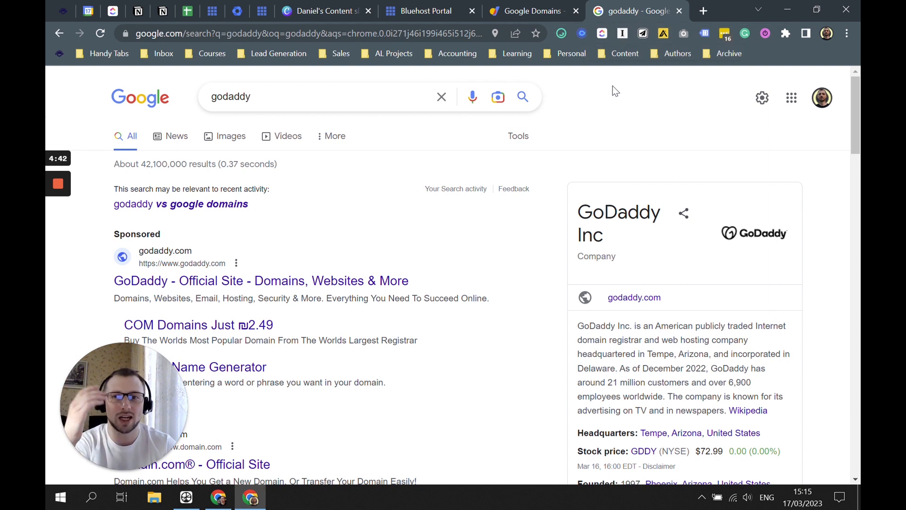
click(451, 4)
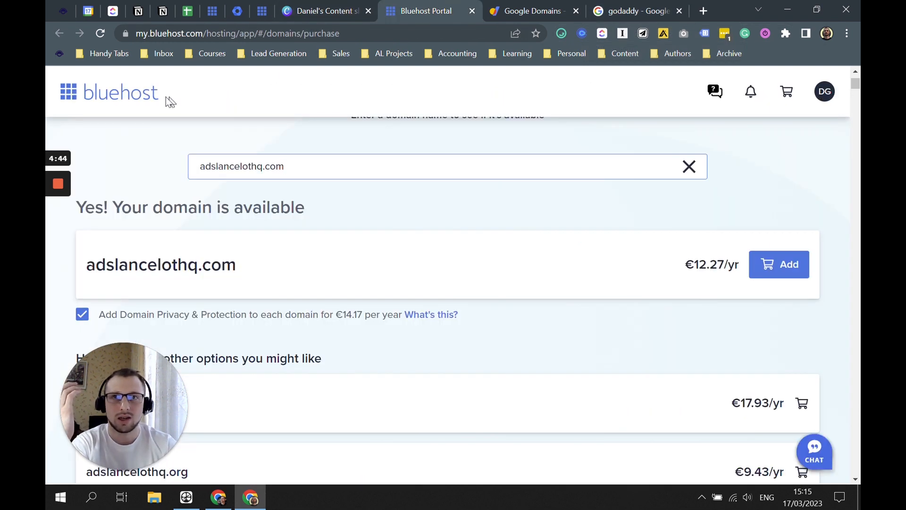
Close the Google Domains and GoDaddy tabs and recheck adslancelot.com without the hq suffix.
click(576, 10)
click(576, 10)
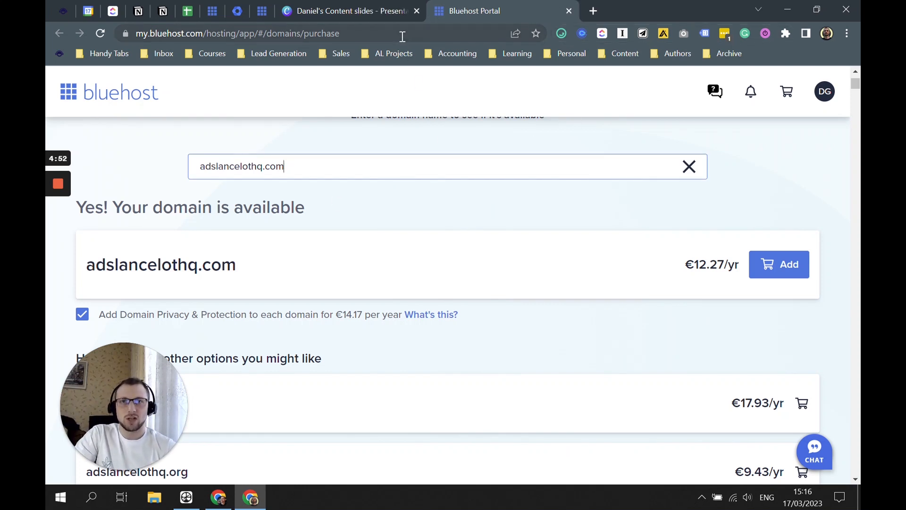
drag(262, 167, 251, 167)
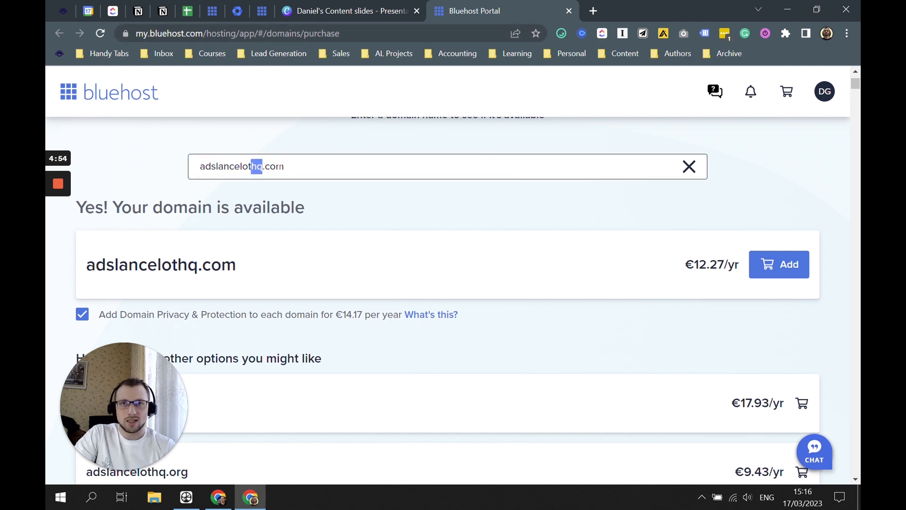
key(BackSpace)
key(Return)
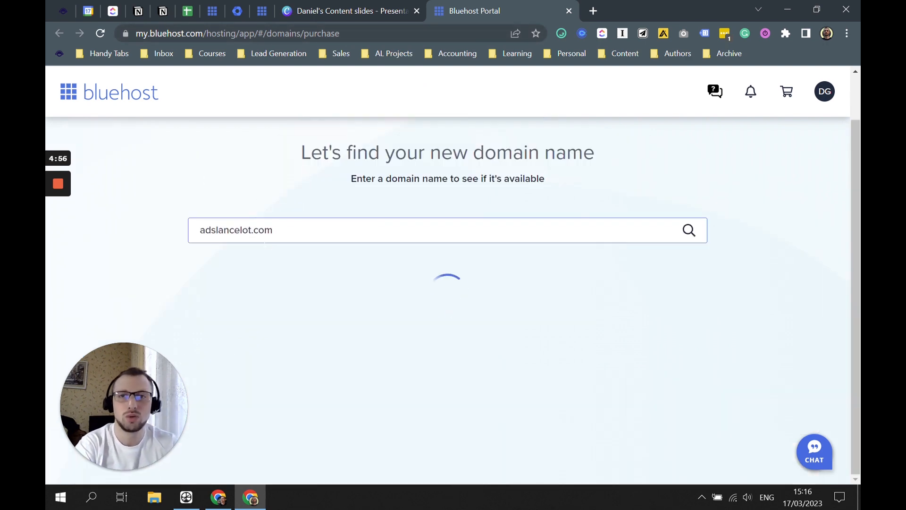
text(hq)
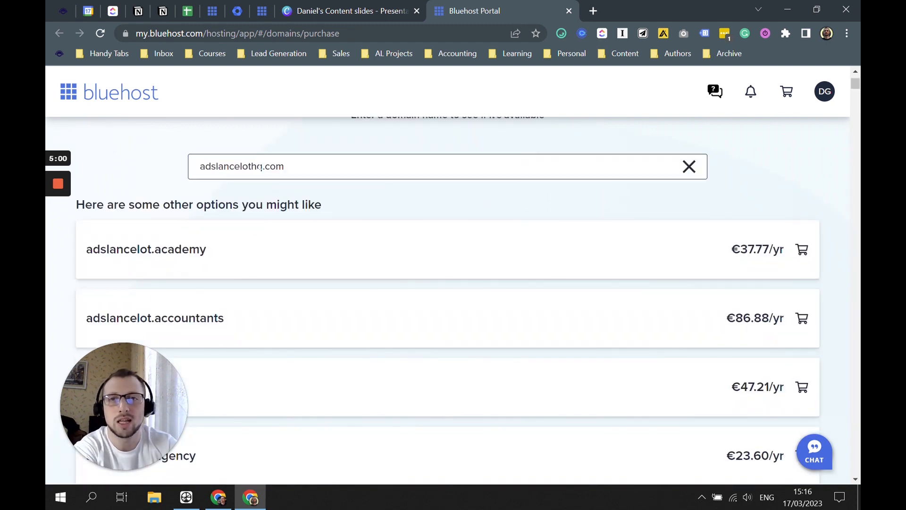
drag(261, 167, 250, 166)
key(BackSpace)
key(Return)
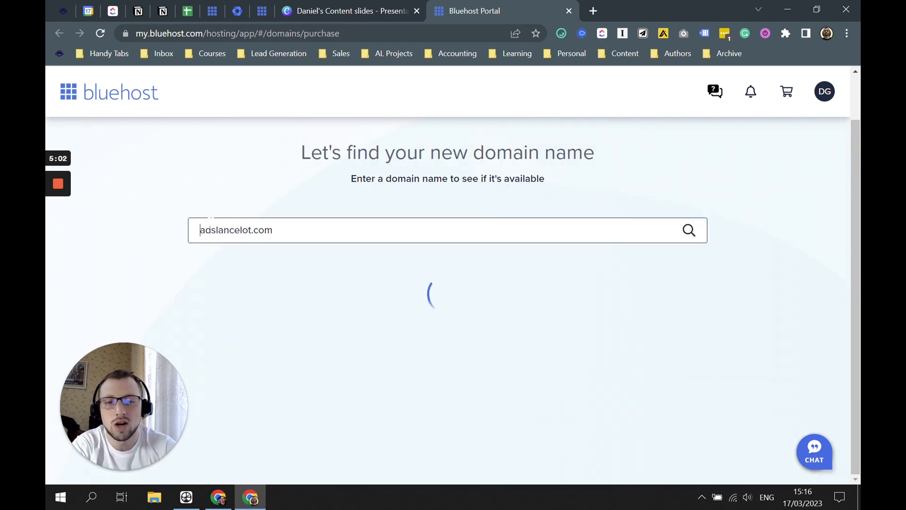
Find tryadslancelot.com available, trim the search to adlancelot.com, and bring up the Admin console users.
text(try)
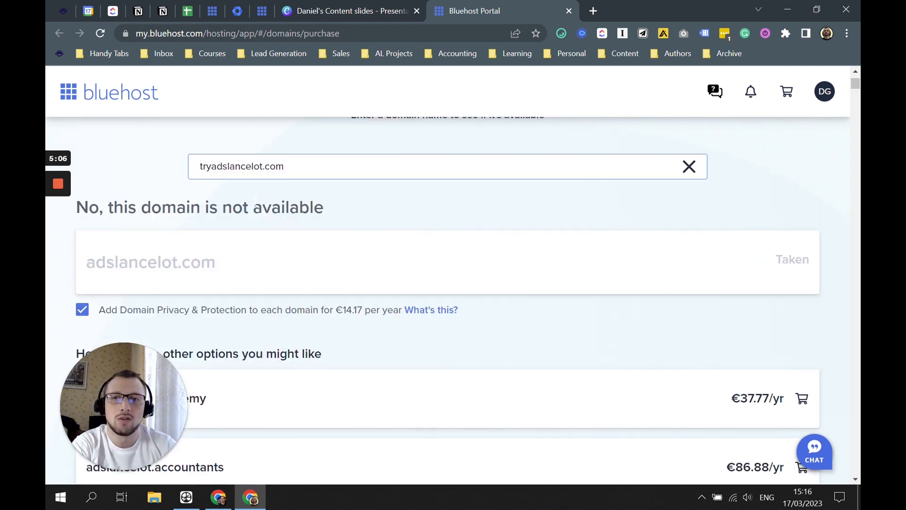
scroll(292, 250, down, 3)
scroll(297, 253, up, 4)
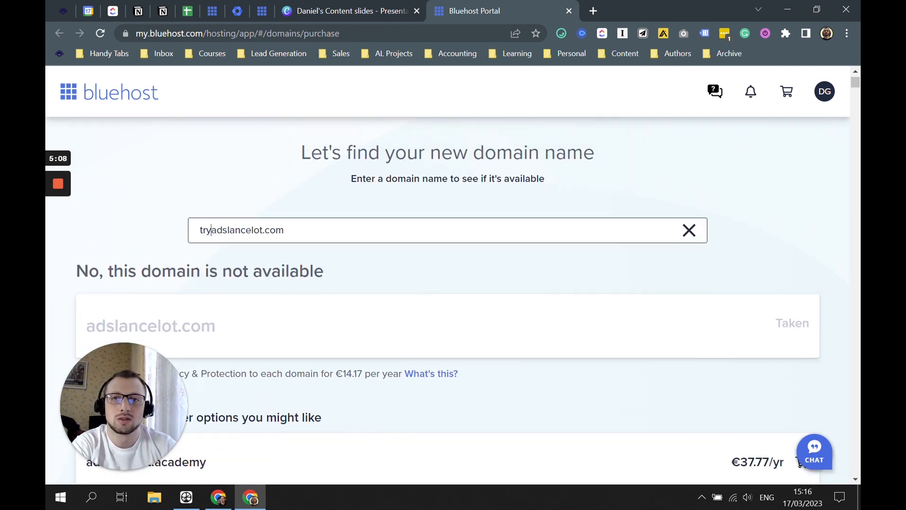
key(BackSpace)
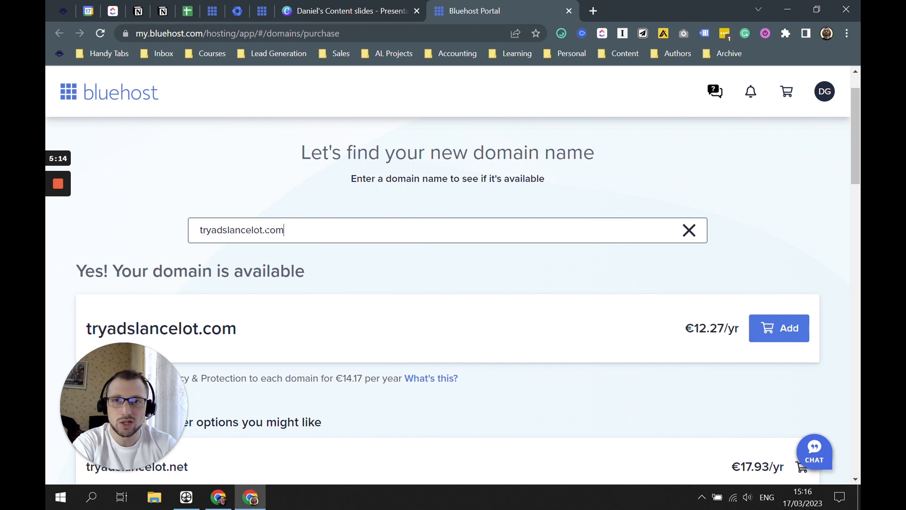
mouse_move(217, 230)
mouse_down()
mouse_move(194, 230)
mouse_move(211, 230)
mouse_up()
key(BackSpace)
key(BackSpace)
key(BackSpace)
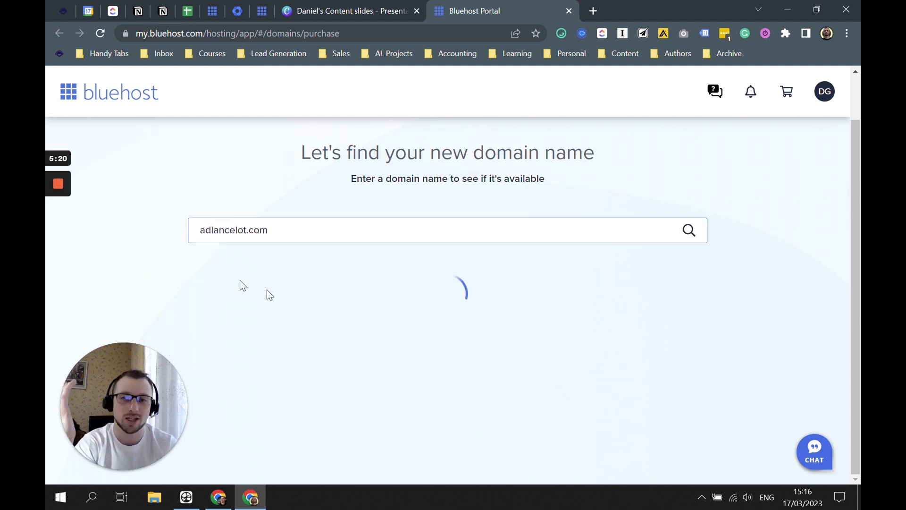
click(218, 497)
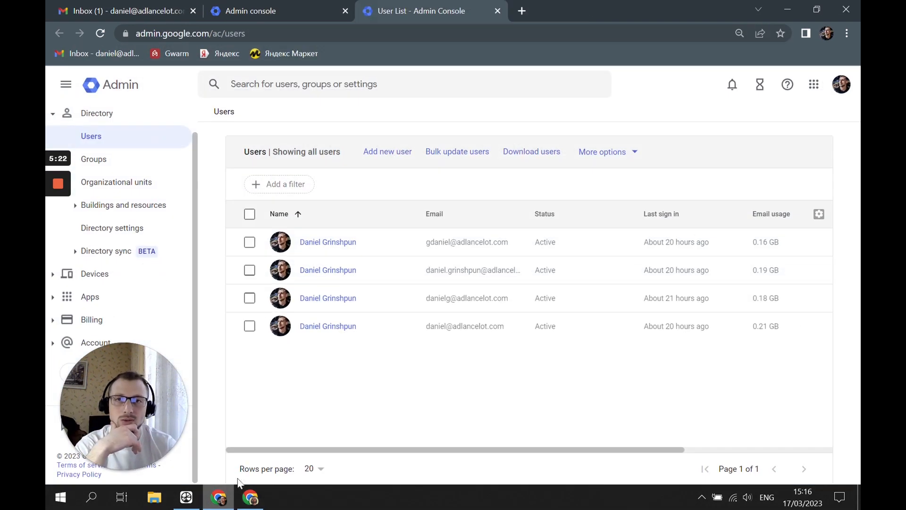
Confirm the user accounts use adlancelot.com, then see Bluehost mark adlancelot.com as Taken.
drag(457, 242, 510, 245)
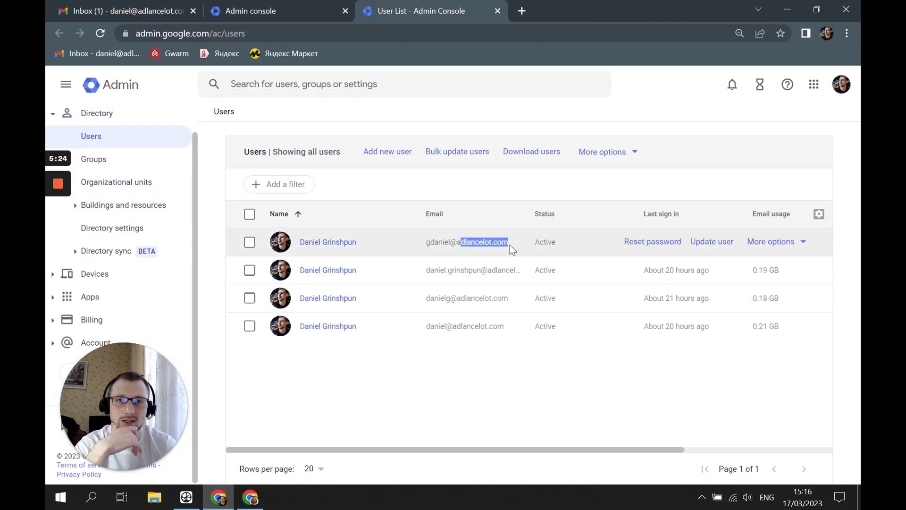
click(433, 386)
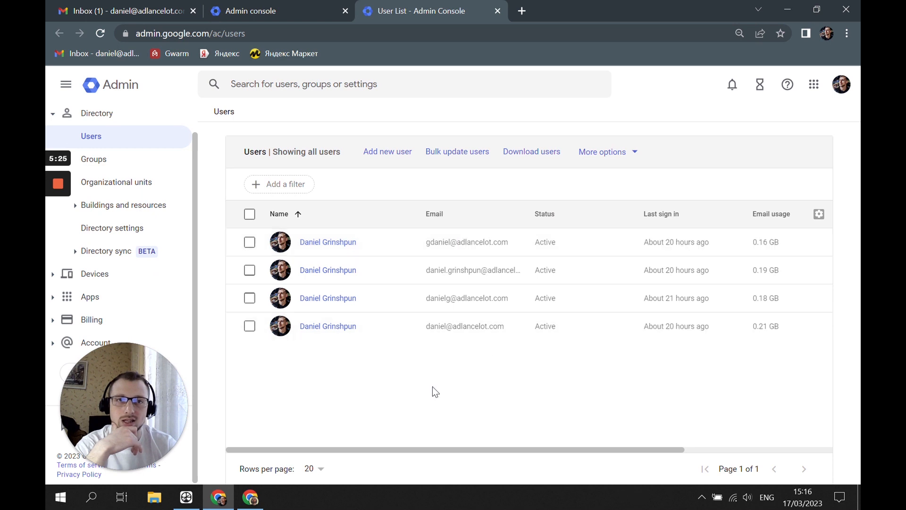
click(259, 497)
click(211, 230)
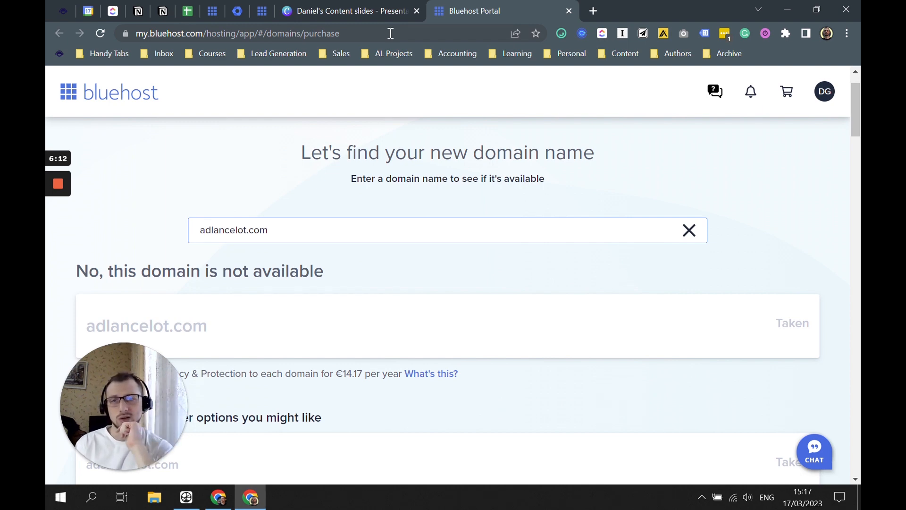
Close the Bluehost search, review the saasgrowthmarketer.com domain page, then return to the Canva slides.
click(569, 10)
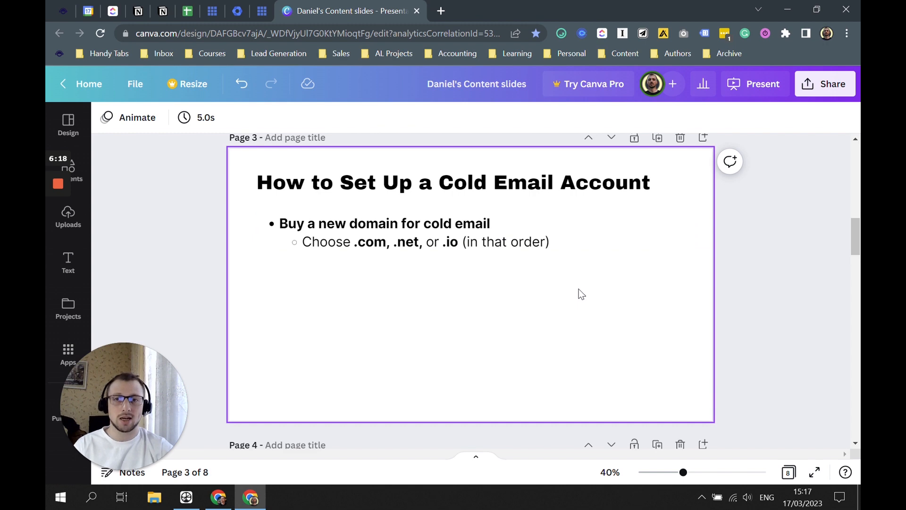
click(261, 8)
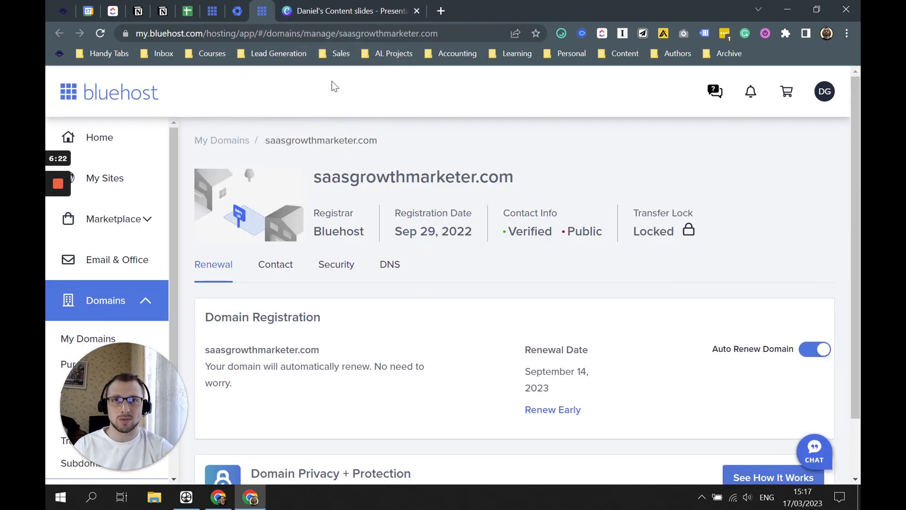
drag(324, 178, 547, 182)
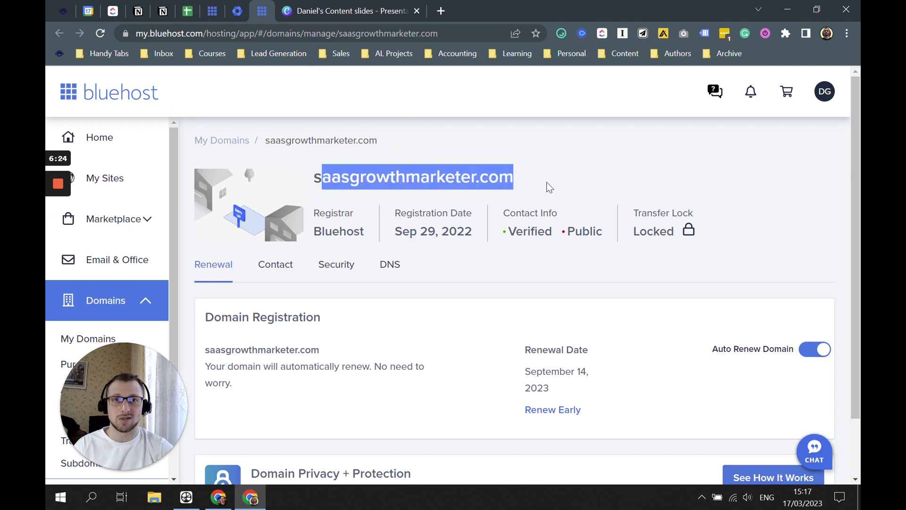
click(547, 182)
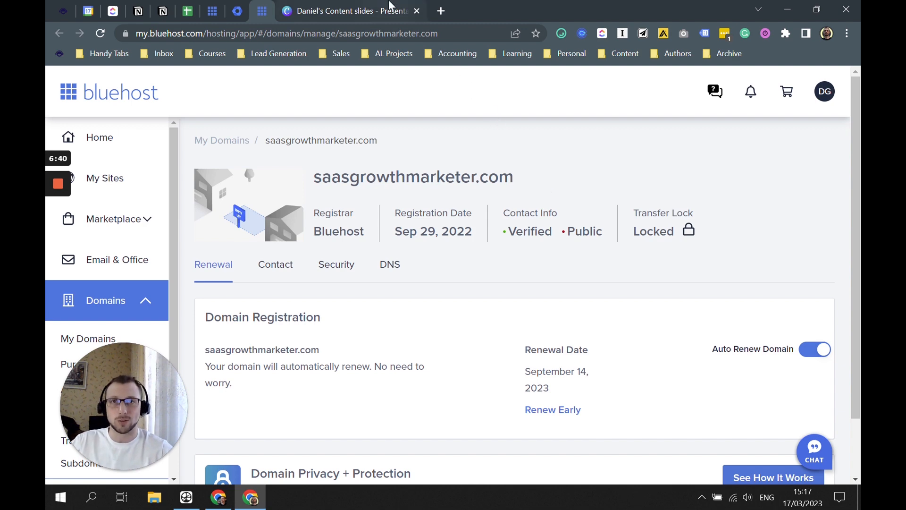
click(373, 10)
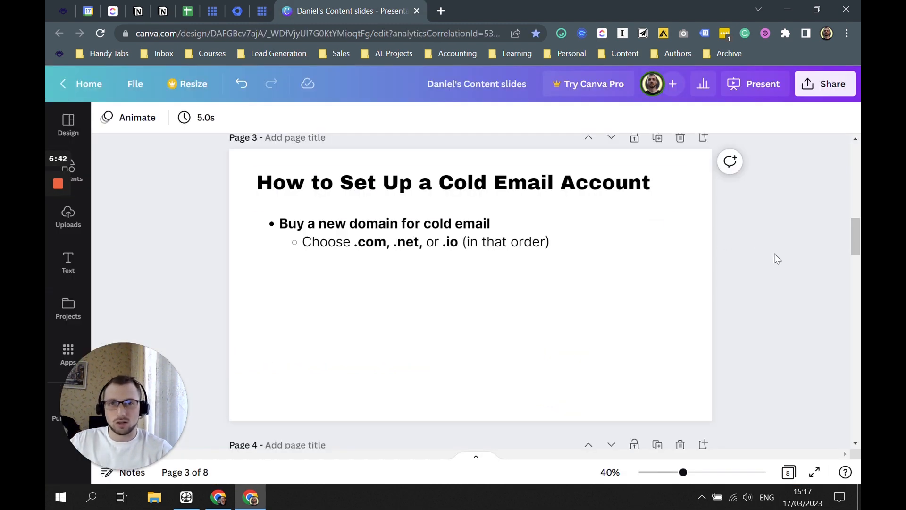
scroll(778, 258, down, 6)
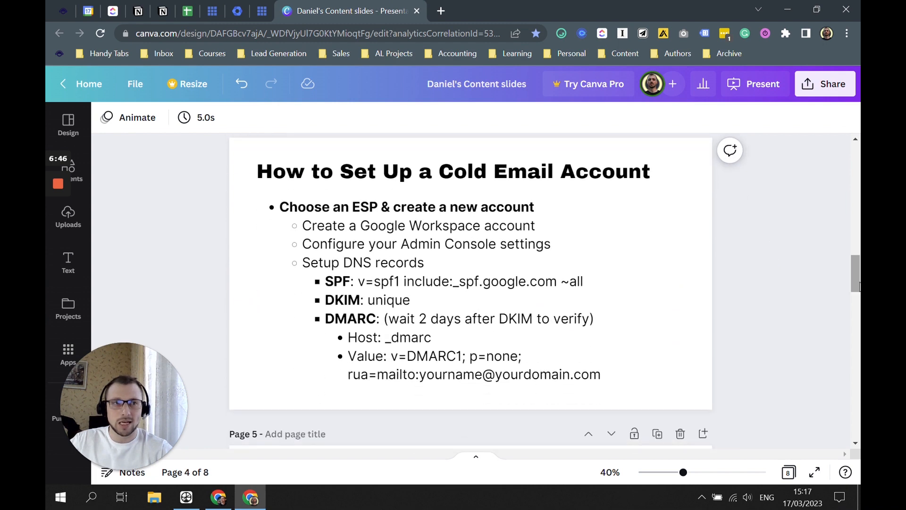
drag(859, 282, 859, 278)
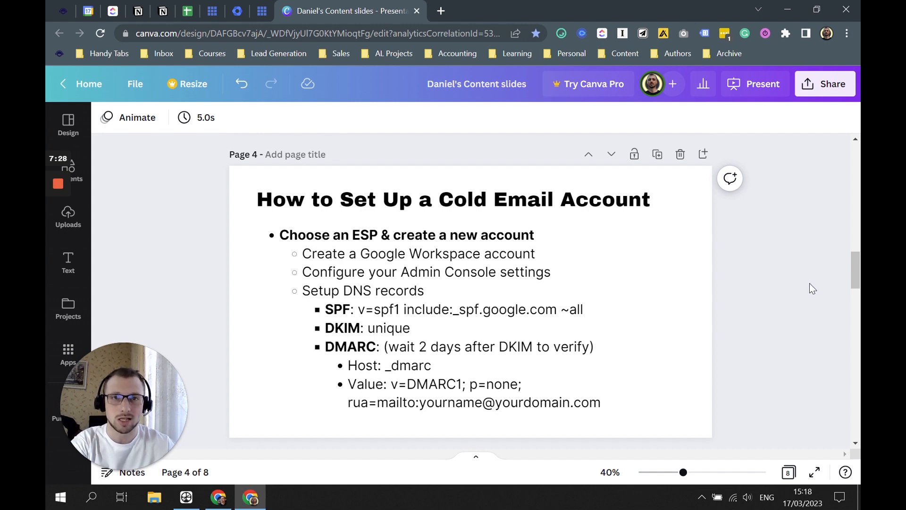
key(ctrl+t)
Search Google for 'google workspace' and open the official Google Workspace homepage.
text(work)
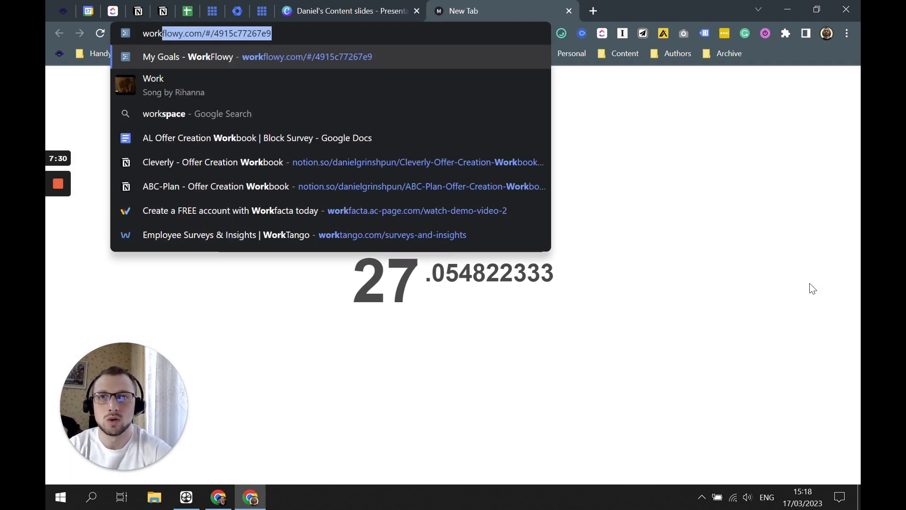
text(s)
key(BackSpace)
key(BackSpace)
key(BackSpace)
key(BackSpace)
key(BackSpace)
text(goog)
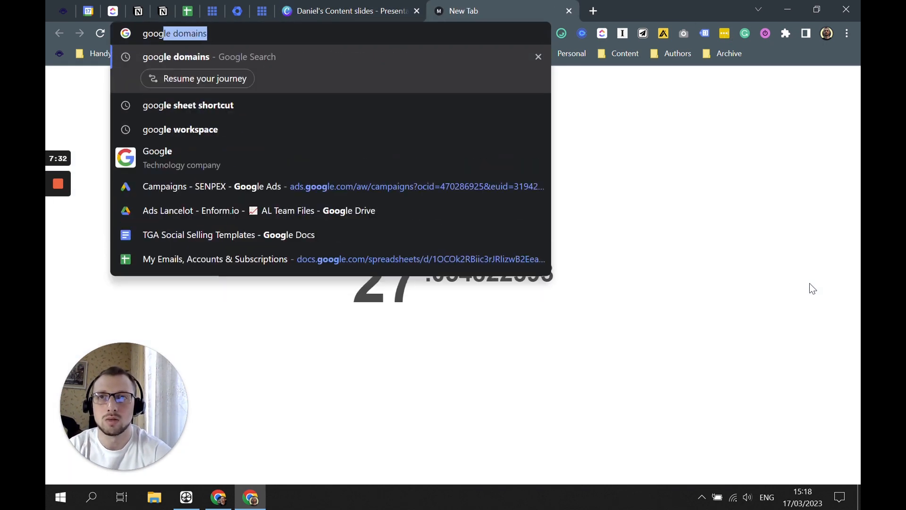
text(le work)
key(Return)
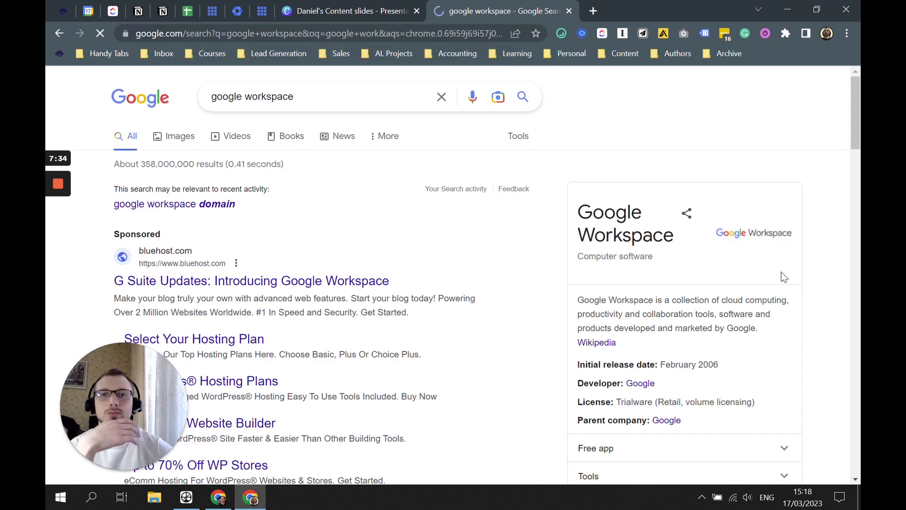
scroll(349, 241, down, 5)
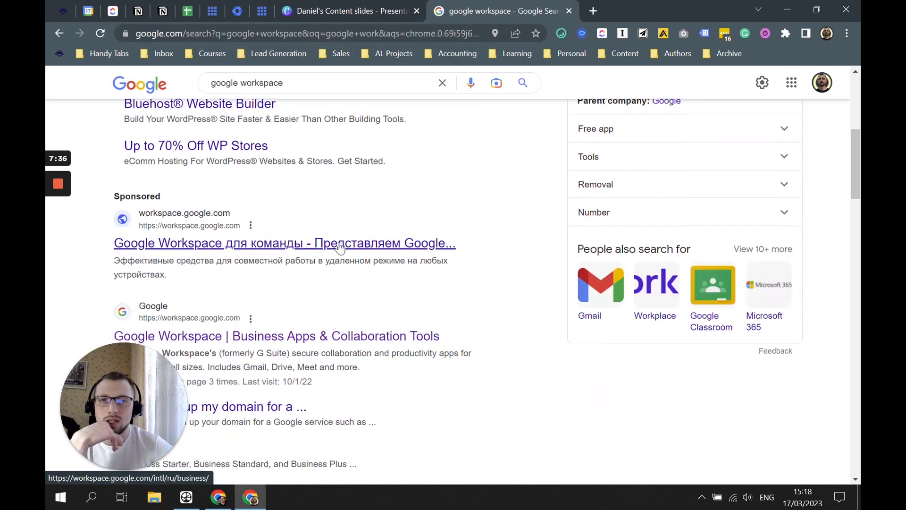
scroll(340, 246, down, 4)
click(318, 149)
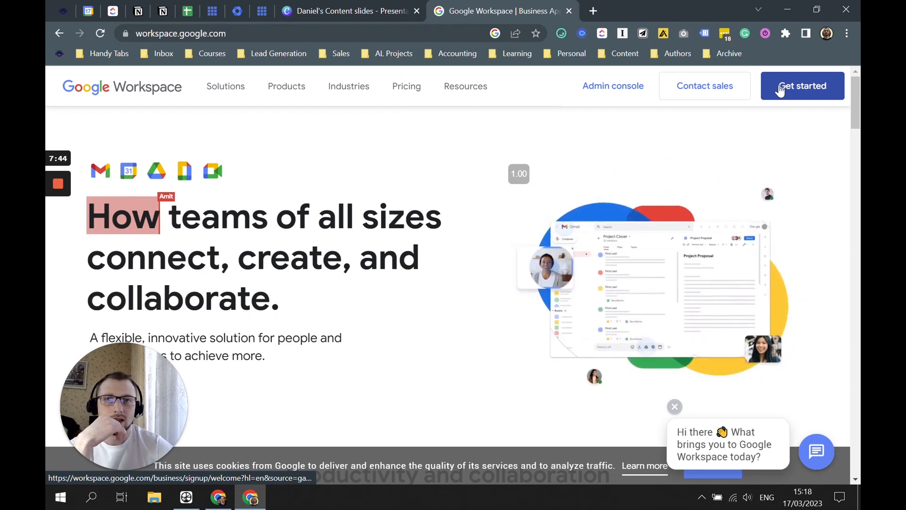
Open Workspace pricing, dismiss the chat and cookie popups, and start the Get started sign-up.
click(404, 88)
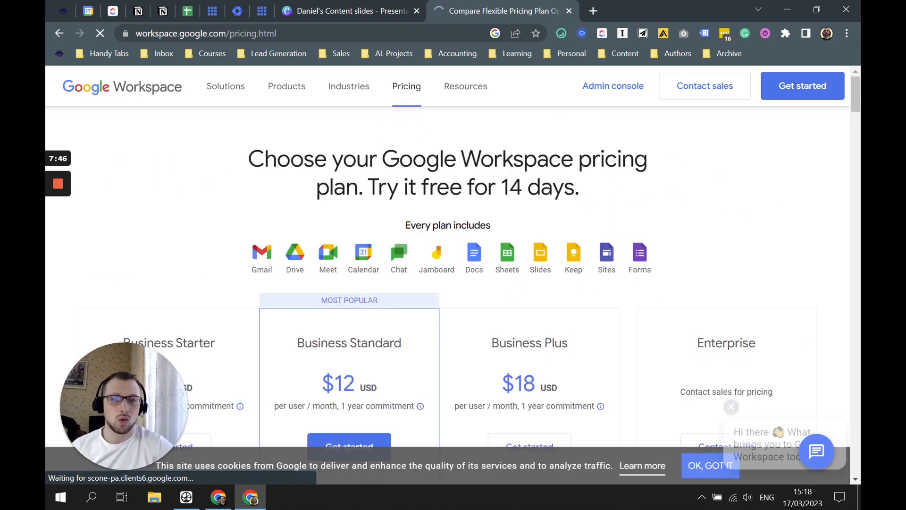
scroll(258, 231, down, 5)
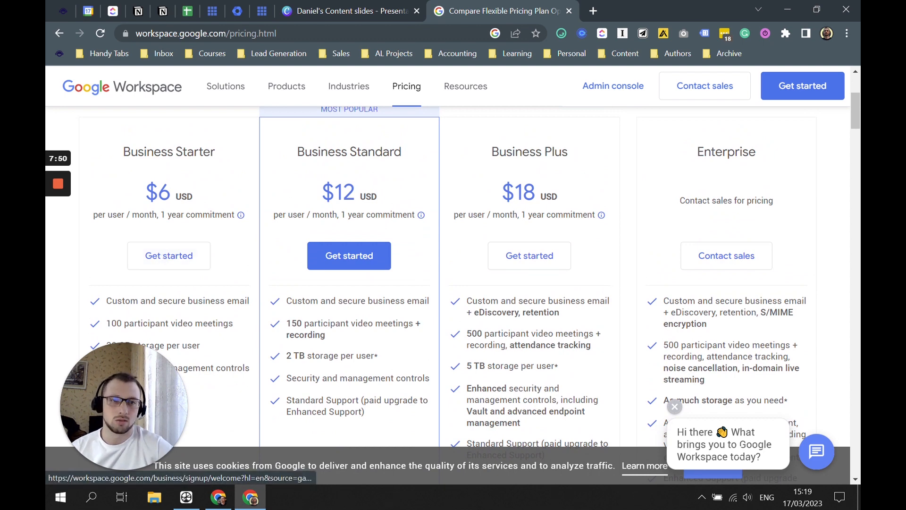
click(675, 407)
click(713, 468)
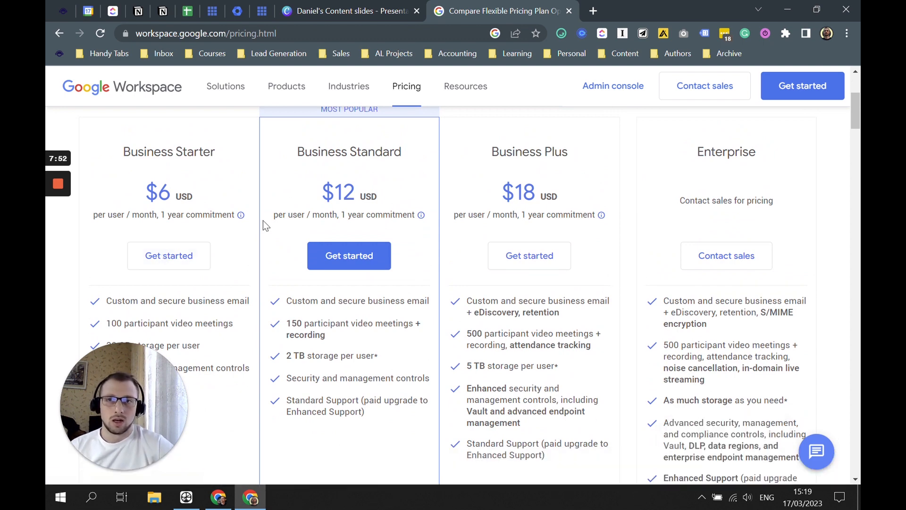
click(798, 88)
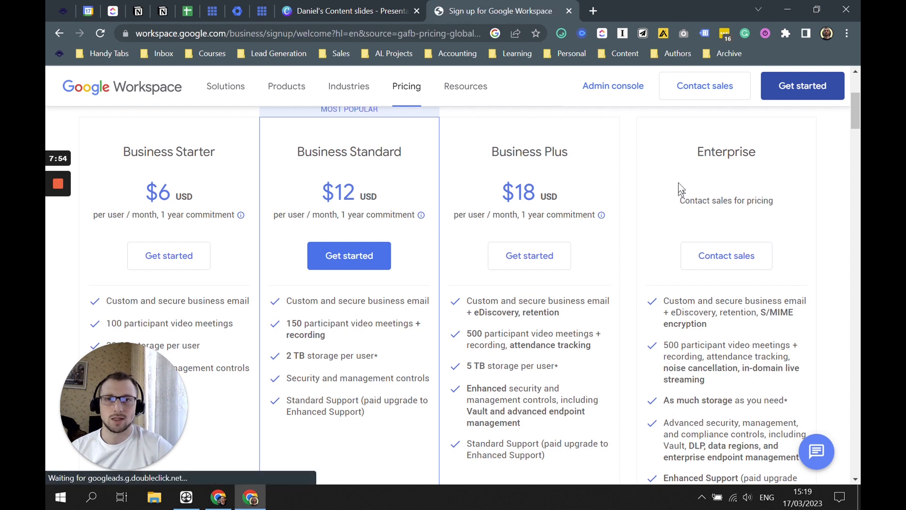
scroll(524, 279, down, 1)
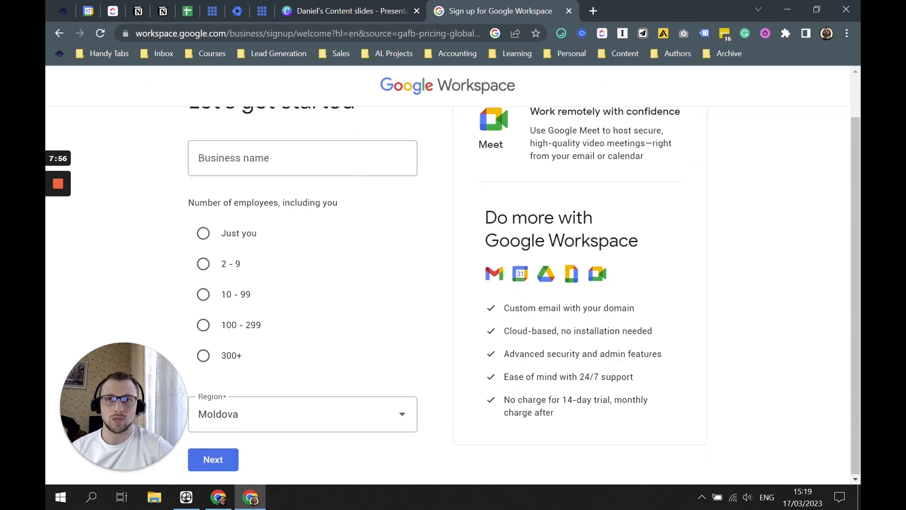
click(262, 10)
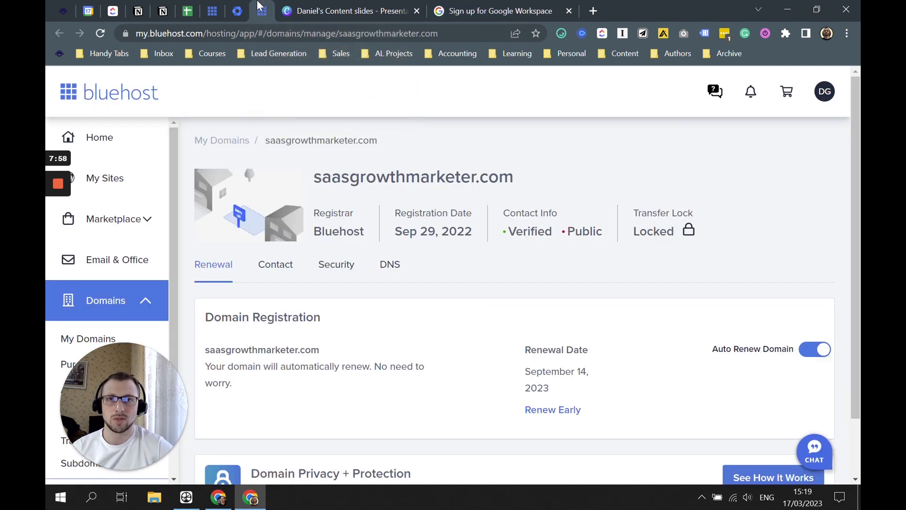
click(523, 6)
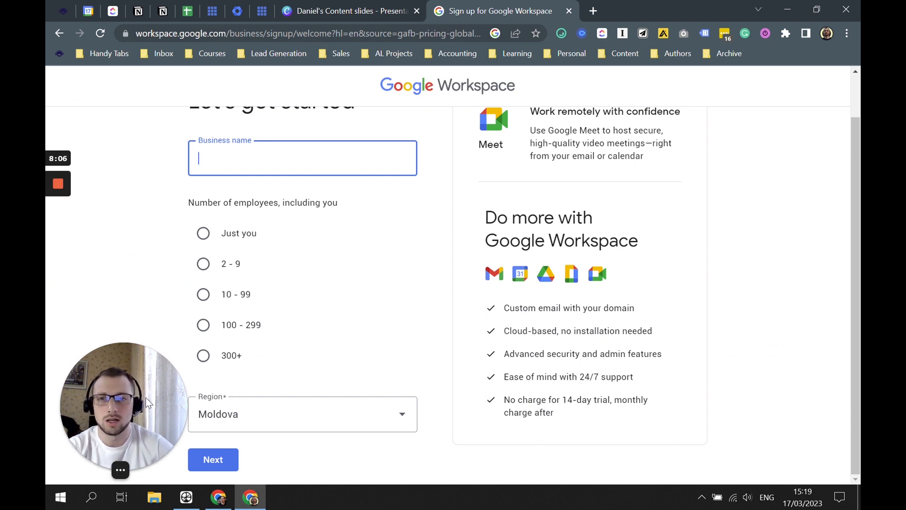
Enter business name 'Ads Lancelot' with 2–9 employees and continue.
drag(142, 409, 802, 404)
click(402, 168)
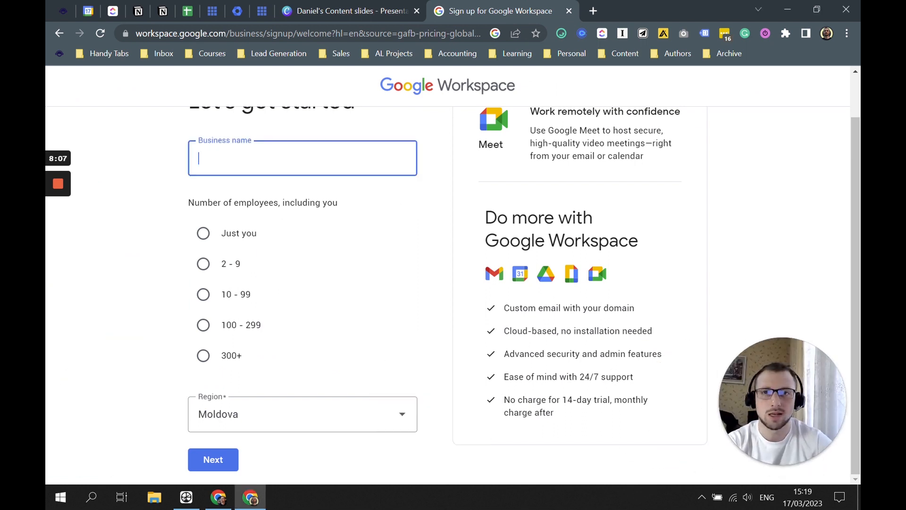
scroll(420, 203, up, 1)
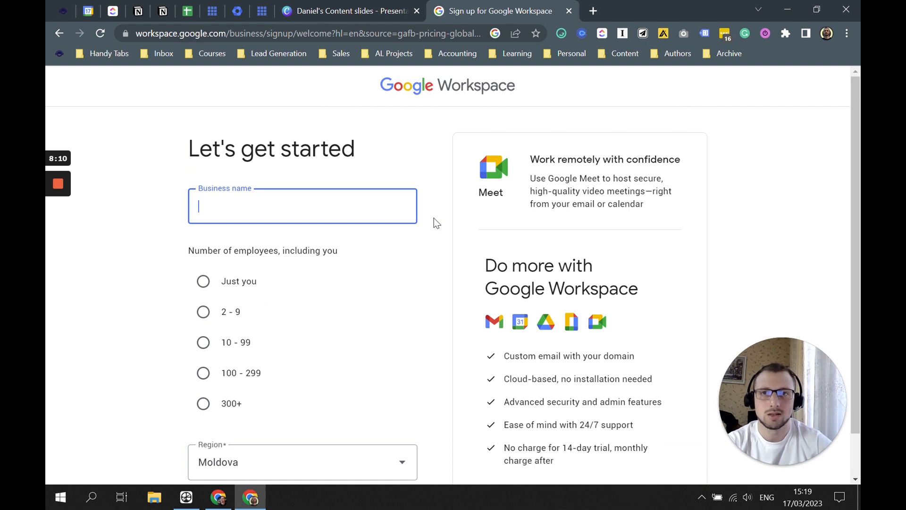
text(Ads Lancelot)
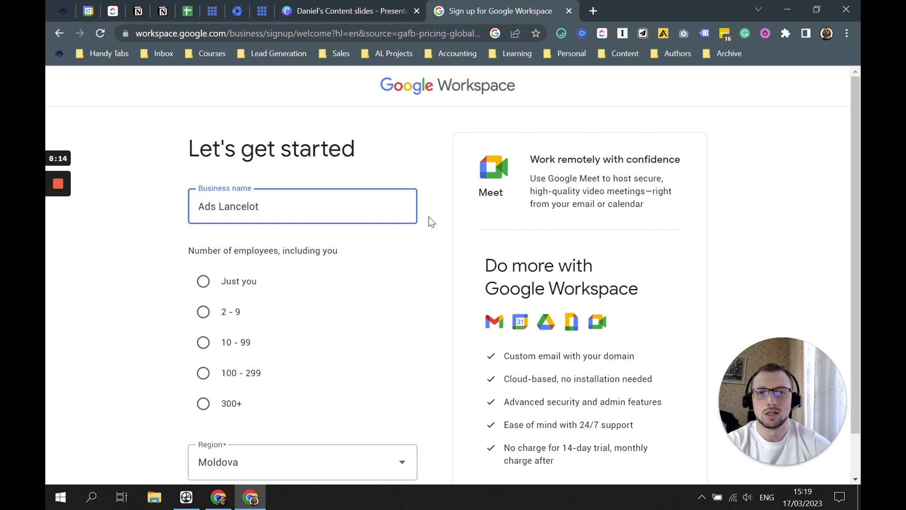
scroll(429, 219, down, 1)
click(221, 260)
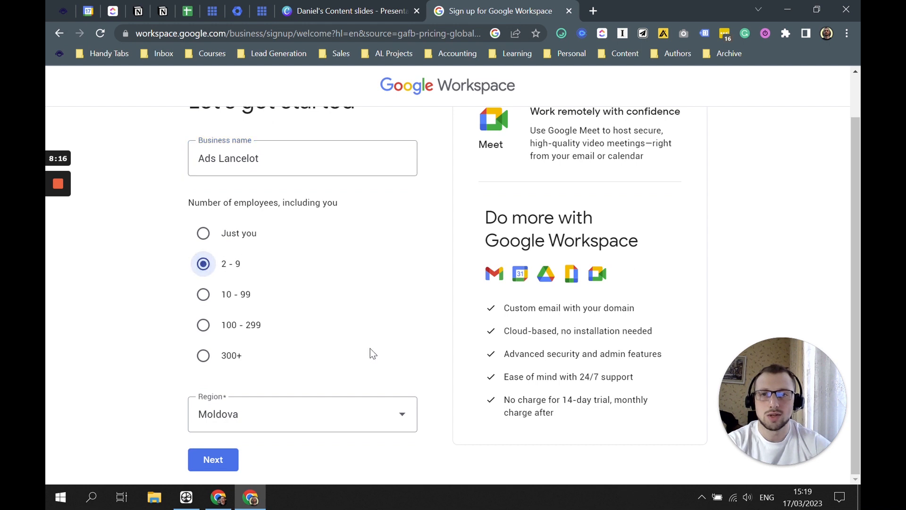
click(228, 467)
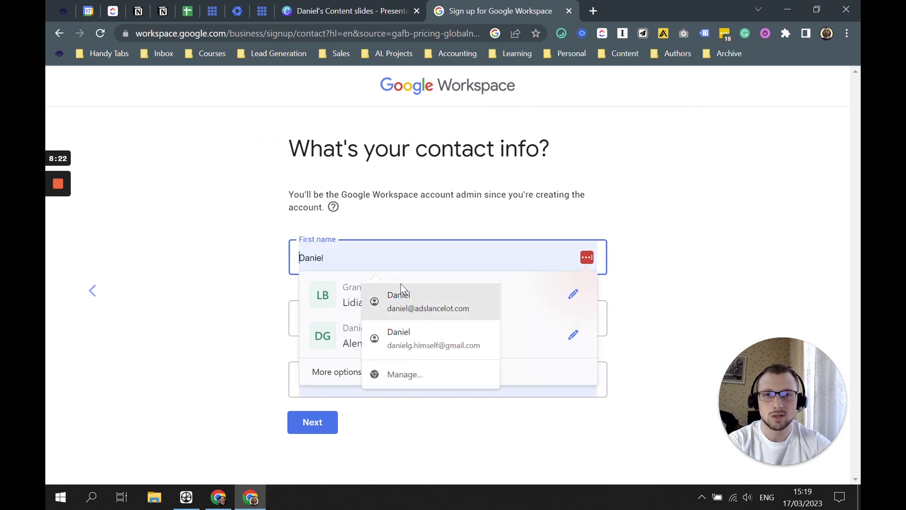
Autofill contact details, choose an existing domain, and paste saasgrowthmarketer.com copied from Bluehost.
click(401, 289)
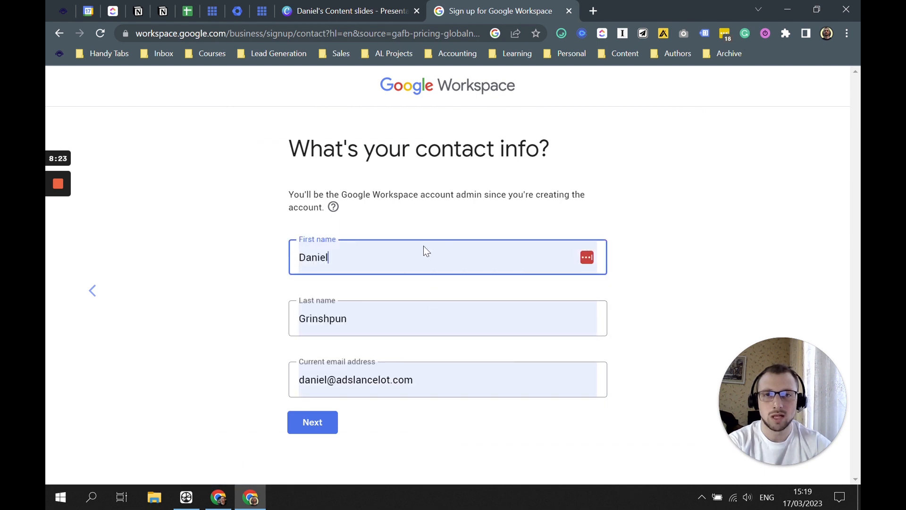
click(322, 431)
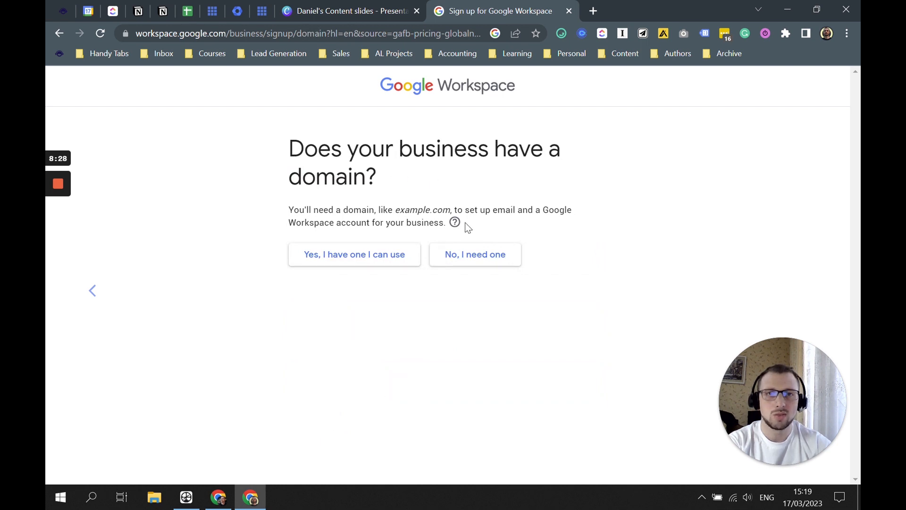
click(375, 256)
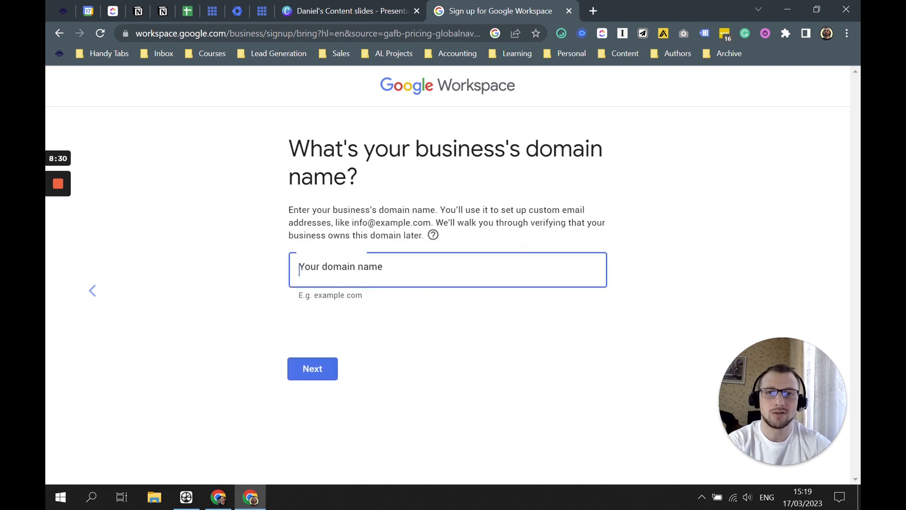
click(262, 10)
drag(525, 178, 310, 178)
key(ctrl+c)
click(519, 9)
key(ctrl+v)
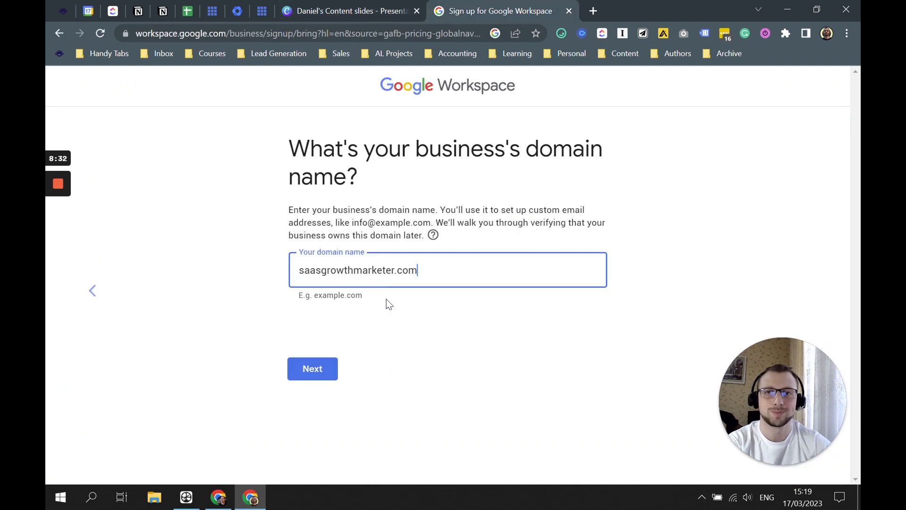
click(330, 373)
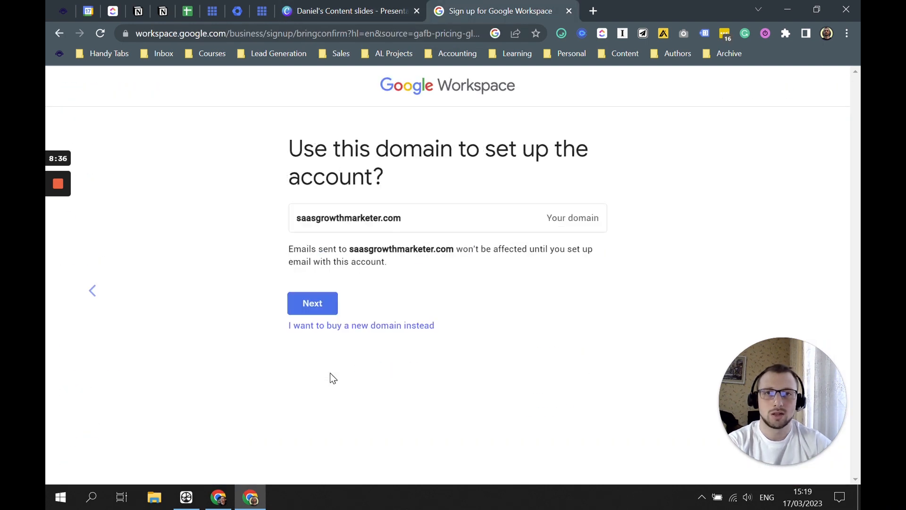
Confirm saasgrowthmarketer.com for the account and decline marketing and product-tip emails.
click(314, 303)
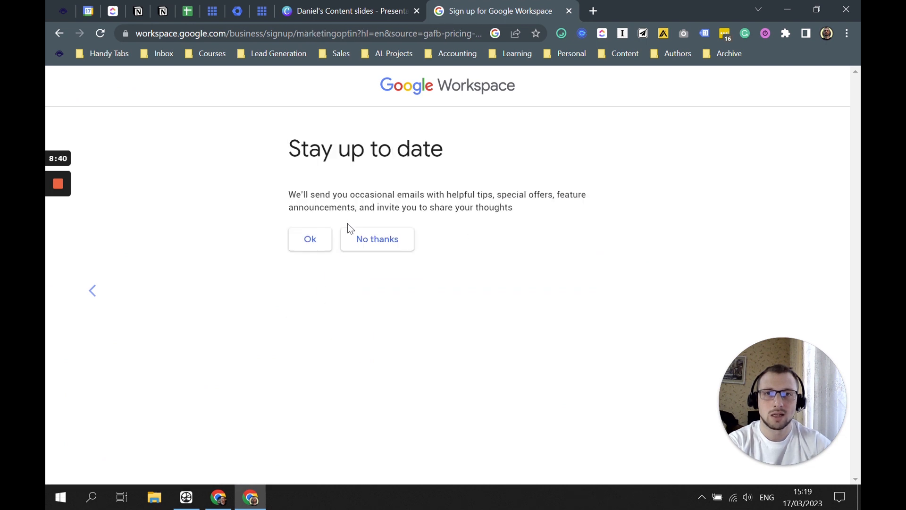
click(401, 241)
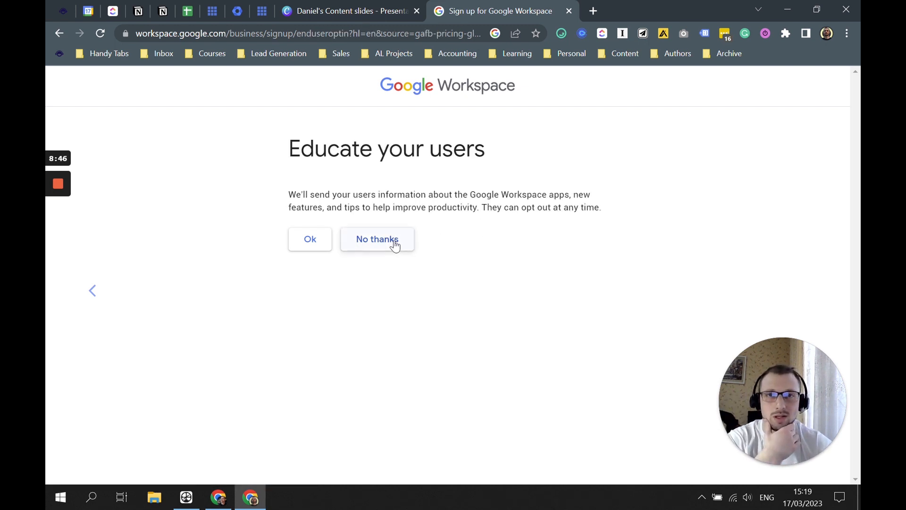
click(395, 243)
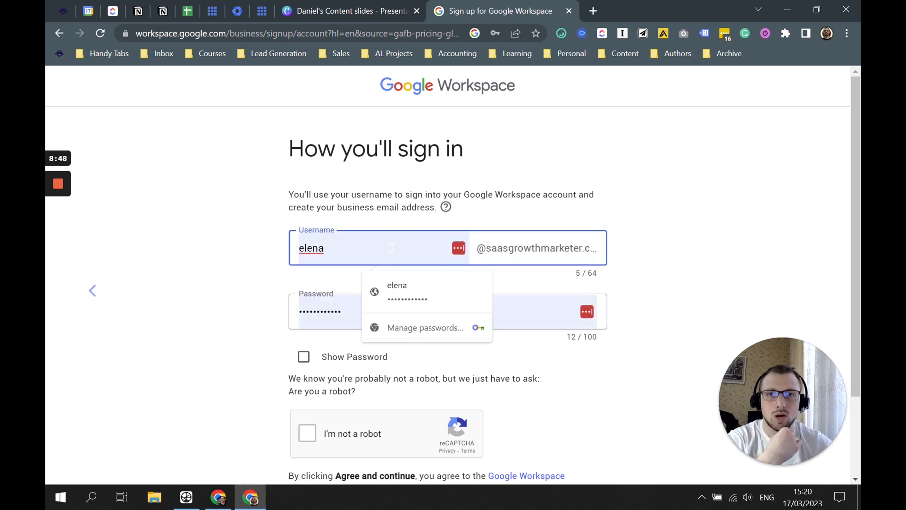
Set the business email username and a 12-character password, pass reCAPTCHA, and agree to continue.
double_click(392, 248)
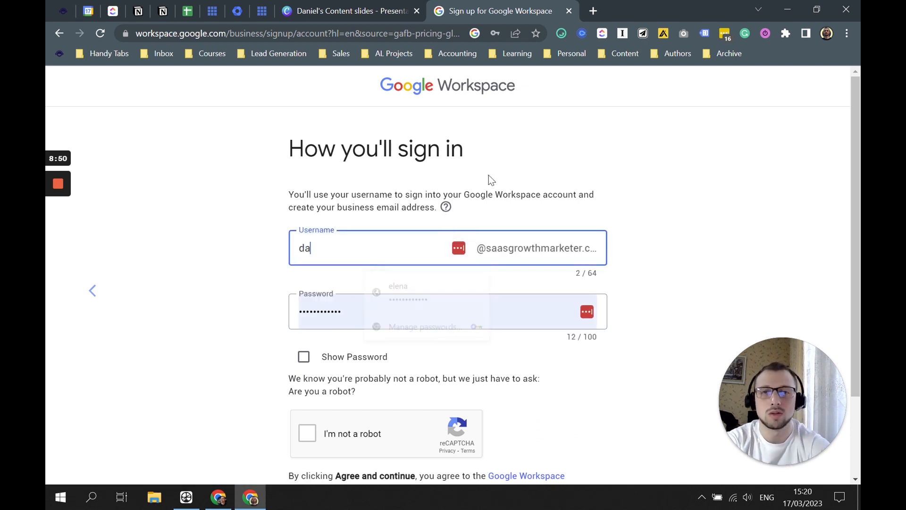
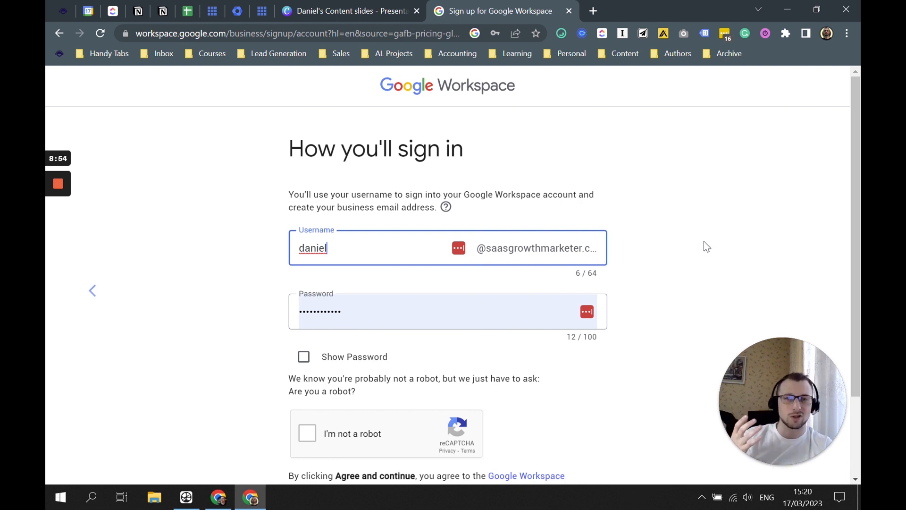
click(507, 311)
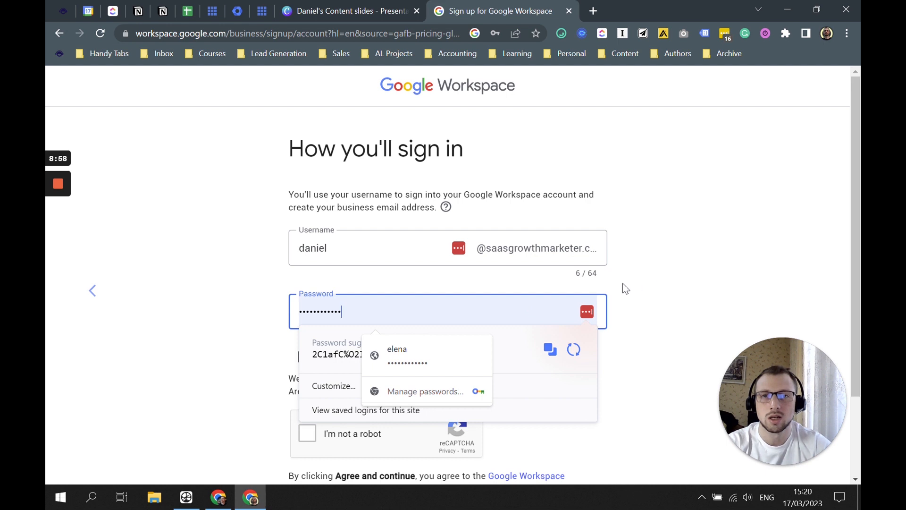
click(700, 265)
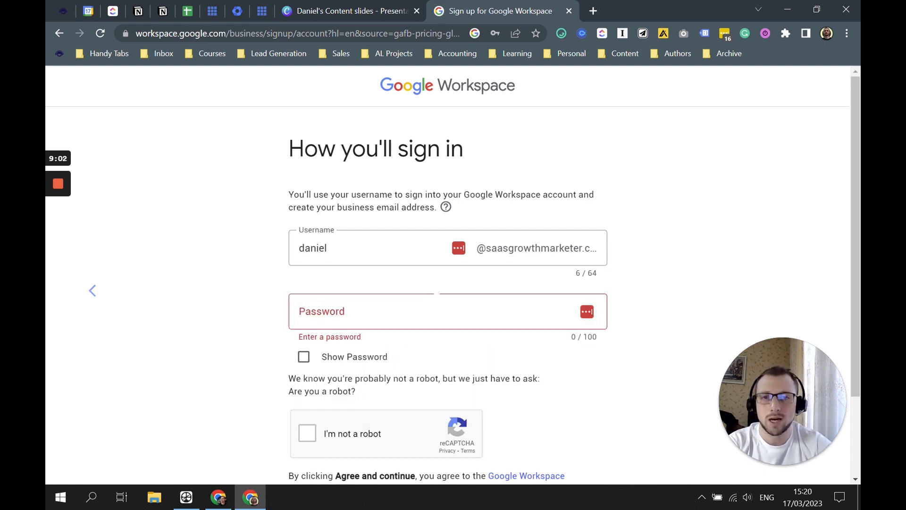
click(58, 232)
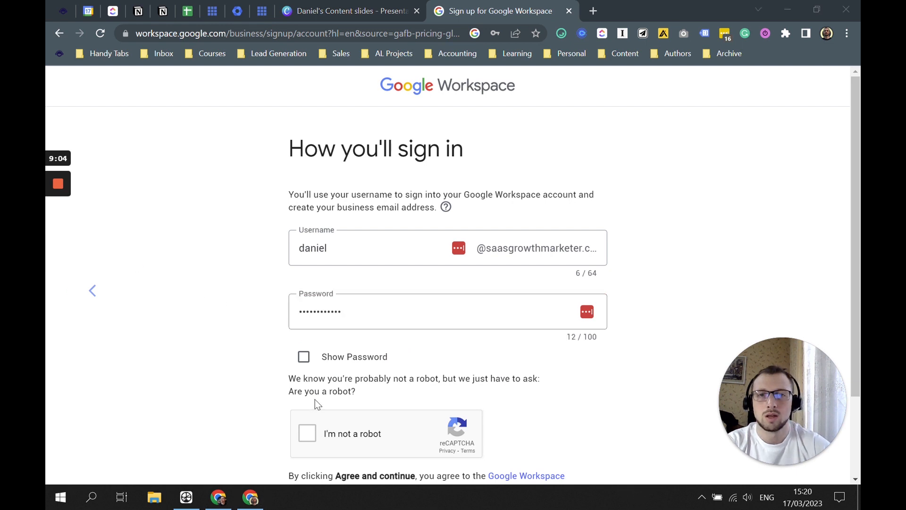
scroll(309, 407, down, 3)
click(312, 328)
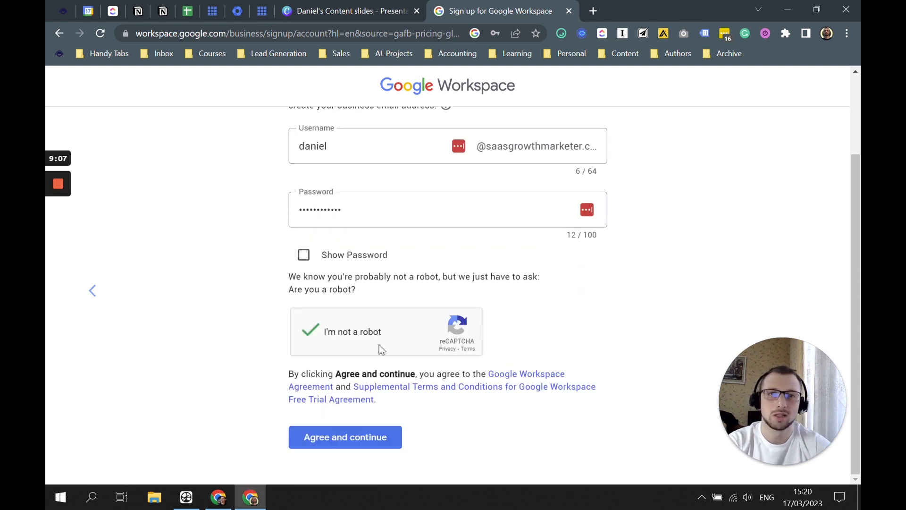
click(364, 434)
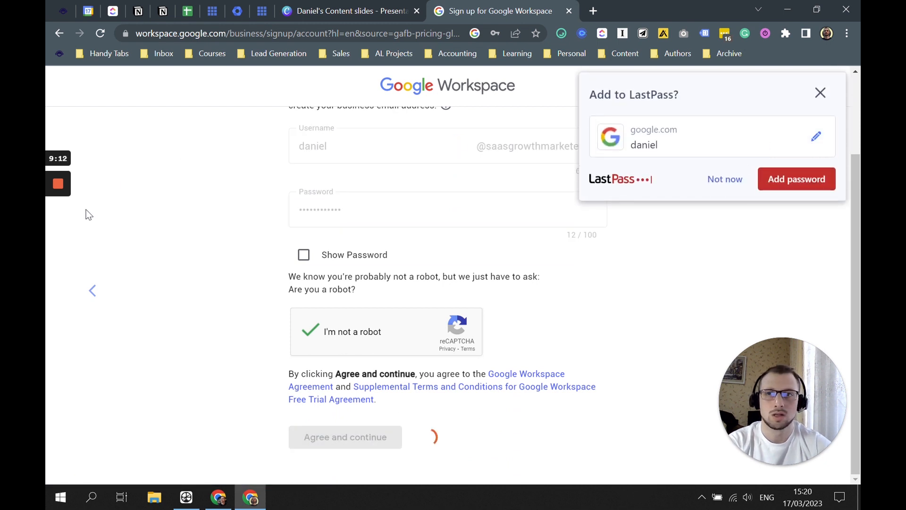
mouse_move(50, 234)
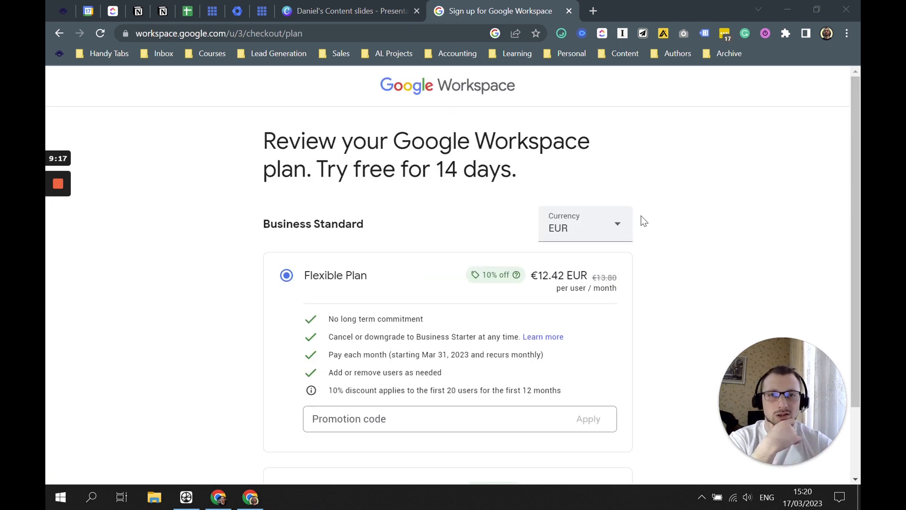
Switch plan pricing to USD and continue to checkout with the Flexible Plan.
click(617, 224)
click(601, 289)
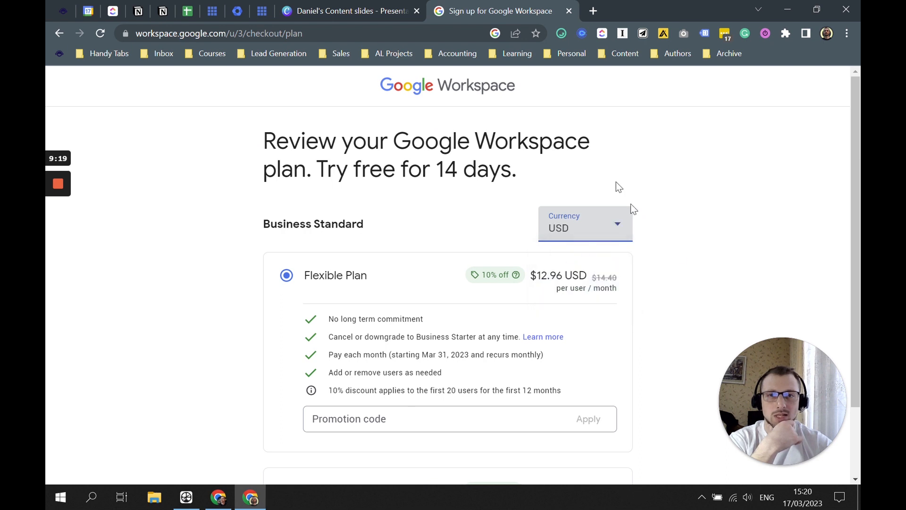
click(721, 216)
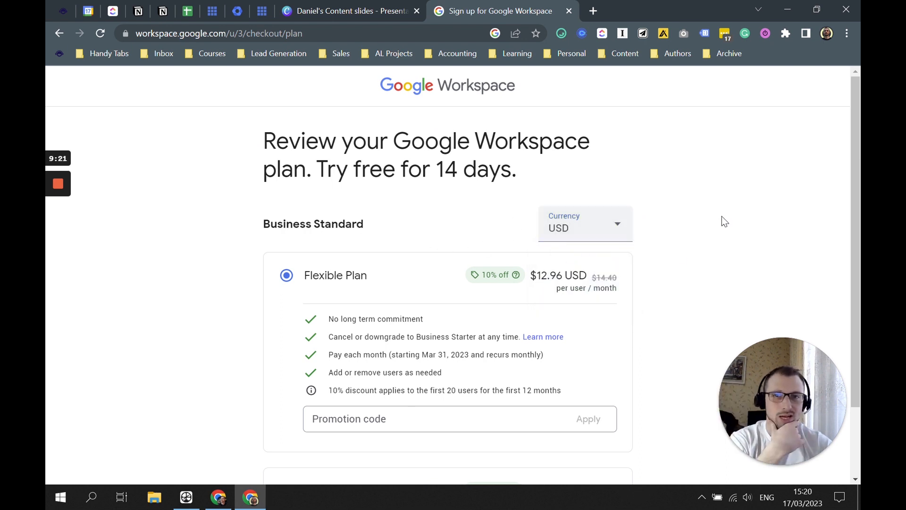
drag(421, 168, 570, 168)
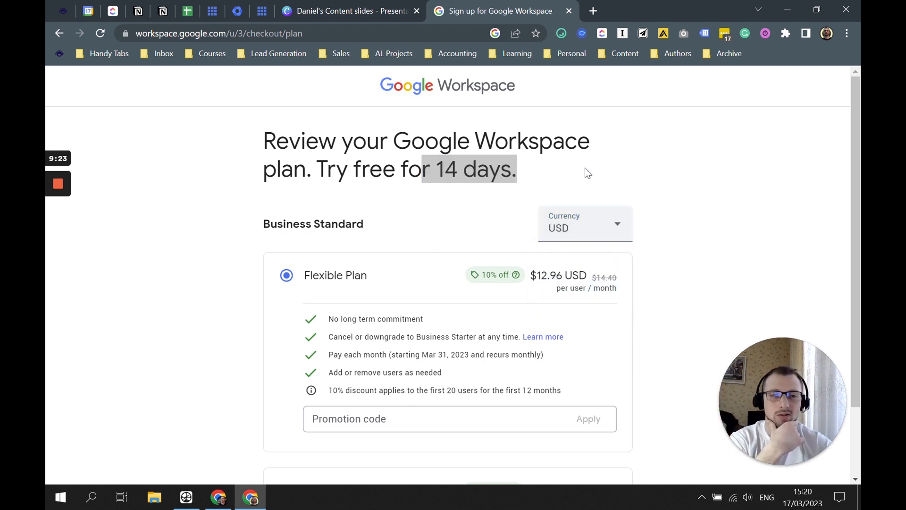
scroll(639, 174, down, 2)
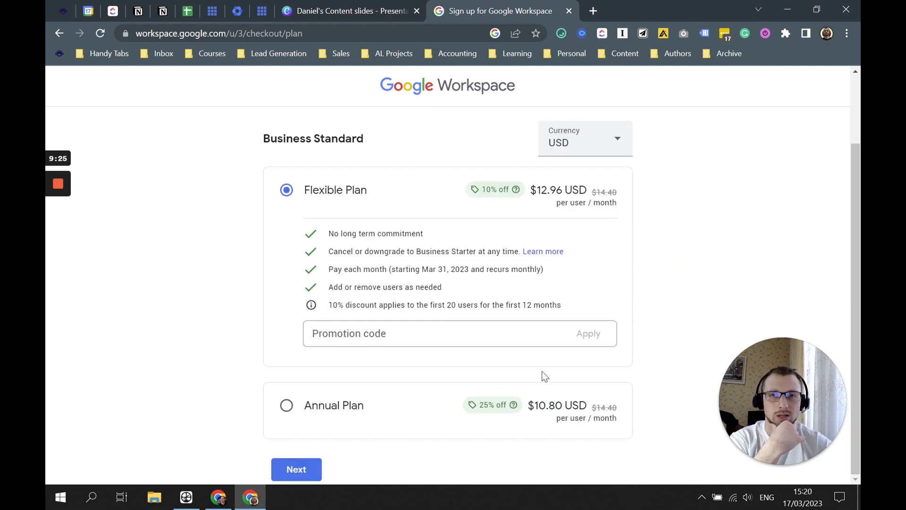
click(296, 469)
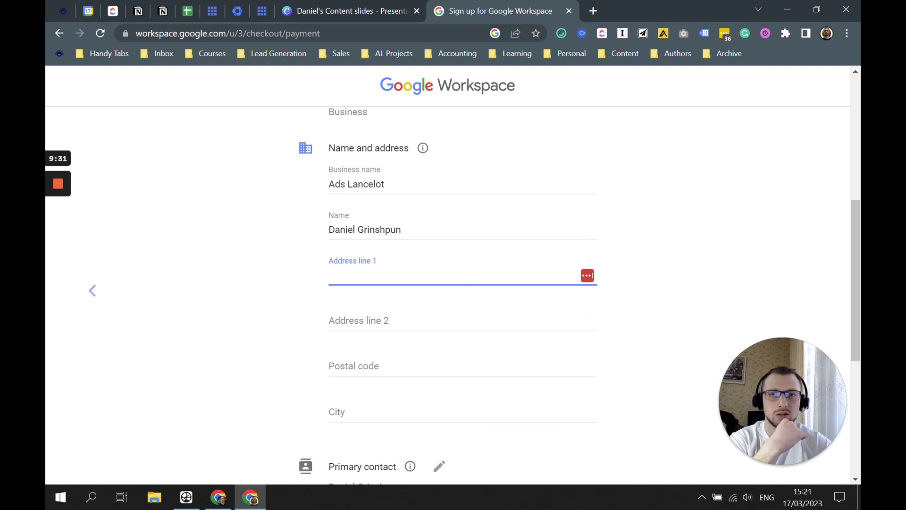
Review the checkout page and agree to the terms to complete the purchase.
scroll(571, 241, up, 7)
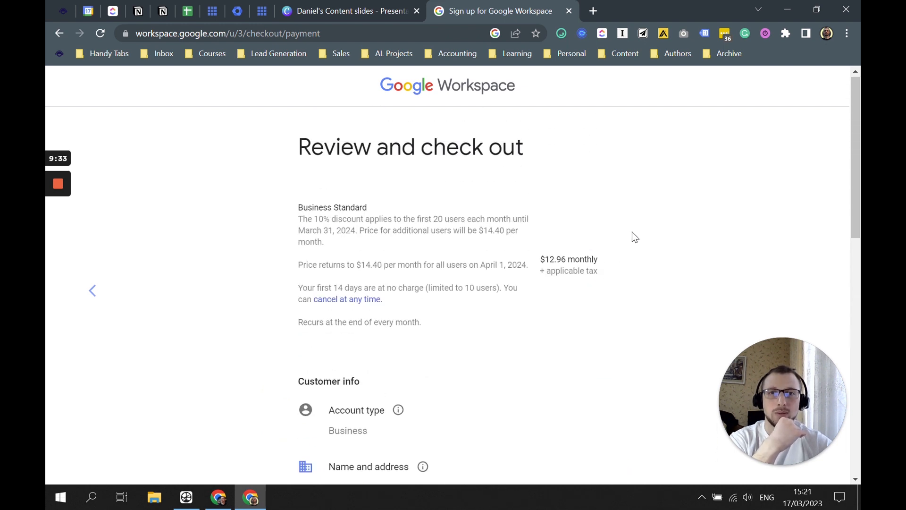
scroll(634, 232, down, 8)
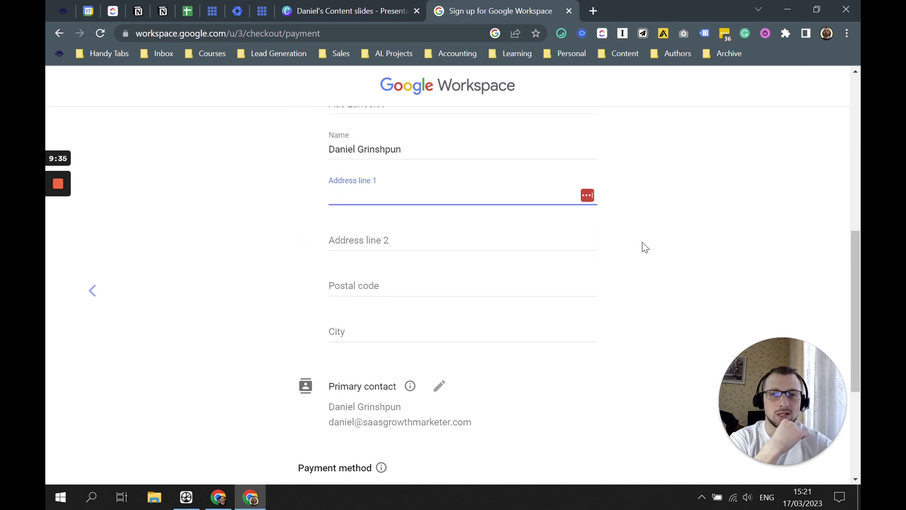
scroll(645, 247, up, 1)
scroll(646, 249, down, 2)
scroll(566, 250, up, 3)
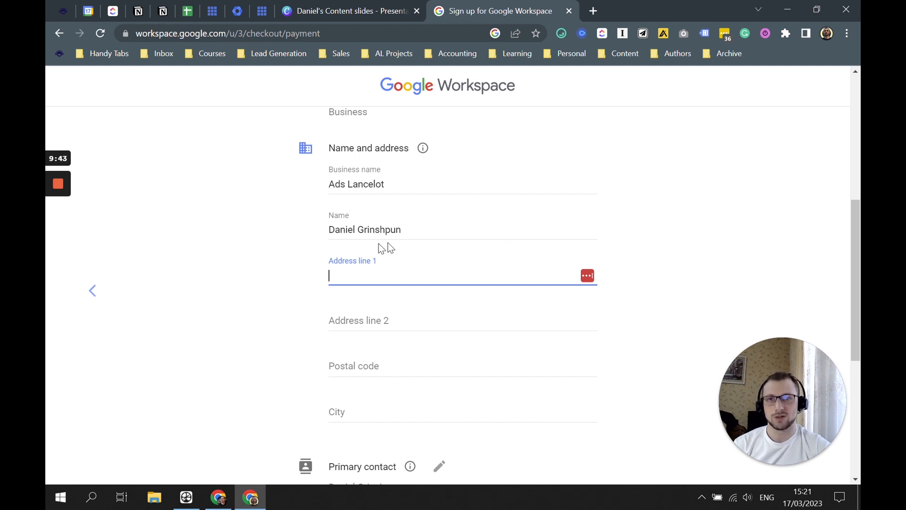
scroll(494, 253, down, 4)
scroll(487, 260, up, 5)
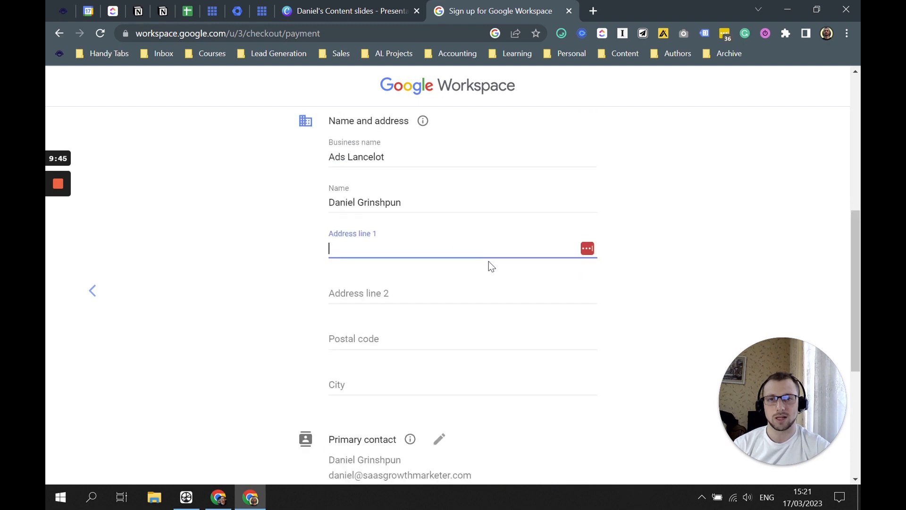
scroll(500, 273, down, 7)
scroll(402, 355, up, 5)
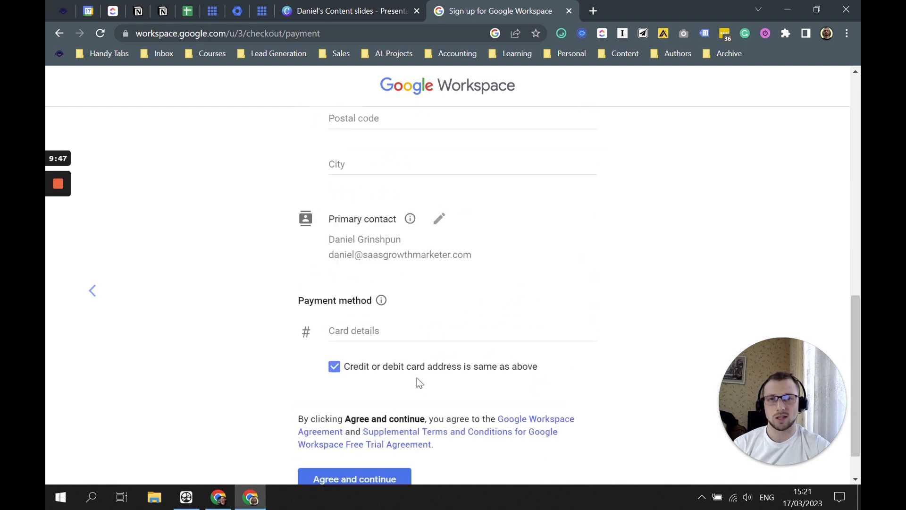
mouse_move(49, 264)
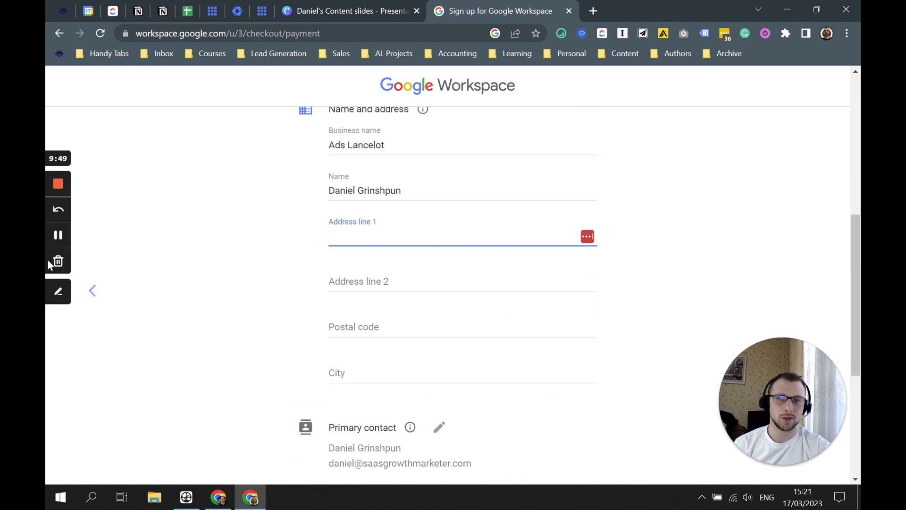
scroll(56, 239, down, 5)
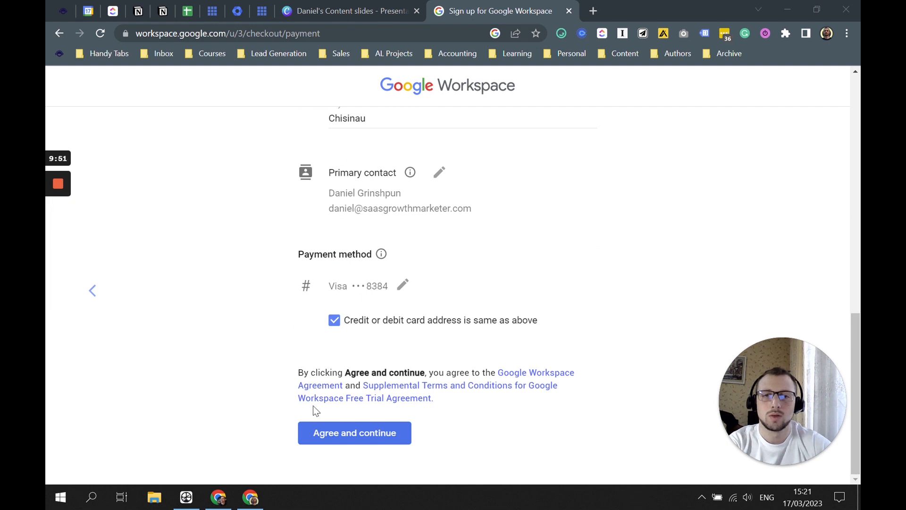
click(348, 442)
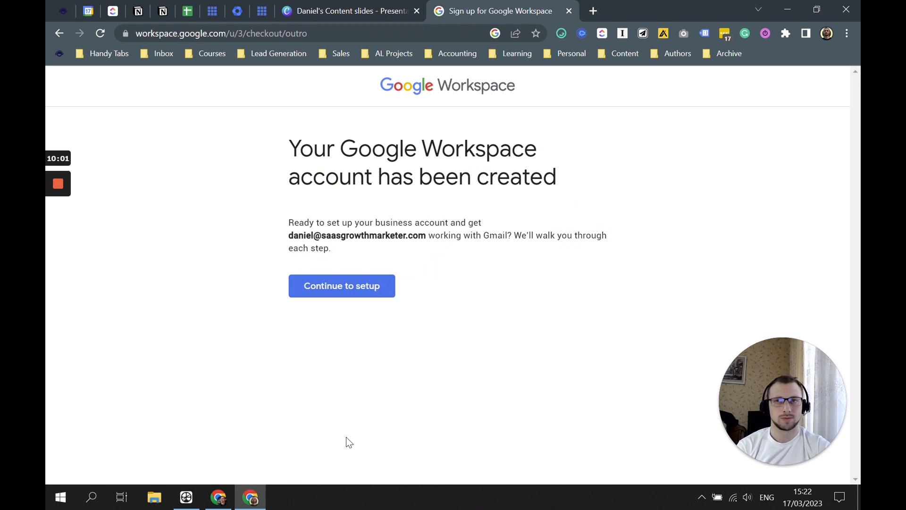
Continue to setup, dismiss the card-save prompt, accept the account terms, and start Admin console setup.
click(378, 286)
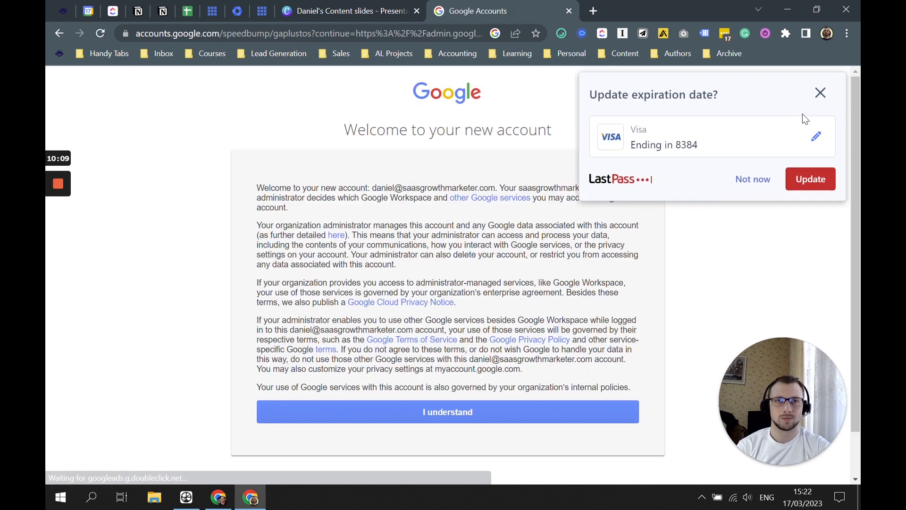
click(822, 95)
click(500, 418)
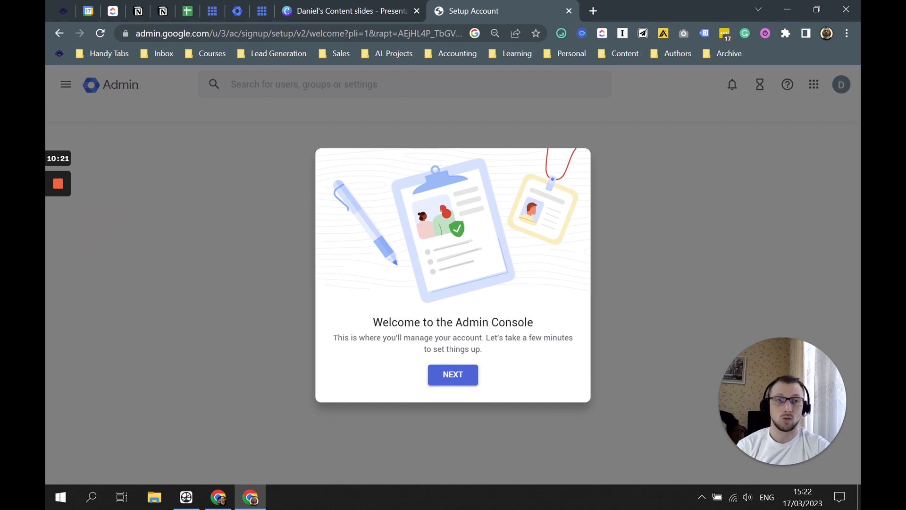
click(431, 367)
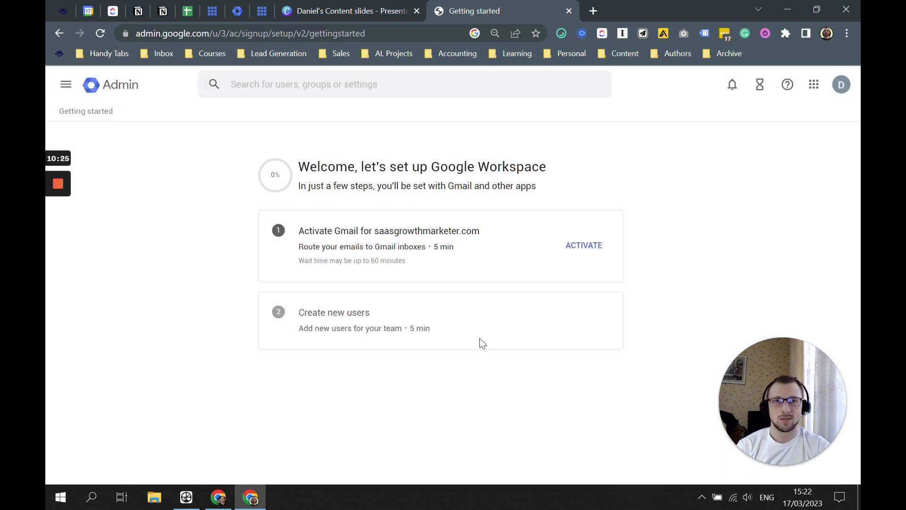
Start Gmail activation for saasgrowthmarketer.com and advance to the MX records step.
click(583, 246)
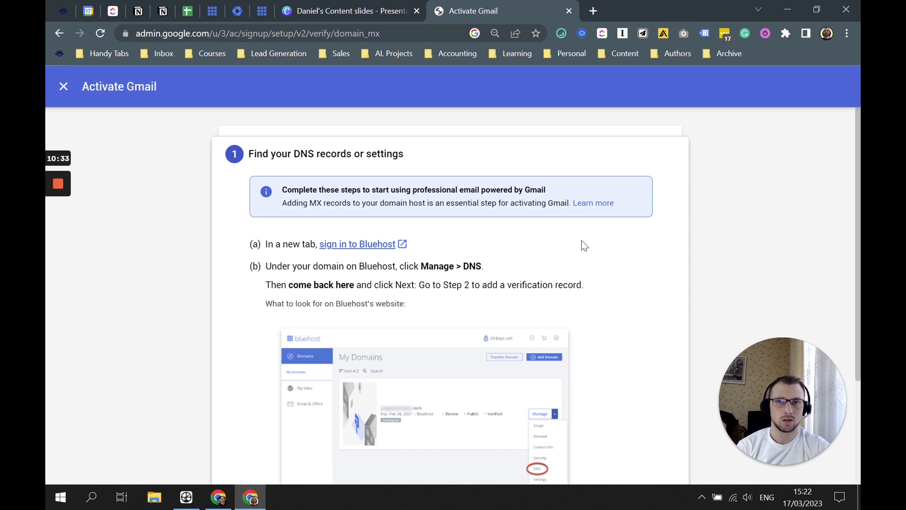
scroll(581, 244, down, 2)
scroll(372, 180, up, 2)
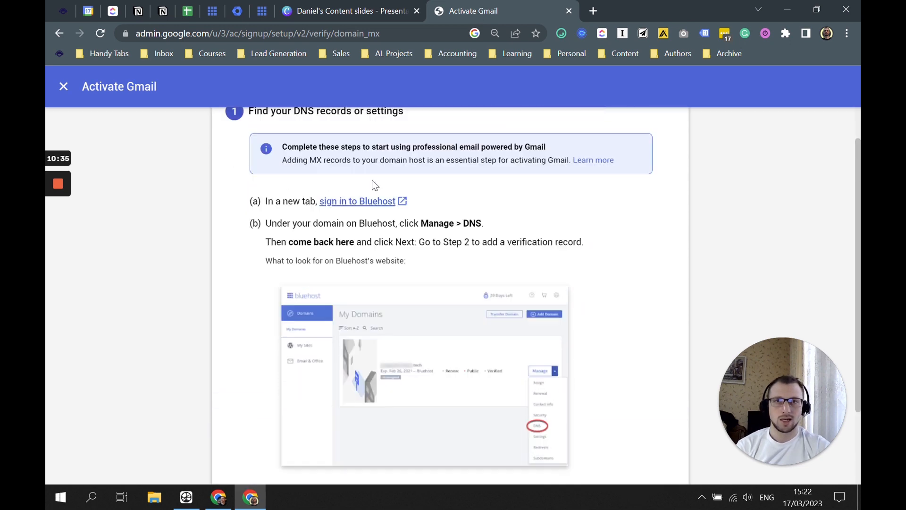
scroll(372, 179, up, 1)
scroll(514, 248, down, 1)
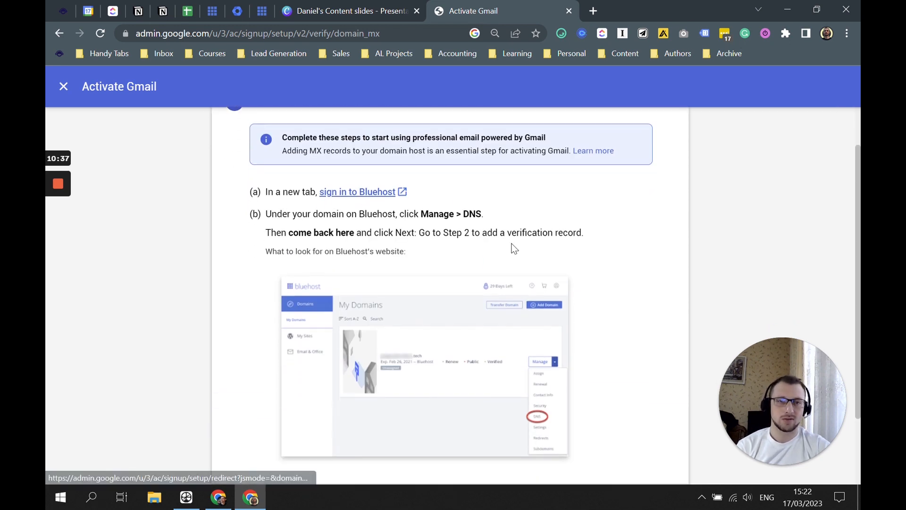
scroll(513, 249, down, 2)
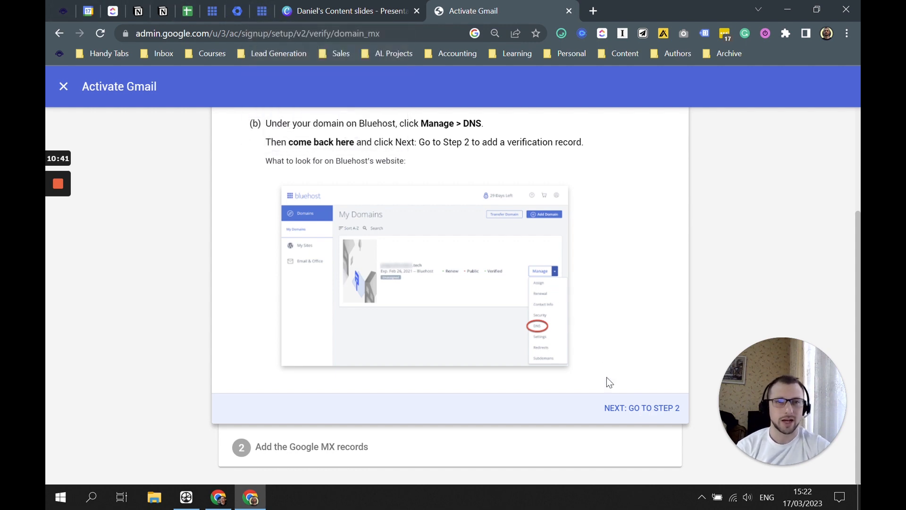
click(619, 405)
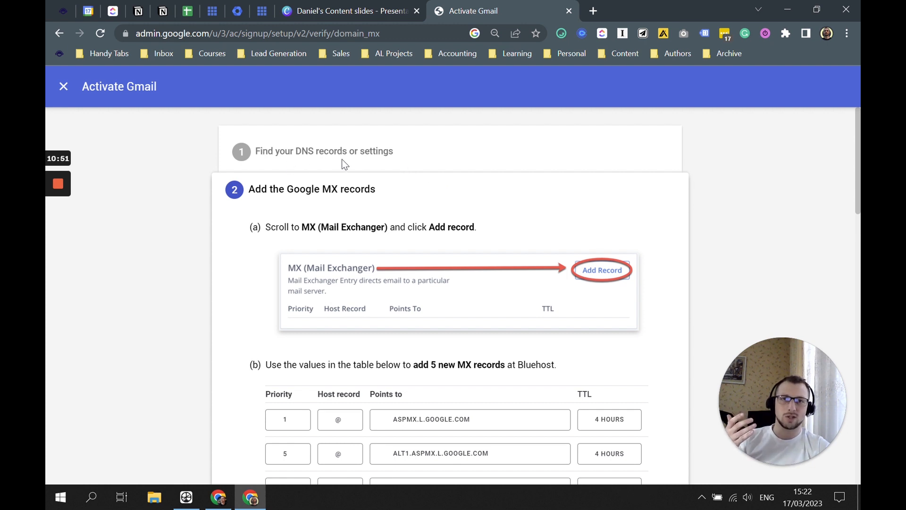
Copy the first MX value, ASPMX.L.GOOGLE.COM.
scroll(557, 168, down, 3)
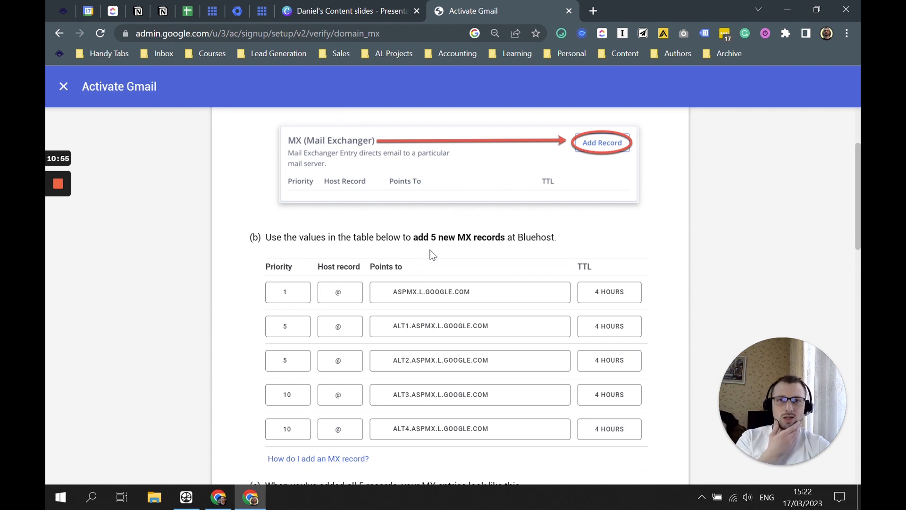
double_click(442, 296)
key(ctrl+c)
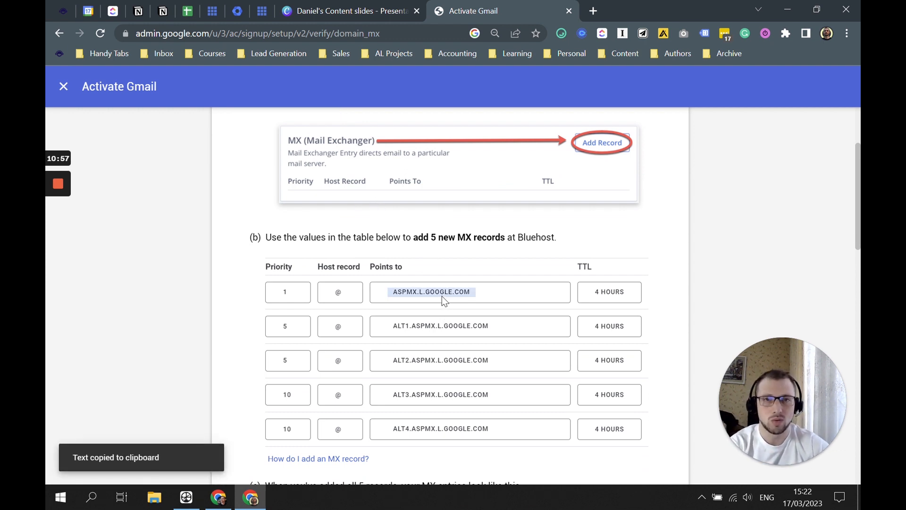
scroll(451, 259, up, 3)
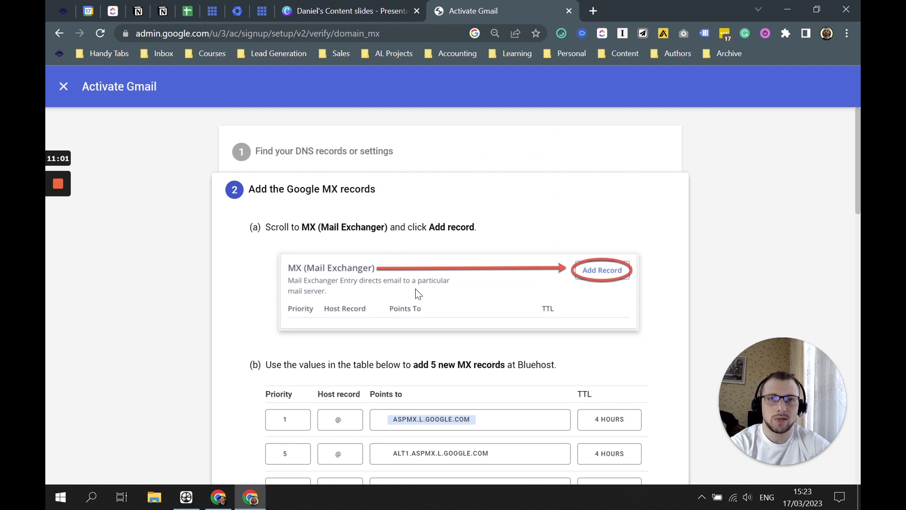
Open the Bluehost DNS settings for the domain and start a new MX record.
scroll(416, 294, down, 3)
scroll(424, 276, up, 3)
click(263, 9)
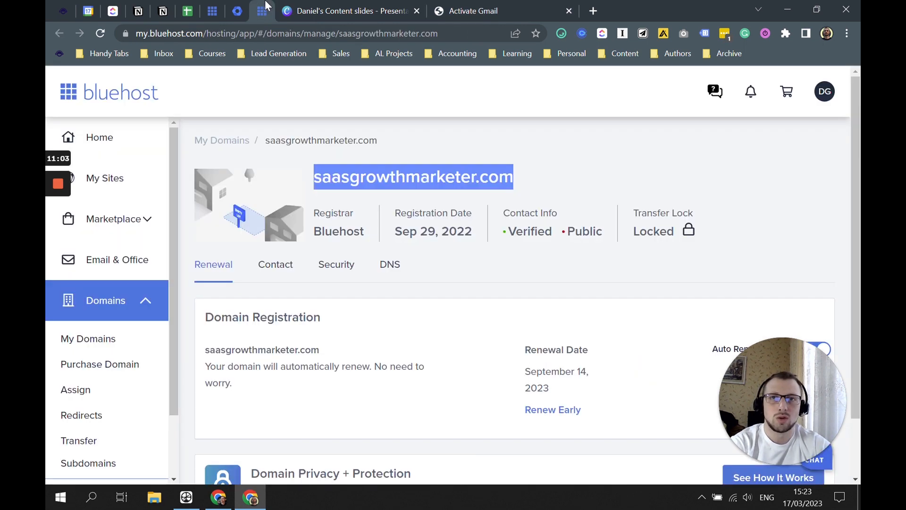
scroll(395, 208, down, 2)
scroll(392, 264, up, 2)
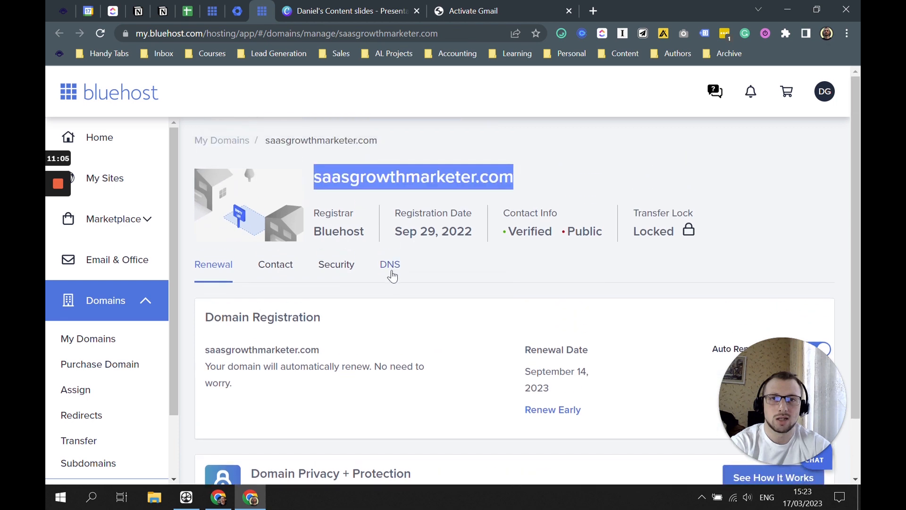
click(391, 273)
scroll(628, 257, down, 5)
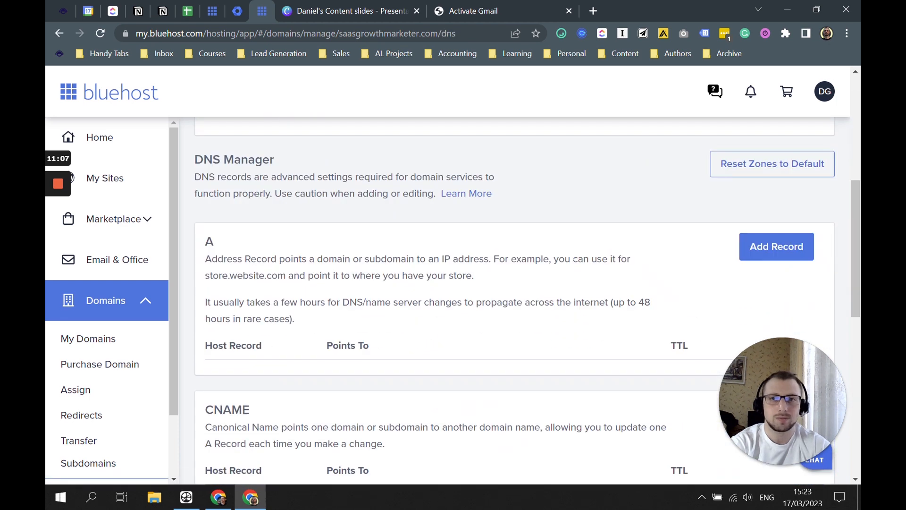
scroll(539, 267, down, 10)
scroll(537, 267, up, 4)
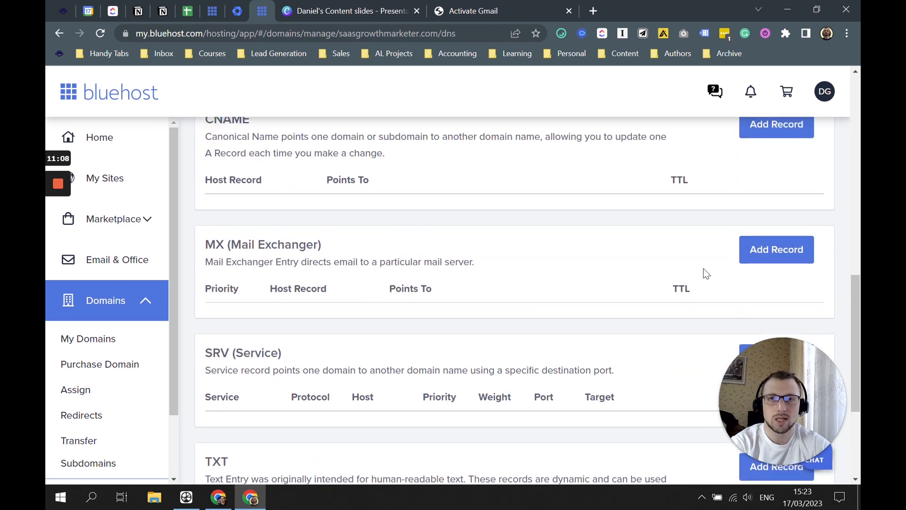
click(775, 251)
Enter priority 1 and paste the Google mail server address into the record form.
click(491, 6)
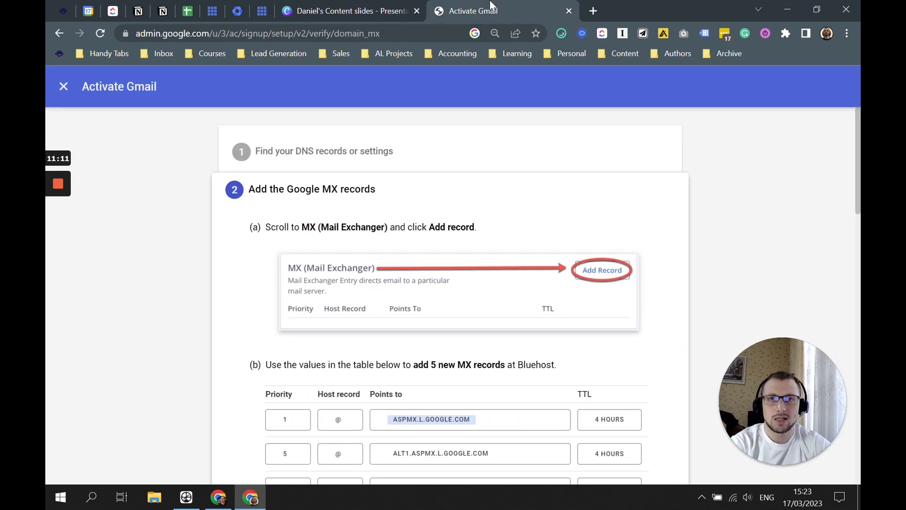
scroll(365, 361, down, 3)
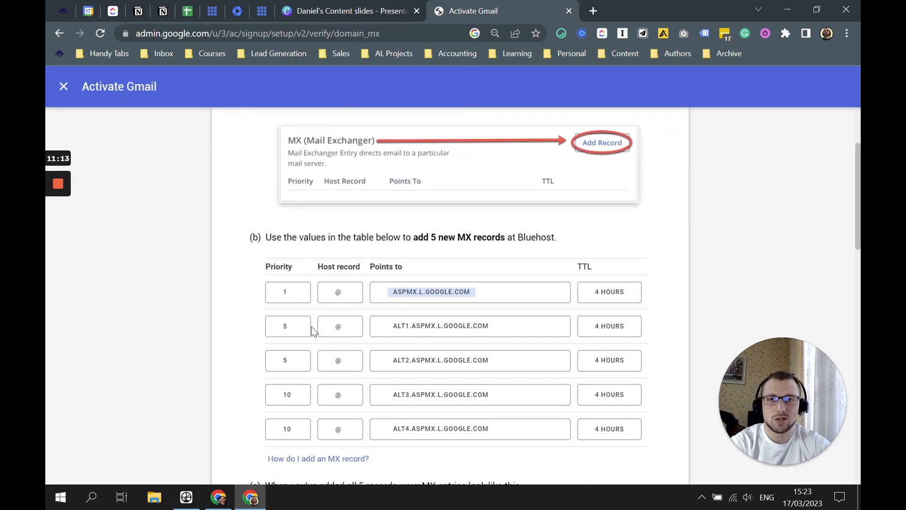
click(275, 5)
click(298, 225)
key(BackSpace)
text(1)
click(270, 268)
key(ctrl+v)
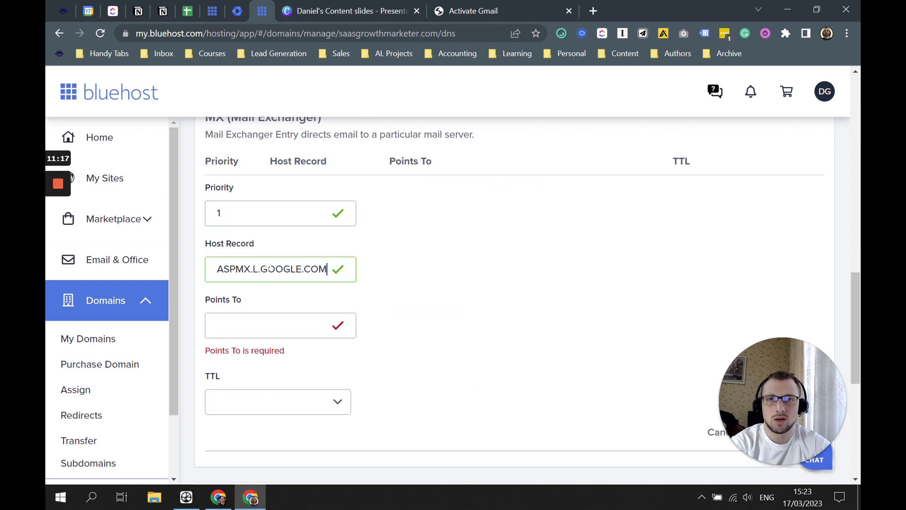
Put ASPMX.L.GOOGLE.COM in Points To and correct the Host Record to @.
click(275, 333)
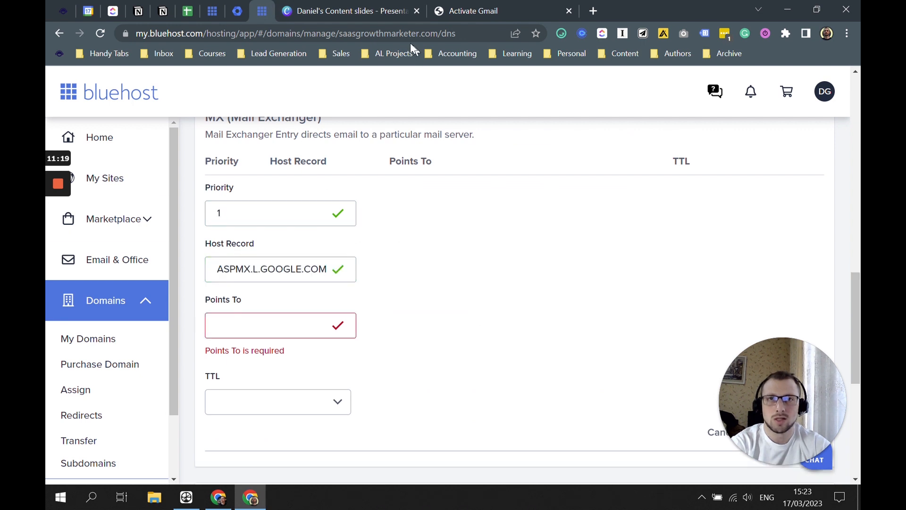
text(@)
key(ctrl+a)
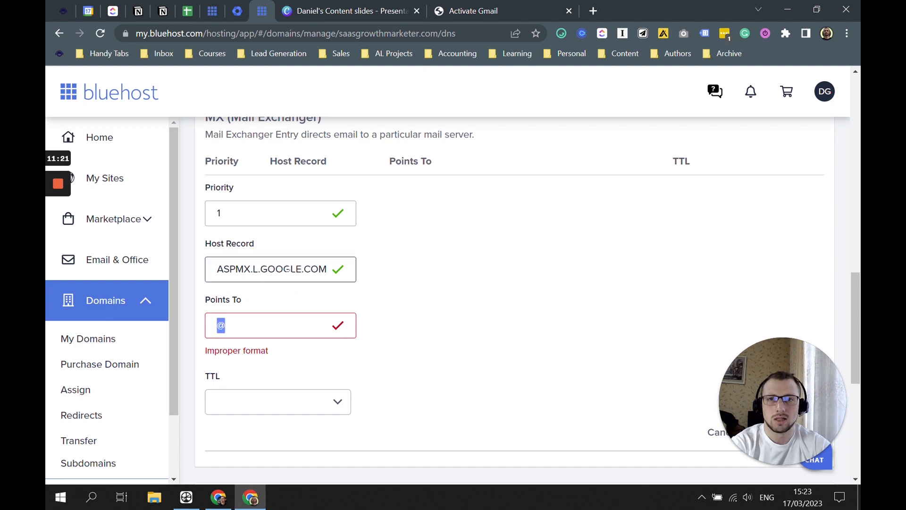
drag(472, 9, 307, 7)
click(259, 4)
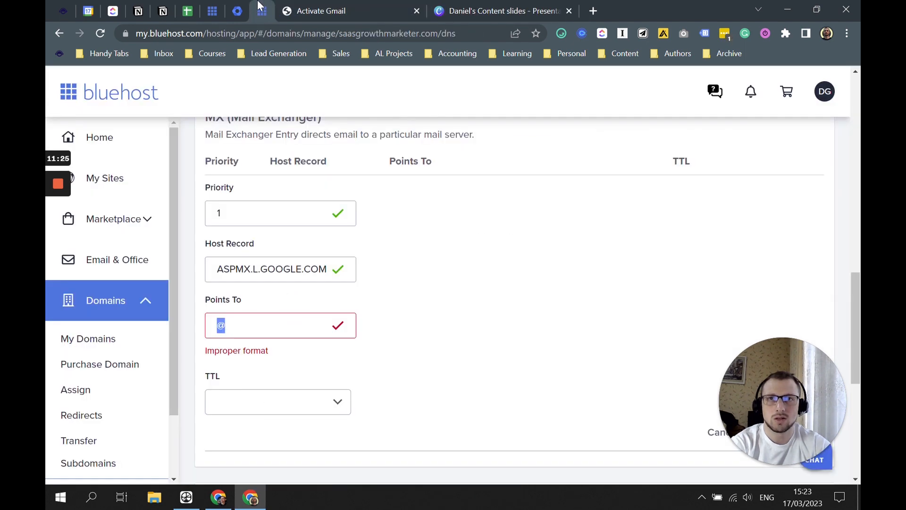
key(ctrl+v)
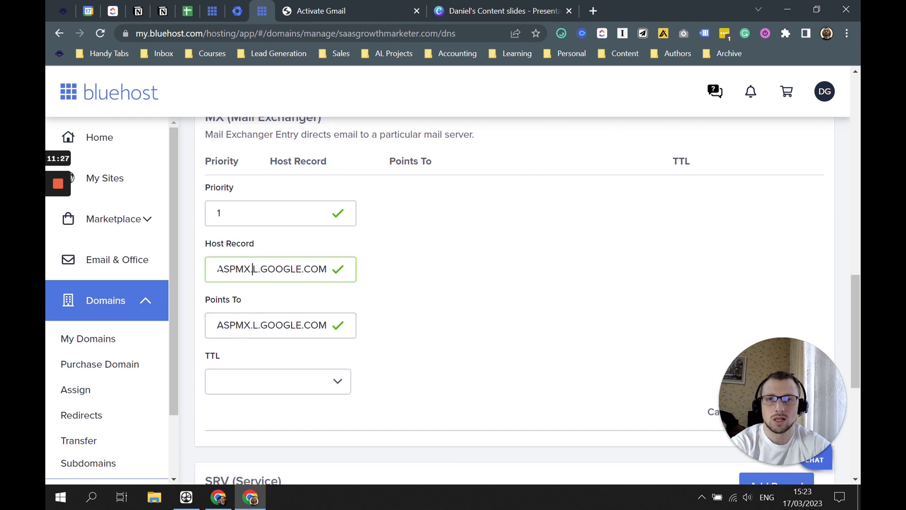
drag(217, 269, 496, 274)
text(@)
click(338, 6)
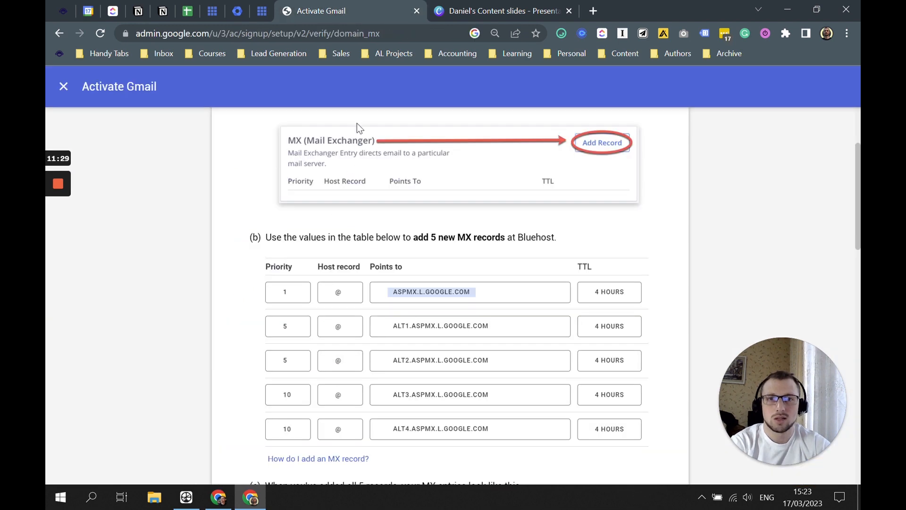
click(261, 8)
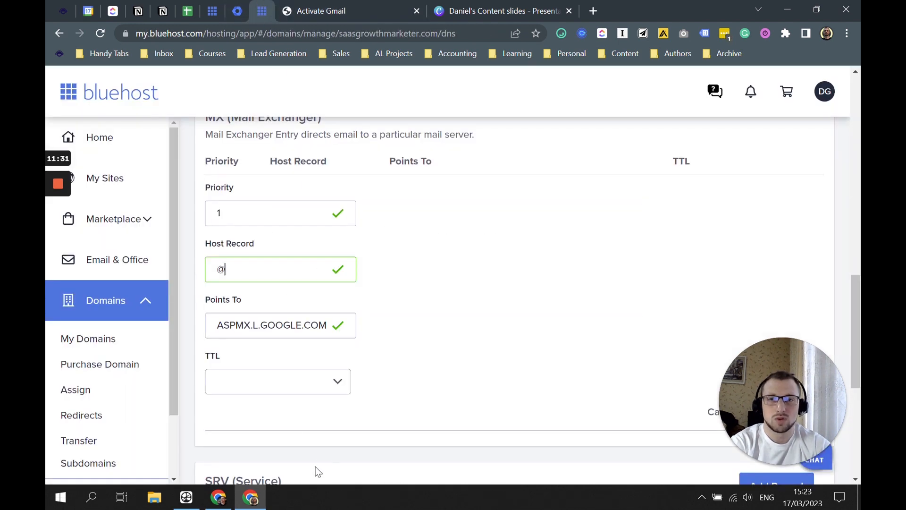
Set the TTL to 4 Hours (min) and save the first MX record.
click(294, 378)
click(277, 248)
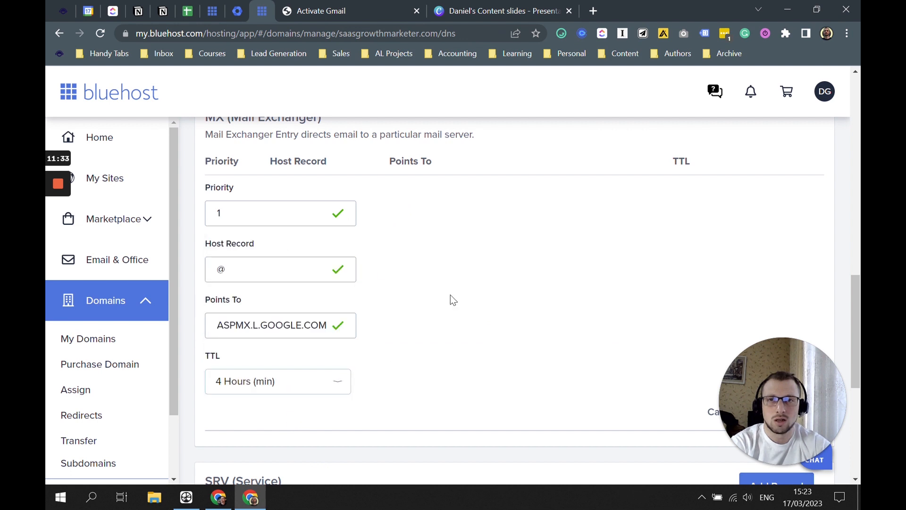
drag(756, 409, 753, 315)
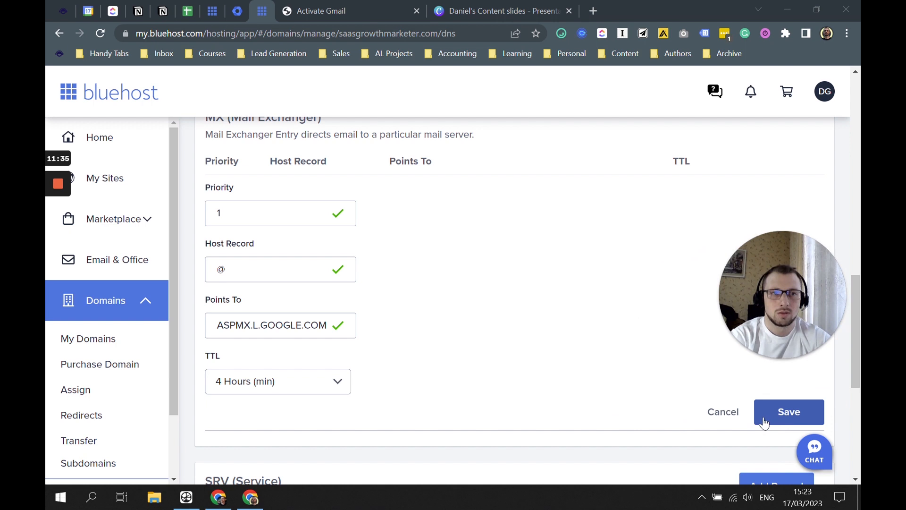
click(765, 421)
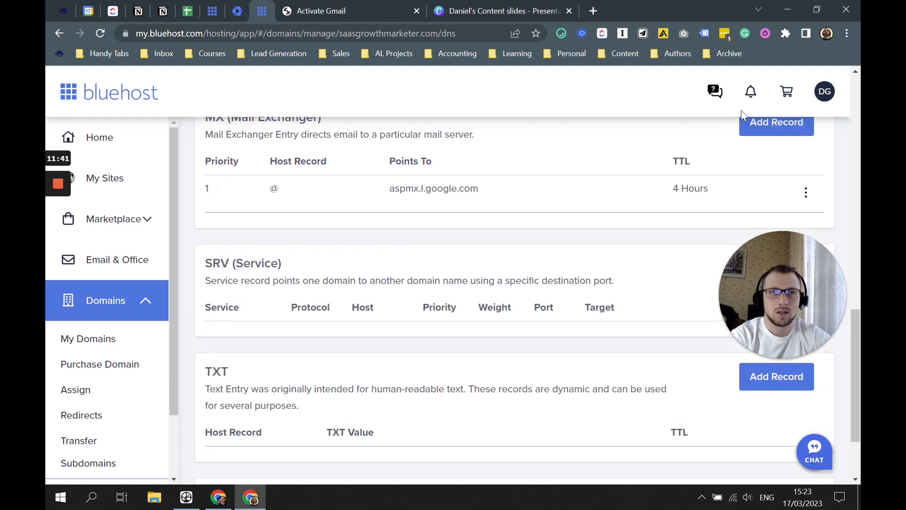
click(746, 122)
click(354, 10)
Add the ALT1.ASPMX.L.GOOGLE.COM MX record: priority 5, host @, TTL 4 Hours (min).
click(441, 325)
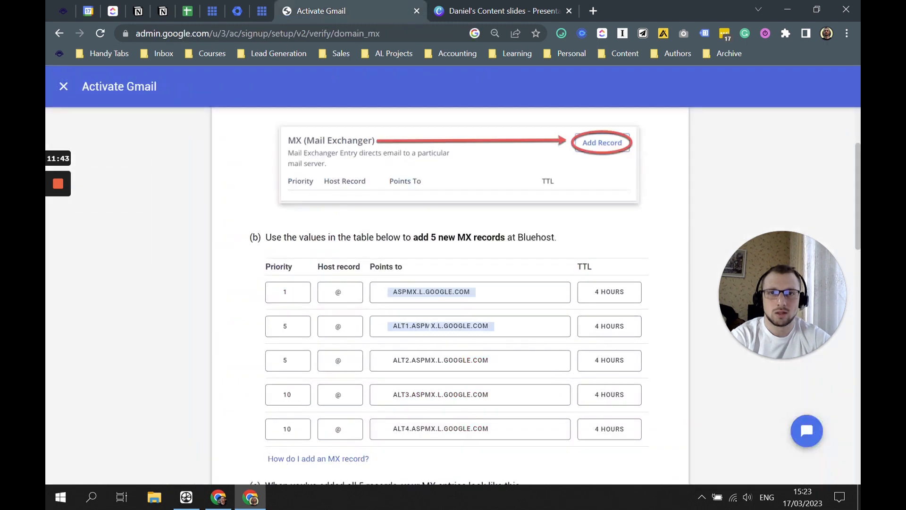
click(266, 4)
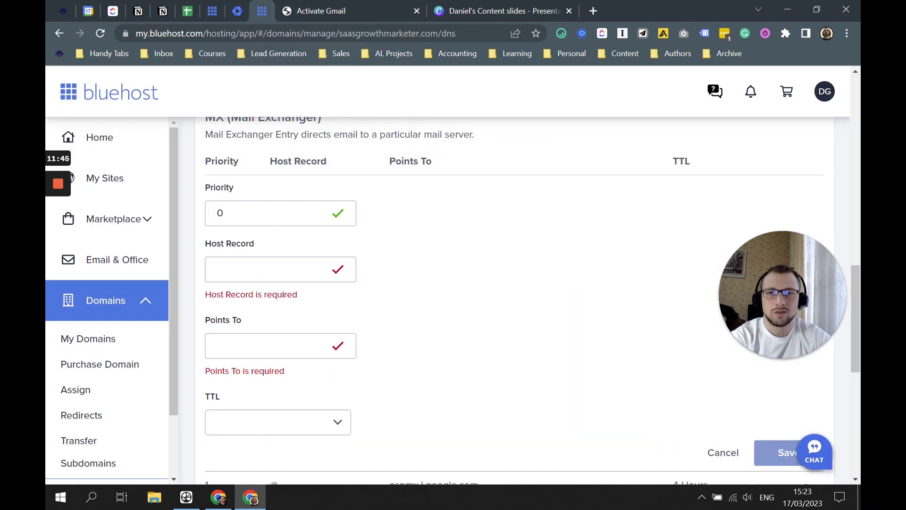
click(250, 269)
drag(244, 214, 165, 217)
text(5)
click(251, 269)
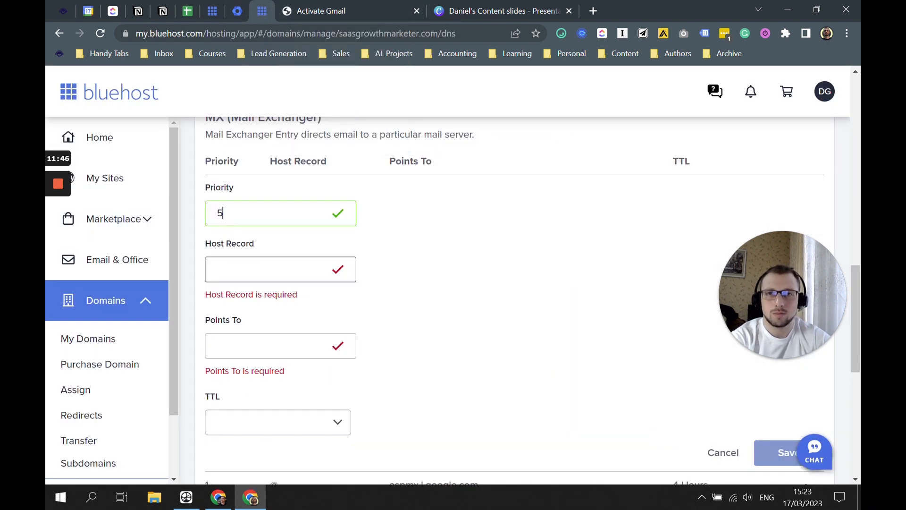
text(@)
click(265, 325)
key(ctrl+v)
click(281, 406)
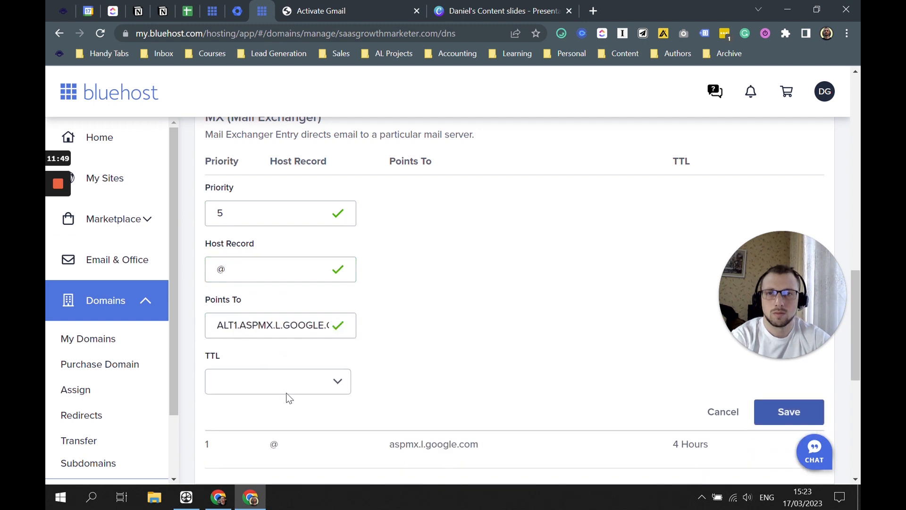
click(285, 382)
click(257, 244)
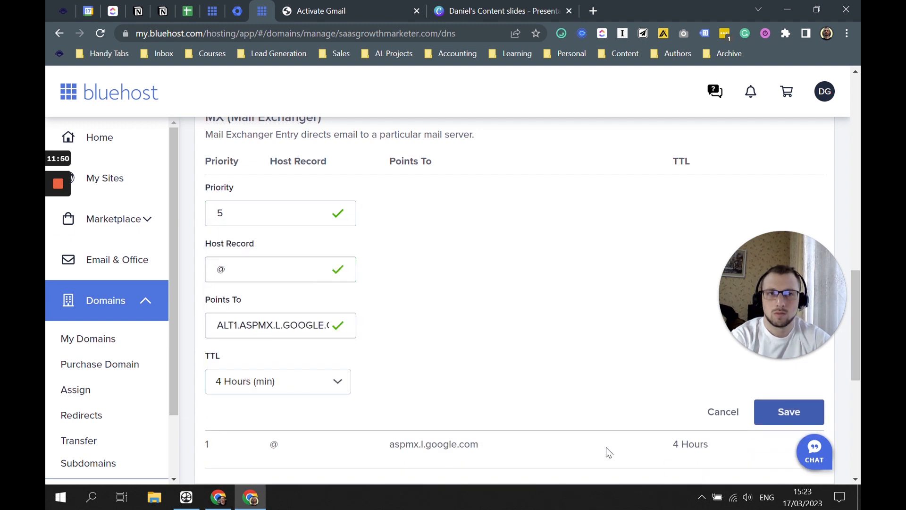
click(786, 412)
Add the ALT2.ASPMX.L.GOOGLE.COM MX record: priority 5, host @, TTL 4 Hours (min).
click(360, 5)
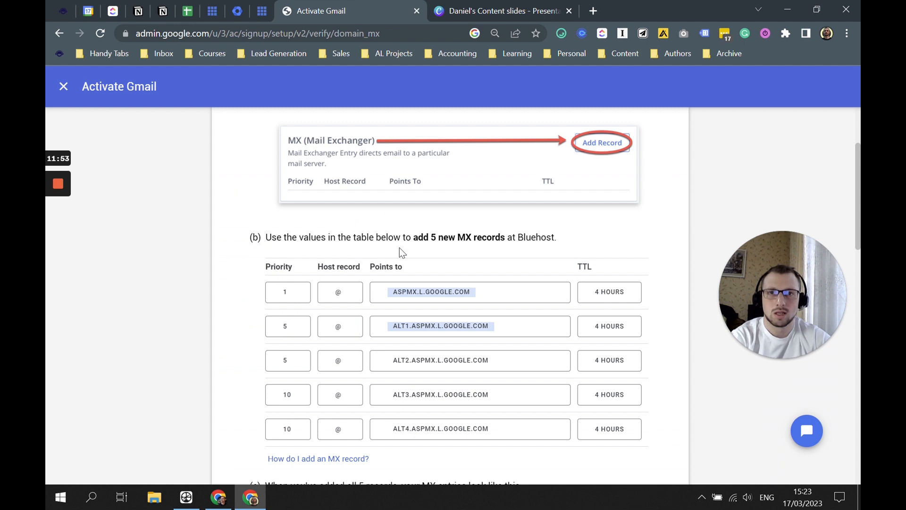
click(456, 354)
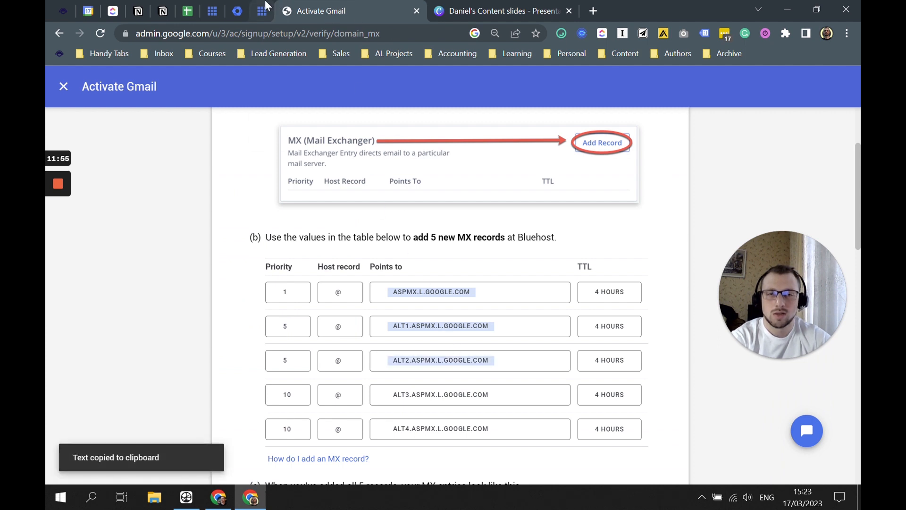
click(263, 10)
click(777, 122)
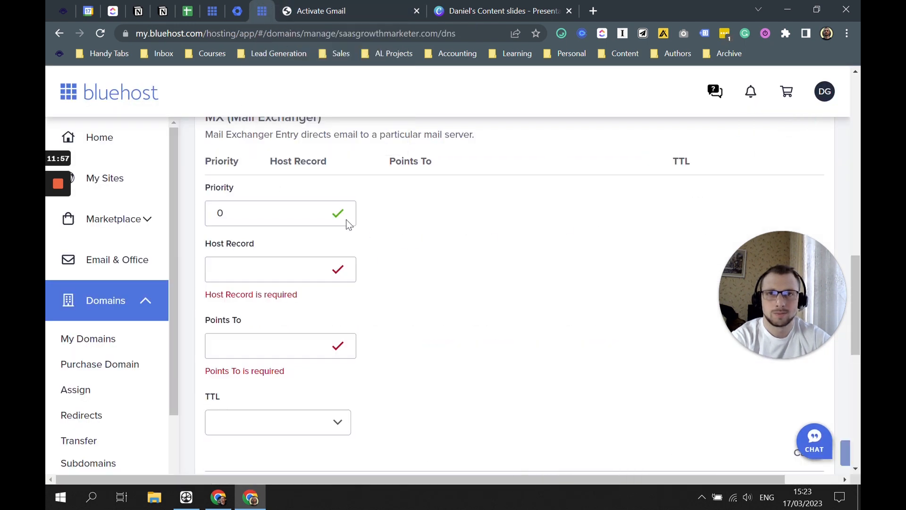
click(348, 218)
key(BackSpace)
text(5)
key(Tab)
text(@)
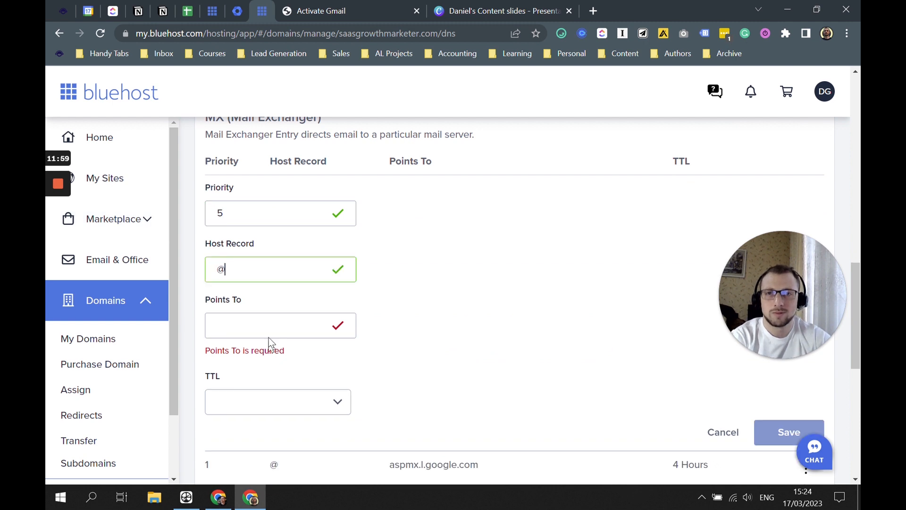
key(Tab)
key(ctrl+v)
click(284, 382)
click(273, 239)
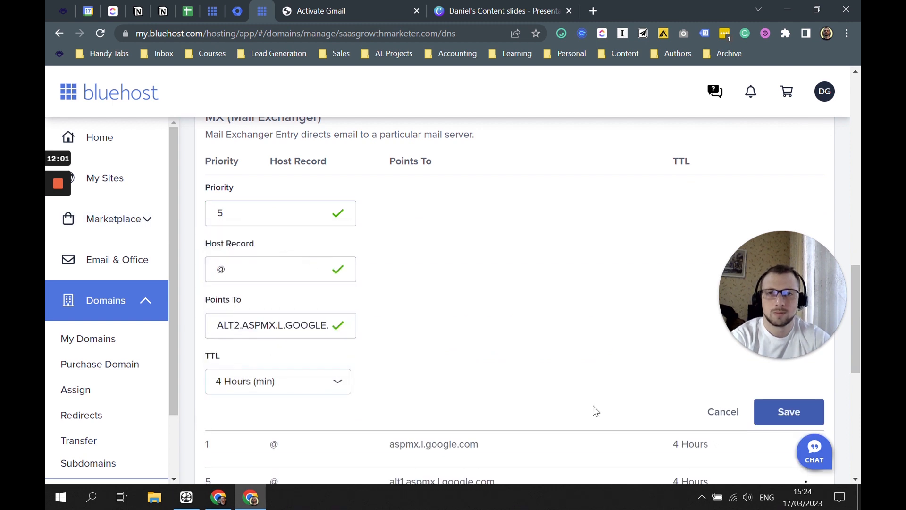
click(771, 421)
Add the ALT3.ASPMX.L.GOOGLE.COM MX record: priority 10, host @, TTL 4 Hours (min).
click(401, 6)
click(425, 403)
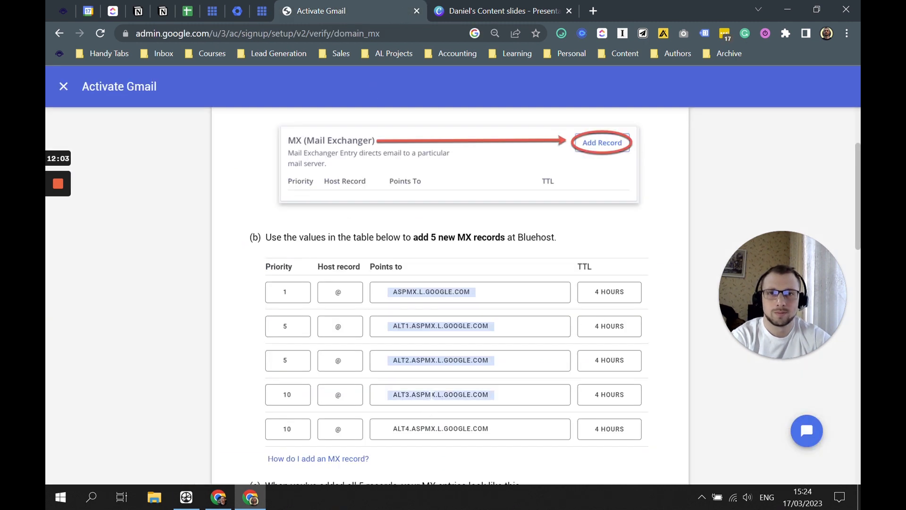
click(262, 10)
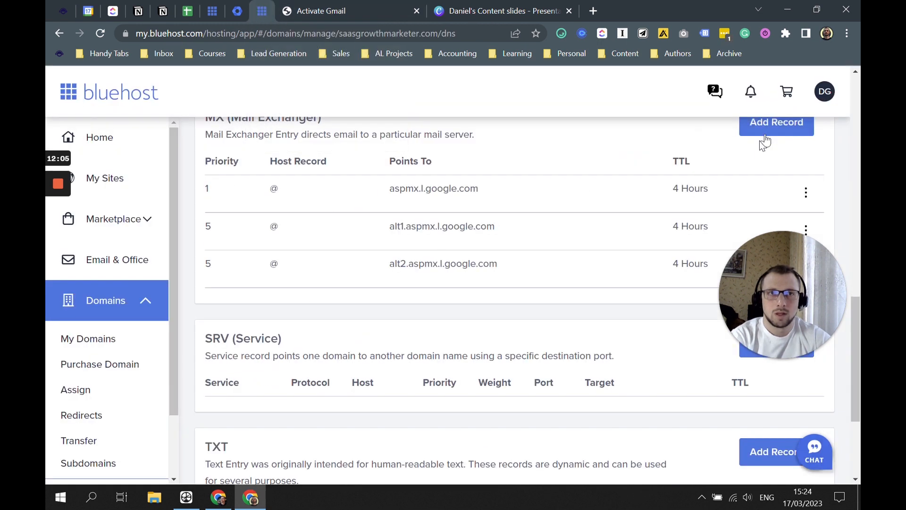
click(772, 124)
click(219, 222)
key(BackSpace)
text(10)
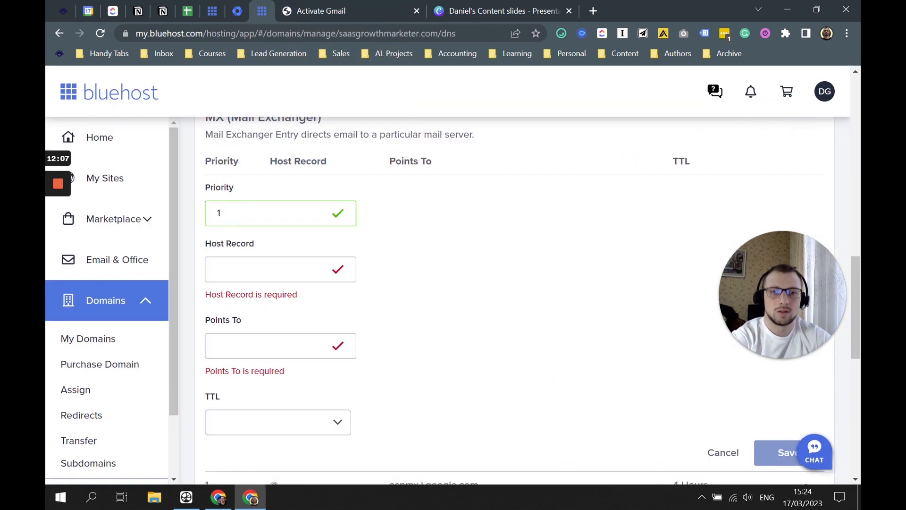
click(258, 265)
text(@)
click(265, 325)
key(ctrl+v)
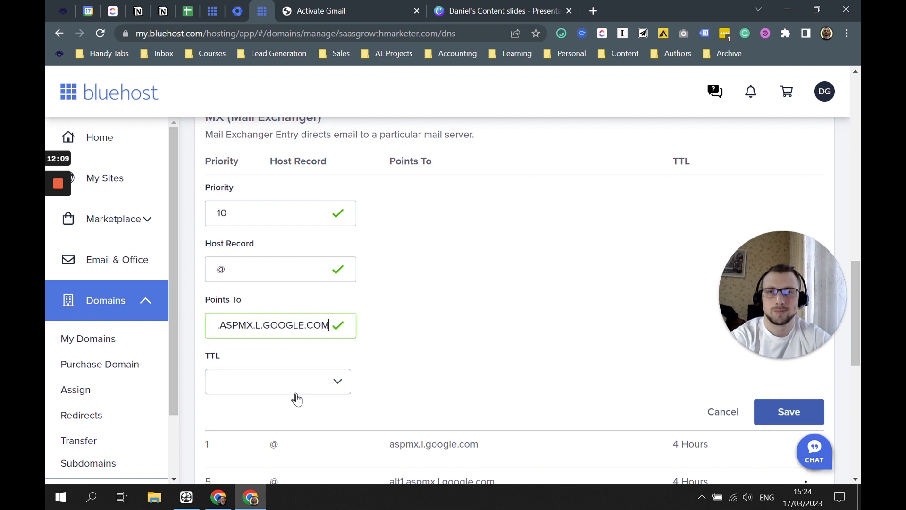
click(314, 388)
click(269, 238)
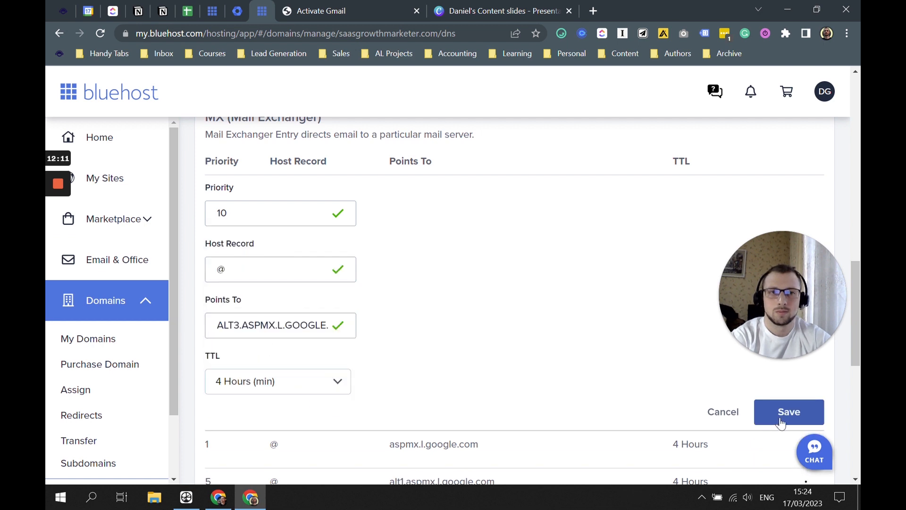
click(783, 418)
Add the ALT4.ASPMX.L.GOOGLE.COM MX record: priority 10, host @, TTL 4 Hours (min).
click(401, 10)
click(440, 428)
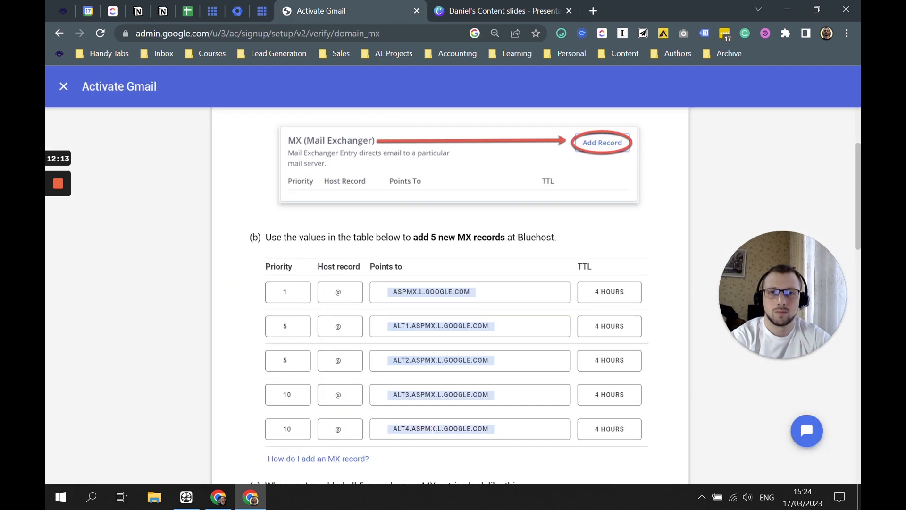
click(260, 9)
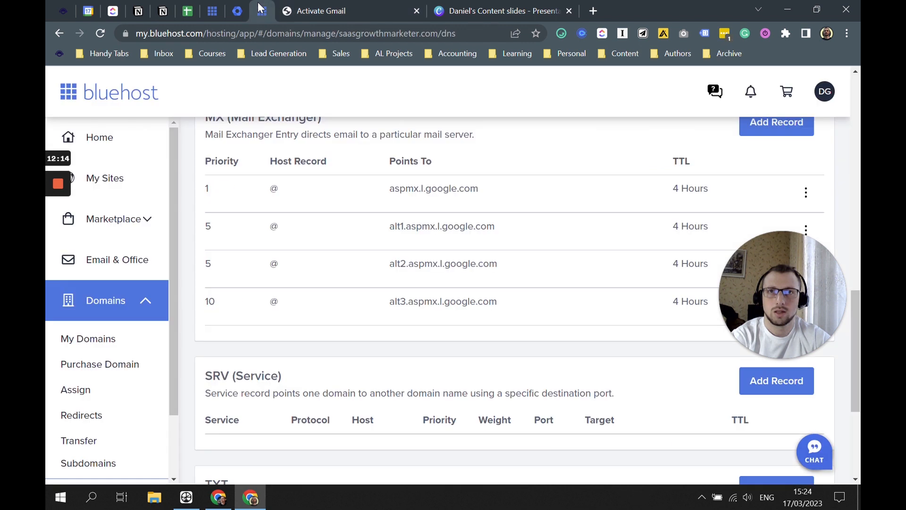
click(776, 122)
click(216, 212)
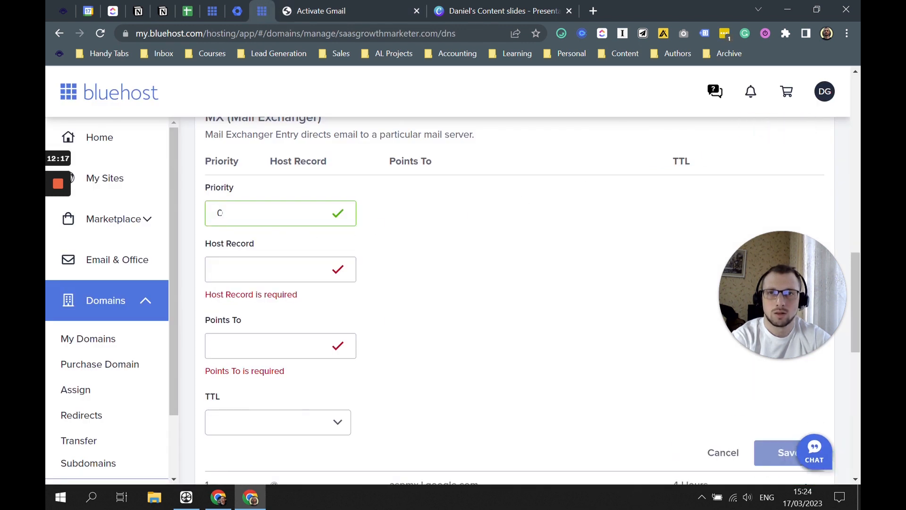
text(1)
key(Tab)
text(@)
key(Tab)
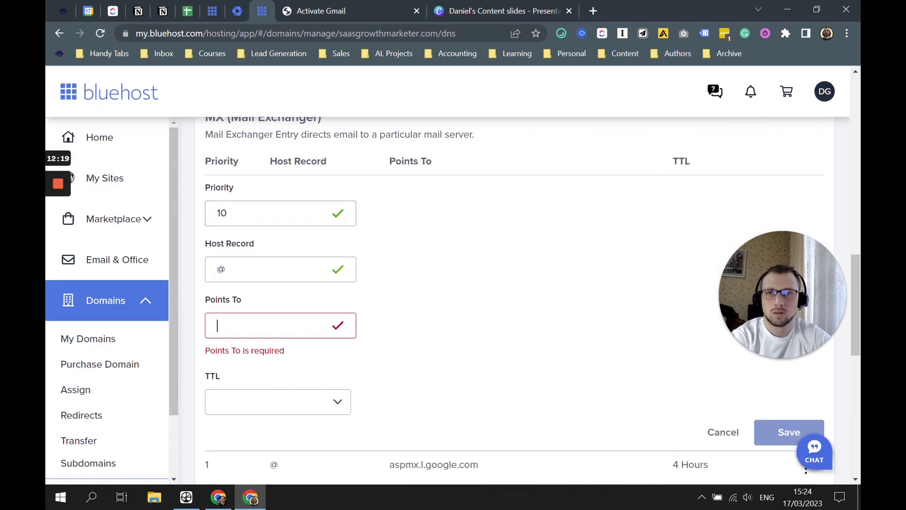
key(ctrl+v)
click(301, 390)
click(261, 240)
click(769, 407)
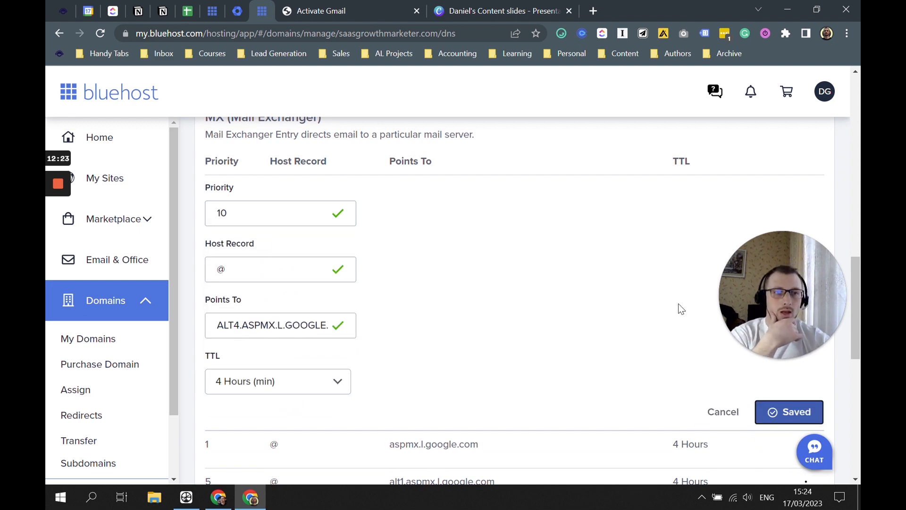
drag(786, 290, 785, 421)
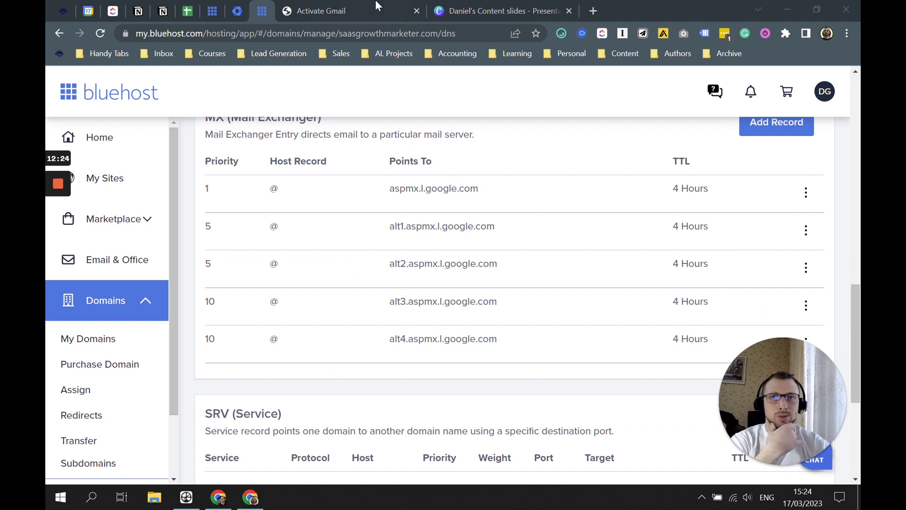
click(375, 15)
Check the MX records added in Bluehost against the Activate Gmail instructions.
scroll(520, 252, down, 8)
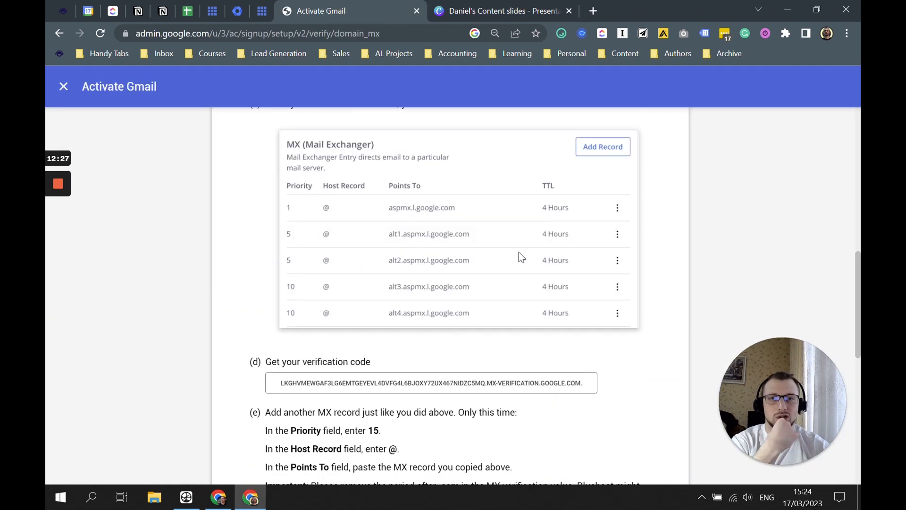
scroll(520, 251, down, 2)
scroll(520, 251, up, 3)
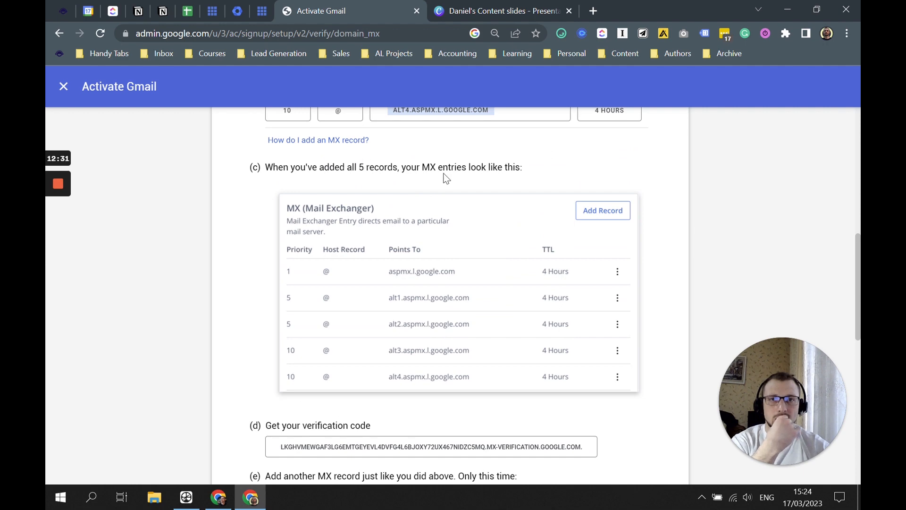
scroll(446, 179, down, 4)
click(265, 9)
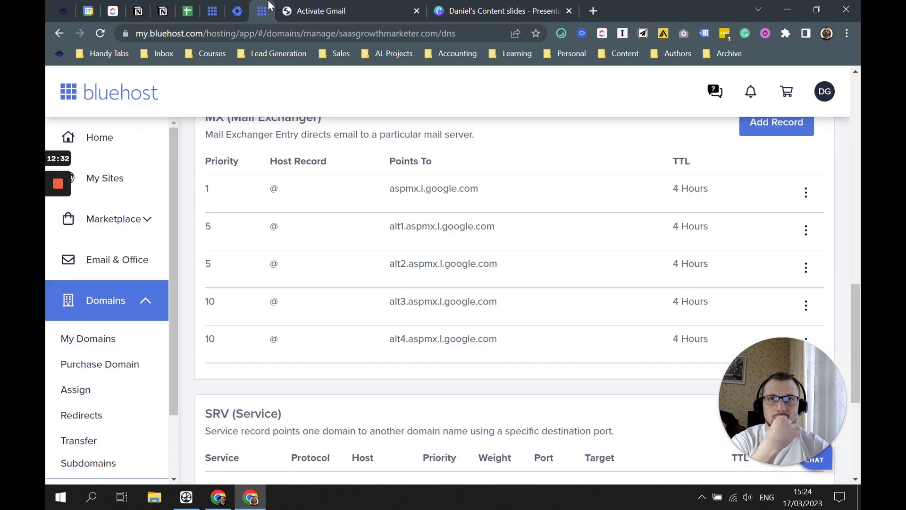
click(359, 11)
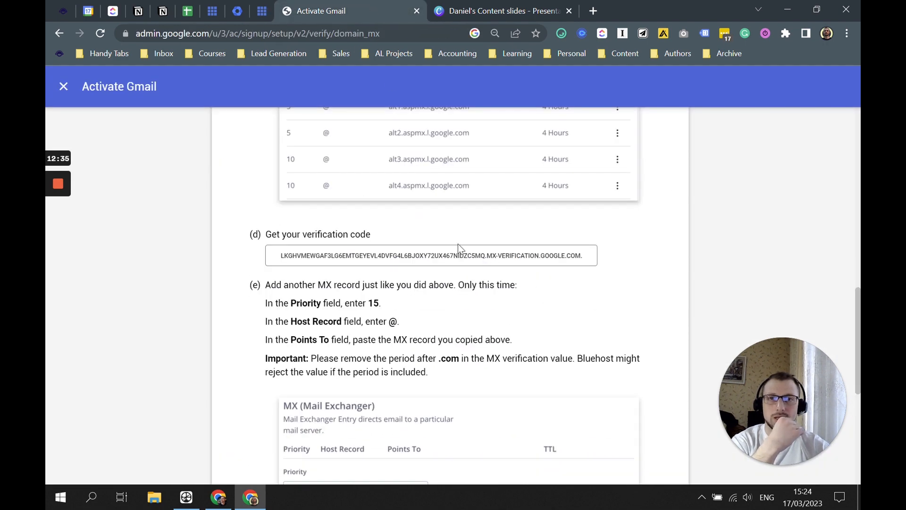
click(401, 255)
Select and copy the MX verification code shown in step (d).
scroll(400, 257, up, 10)
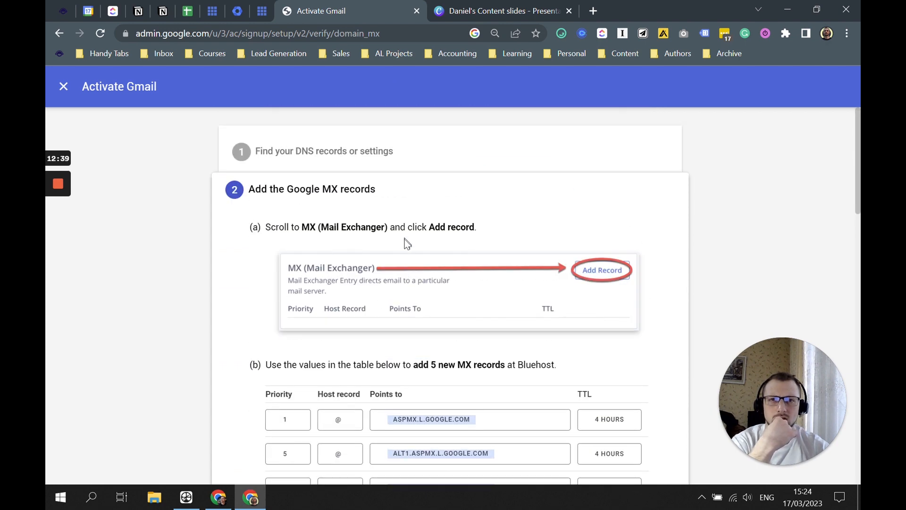
scroll(405, 269, down, 10)
click(366, 192)
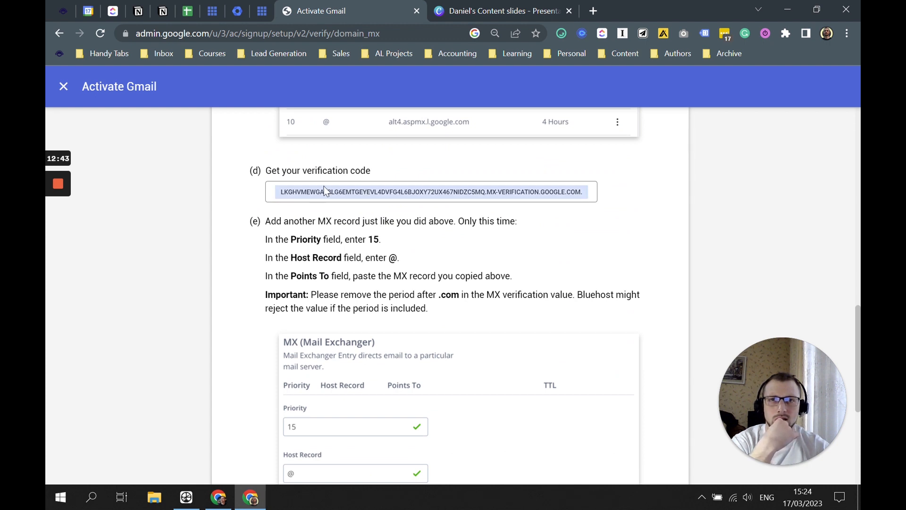
key(ctrl+c)
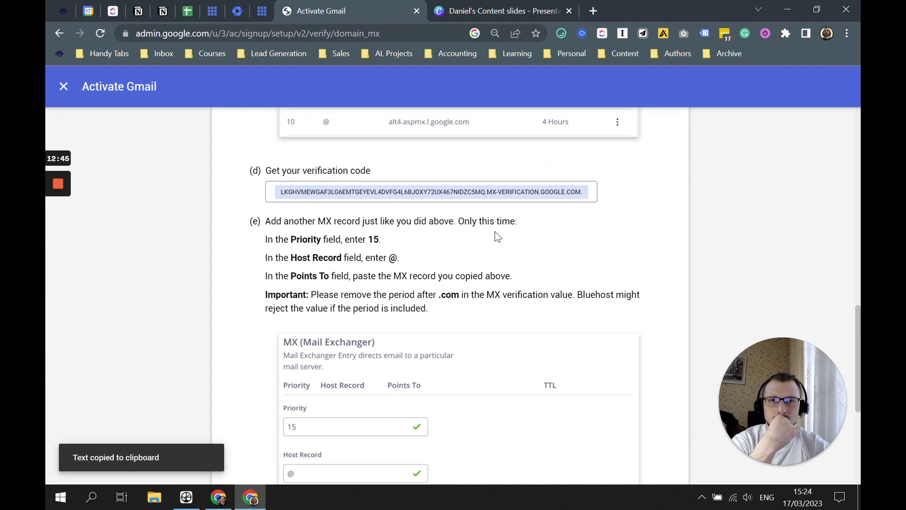
scroll(498, 237, down, 2)
Begin a new record in Bluehost's DNS records while rechecking the Gmail setup instructions.
drag(293, 157, 451, 171)
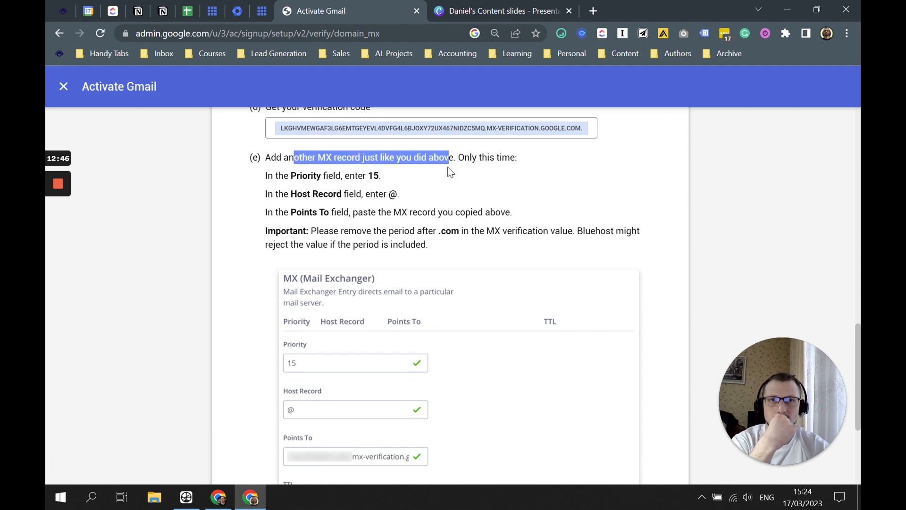
click(335, 175)
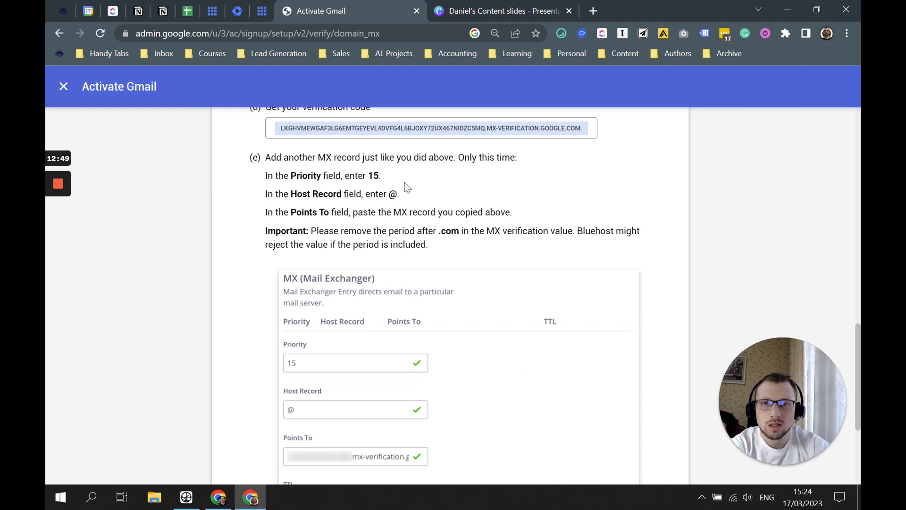
scroll(407, 187, down, 3)
scroll(407, 198, up, 3)
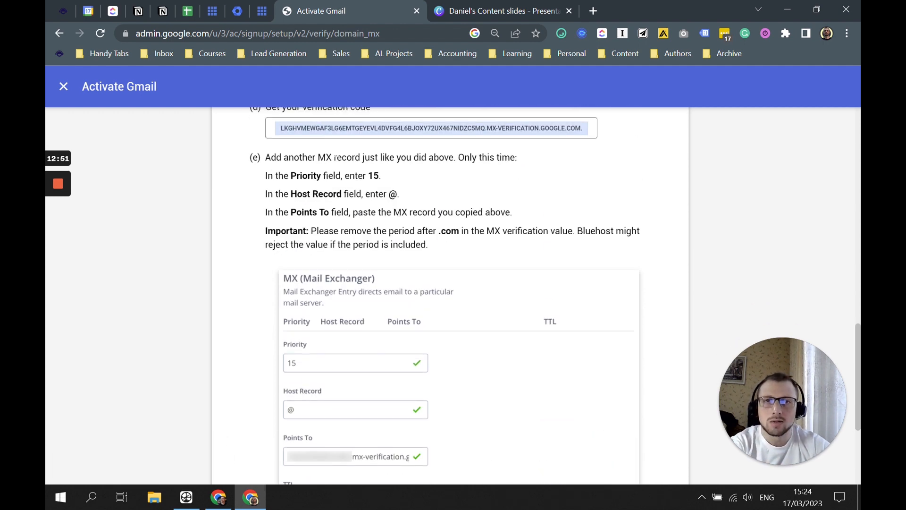
click(267, 8)
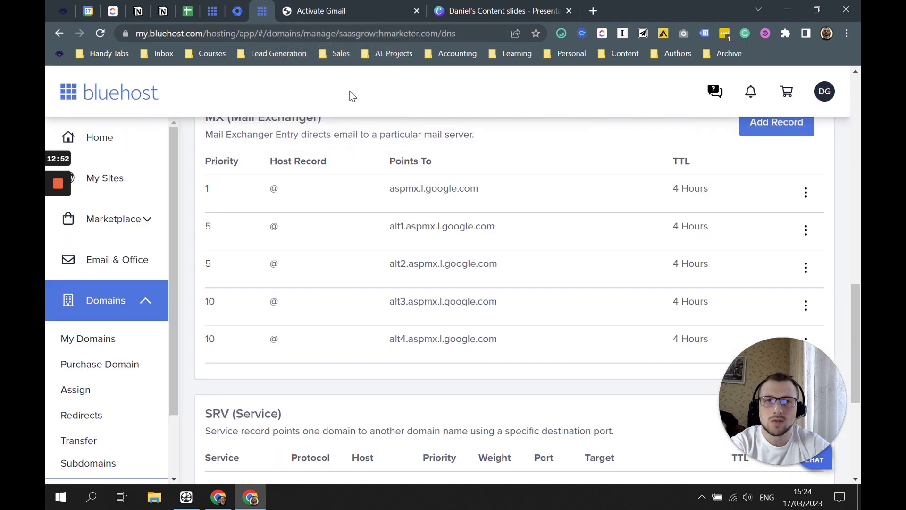
click(768, 129)
click(321, 5)
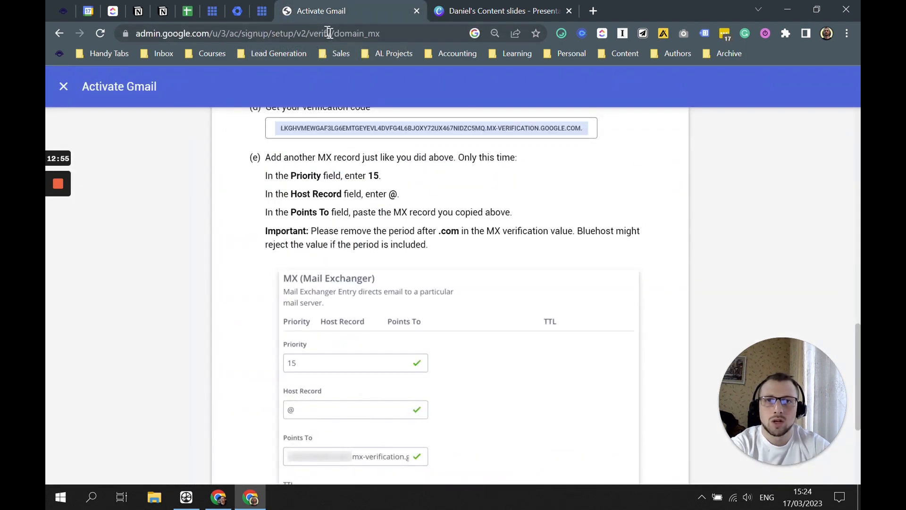
Fill the MX form with priority 15, host @ and the pasted verification code.
click(266, 7)
double_click(252, 213)
text(15)
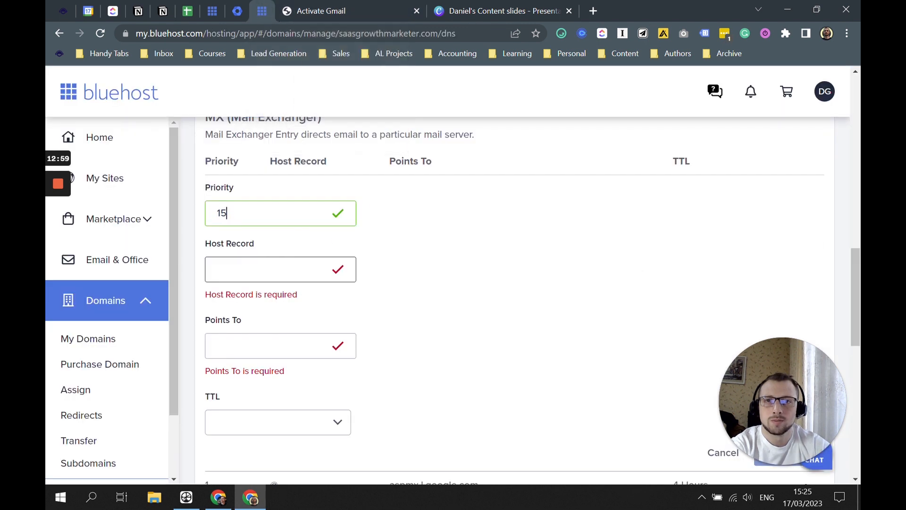
key(Tab)
text(@)
key(Tab)
key(ctrl+v)
Review the Activate Gmail instructions about the rejected Points To value.
click(308, 4)
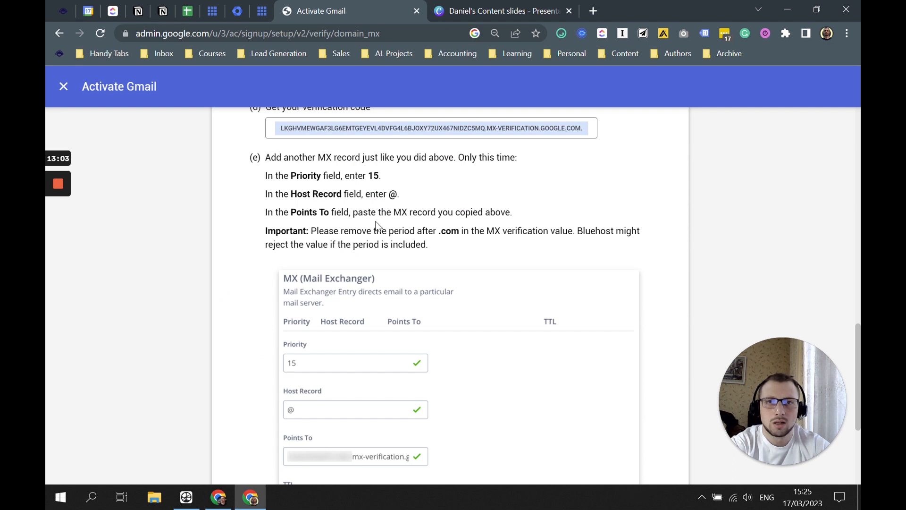
scroll(377, 225, down, 1)
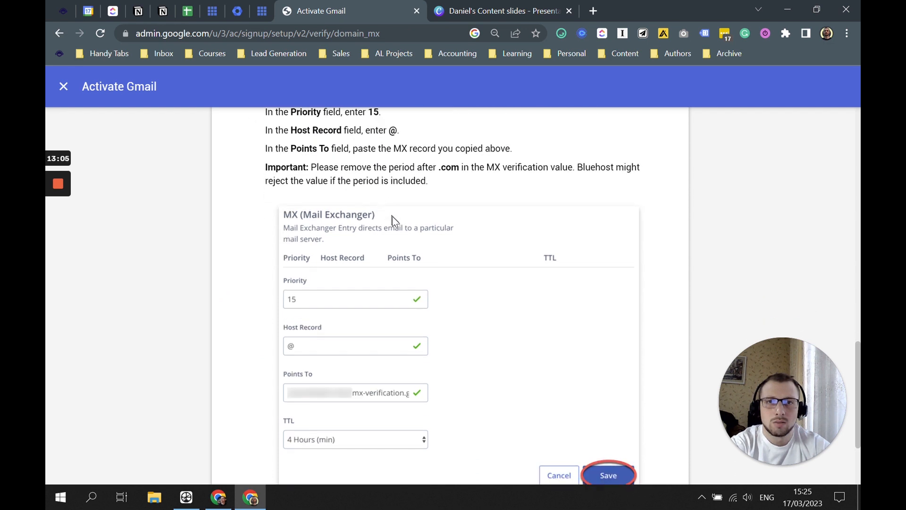
scroll(478, 212, up, 2)
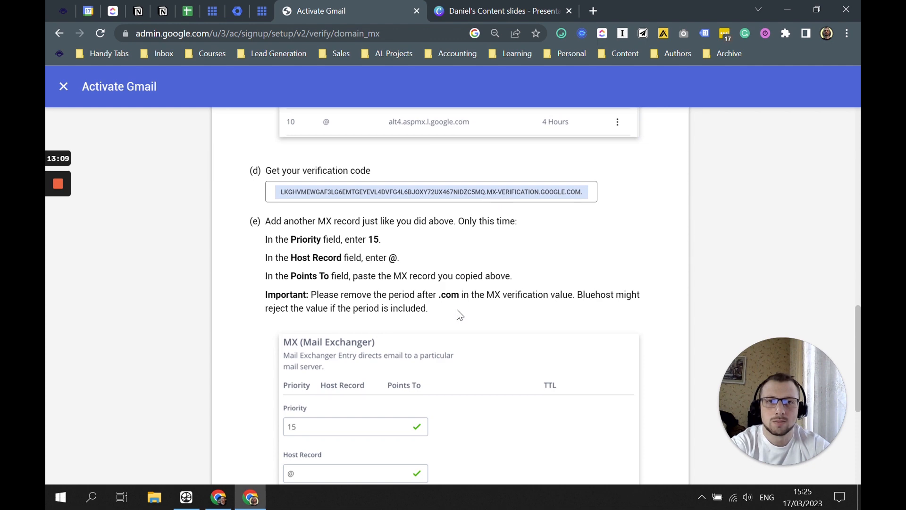
scroll(417, 299, down, 2)
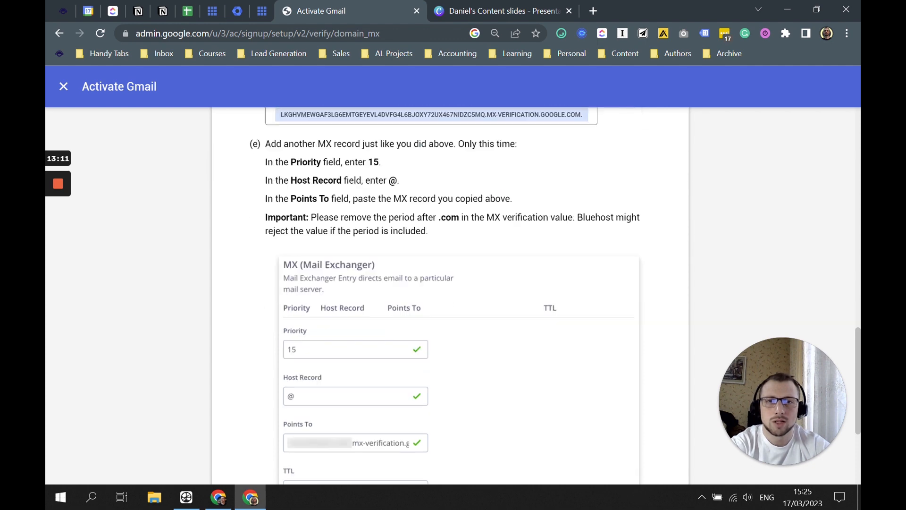
Delete the trailing period after .com in the record's Points To value.
click(269, 6)
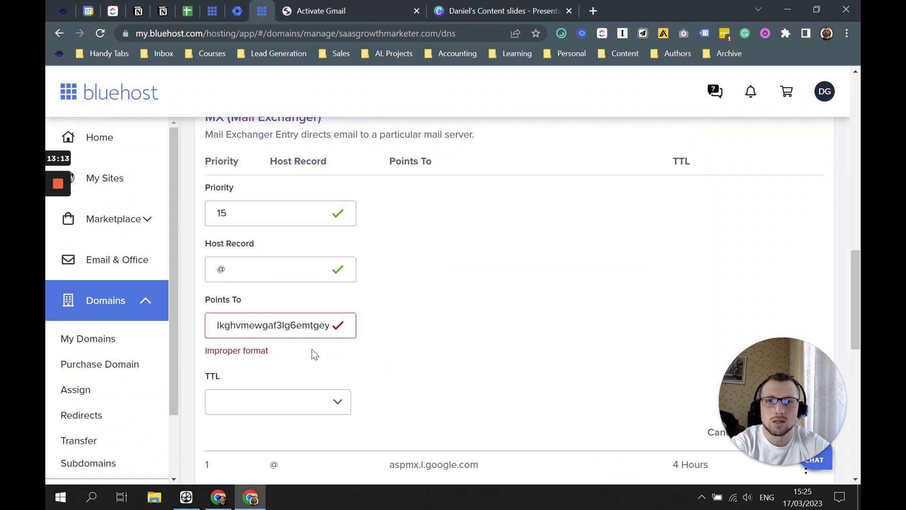
key(ctrl+a)
click(311, 326)
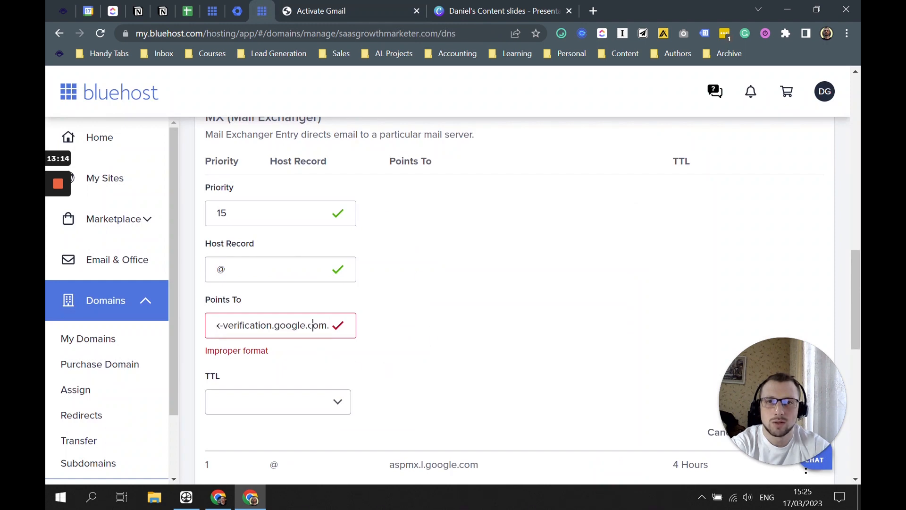
click(357, 6)
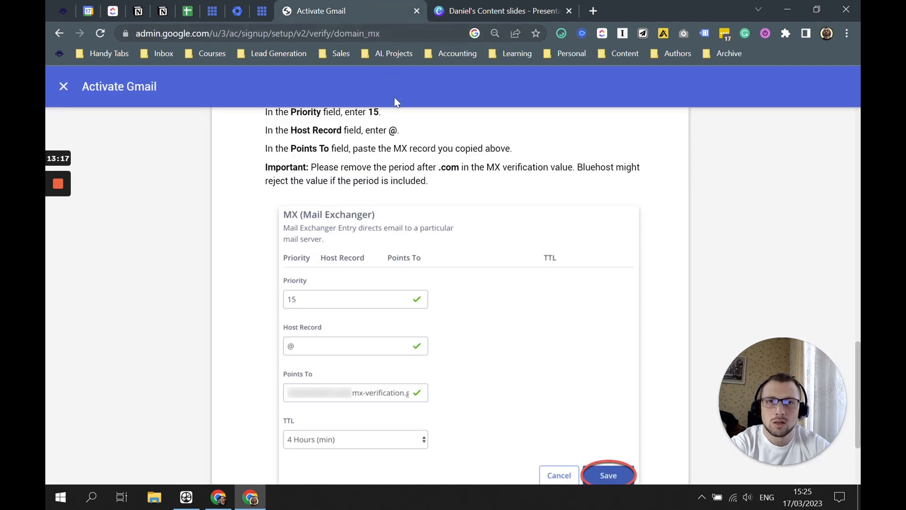
click(263, 11)
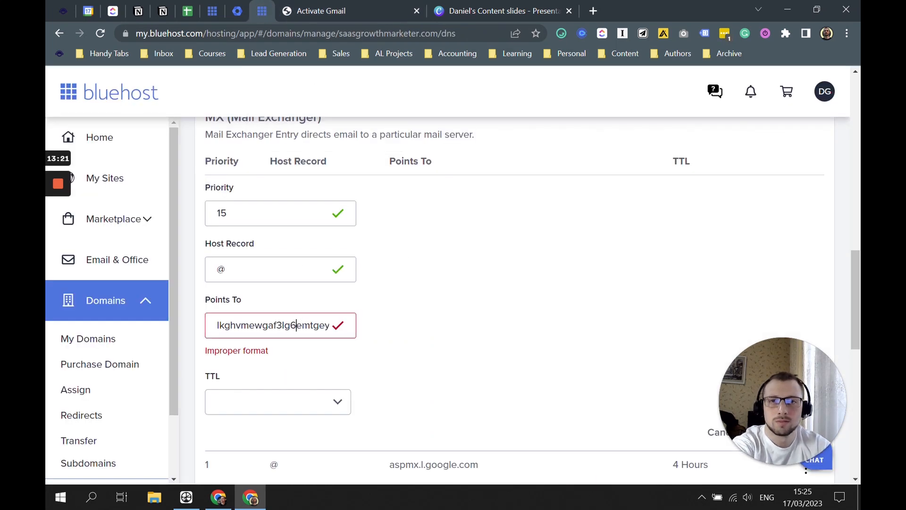
drag(298, 325, 374, 332)
click(320, 326)
click(334, 330)
key(BackSpace)
click(445, 342)
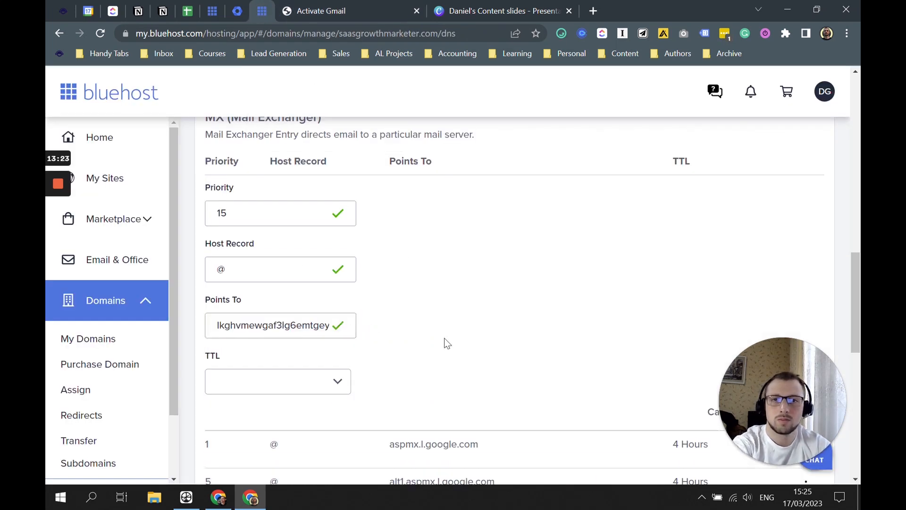
Set the record's TTL to 4 Hours (min) and save it.
click(342, 7)
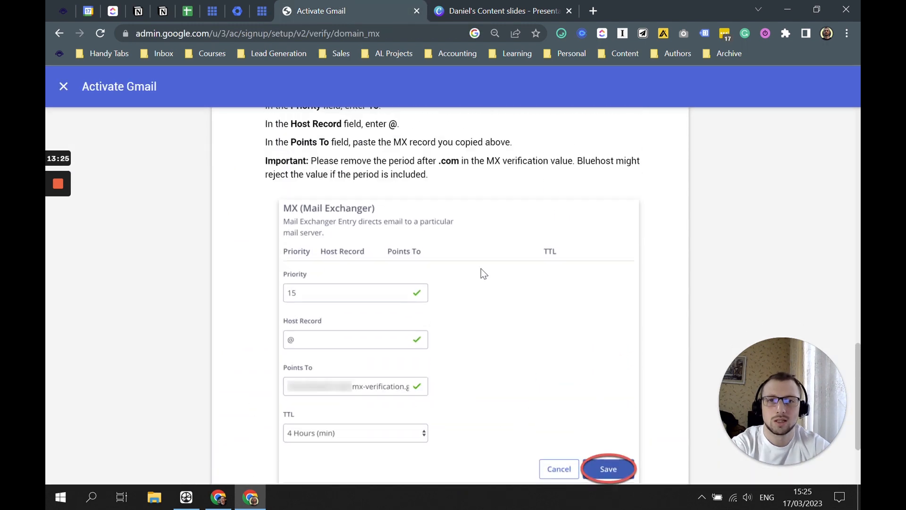
click(262, 11)
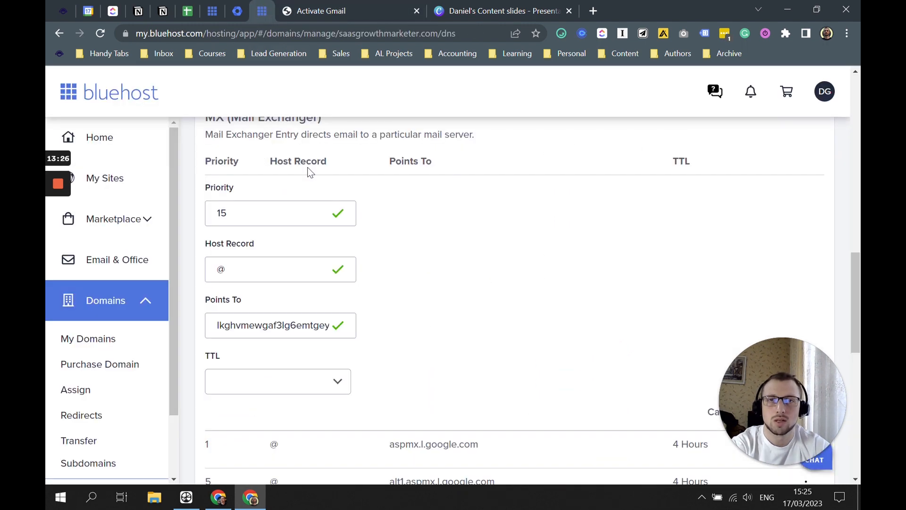
click(330, 378)
click(279, 245)
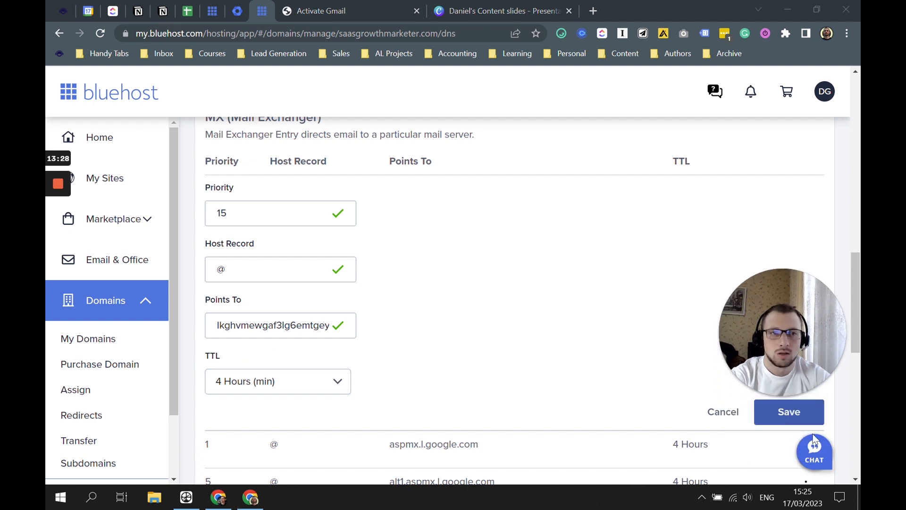
click(759, 421)
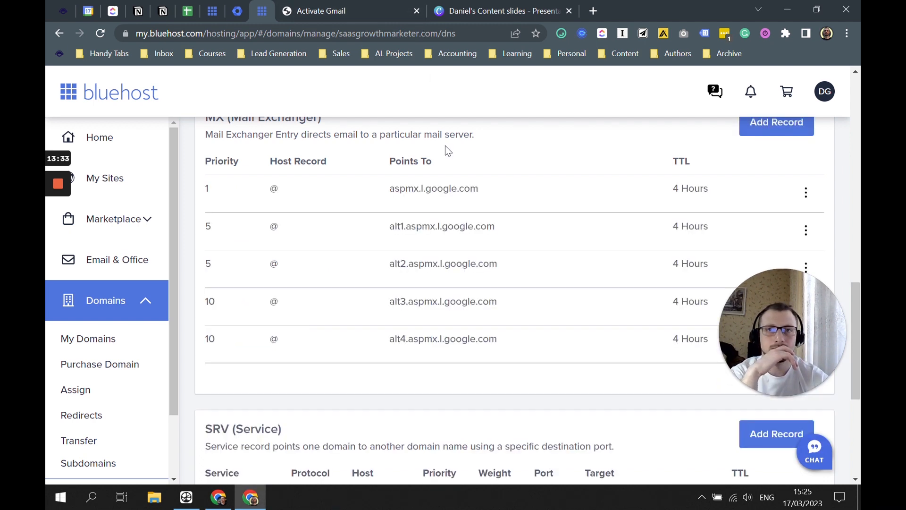
click(360, 10)
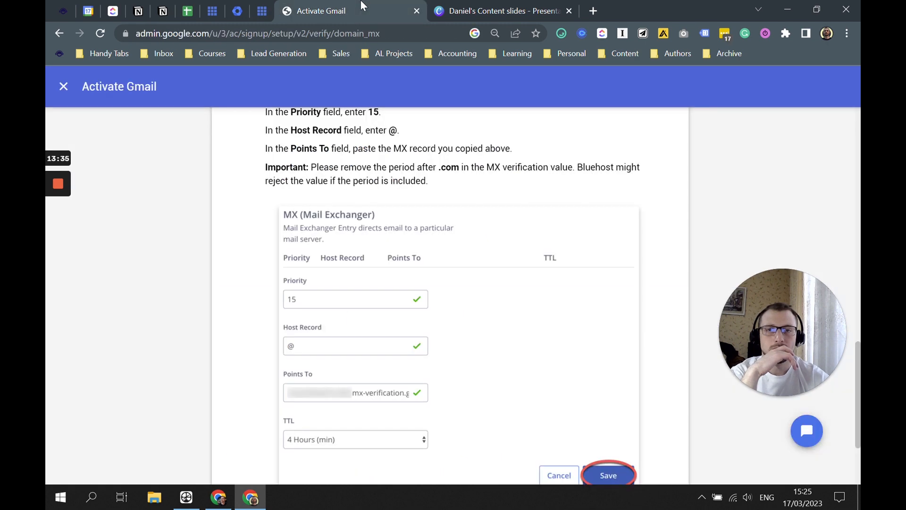
scroll(427, 336, down, 3)
Run the Gmail MX record check, inspect the verification record value, and rerun it.
click(646, 445)
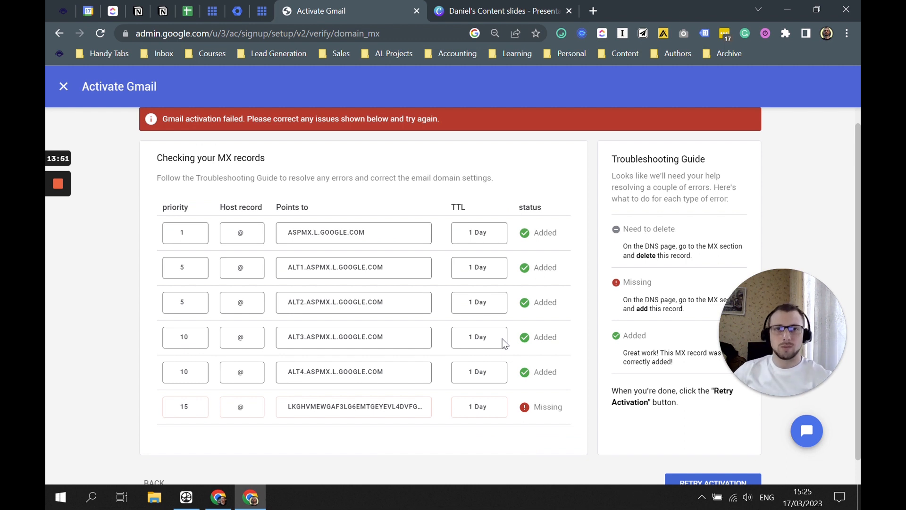
double_click(406, 407)
click(550, 414)
scroll(550, 415, down, 1)
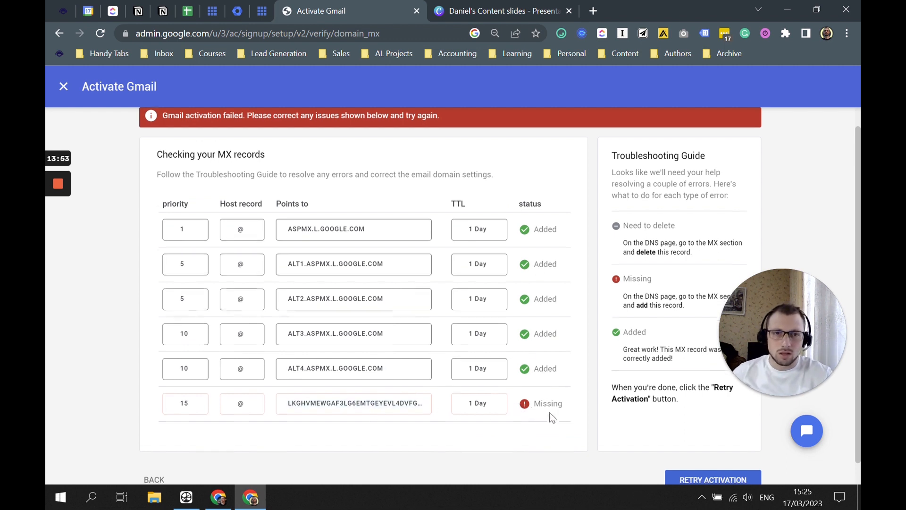
click(689, 458)
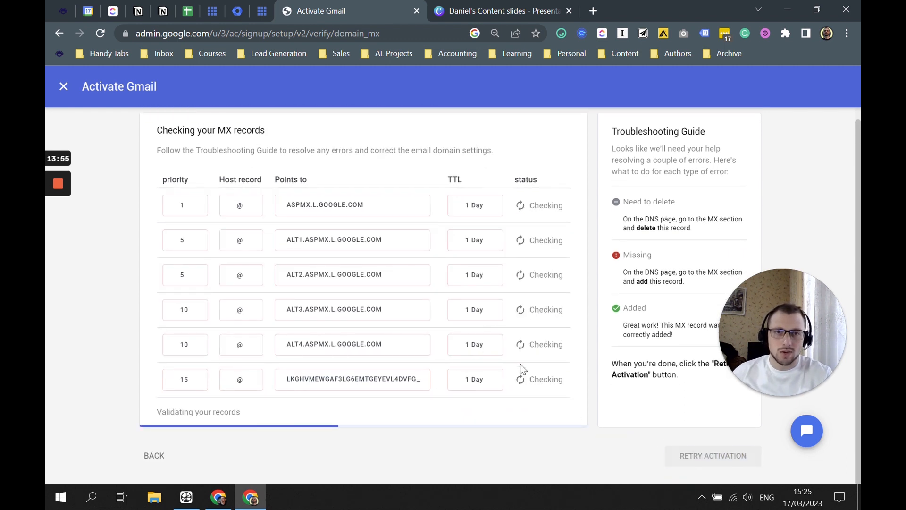
double_click(380, 379)
click(380, 379)
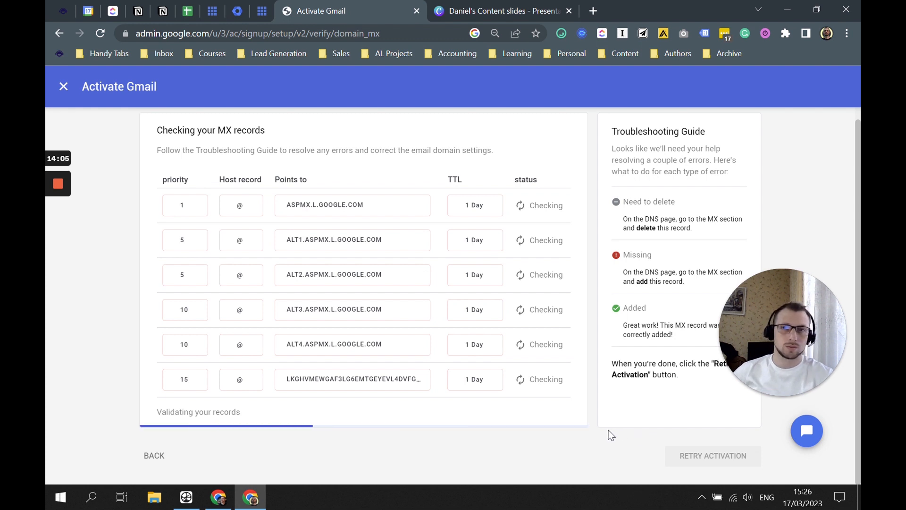
Close the Activate Gmail check while the MX records are still verifying.
mouse_move(50, 232)
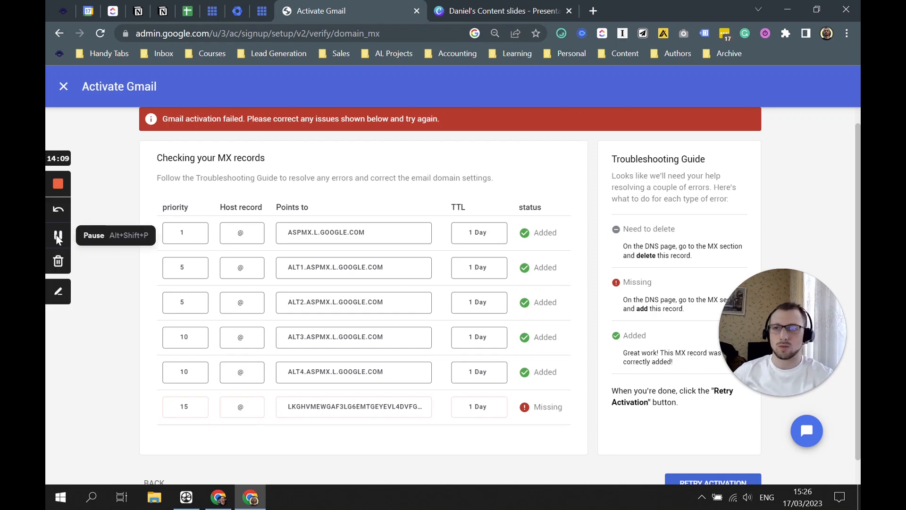
click(56, 234)
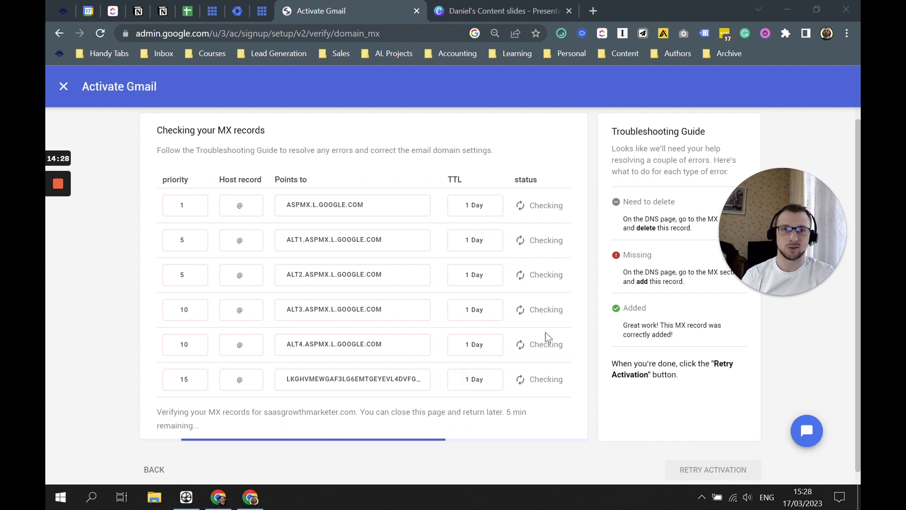
mouse_move(59, 185)
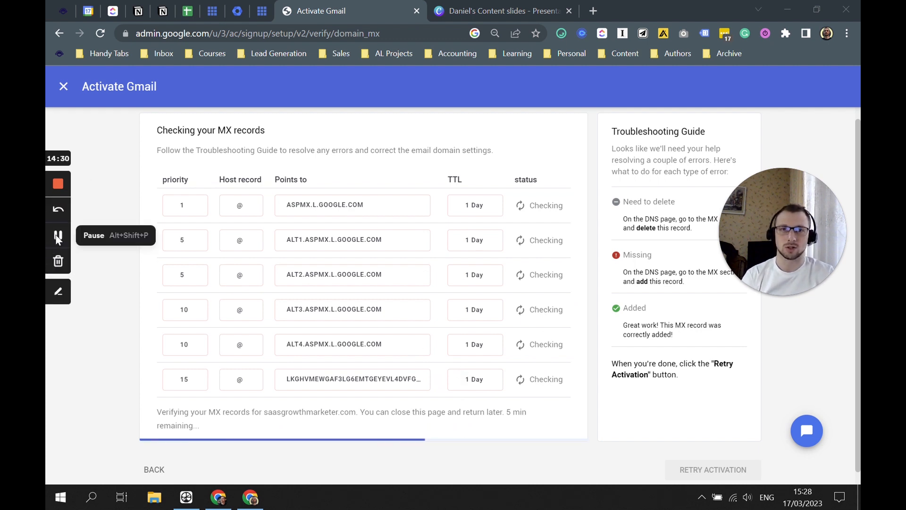
scroll(57, 236, down, 1)
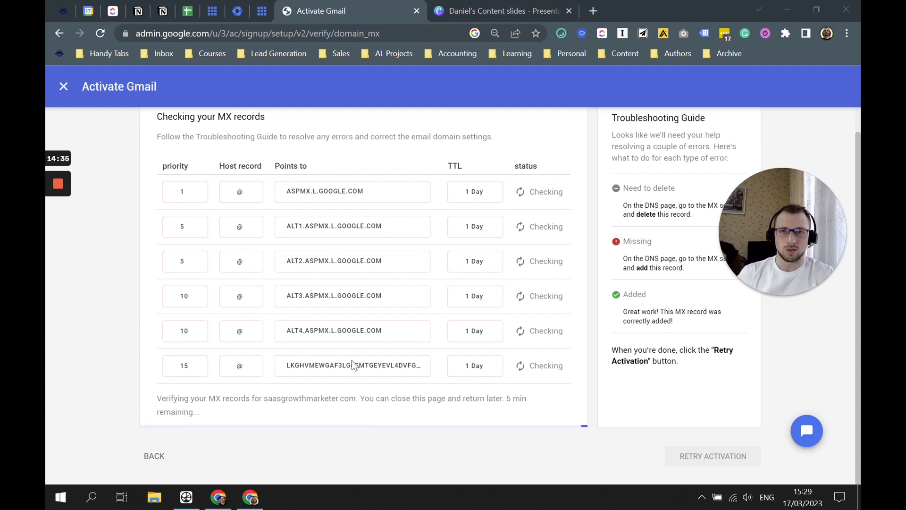
scroll(233, 378, up, 1)
click(64, 86)
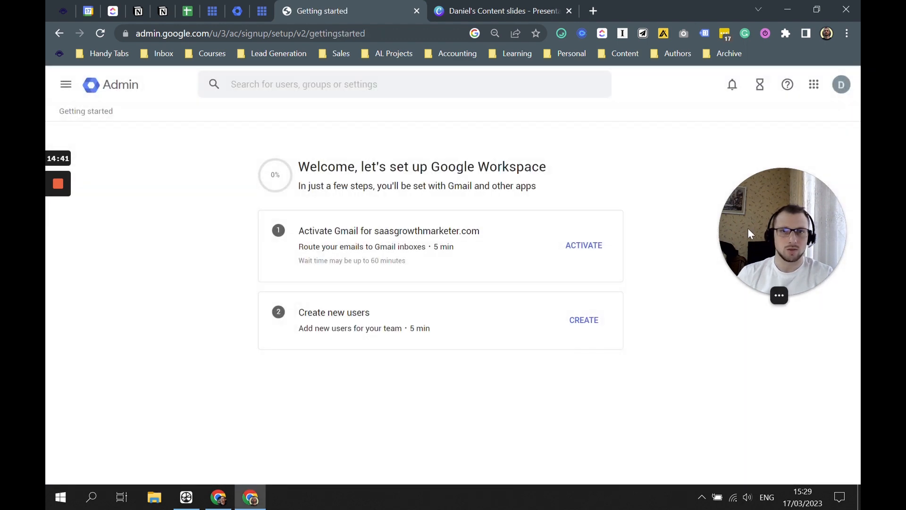
Run Activate, Go to Step 2 and Activate Gmail for saasgrowthmarketer.com, then Finish.
drag(760, 247, 780, 481)
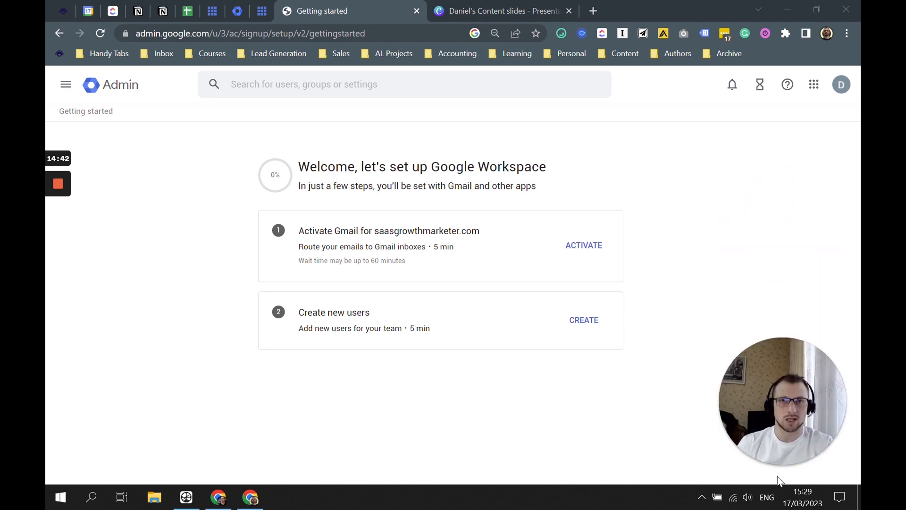
click(584, 246)
scroll(565, 313, down, 3)
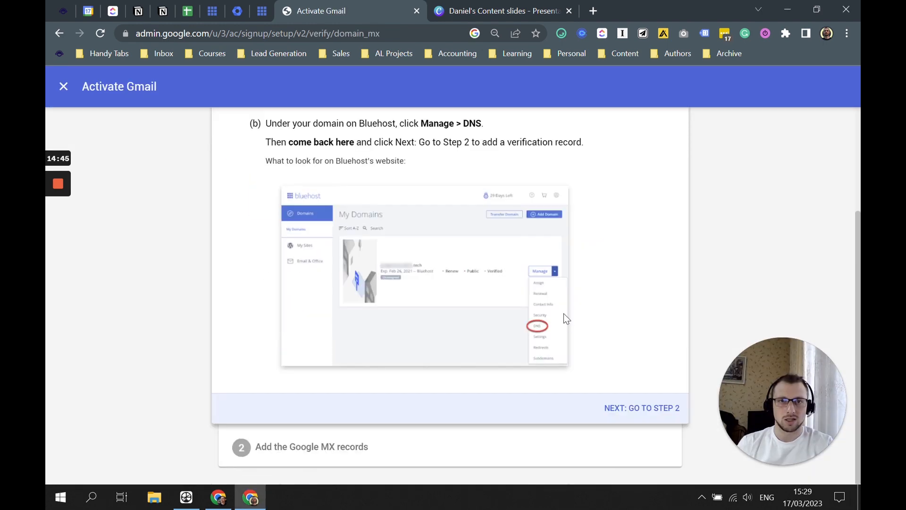
click(623, 408)
scroll(603, 360, down, 15)
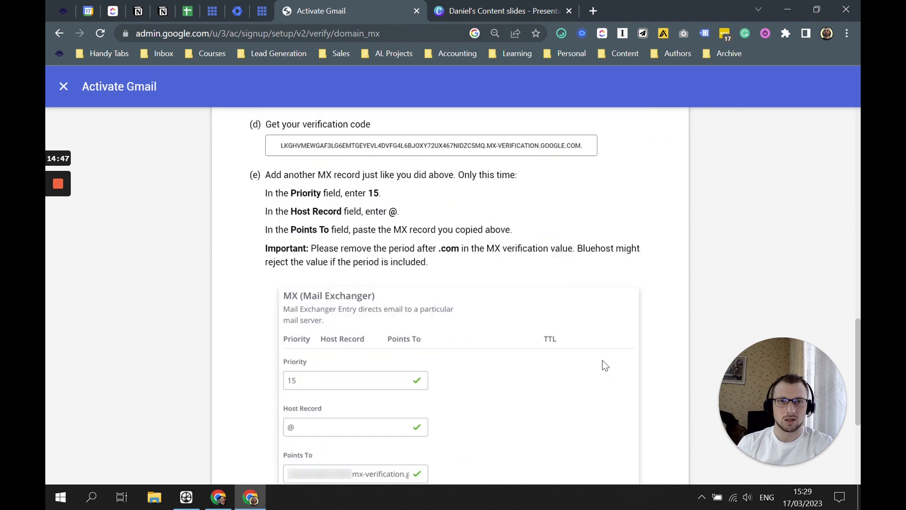
click(639, 442)
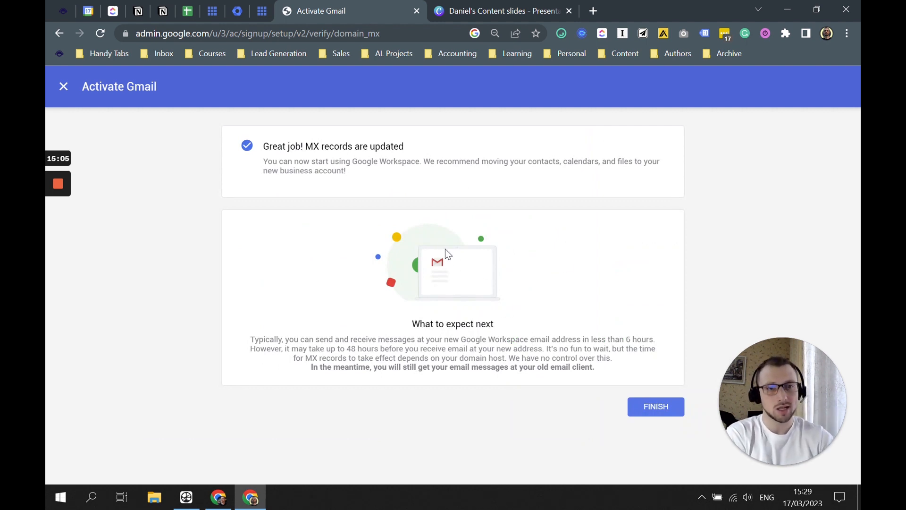
click(657, 404)
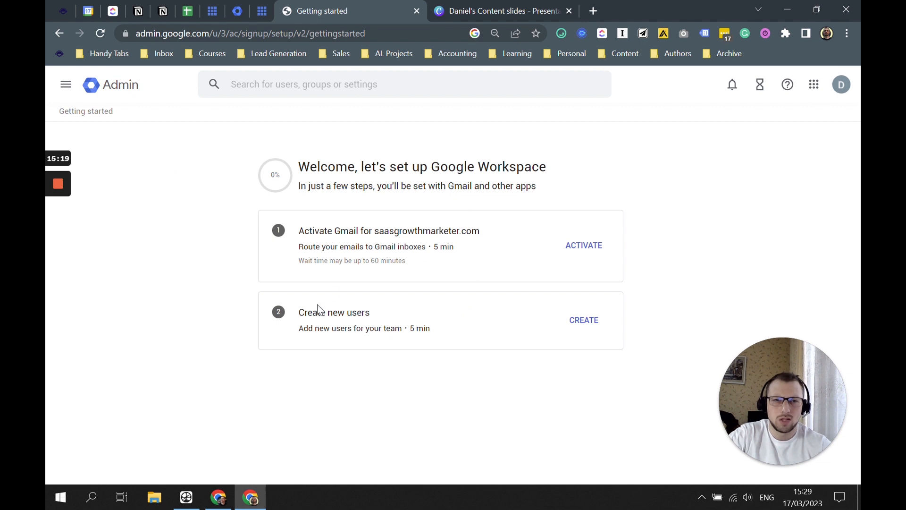
click(66, 84)
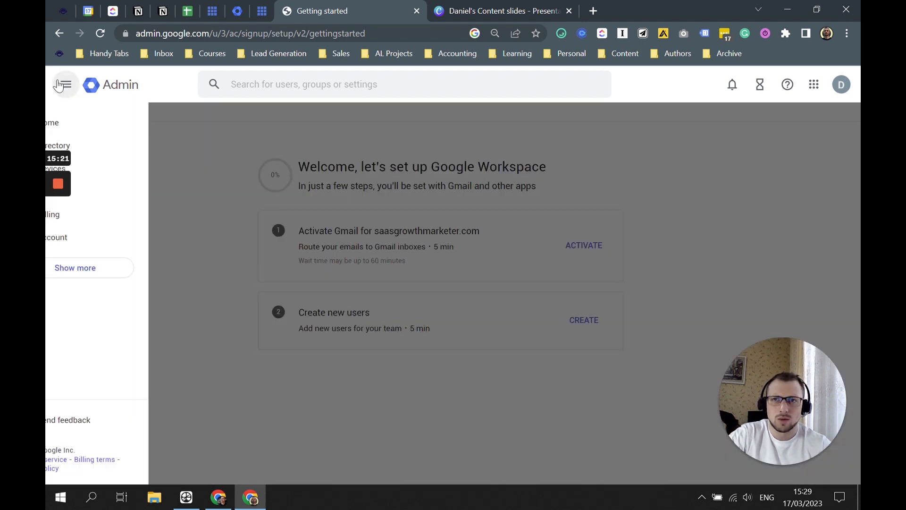
Go to Admin Home, then switch to the adslancelot.com Admin console tab.
click(106, 121)
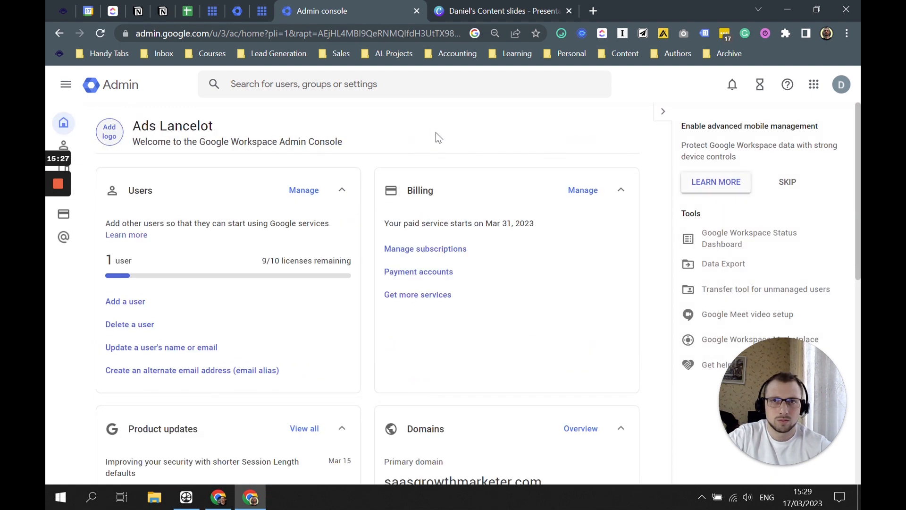
scroll(435, 132, down, 4)
scroll(415, 274, up, 4)
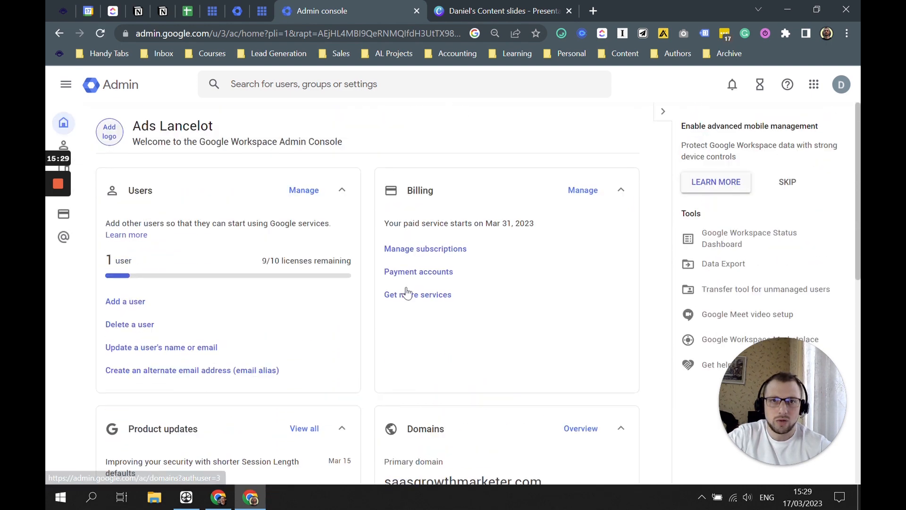
scroll(449, 299, down, 5)
scroll(283, 236, up, 4)
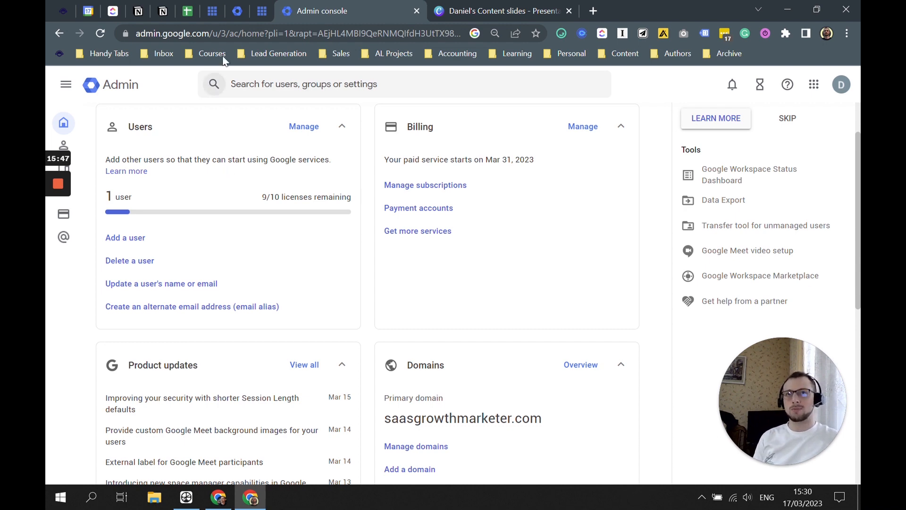
click(234, 5)
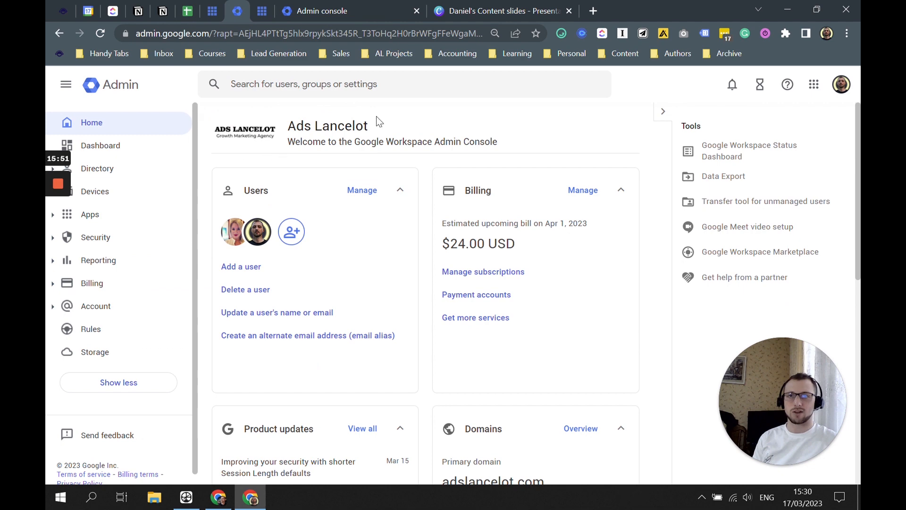
scroll(411, 285, down, 4)
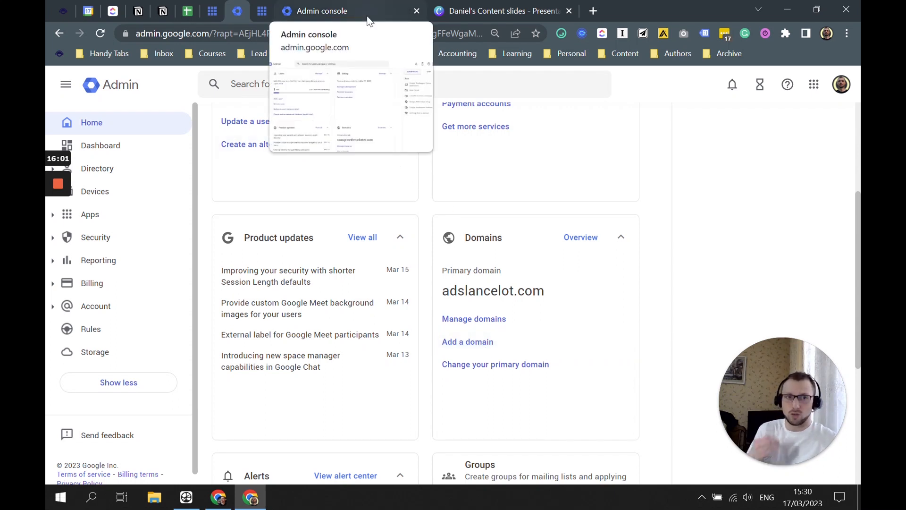
click(477, 11)
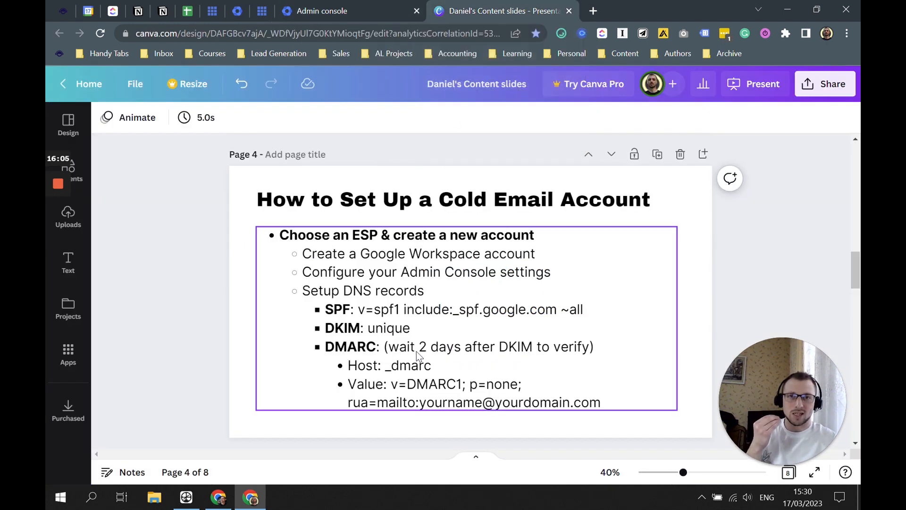
scroll(416, 351, down, 1)
scroll(429, 349, up, 4)
scroll(429, 349, up, 3)
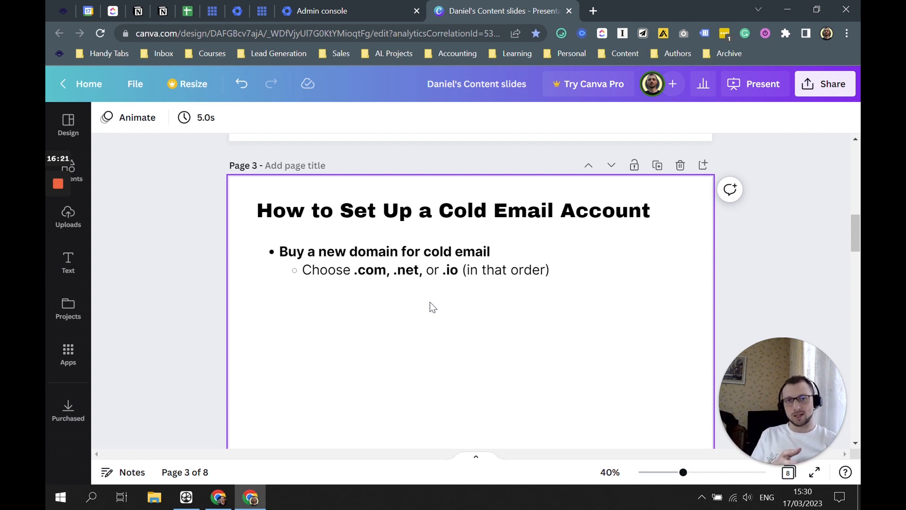
scroll(394, 276, down, 3)
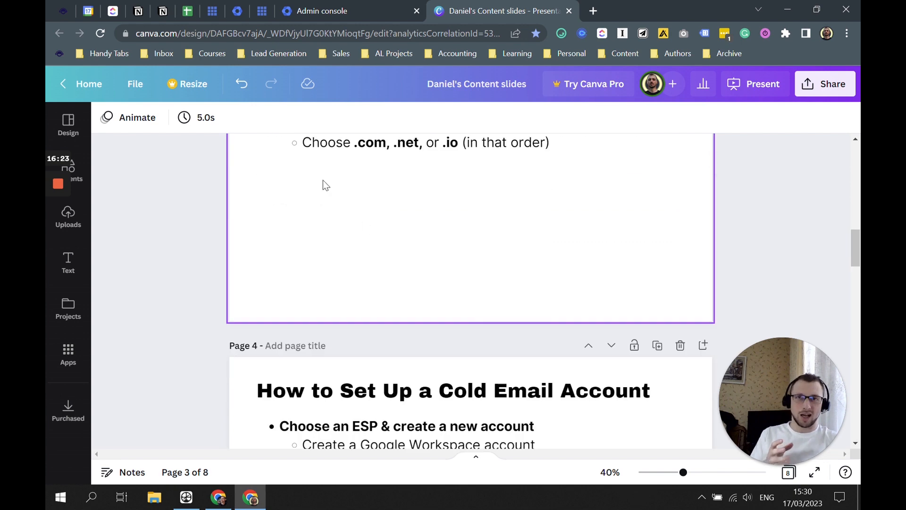
click(239, 11)
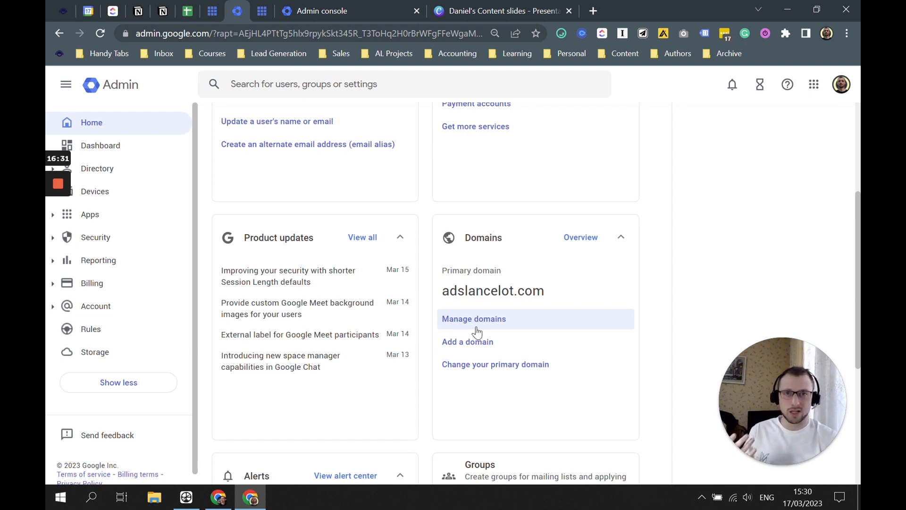
Switch back to the saasgrowthmarketer.com Admin console after glancing at Chrome profiles and Canva slides.
click(406, 10)
scroll(521, 226, up, 2)
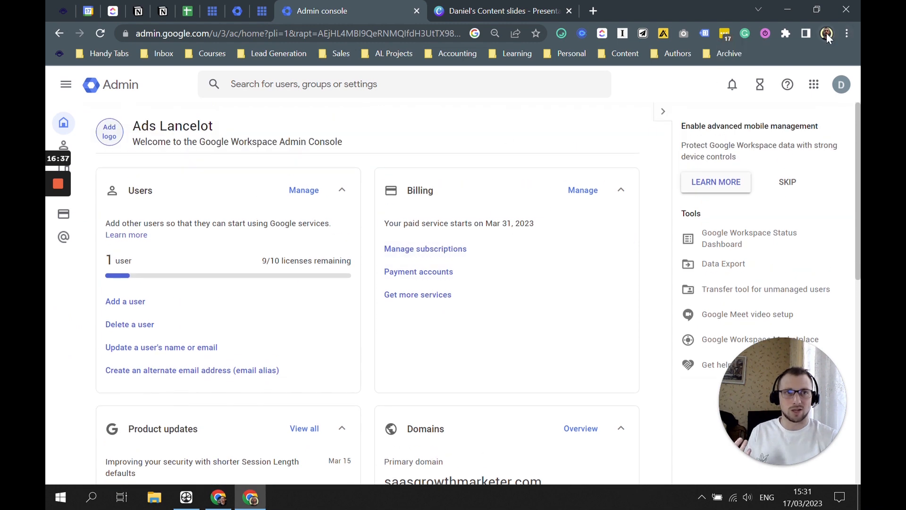
click(828, 34)
click(827, 34)
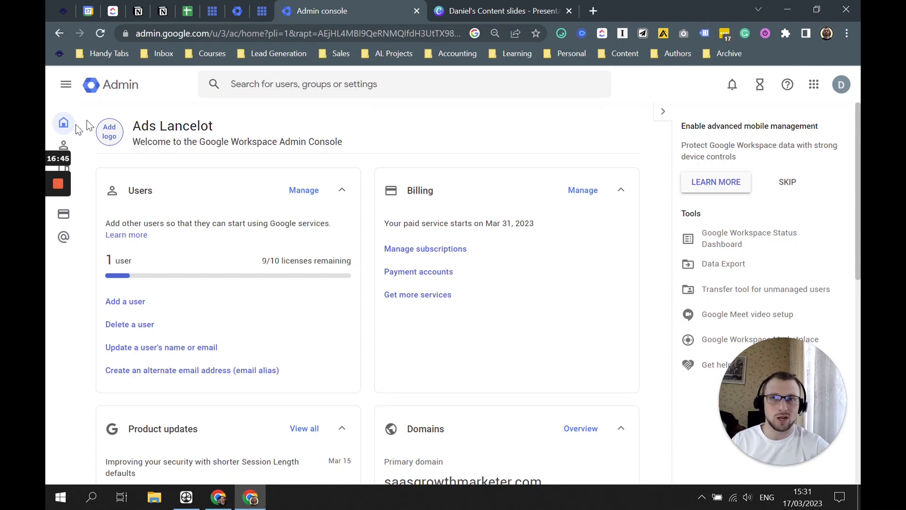
scroll(386, 314, down, 5)
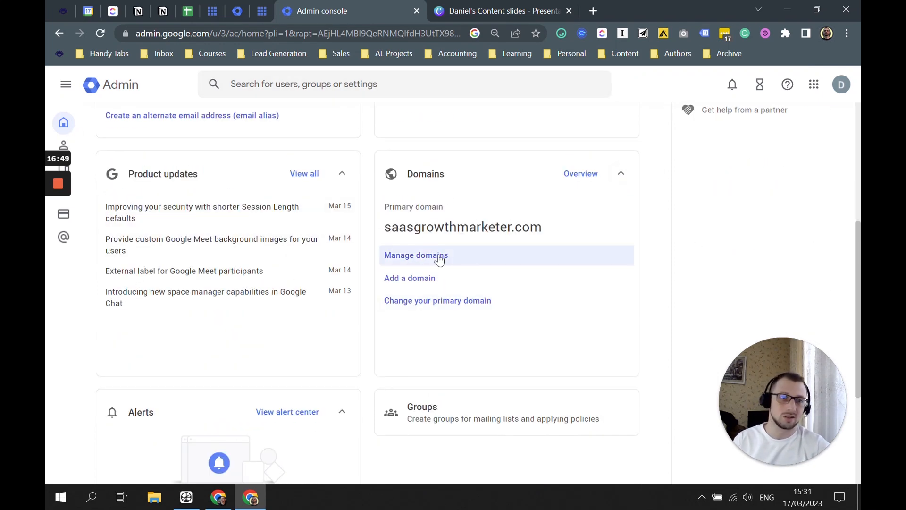
key(ctrl+Tab)
scroll(473, 260, down, 4)
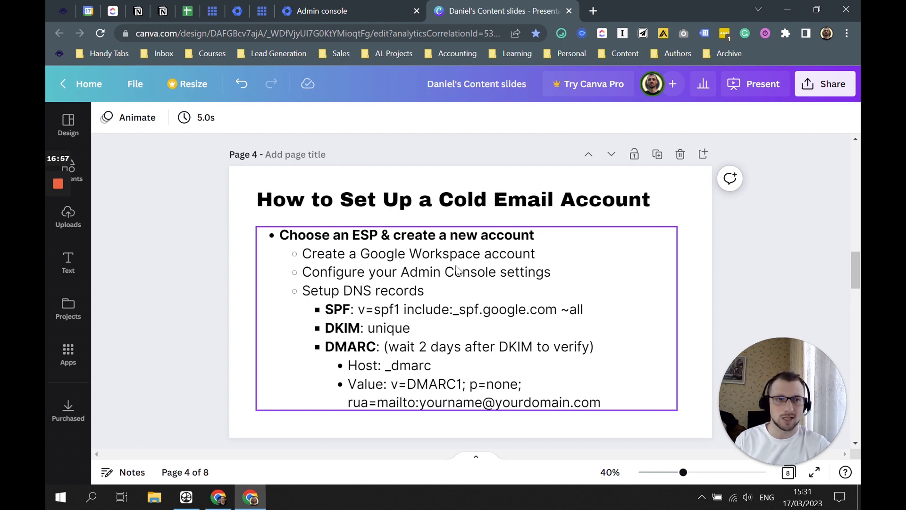
click(398, 6)
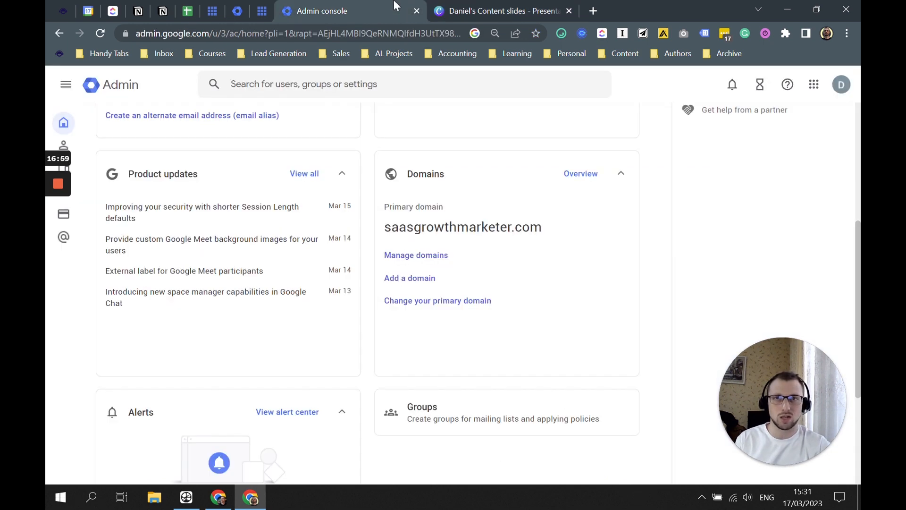
Launch the Admin app from the Google apps grid.
click(814, 84)
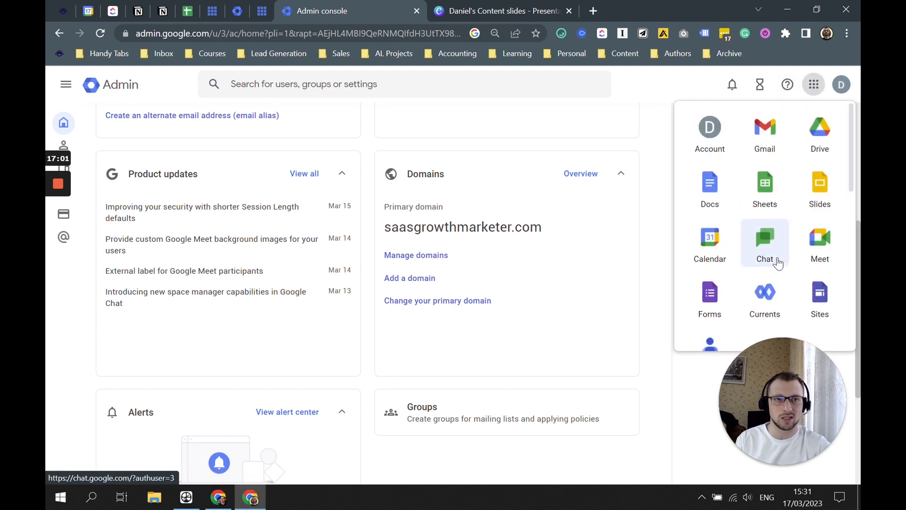
scroll(769, 254, down, 4)
scroll(764, 255, down, 4)
scroll(764, 259, up, 8)
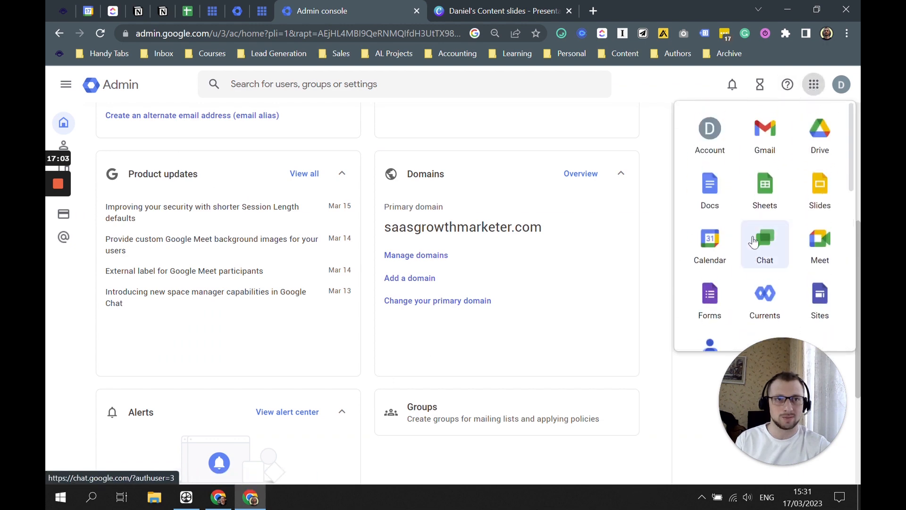
scroll(721, 166, down, 6)
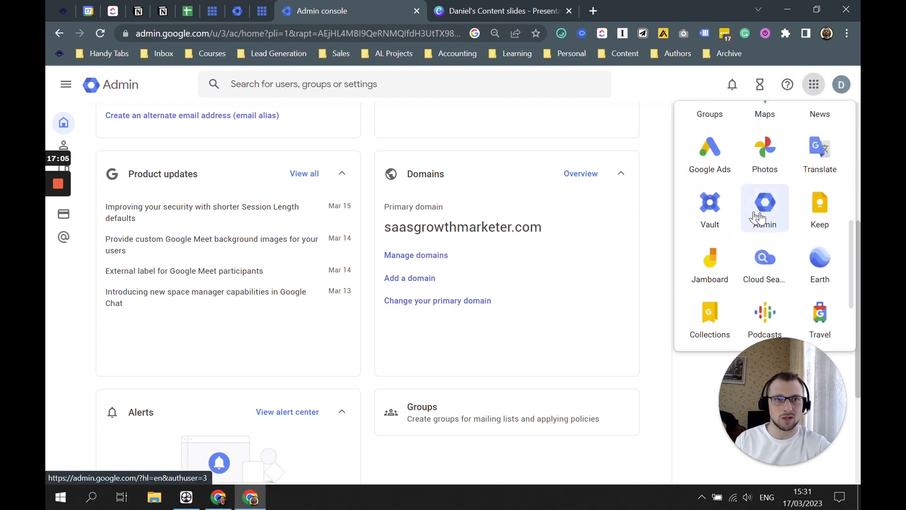
click(766, 210)
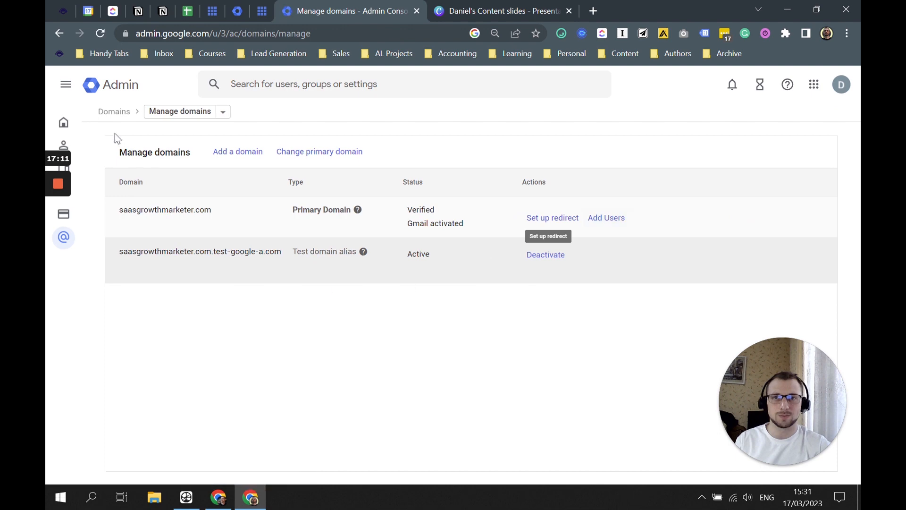
Return from Manage domains to the Admin console Home dashboard.
click(63, 122)
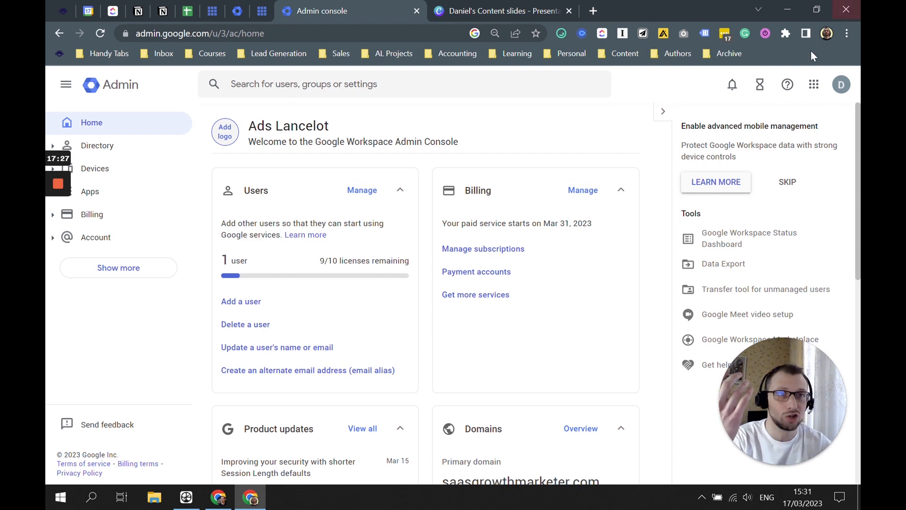
Add a new Chrome profile and submit the domain account's email address.
click(826, 35)
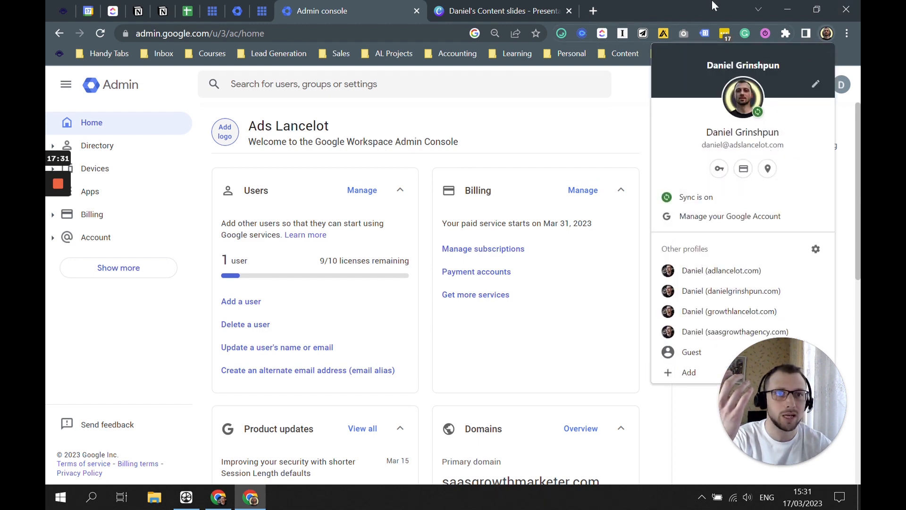
click(686, 373)
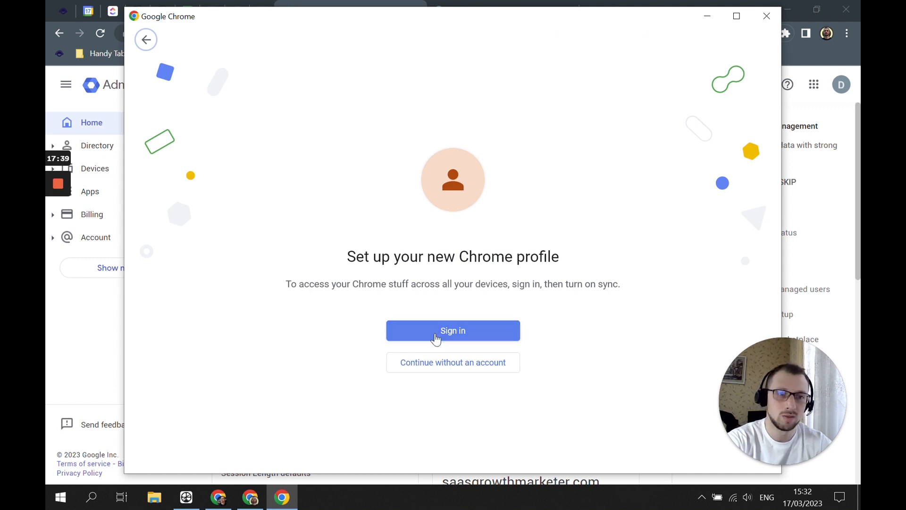
click(435, 339)
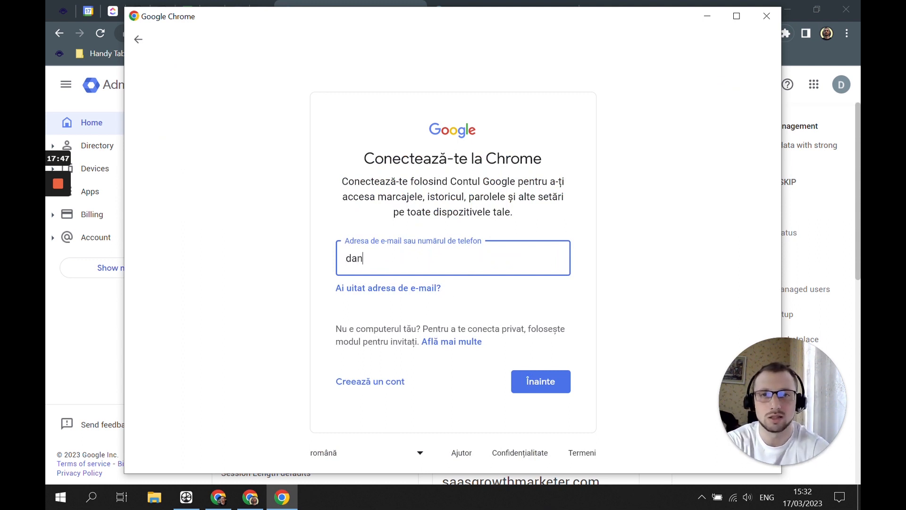
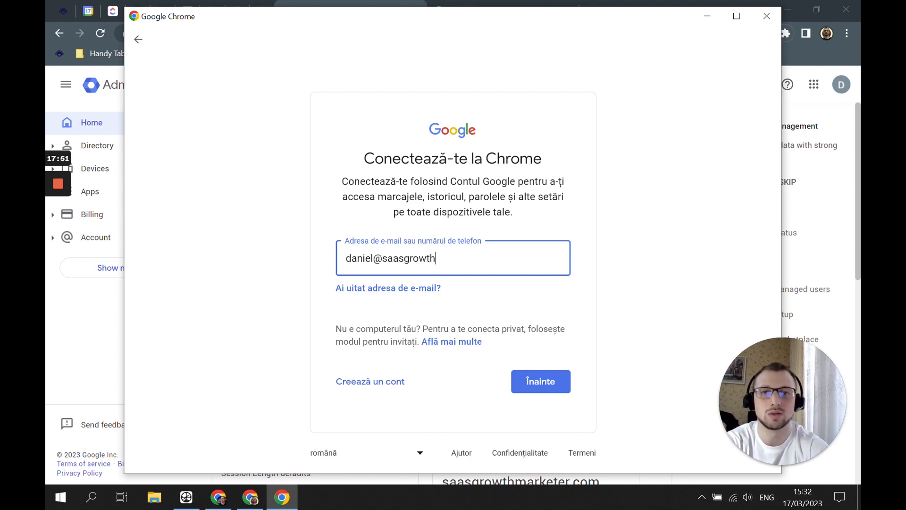
click(707, 16)
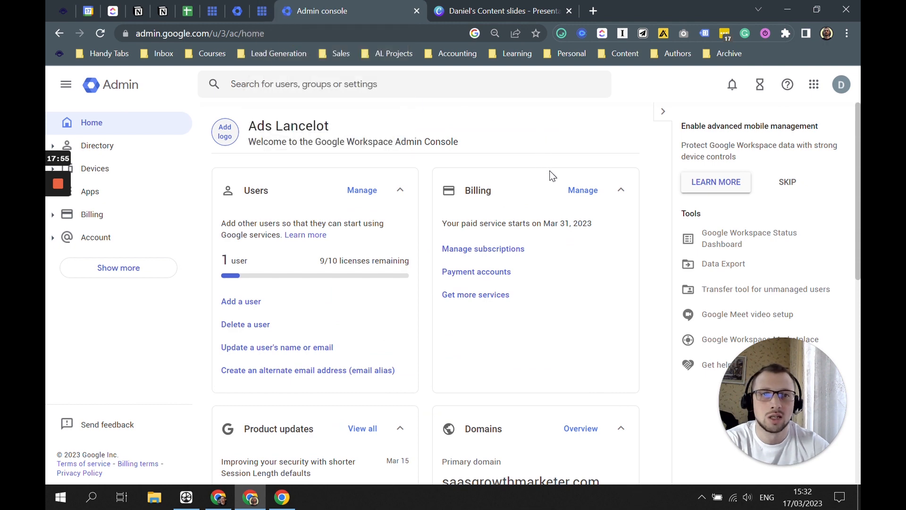
scroll(441, 239, down, 4)
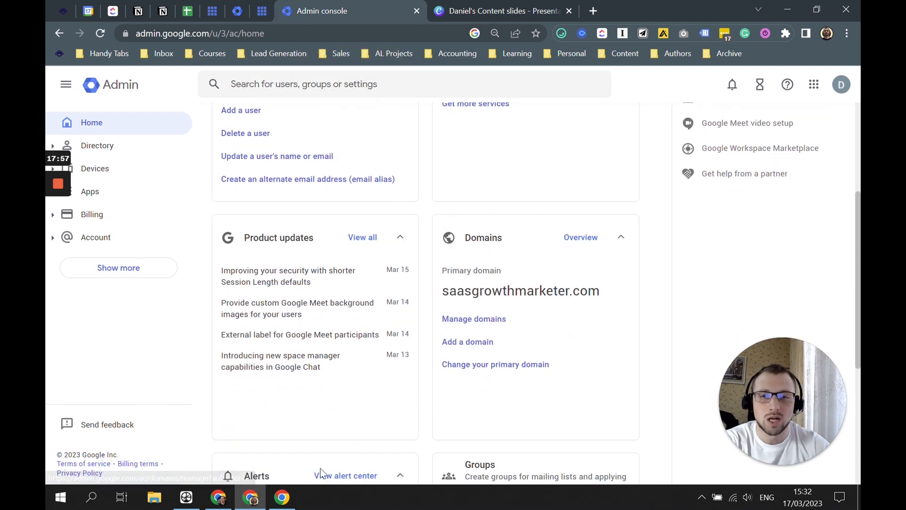
click(282, 497)
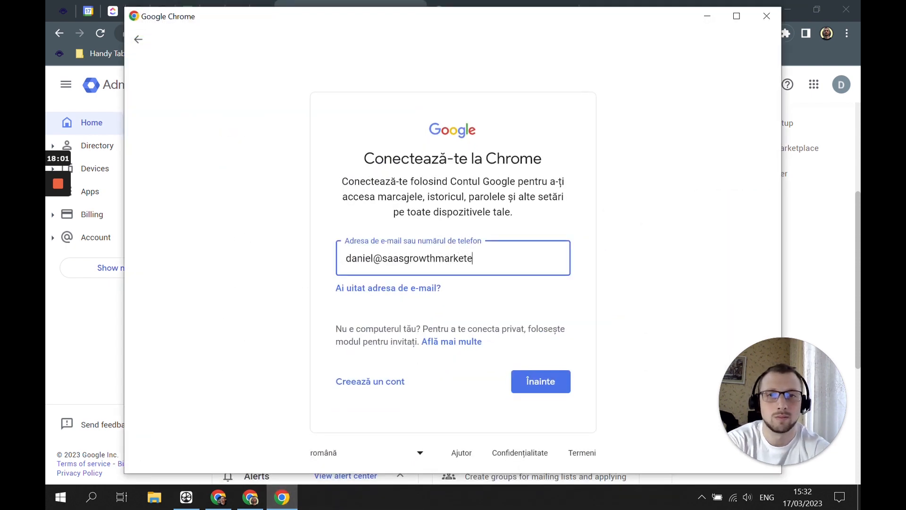
key(Return)
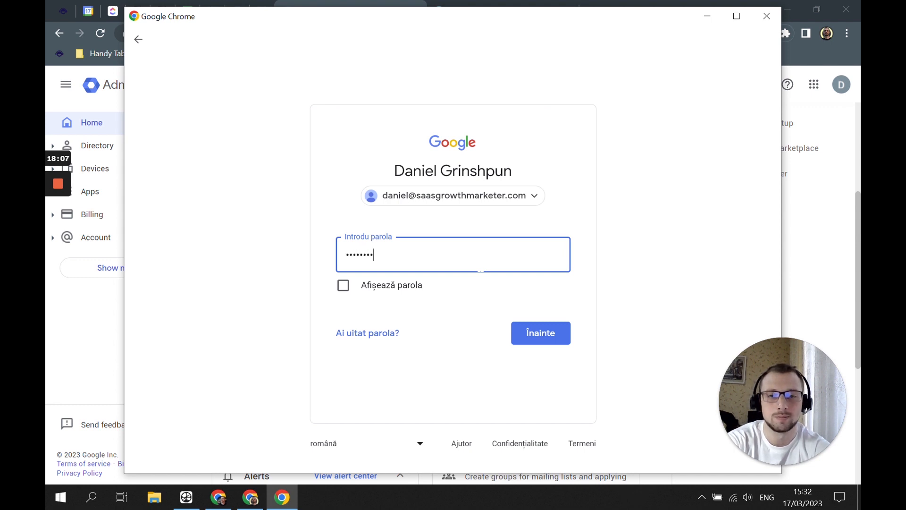
Enter the account password, retyping it after the error, and submit.
click(565, 330)
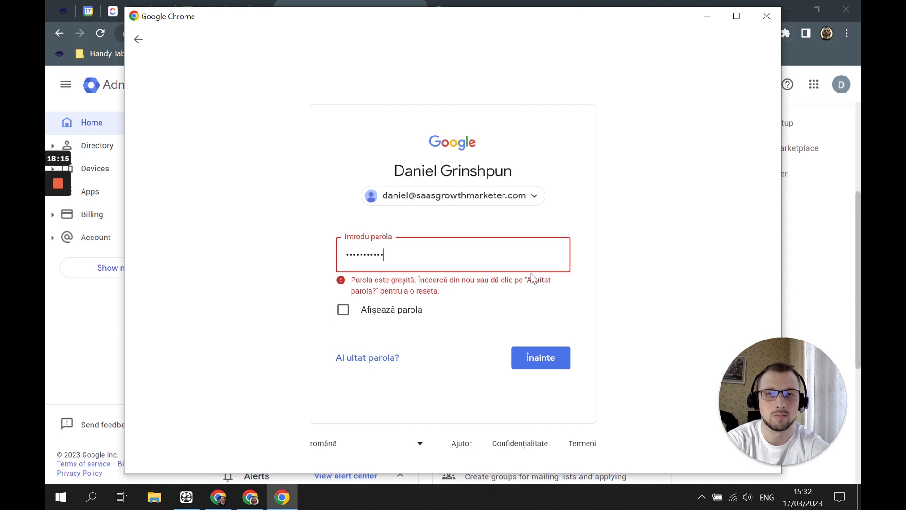
key(Return)
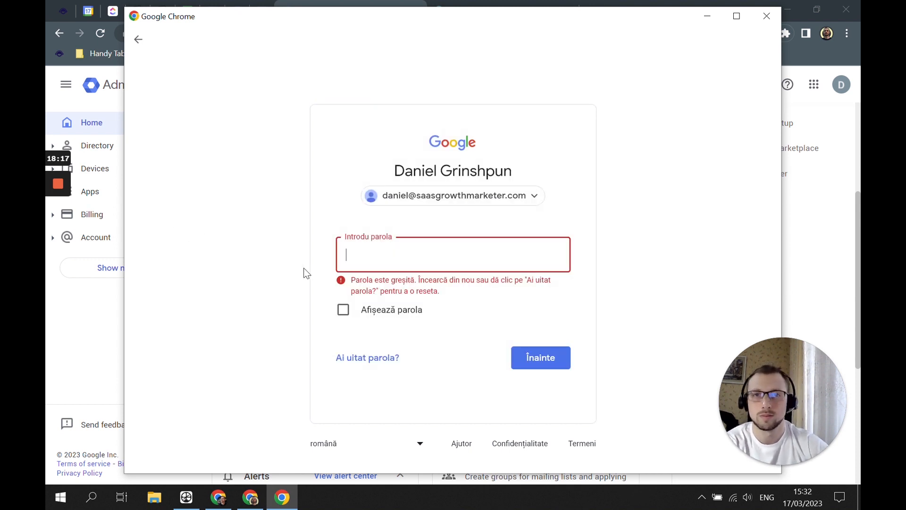
text(•••••••)
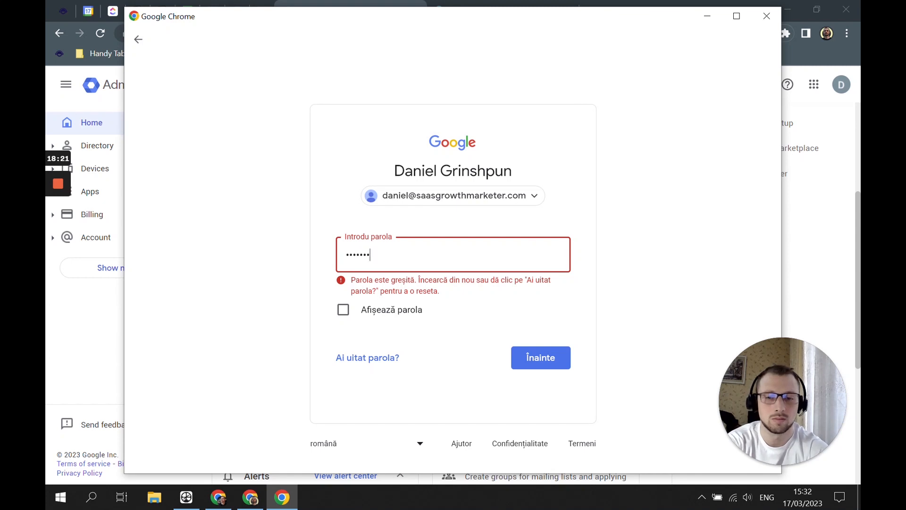
key(Return)
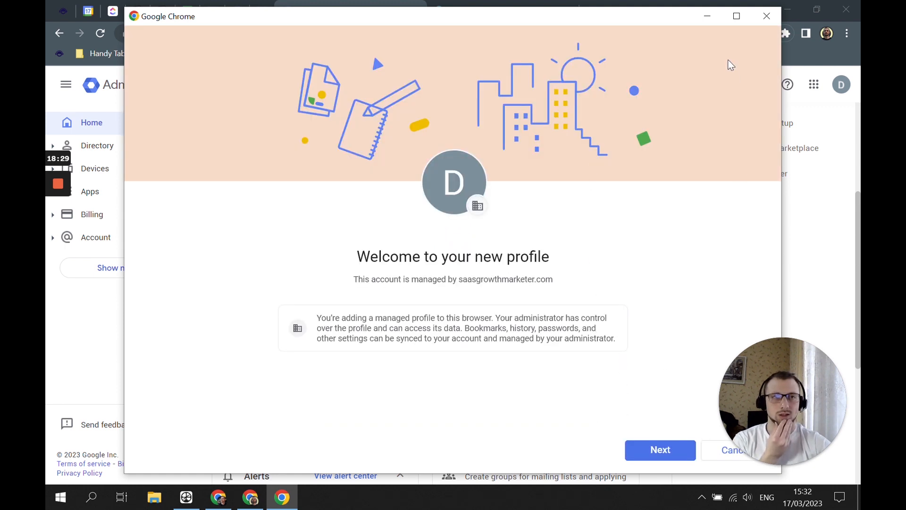
Turn on sync for the new profile, apply the dark grey theme, and dismiss the tip.
click(653, 451)
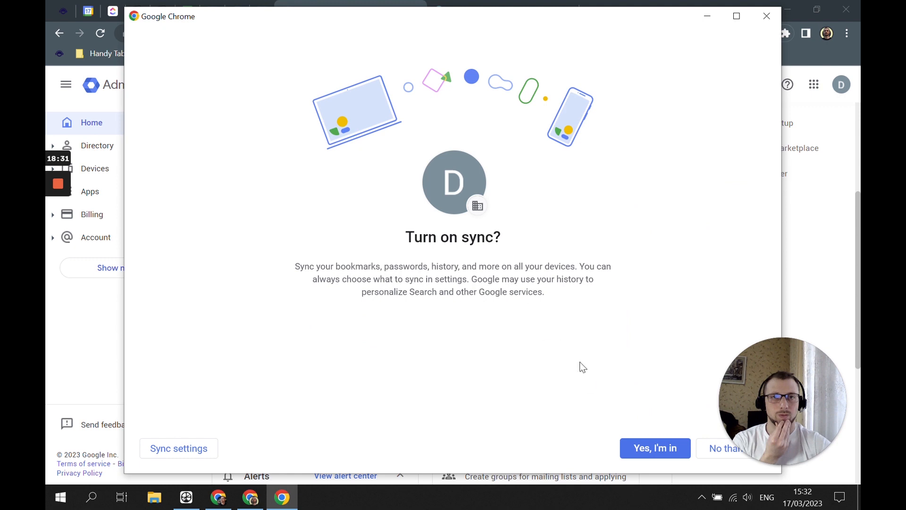
click(670, 455)
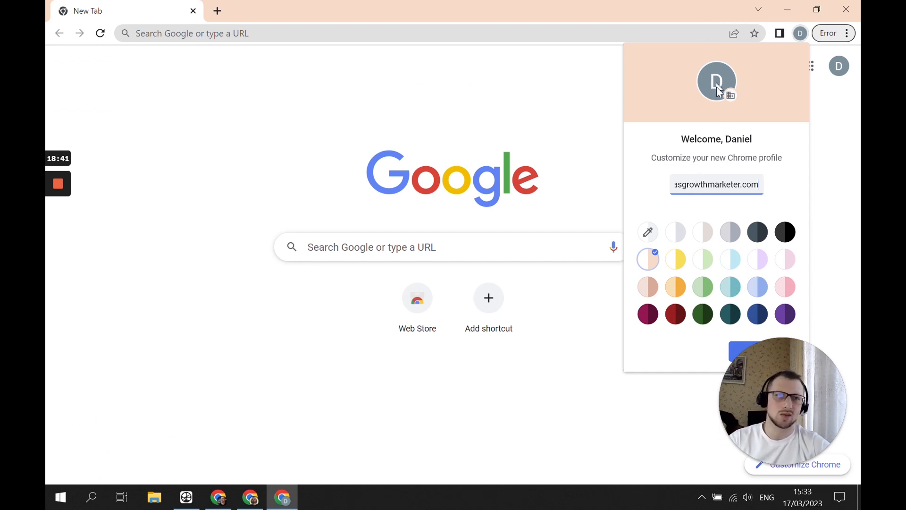
drag(772, 365, 122, 431)
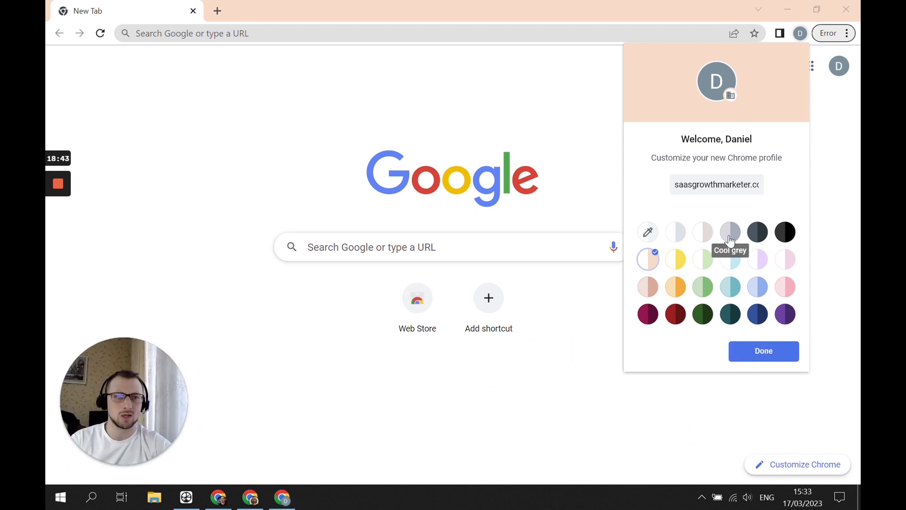
click(758, 231)
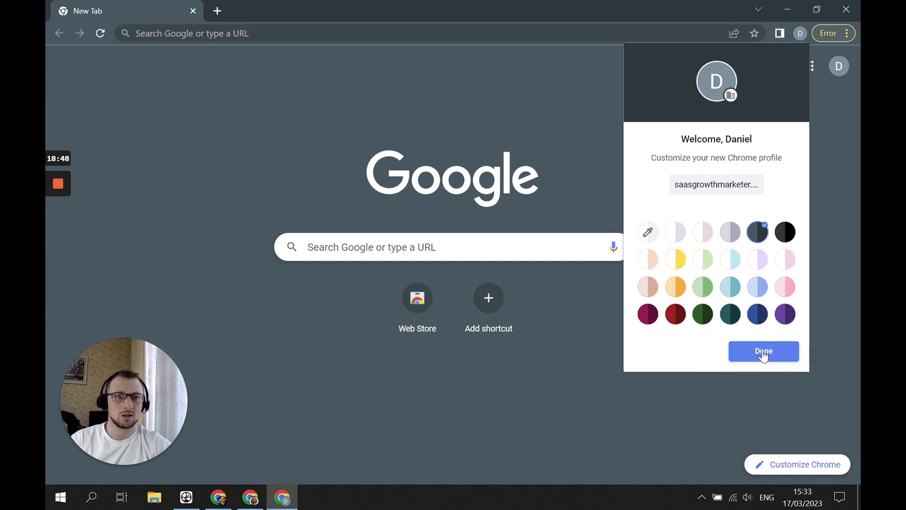
click(763, 353)
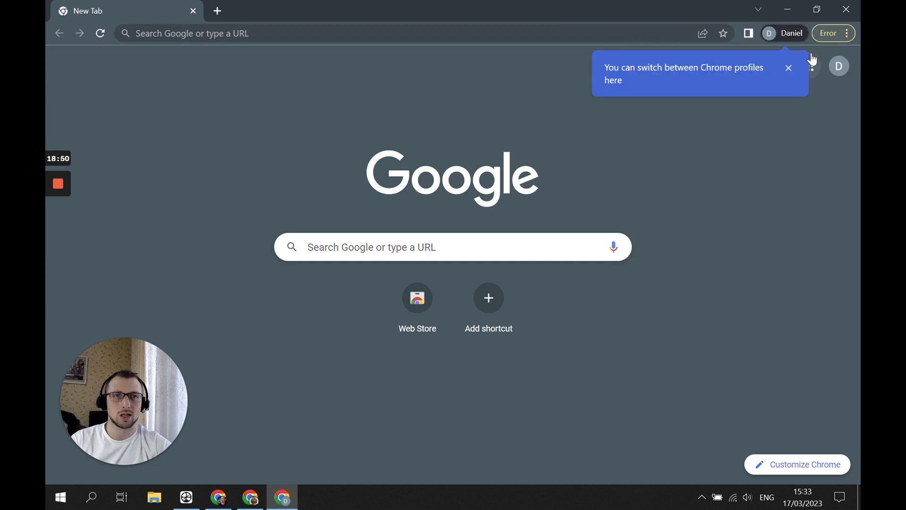
click(789, 68)
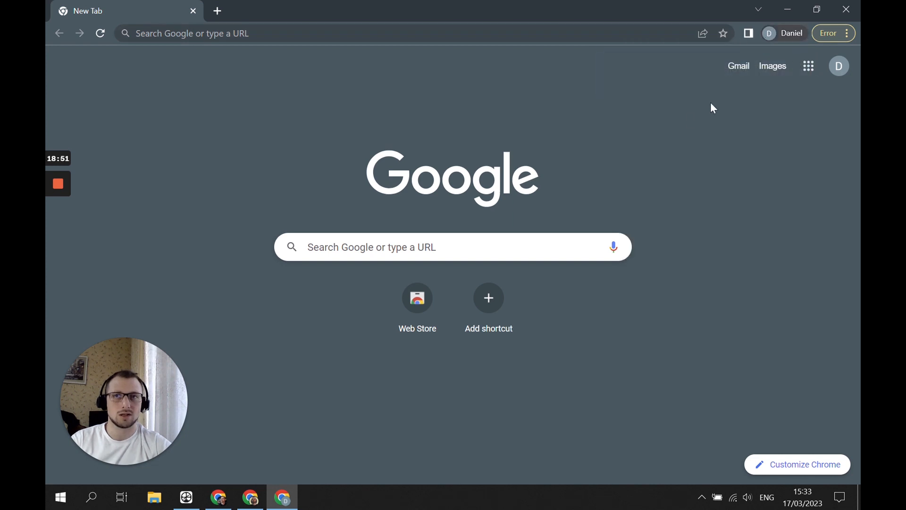
click(394, 40)
Go to gmail.com and dismiss the welcome dialog and video calls tip.
text(gmail)
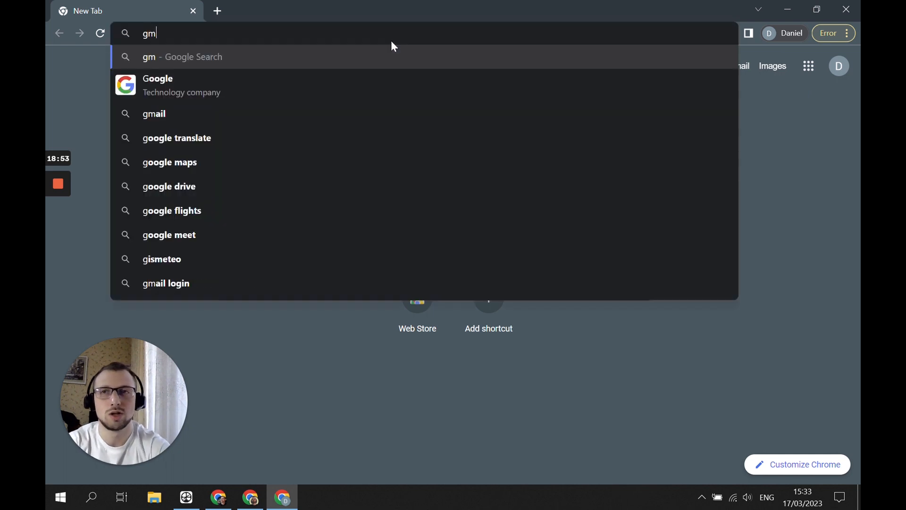
text(.com)
key(Return)
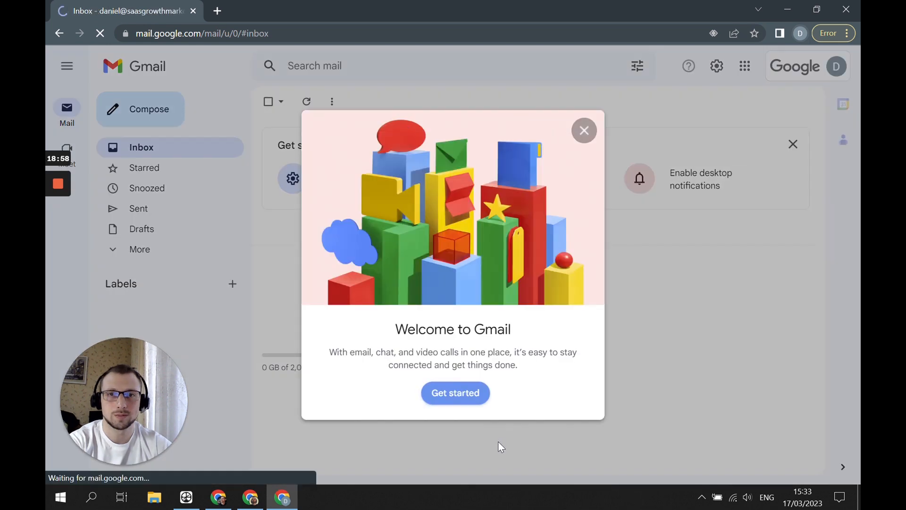
click(449, 394)
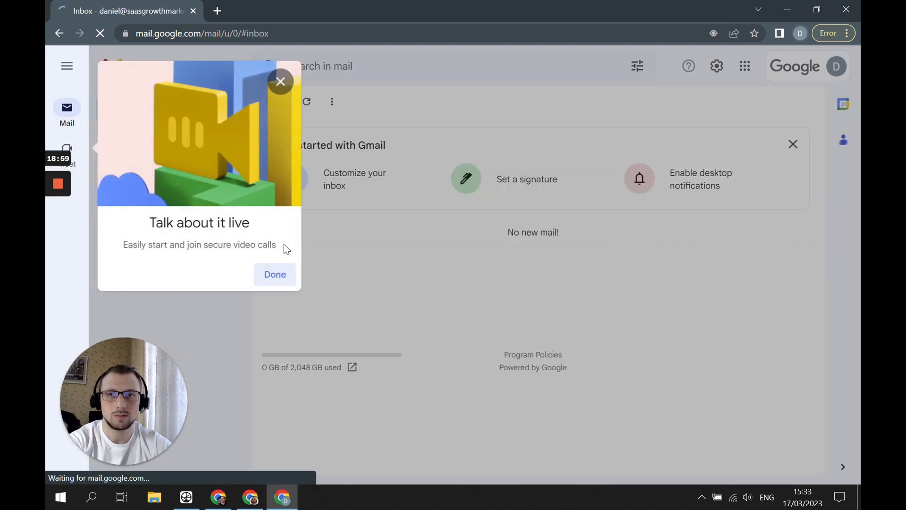
click(282, 81)
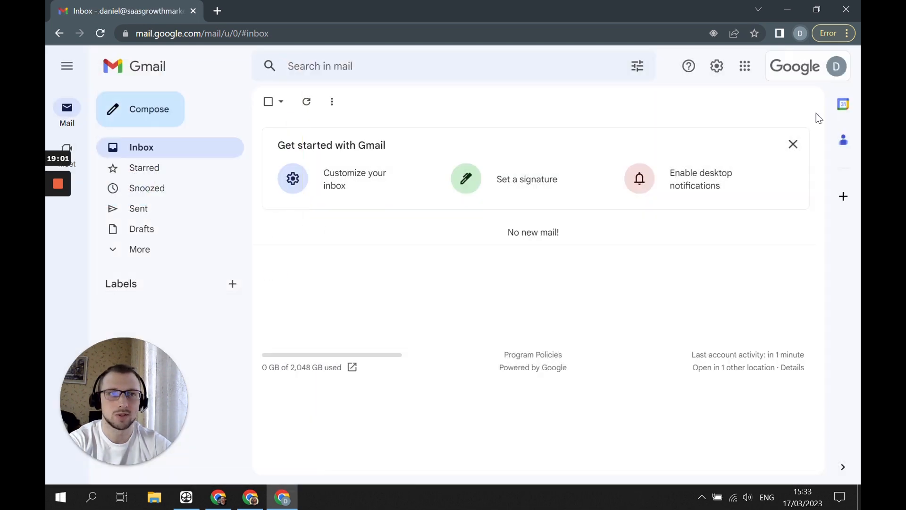
Check the signed-in account and open the Admin console from the Google apps grid.
click(833, 68)
click(833, 68)
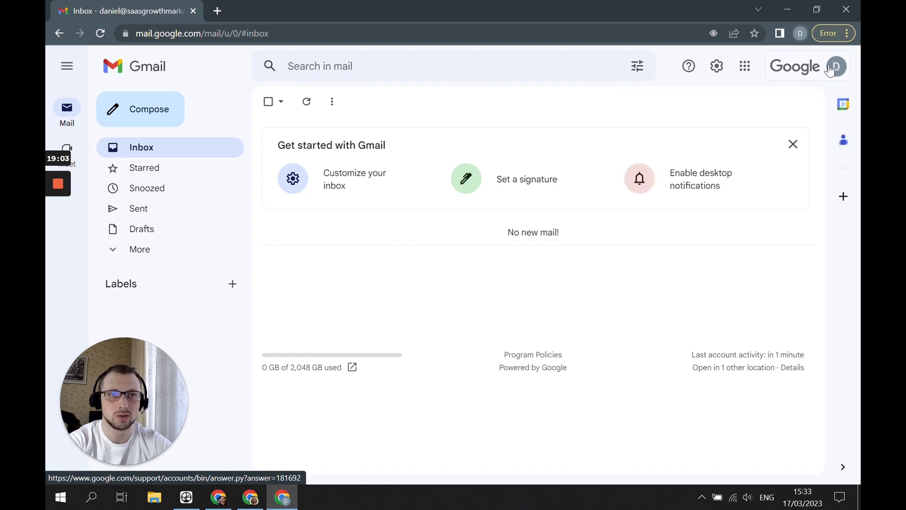
click(745, 66)
scroll(771, 225, down, 4)
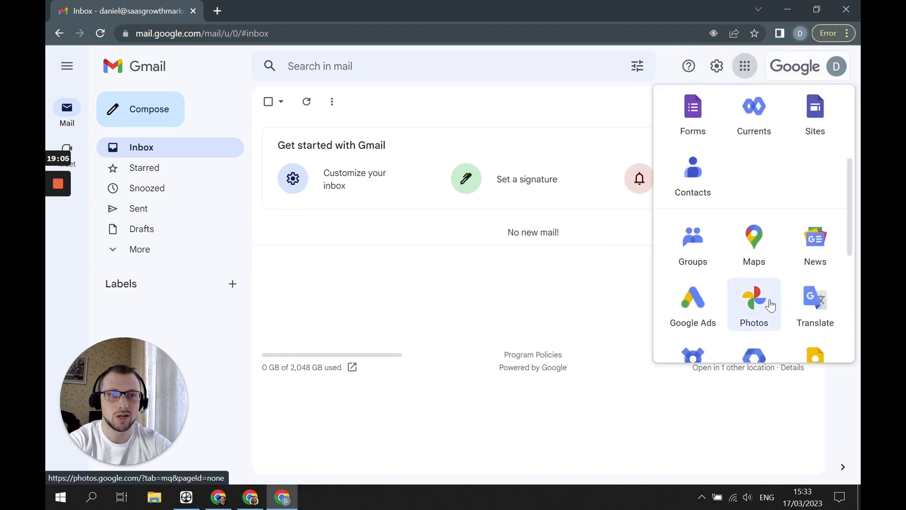
scroll(755, 302, down, 3)
click(755, 235)
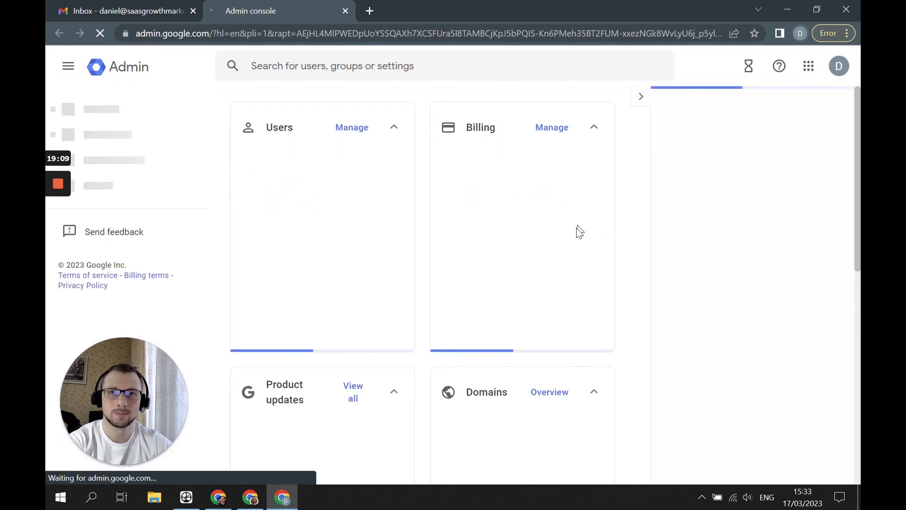
click(156, 11)
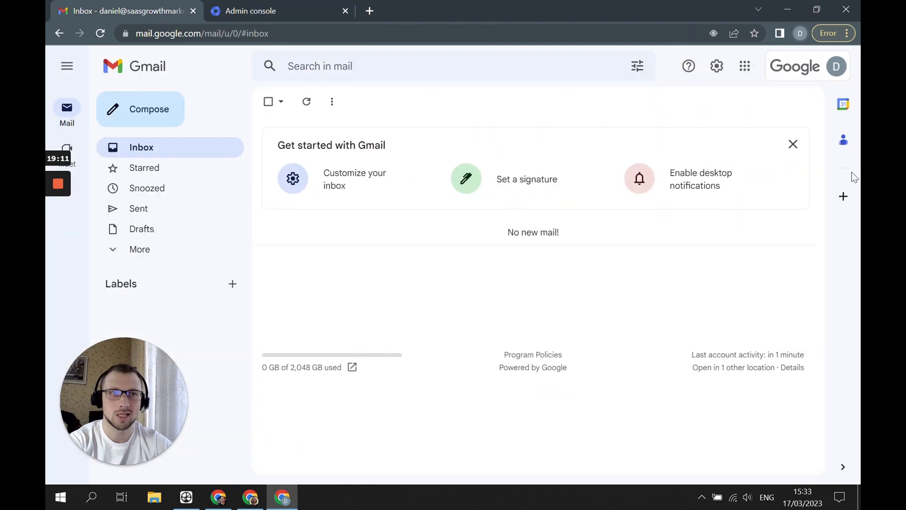
click(805, 78)
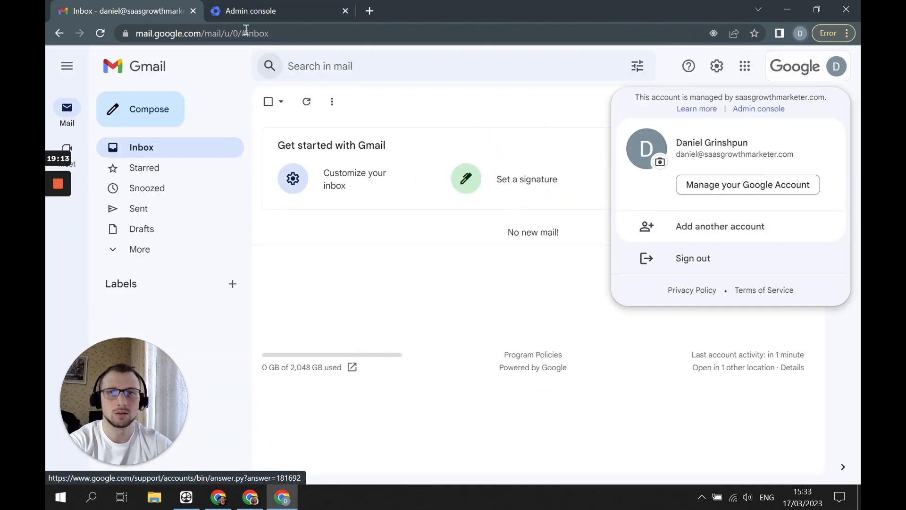
click(237, 9)
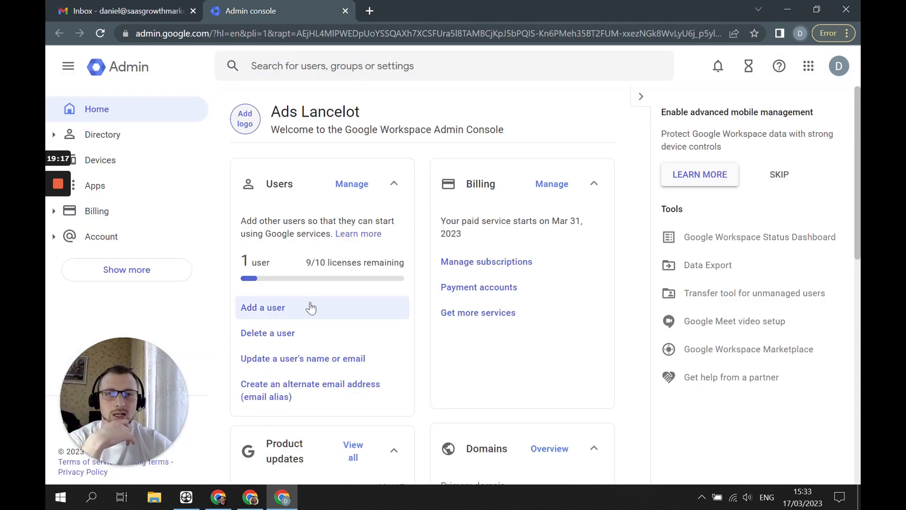
Switch back to the Canva slide 'How to Set Up a Cold Email Account'.
click(257, 504)
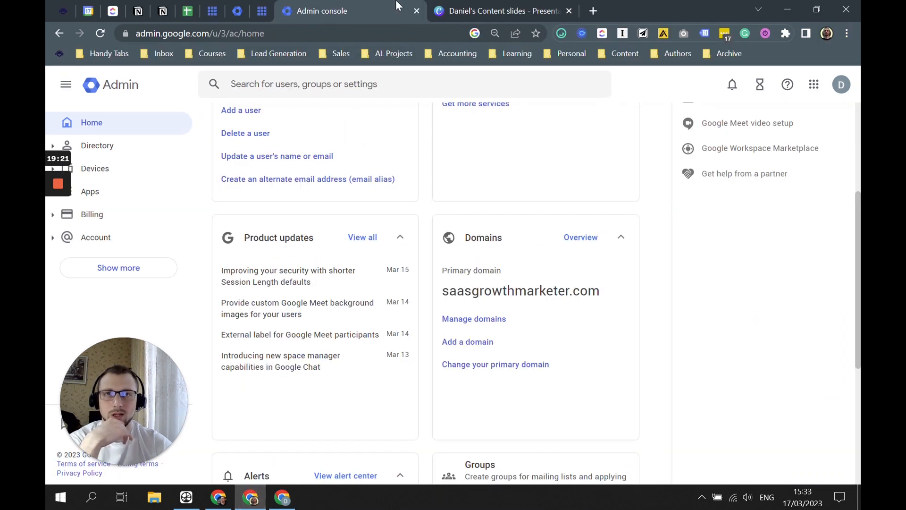
click(473, 5)
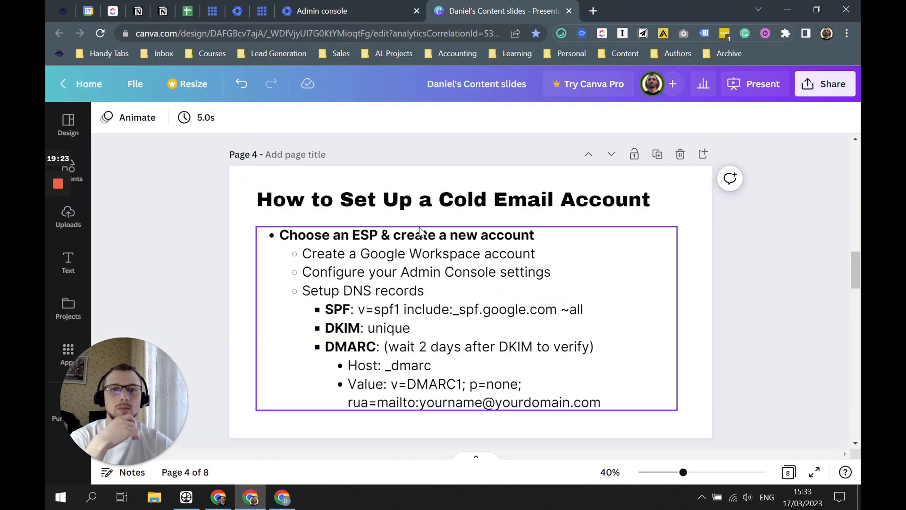
scroll(434, 279, down, 5)
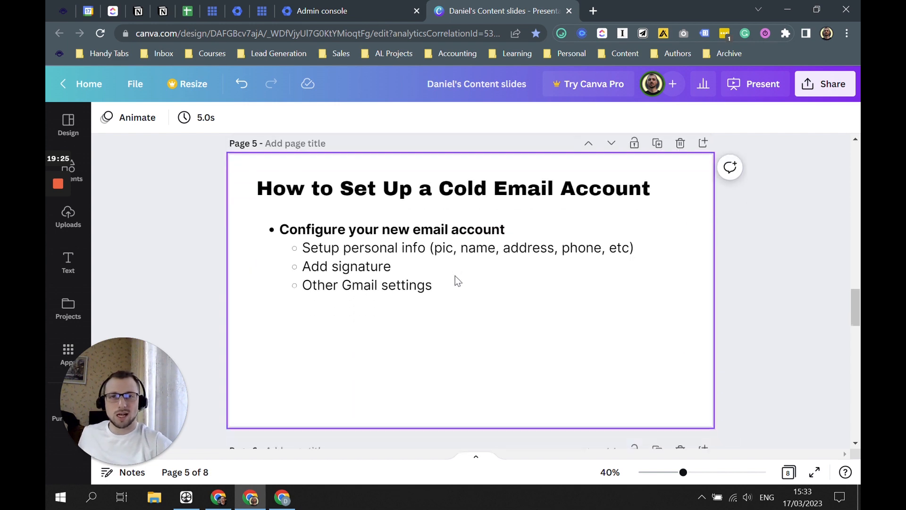
scroll(495, 228, up, 5)
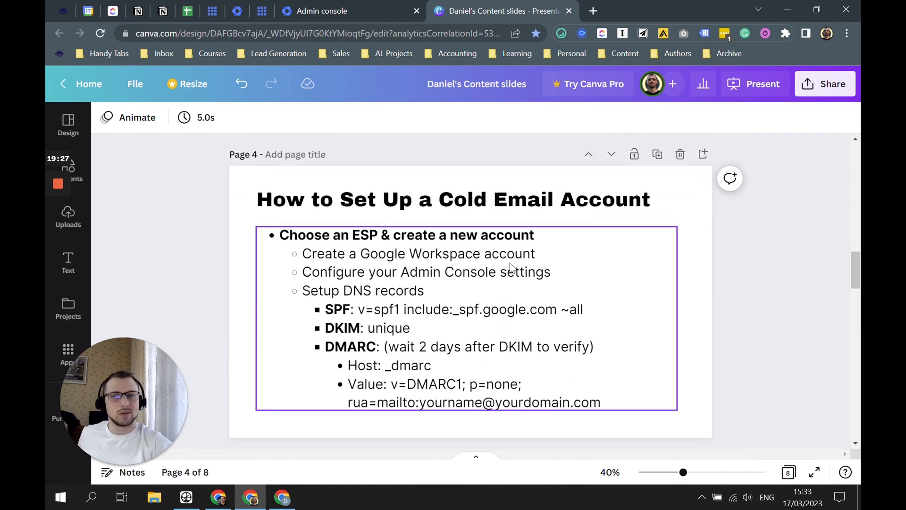
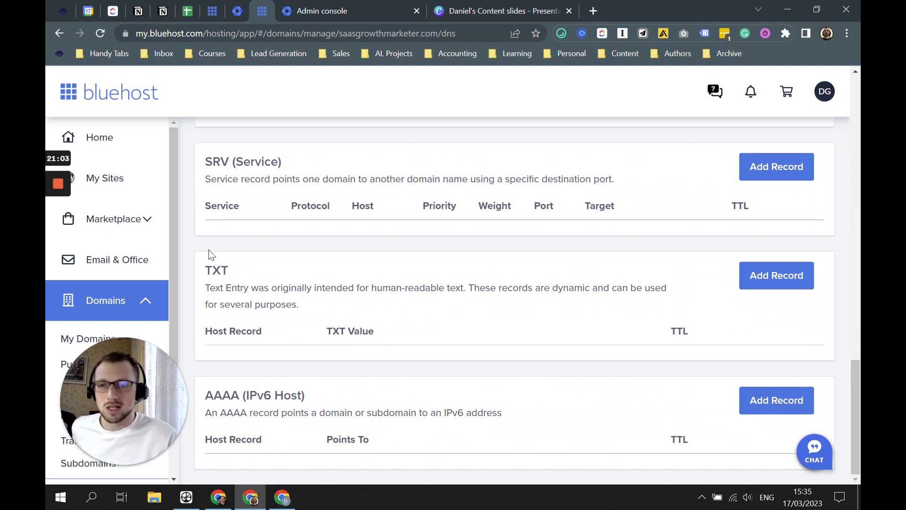
Start a new Bluehost TXT record and copy the SPF value from the Canva slide.
mouse_move(68, 217)
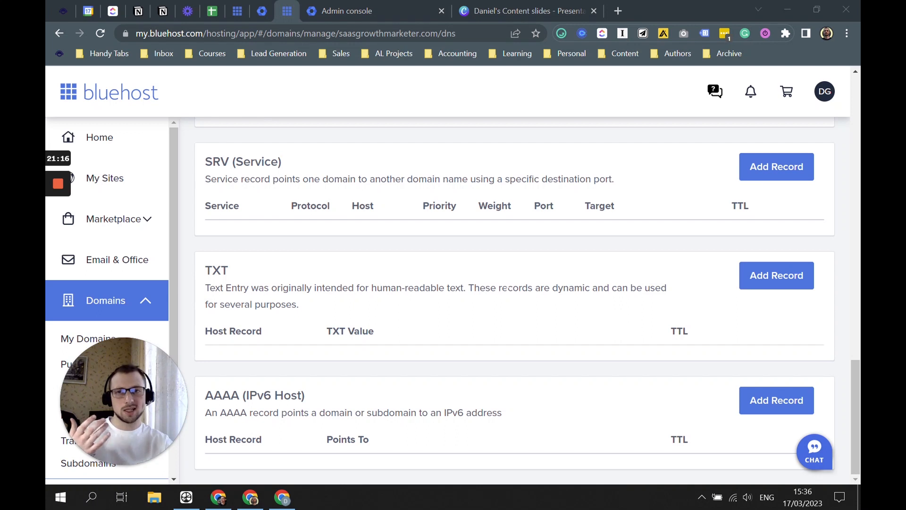
click(774, 277)
scroll(519, 262, down, 2)
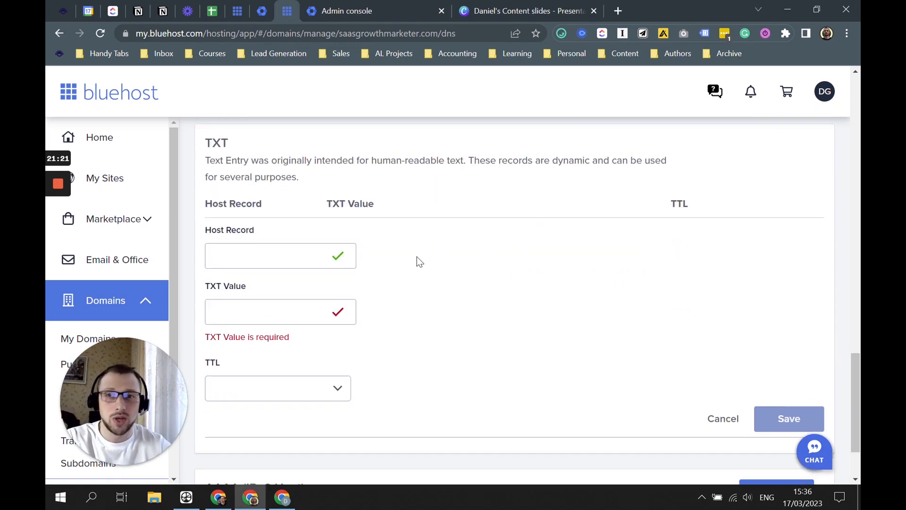
click(336, 255)
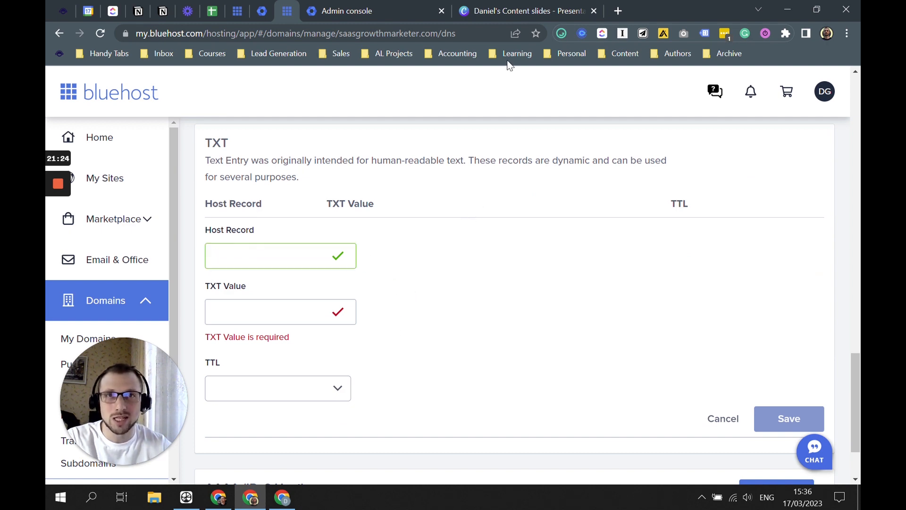
click(543, 4)
click(400, 310)
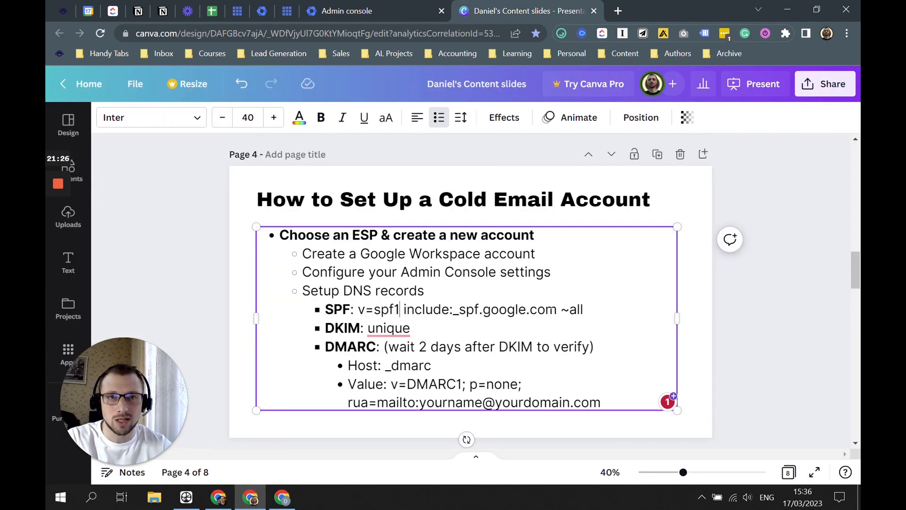
click(584, 310)
drag(584, 310, 361, 312)
key(ctrl+c)
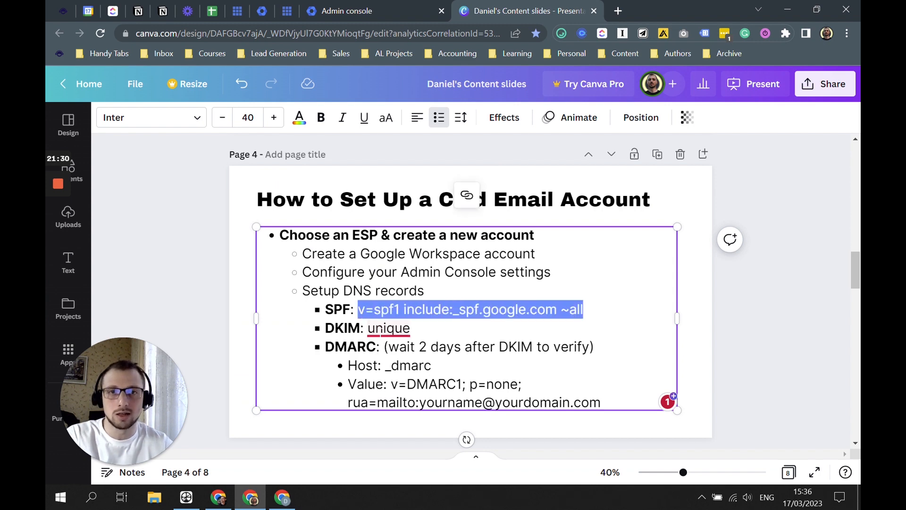
mouse_move(383, 329)
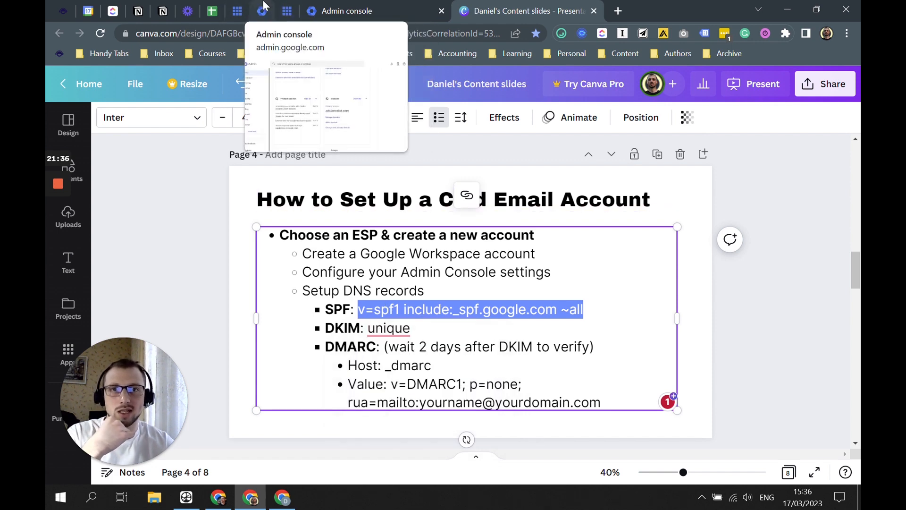
Save the TXT record with host @ and value v=spf1 include:_spf.google.com ~all.
click(287, 10)
click(522, 10)
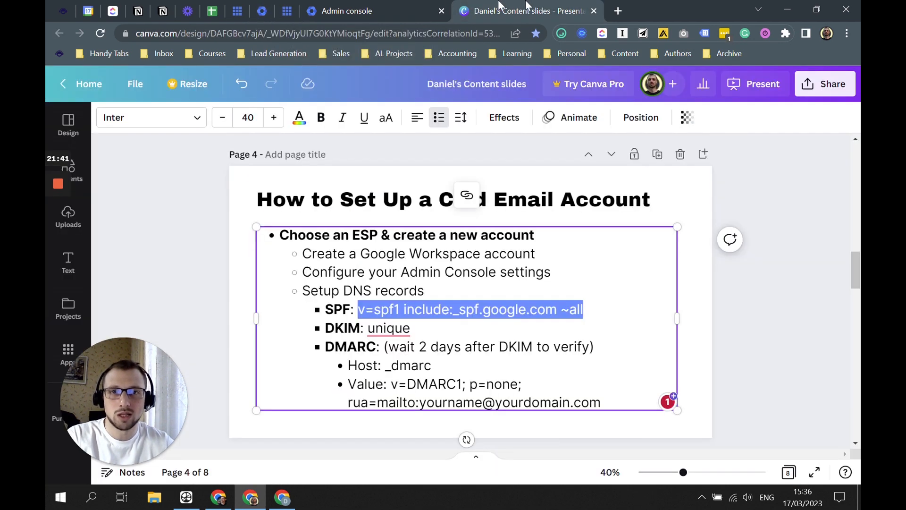
click(287, 10)
text(@)
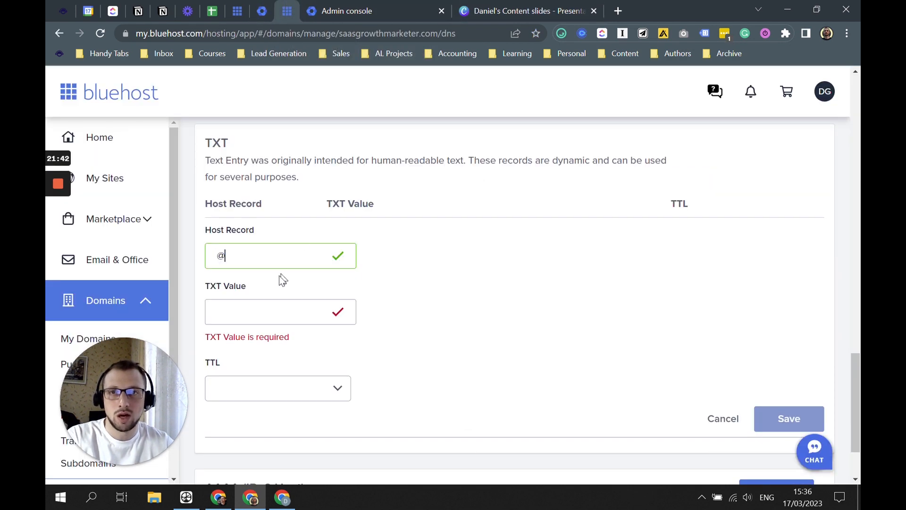
click(271, 304)
key(ctrl+v)
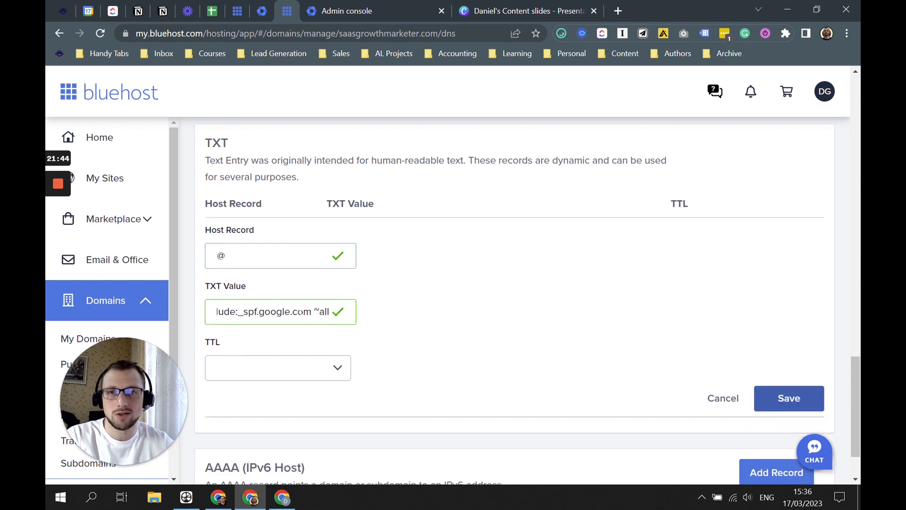
click(795, 400)
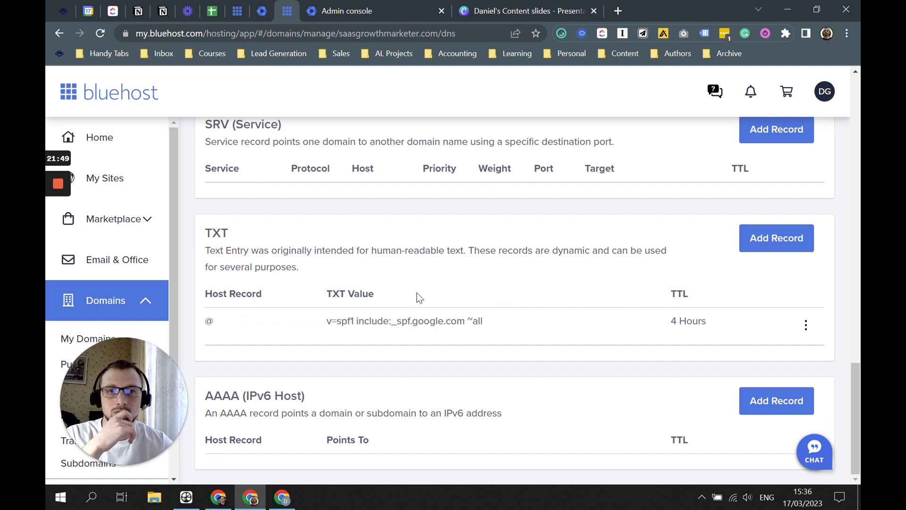
Review the DKIM note on the slide, then return to the Google Admin console.
click(533, 6)
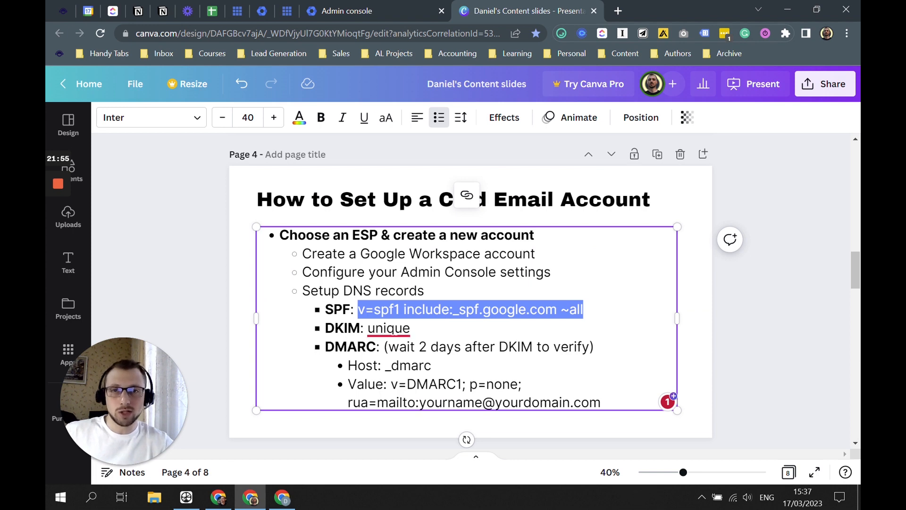
drag(325, 328, 401, 328)
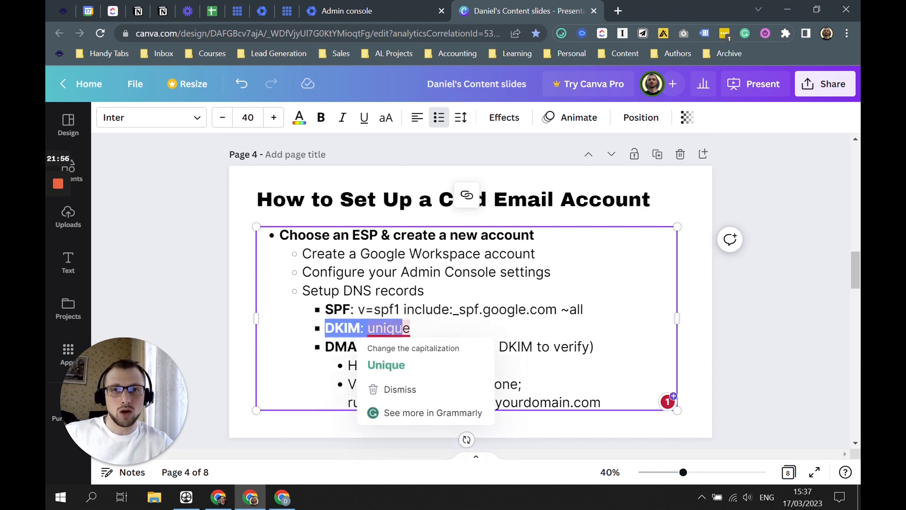
click(411, 327)
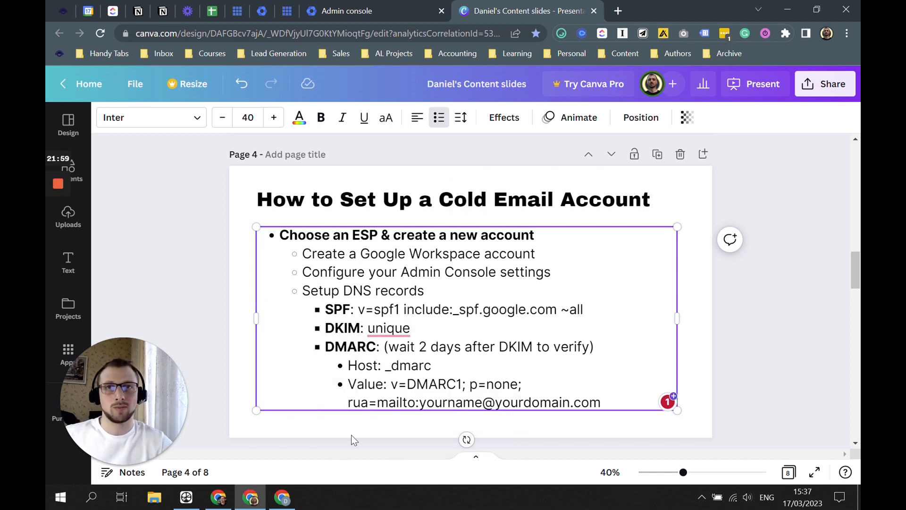
click(375, 8)
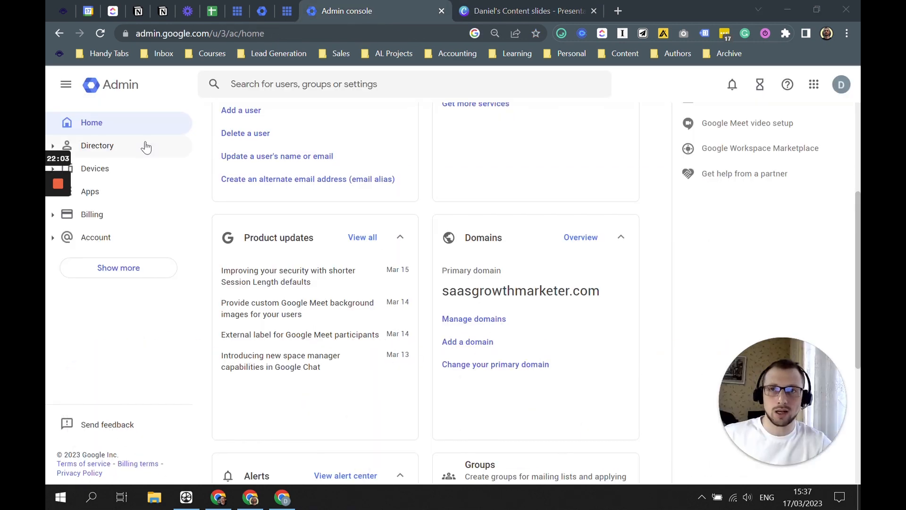
Open Gmail's Authenticate email settings and generate a 2048-bit DKIM record with prefix google.
click(163, 198)
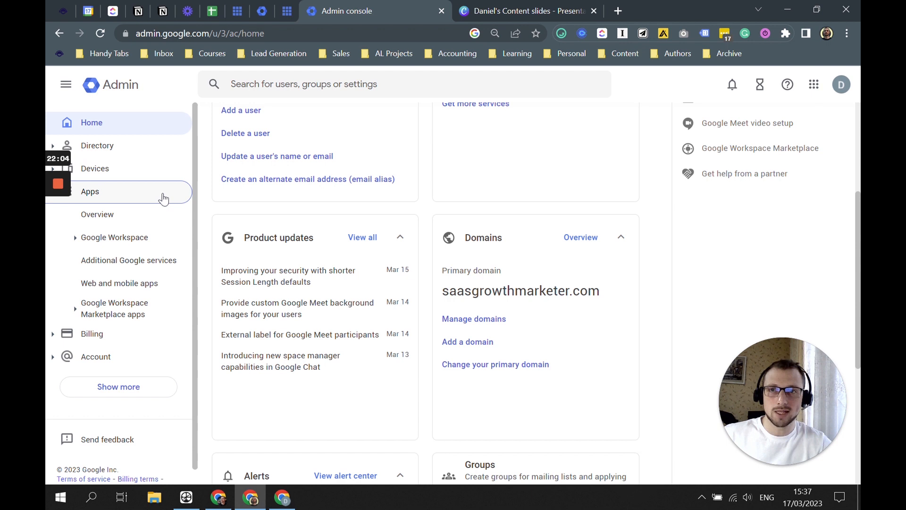
click(160, 236)
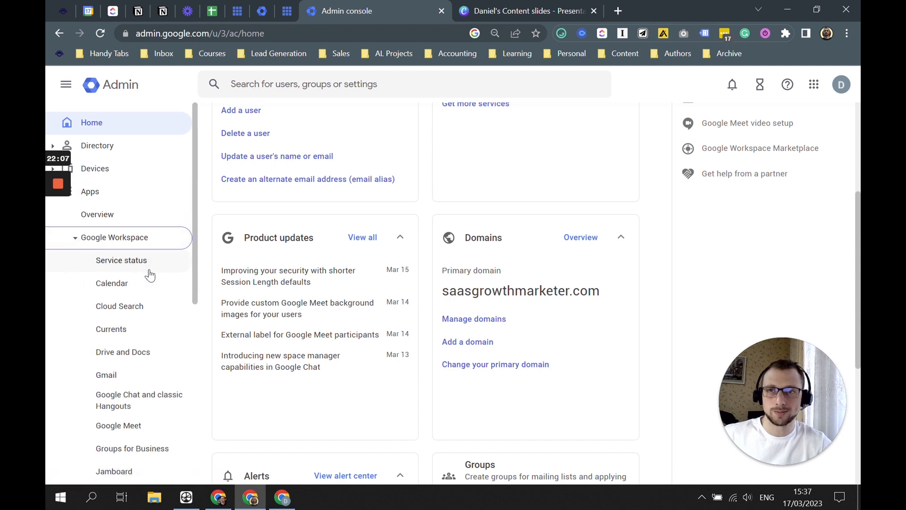
click(143, 374)
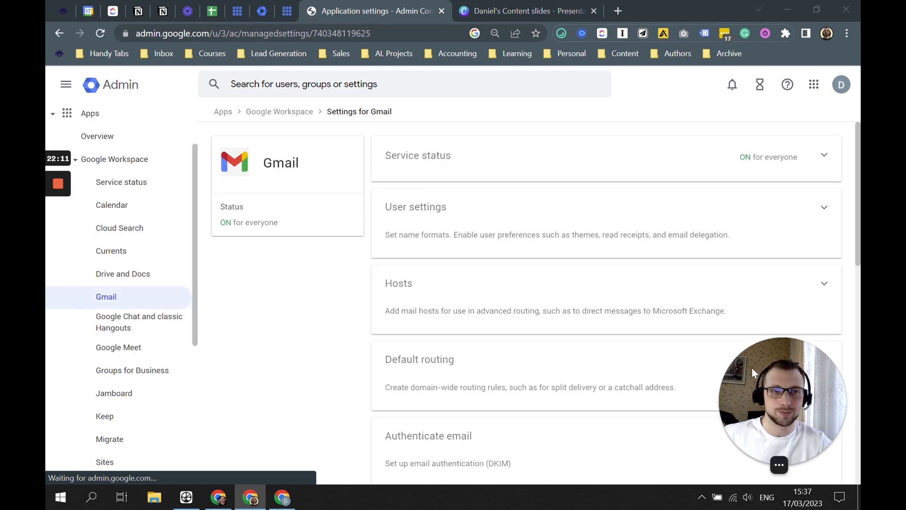
drag(758, 378, 47, 412)
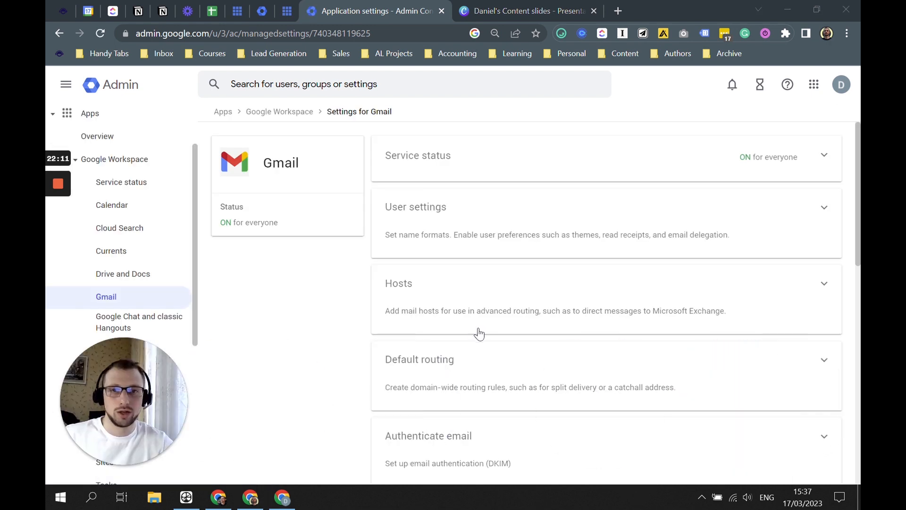
scroll(542, 329, down, 4)
click(536, 269)
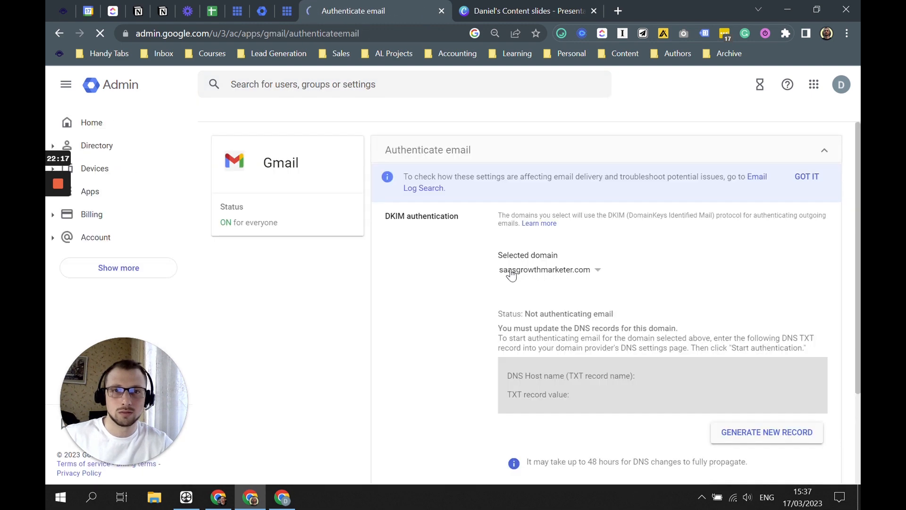
scroll(422, 302, down, 3)
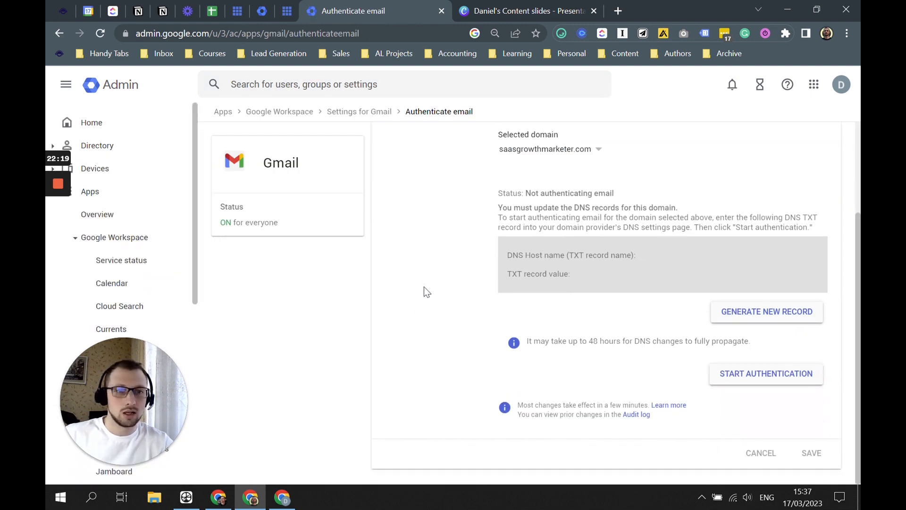
click(777, 313)
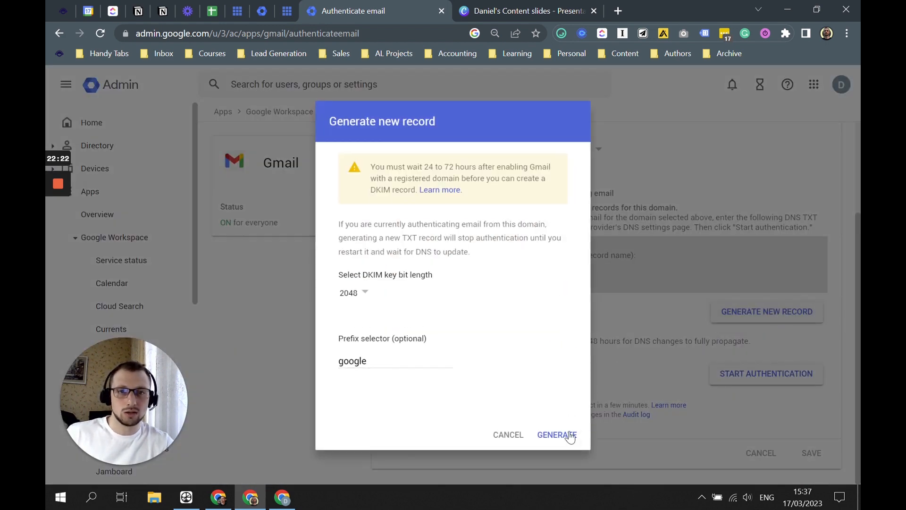
click(568, 432)
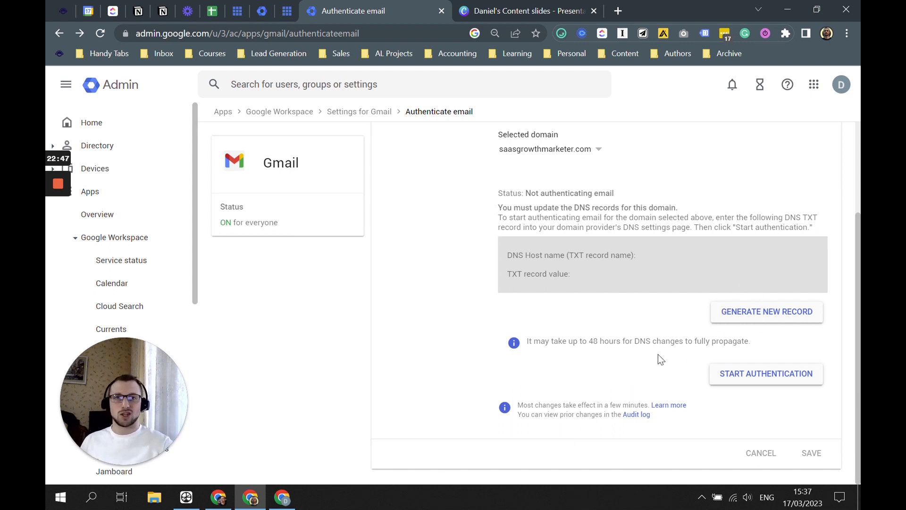
Start a second Bluehost TXT record with host @ for the DKIM entry.
click(288, 9)
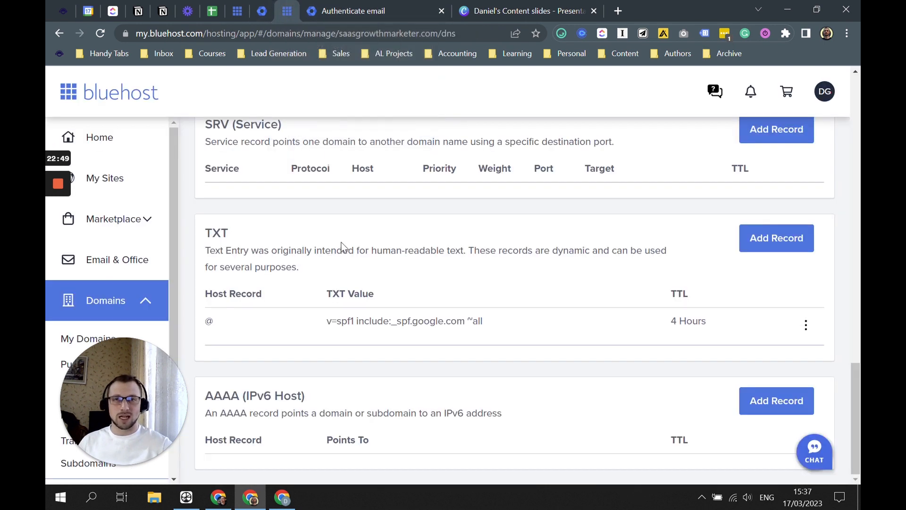
click(769, 240)
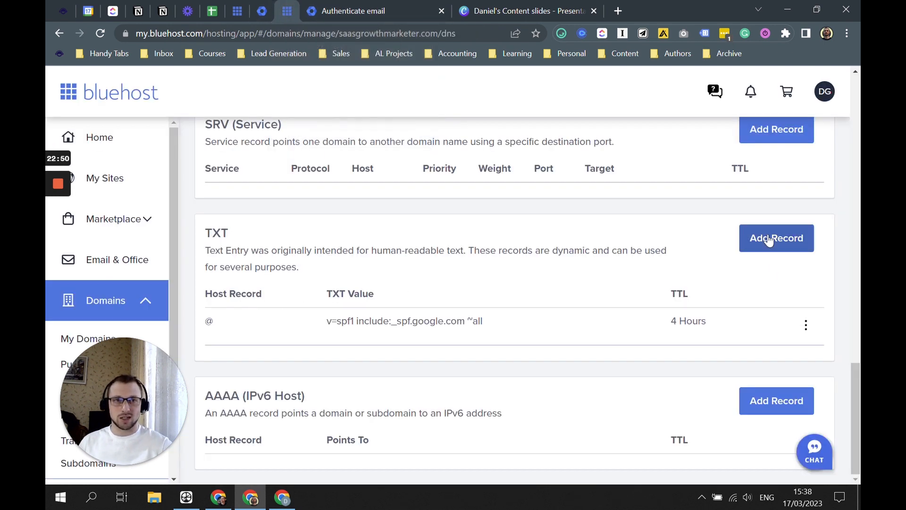
scroll(307, 311, down, 1)
text(@)
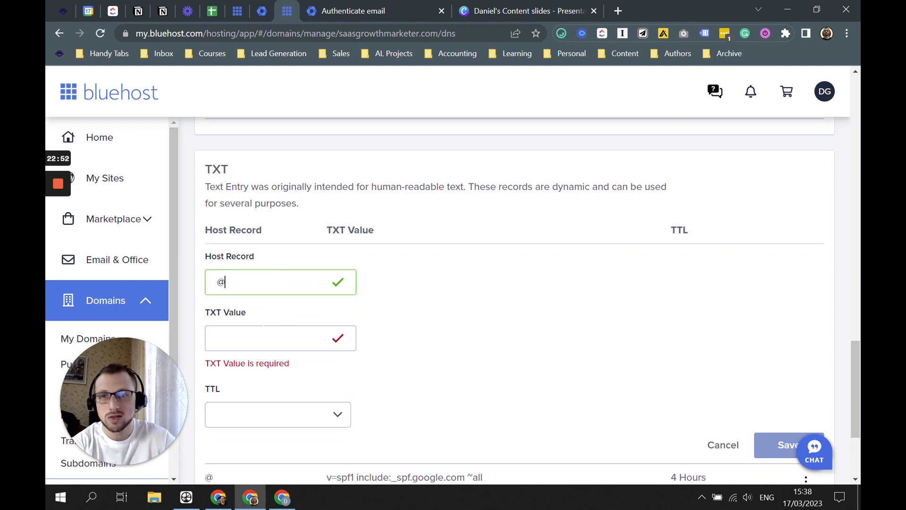
key(Tab)
Compare the form with the Admin console DKIM page and highlight the 48-hour propagation note.
key(ctrl+Tab)
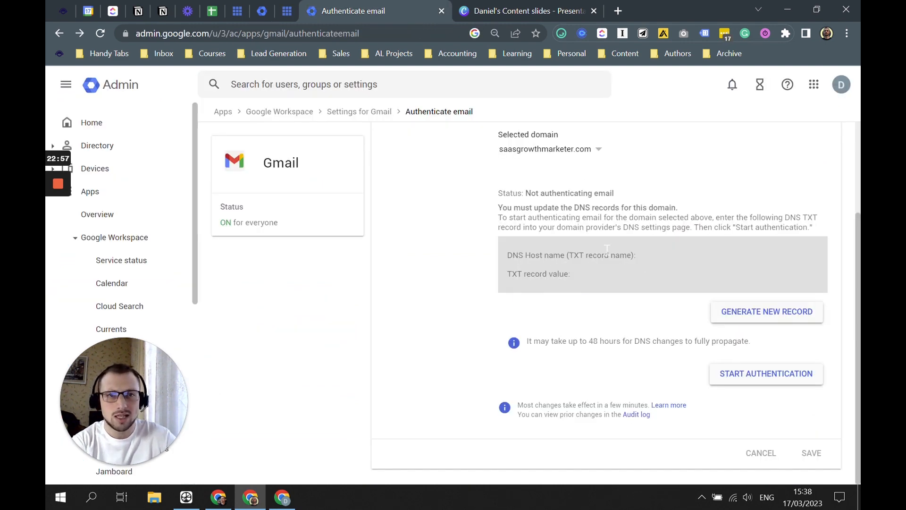
click(287, 10)
click(226, 282)
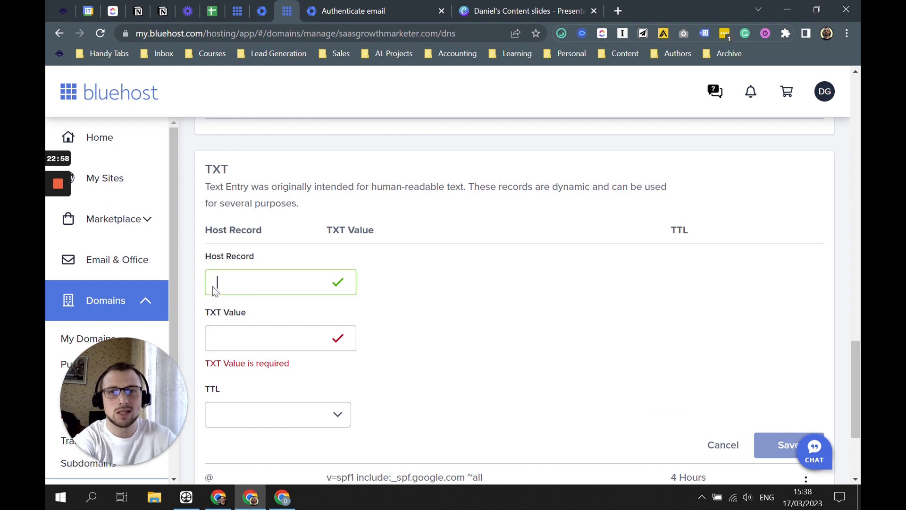
click(313, 7)
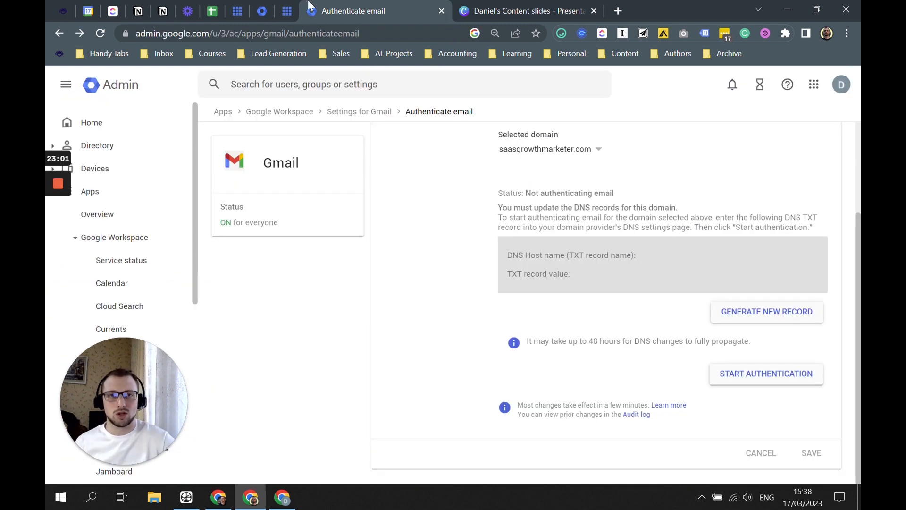
click(287, 10)
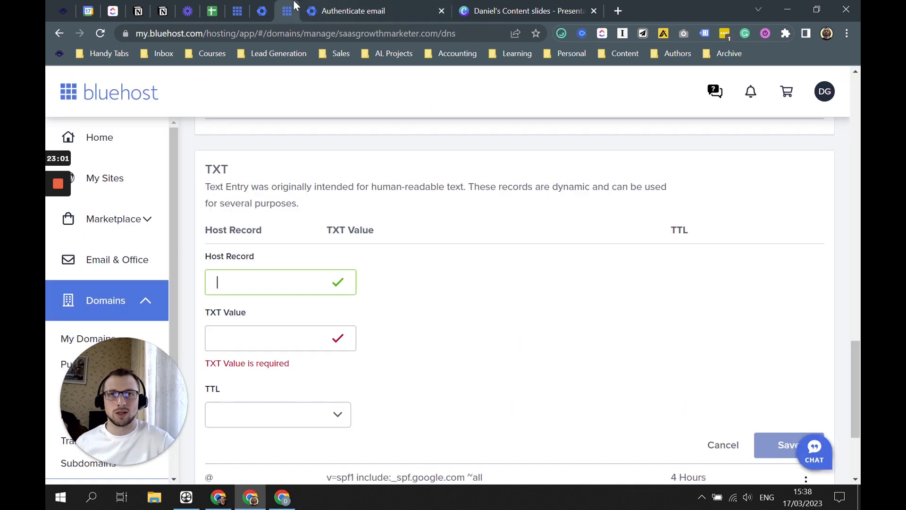
click(363, 7)
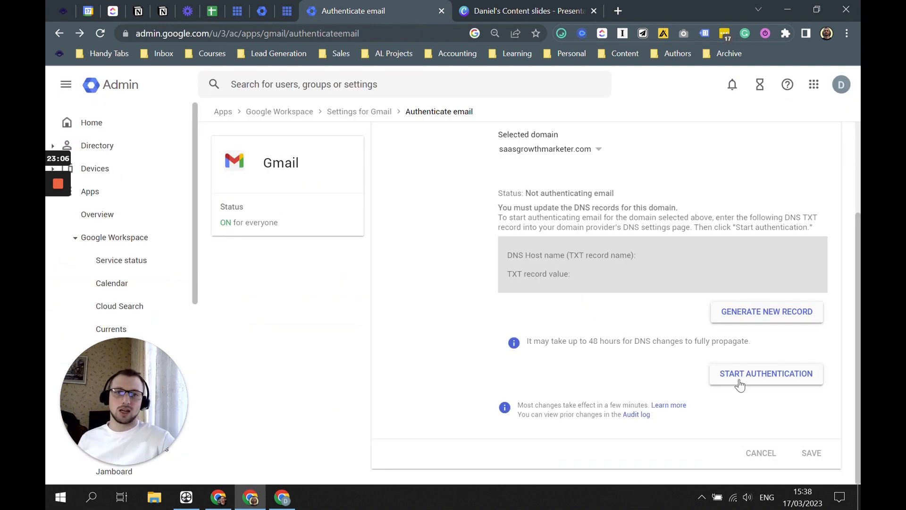
drag(532, 341, 651, 341)
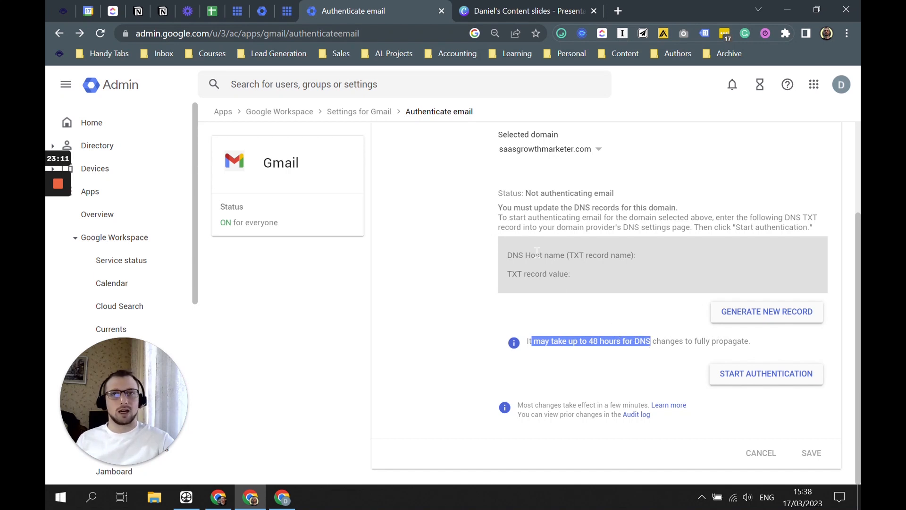
Open adlancelot.com's DNS records and expand the full TXT list with DKIM and DMARC entries.
click(237, 6)
scroll(440, 245, up, 2)
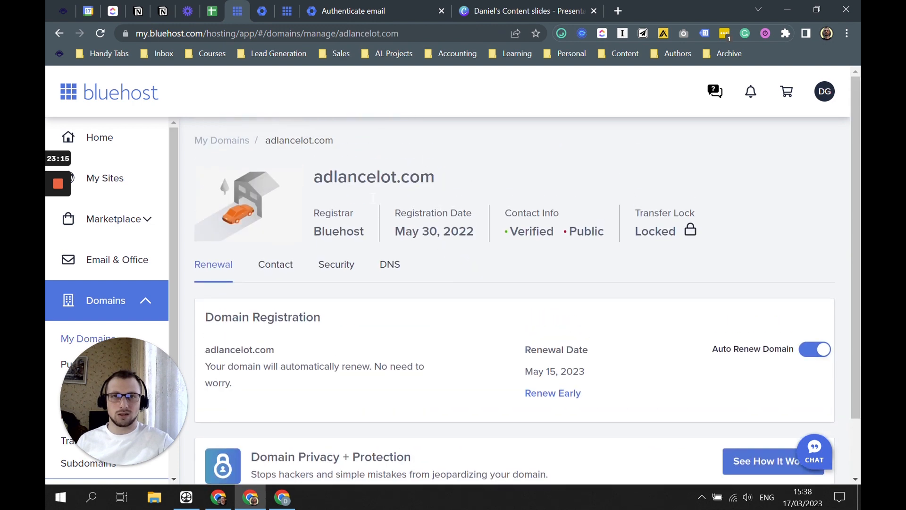
click(396, 270)
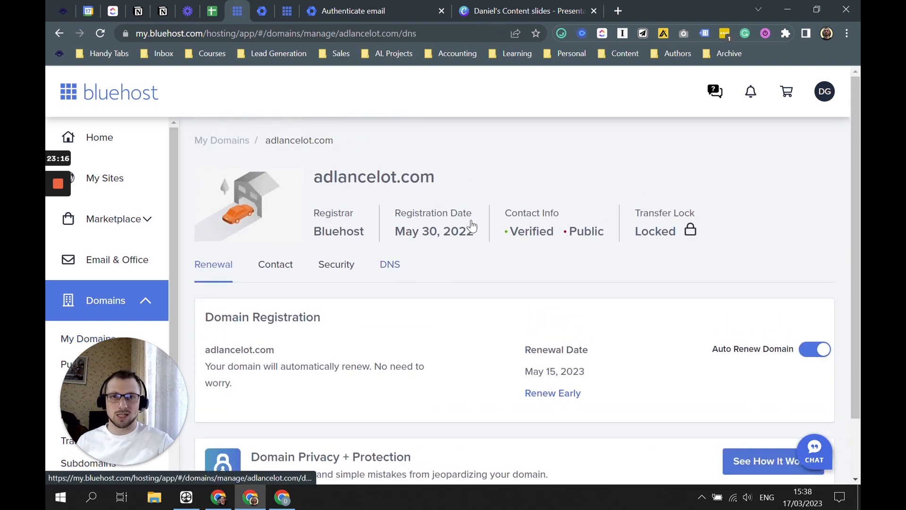
scroll(475, 217, down, 5)
scroll(476, 215, down, 12)
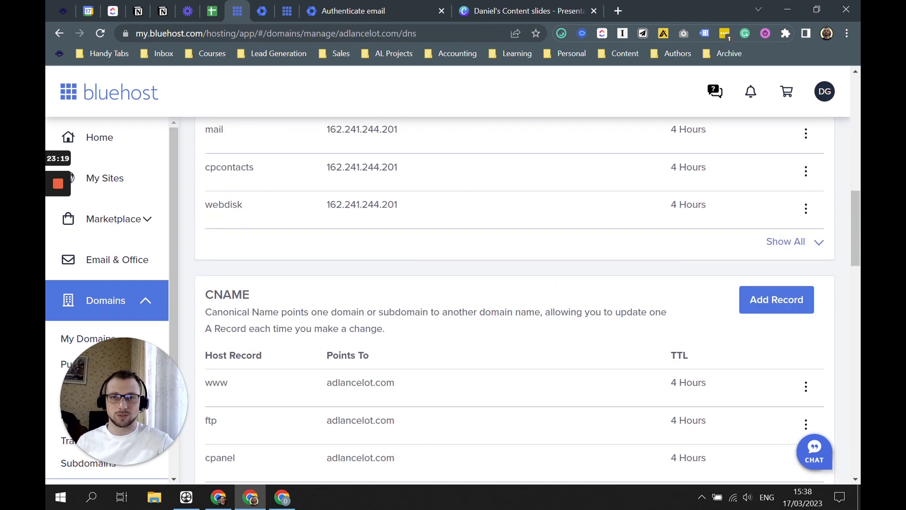
scroll(474, 212, down, 15)
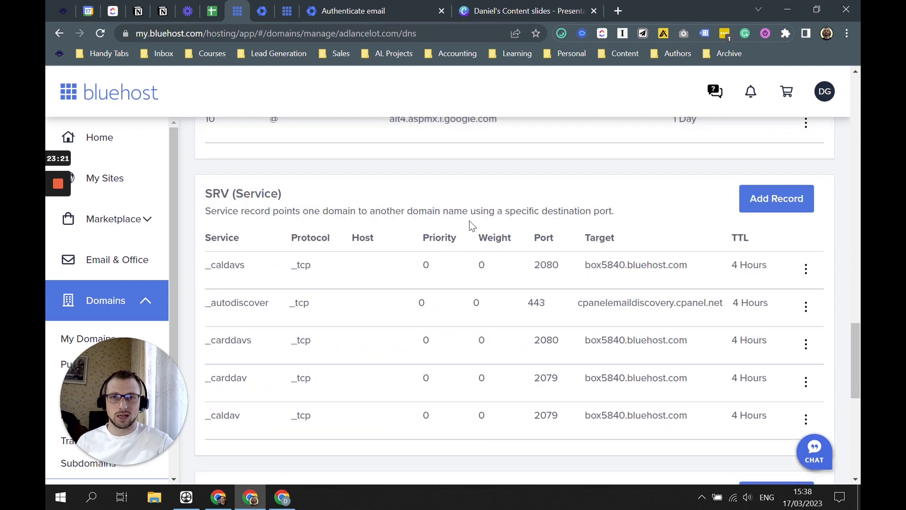
drag(324, 231, 596, 237)
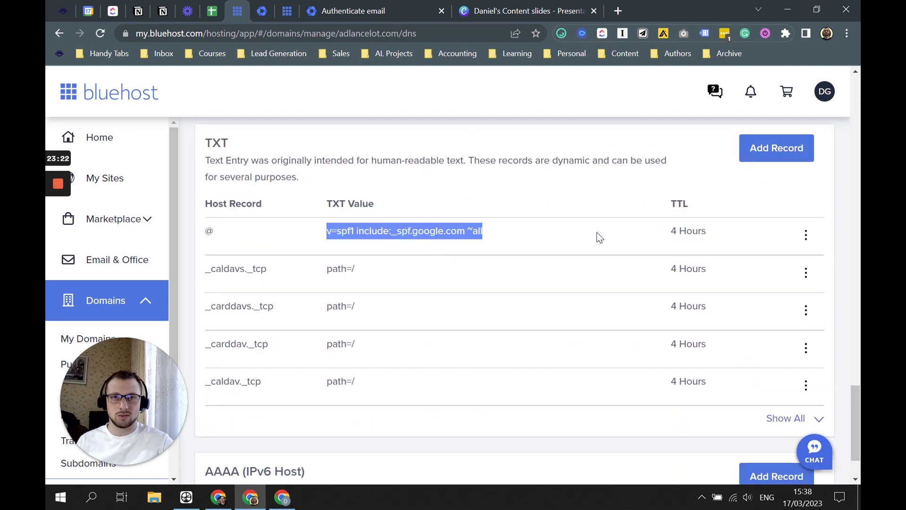
click(771, 422)
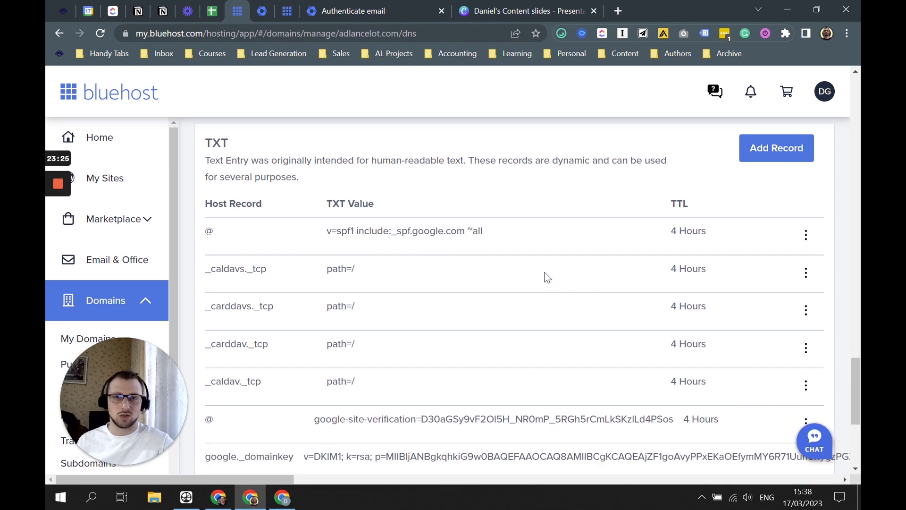
scroll(545, 277, down, 4)
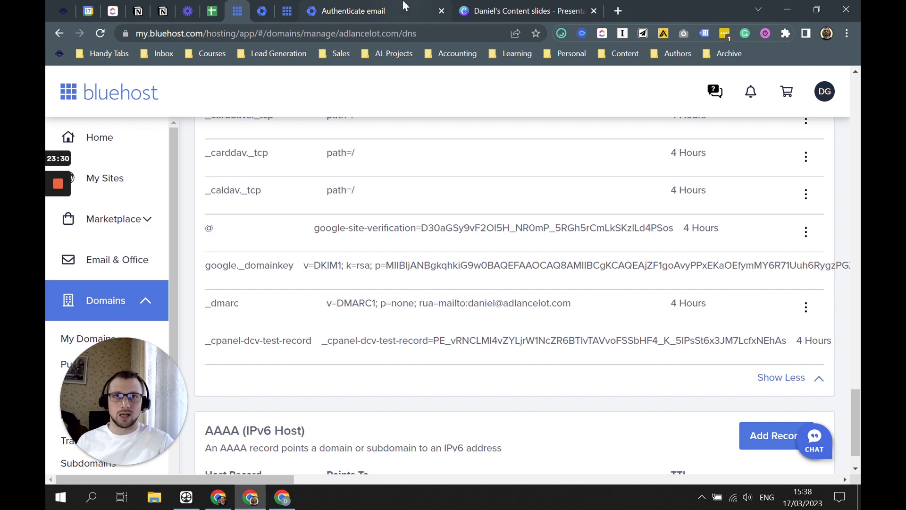
Review the slide's SPF, DKIM and DMARC lines and the wait-2-days-after-DKIM note.
click(496, 10)
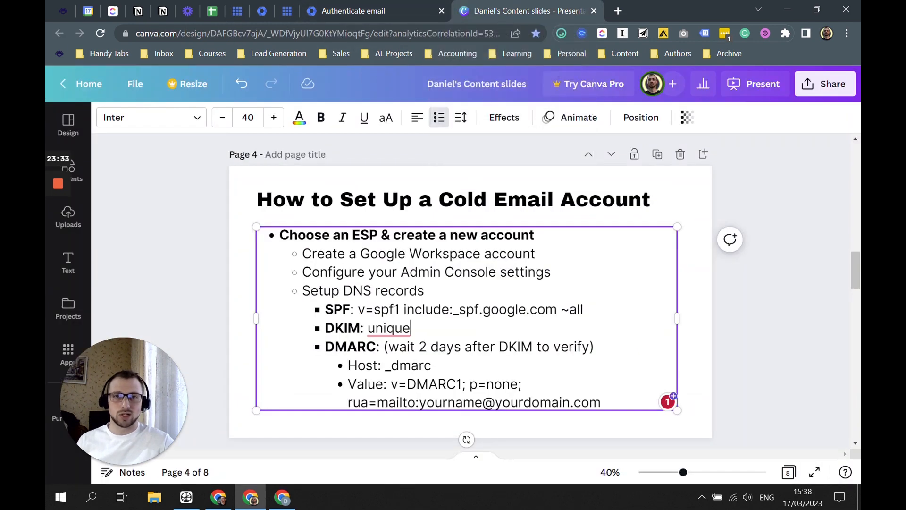
drag(414, 309, 351, 309)
click(411, 329)
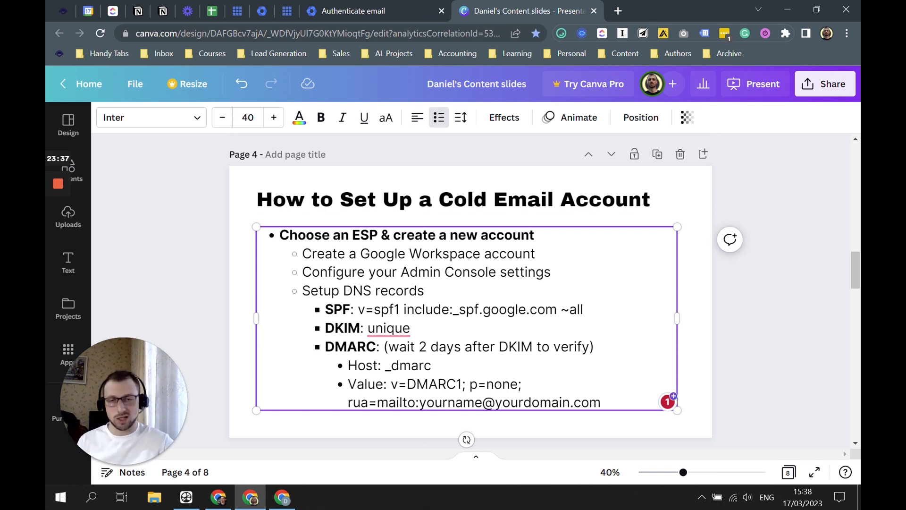
key(shift+Home)
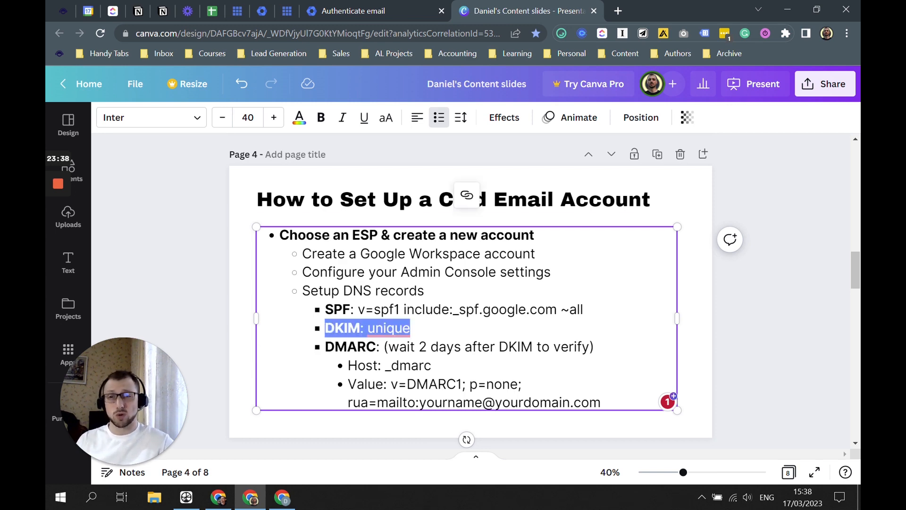
key(Down)
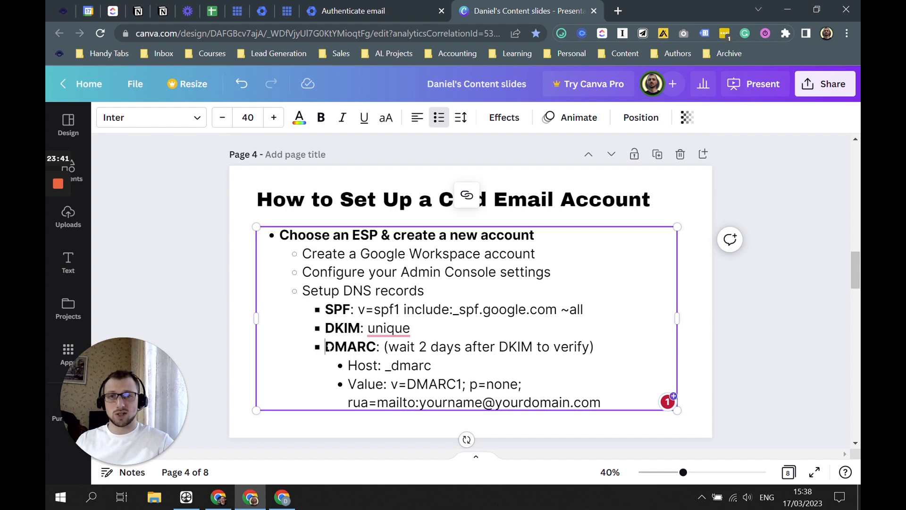
key(shift+Right)
key(shift+Right)
key(shift+Right)
key(shift+Right)
key(shift+Right)
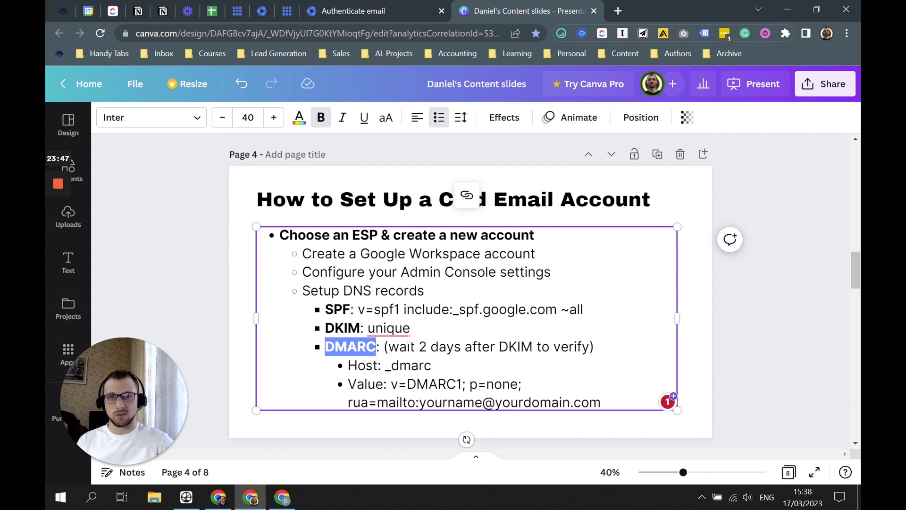
drag(389, 347, 550, 347)
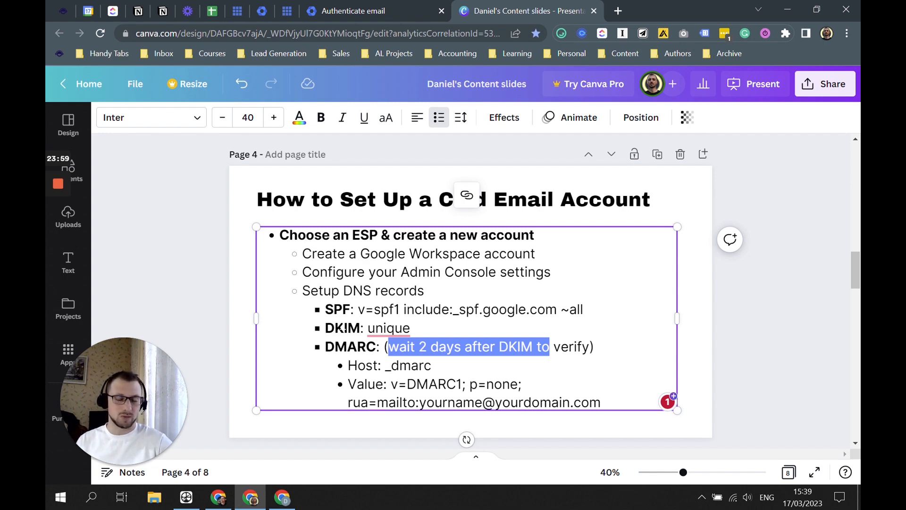
click(344, 328)
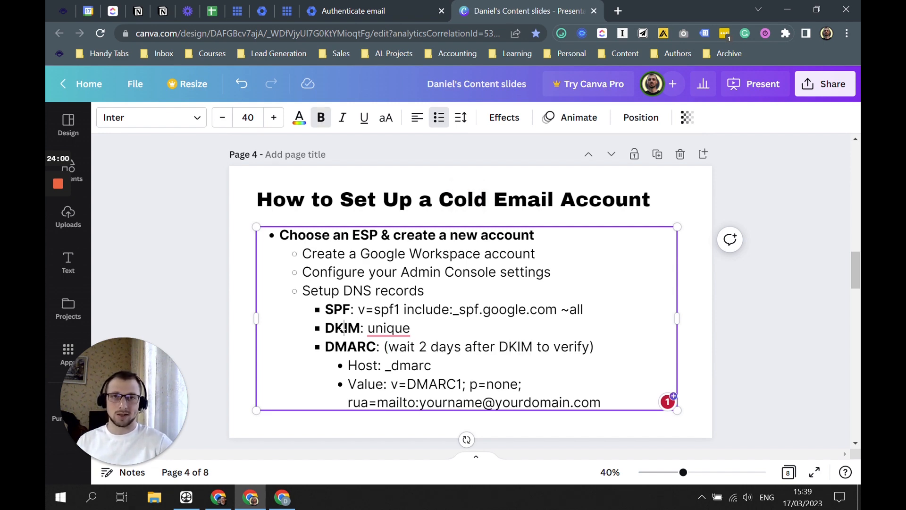
click(409, 329)
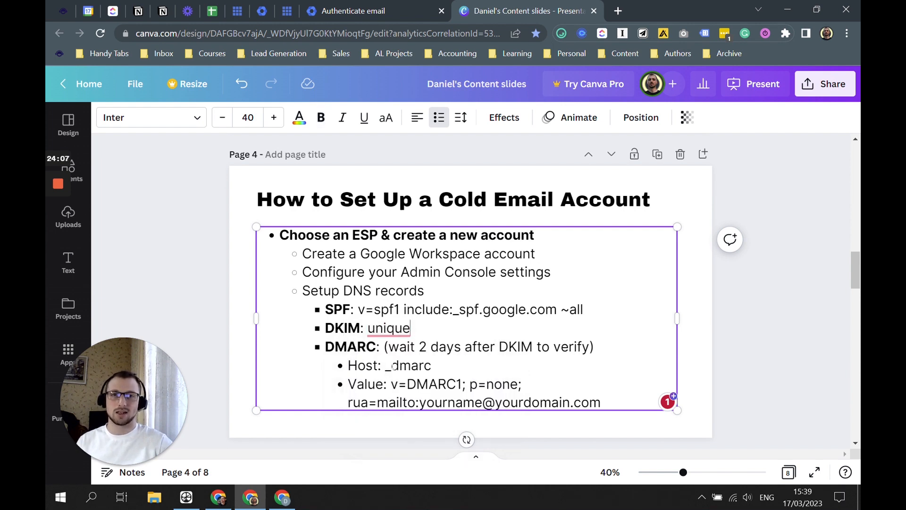
Compare the slide's _dmarc host and DMARC value with Bluehost's live v=DMARC1 record, then return to Admin.
drag(392, 367, 432, 367)
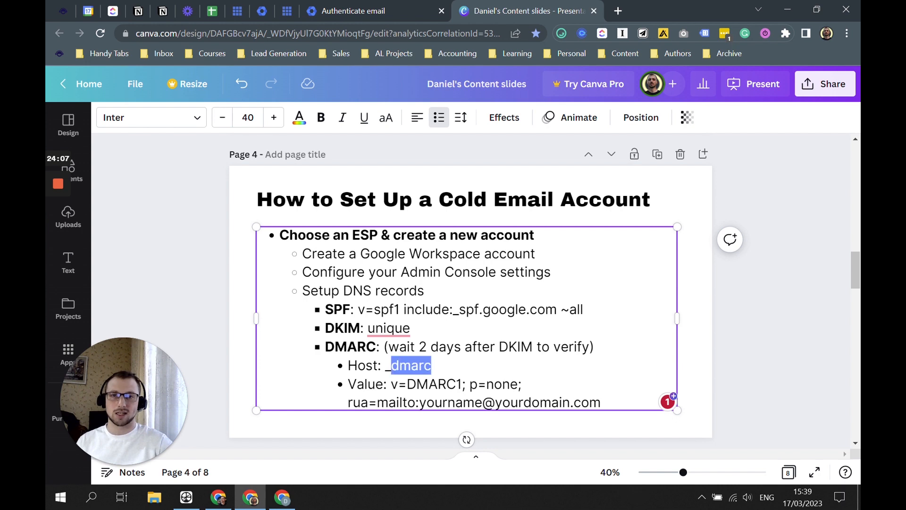
click(237, 10)
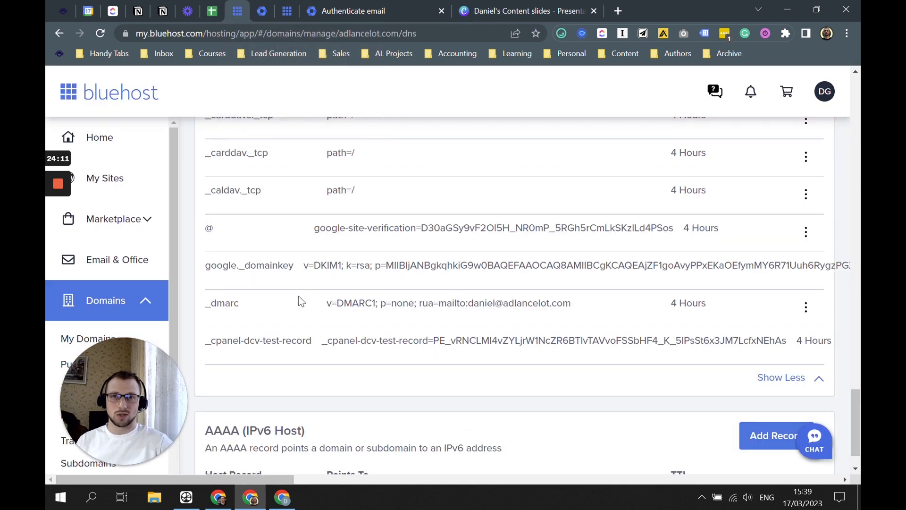
drag(327, 304, 376, 303)
key(ctrl+9)
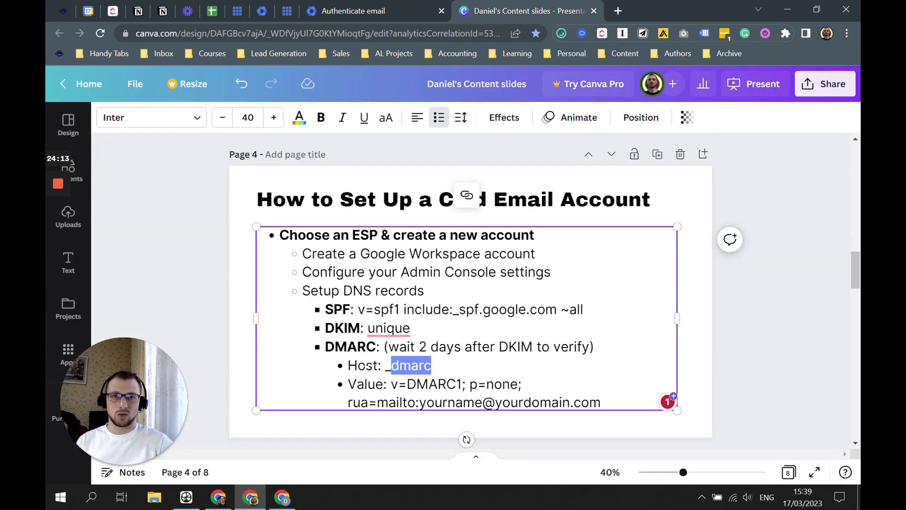
drag(391, 384, 602, 402)
click(449, 402)
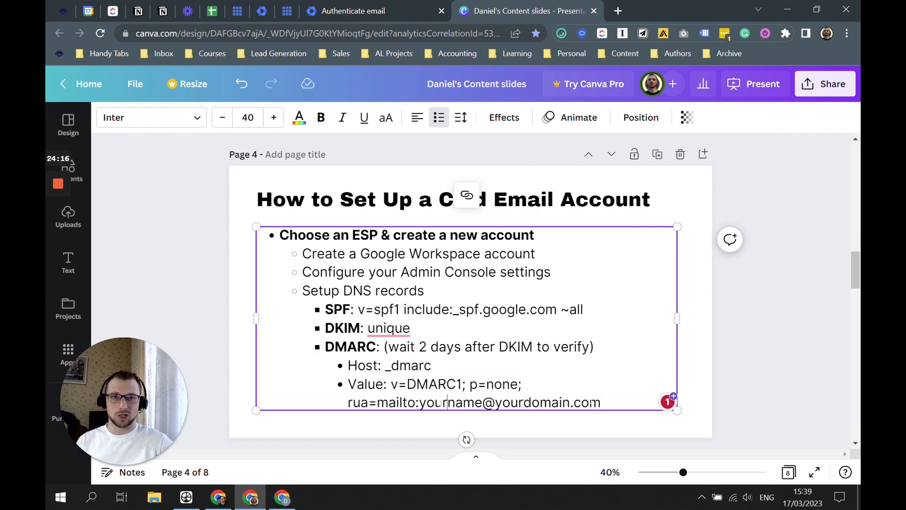
double_click(447, 402)
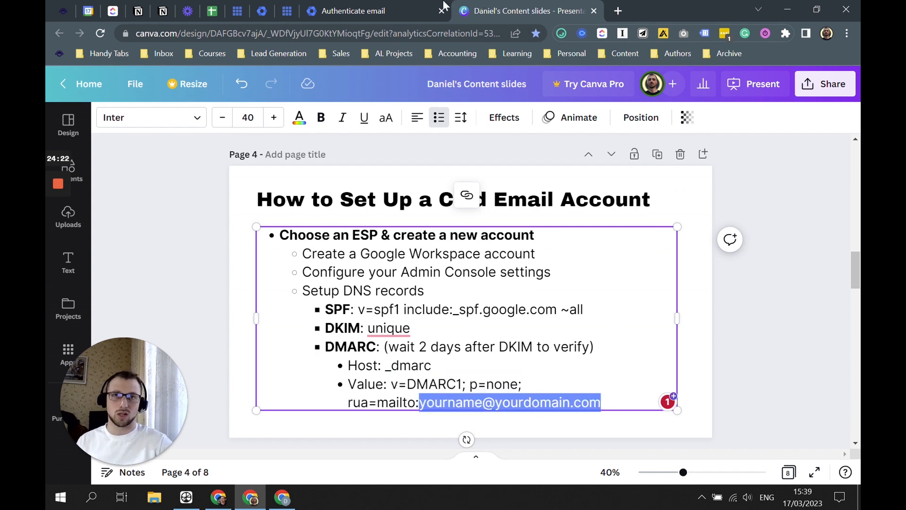
click(359, 7)
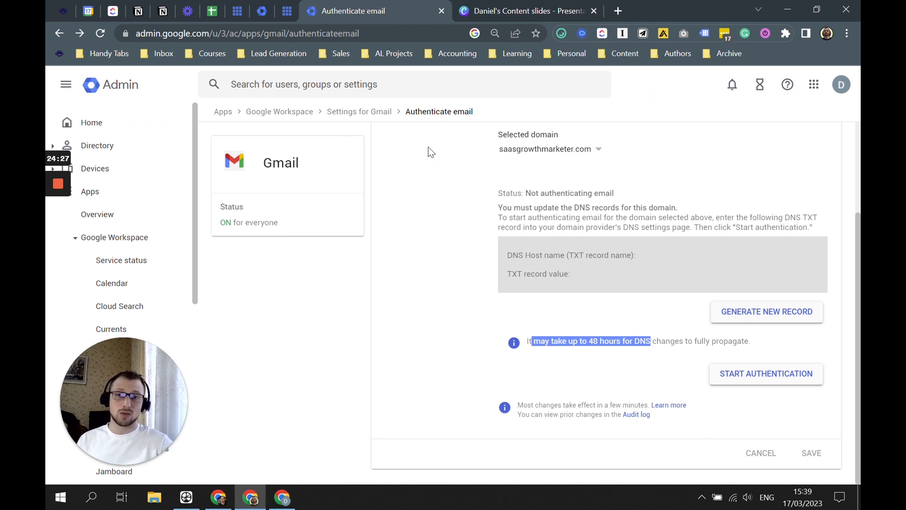
View the Admin console's Directory > Users list, then return to the Bluehost DNS records.
click(147, 150)
click(147, 150)
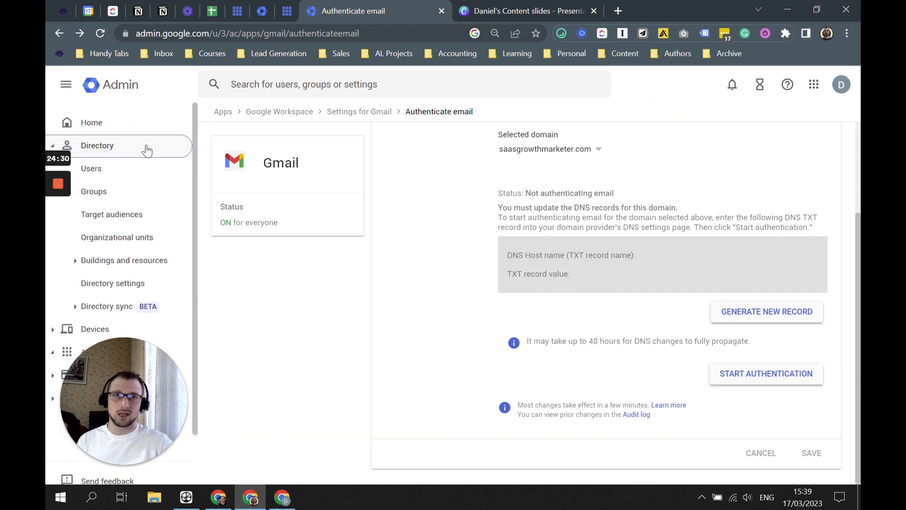
click(141, 173)
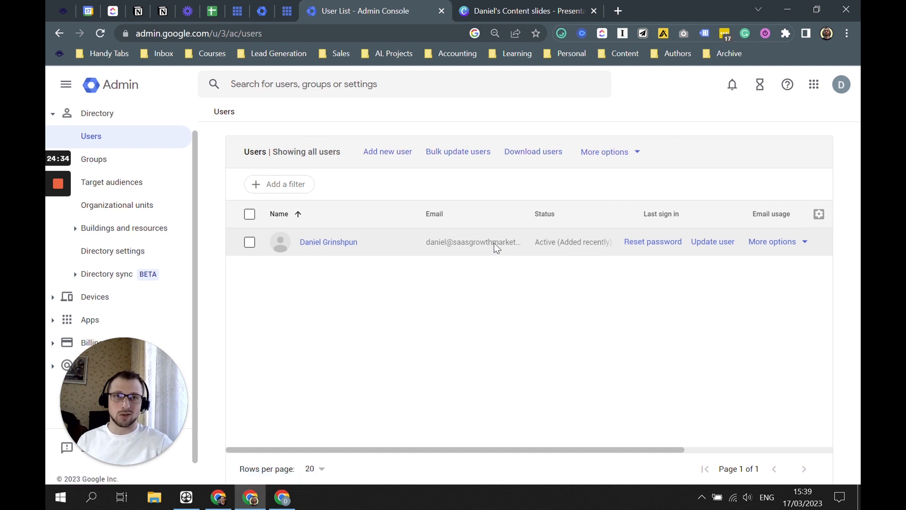
click(237, 11)
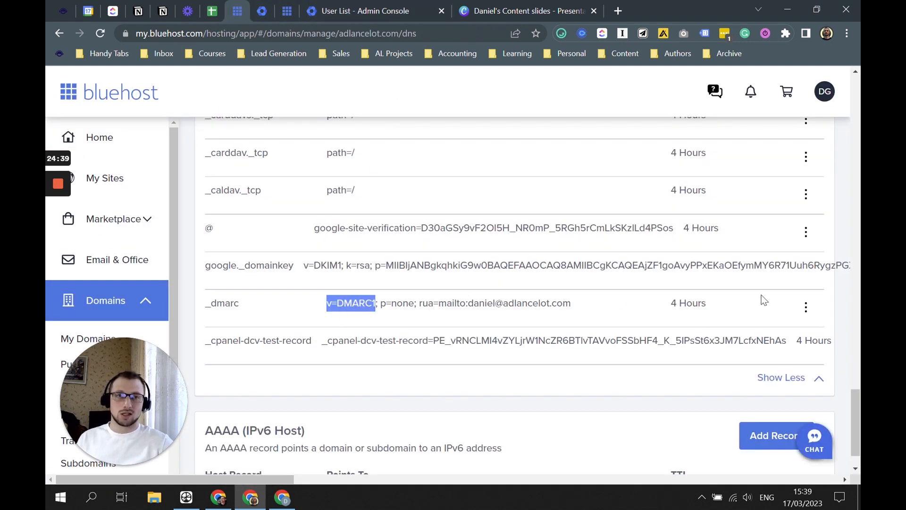
Edit the _dmarc TXT record to check its host and value, then return to the Canva slides.
click(806, 307)
click(765, 333)
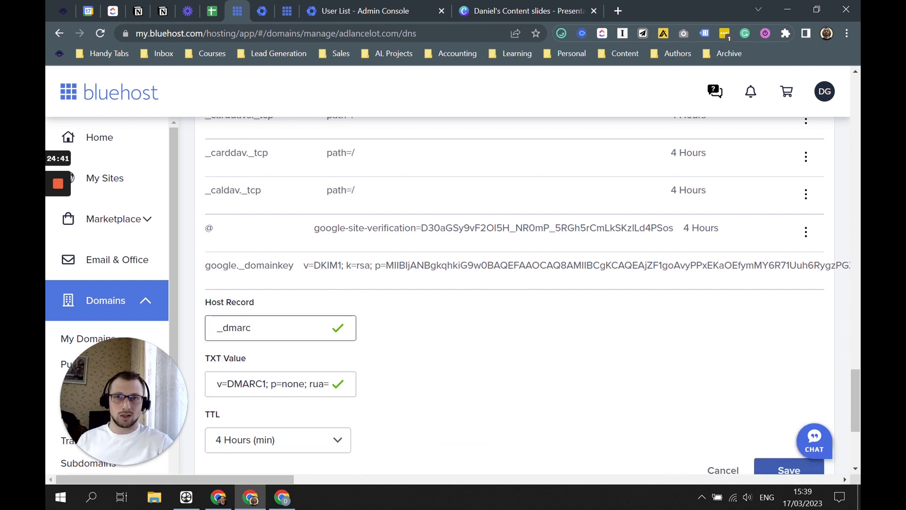
click(252, 327)
drag(217, 328, 253, 331)
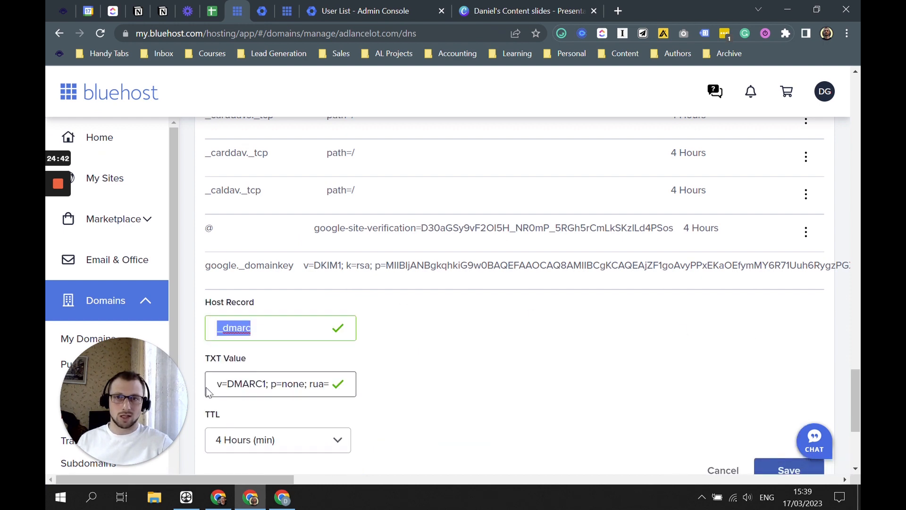
drag(216, 389, 477, 386)
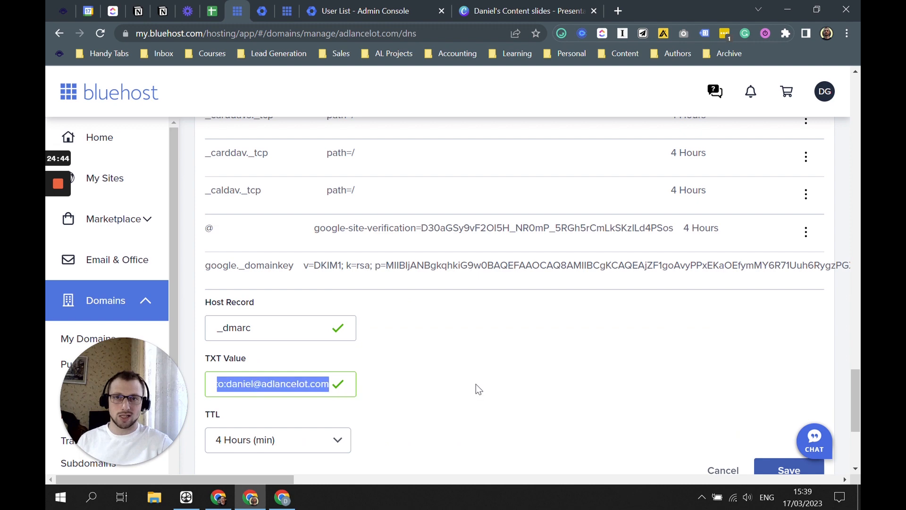
click(477, 386)
click(357, 8)
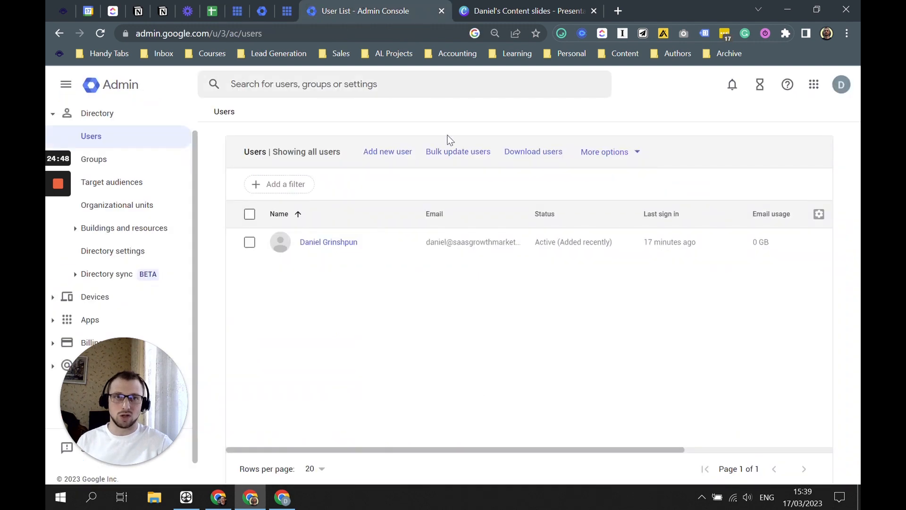
click(486, 11)
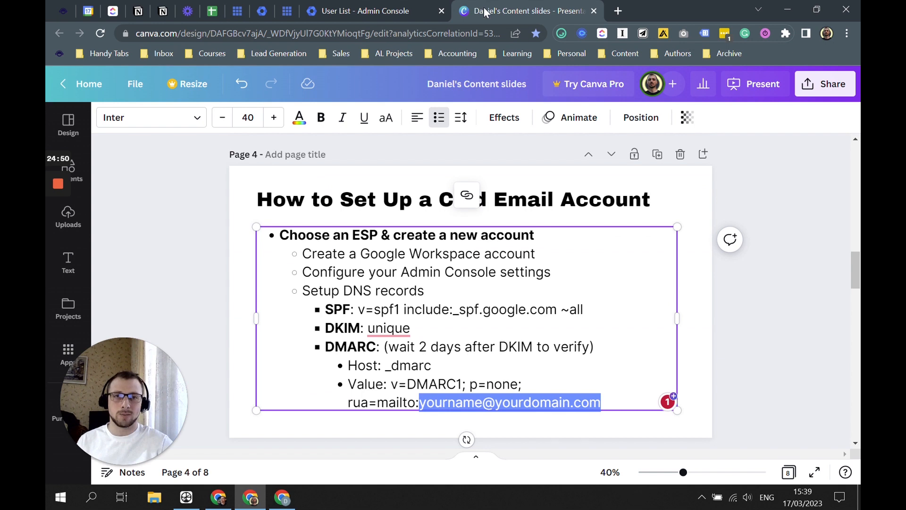
Scroll to the page 5 account-configuration slide, then switch to the browser window.
click(743, 293)
scroll(732, 281, down, 3)
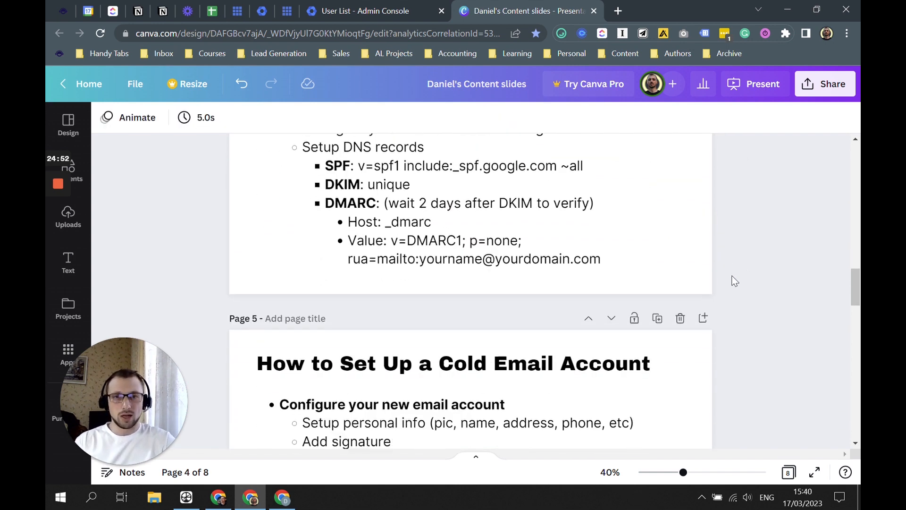
scroll(735, 281, down, 4)
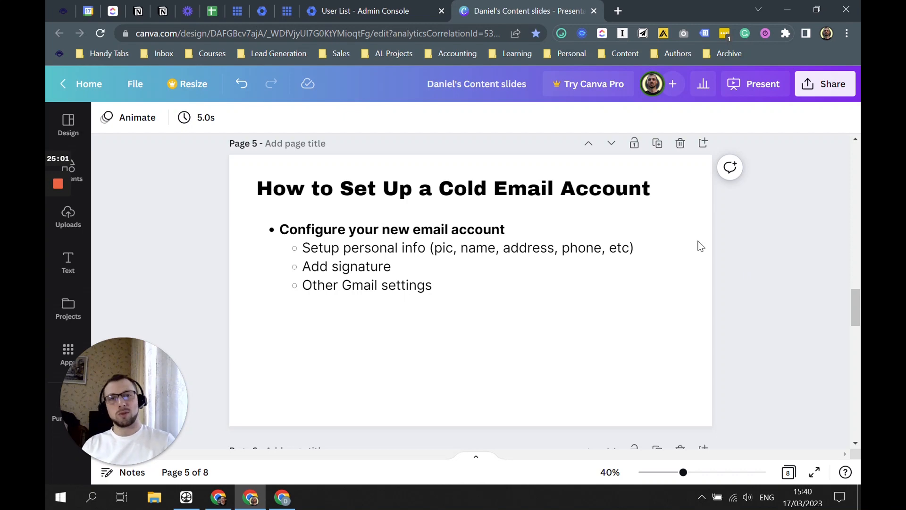
click(514, 296)
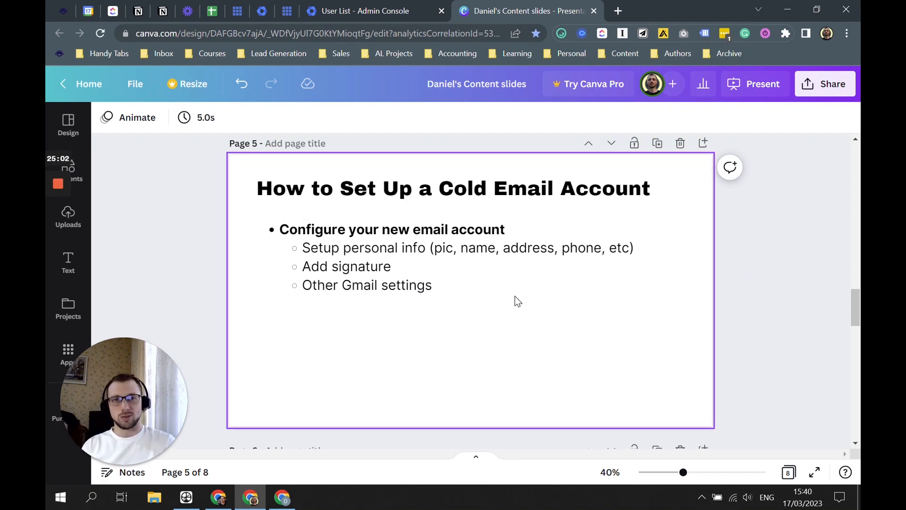
click(284, 496)
Close the Get started card and uncheck both Nudges suggestions in Gmail's full settings.
click(158, 7)
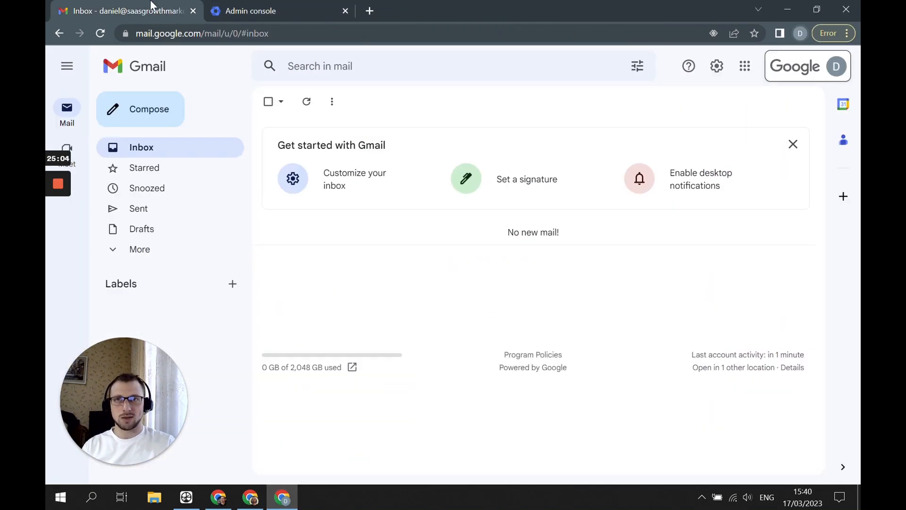
click(795, 148)
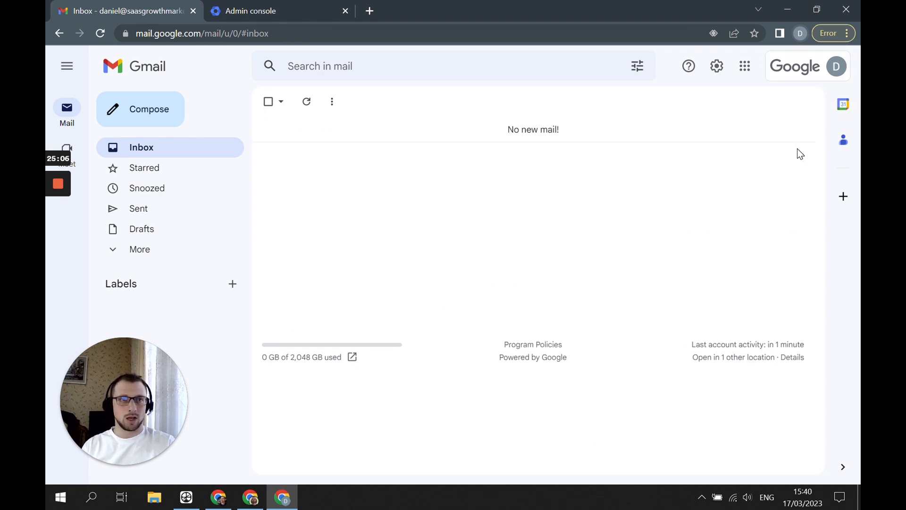
click(742, 67)
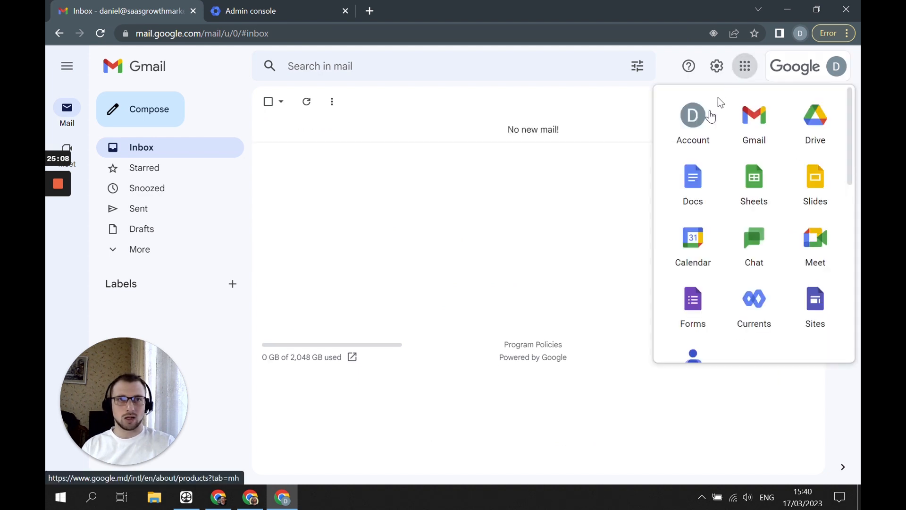
click(717, 66)
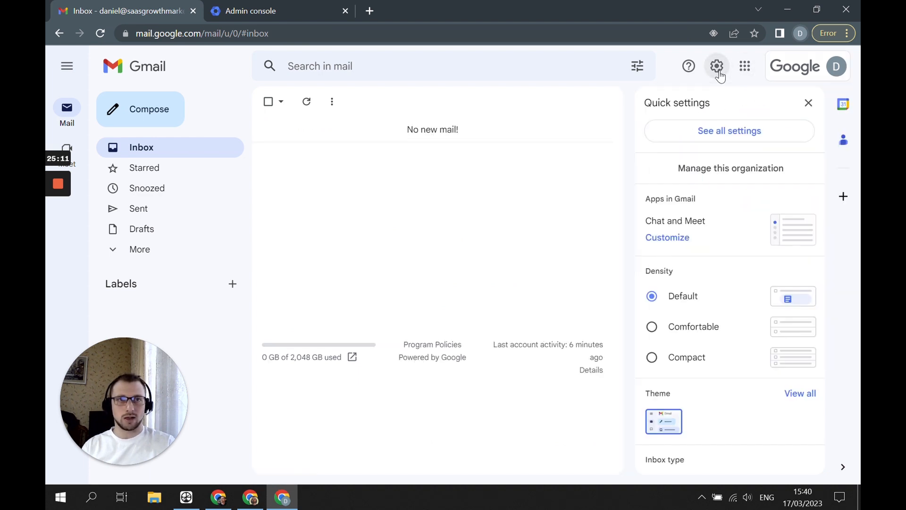
click(726, 134)
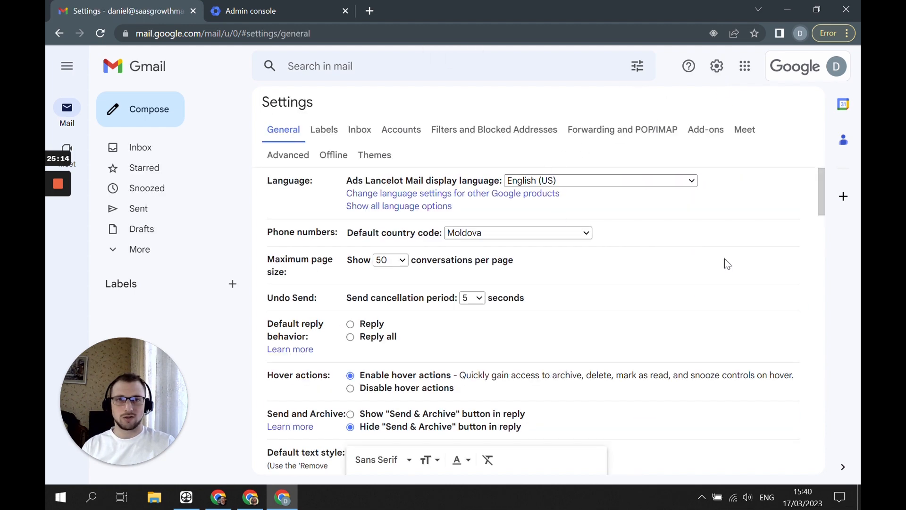
scroll(724, 259, down, 8)
scroll(662, 230, down, 7)
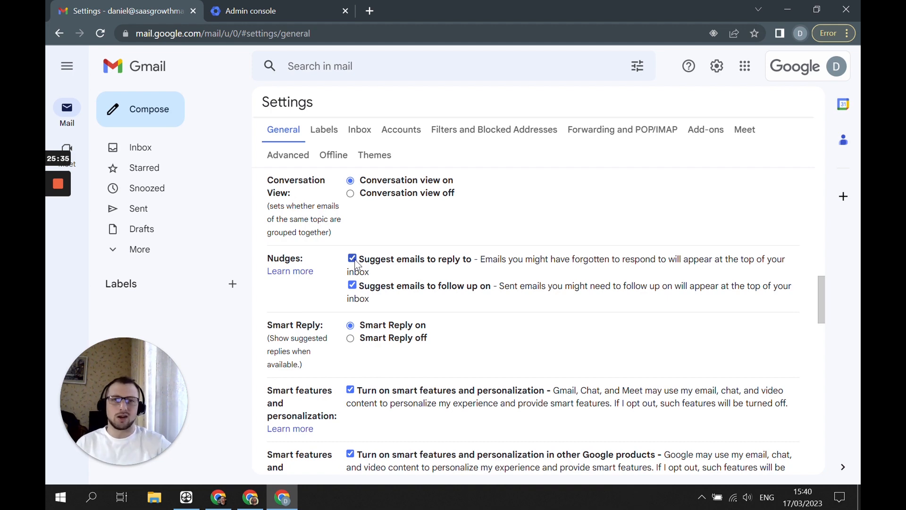
click(354, 259)
click(354, 285)
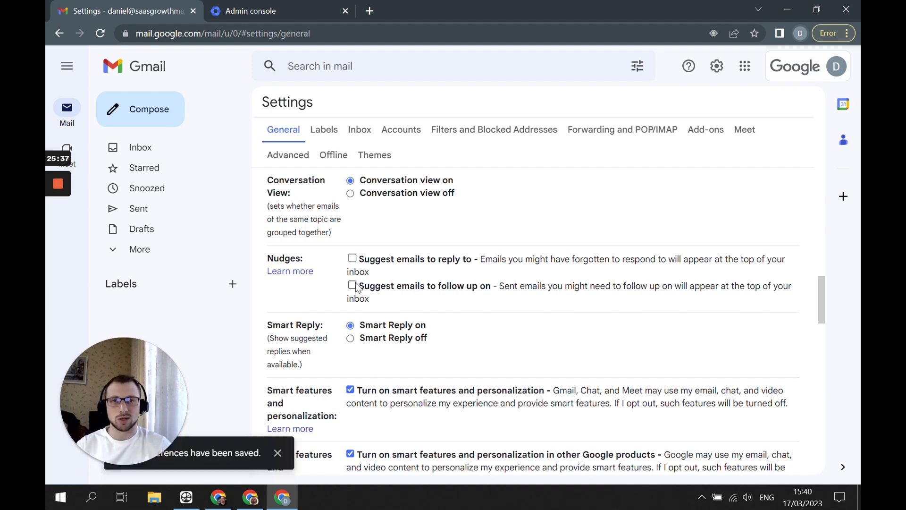
scroll(512, 336, down, 10)
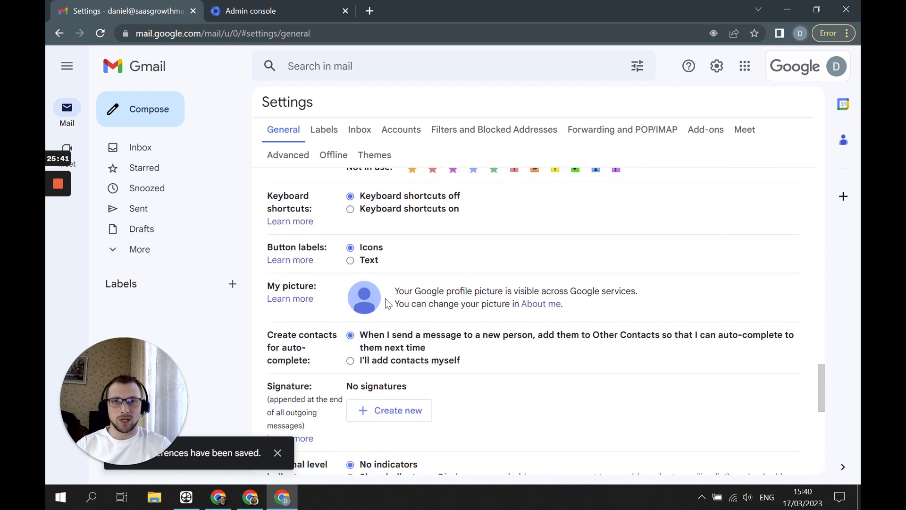
scroll(396, 298, down, 2)
Create a new signature named V1 and enter the sender's full name.
click(395, 347)
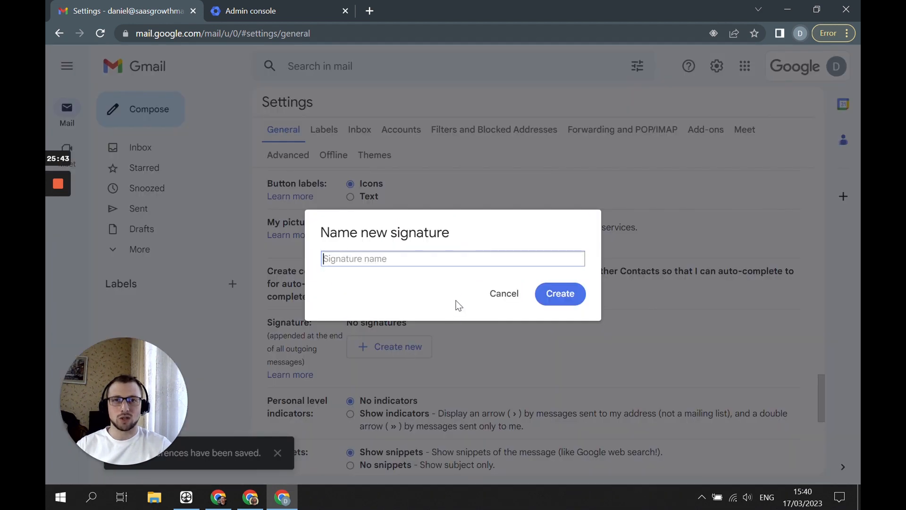
text(V1)
key(Return)
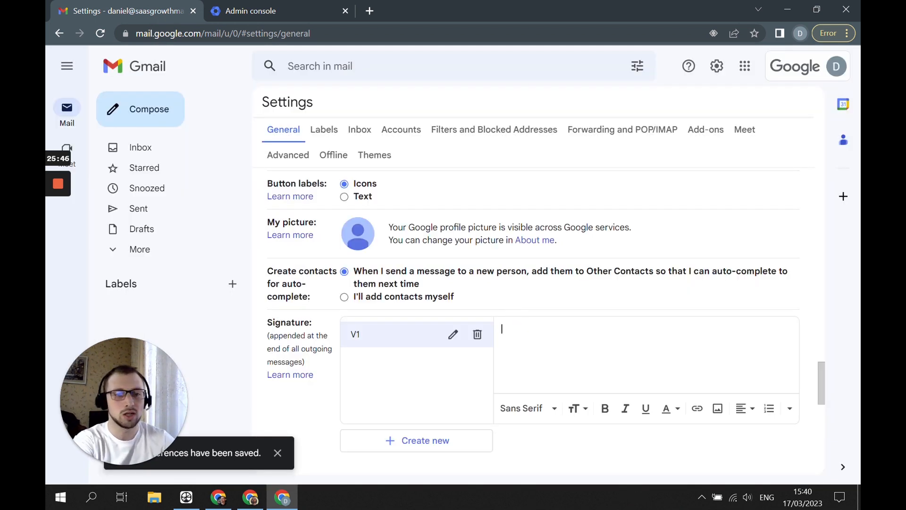
key(Return)
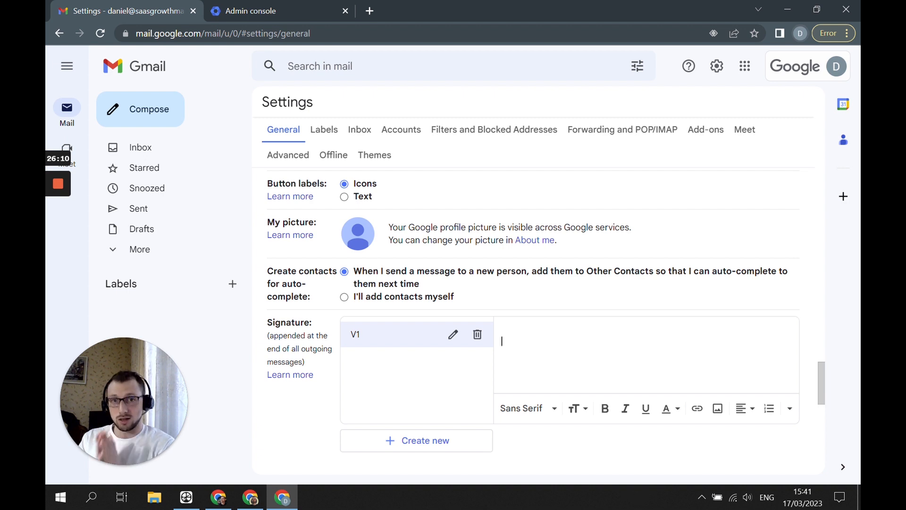
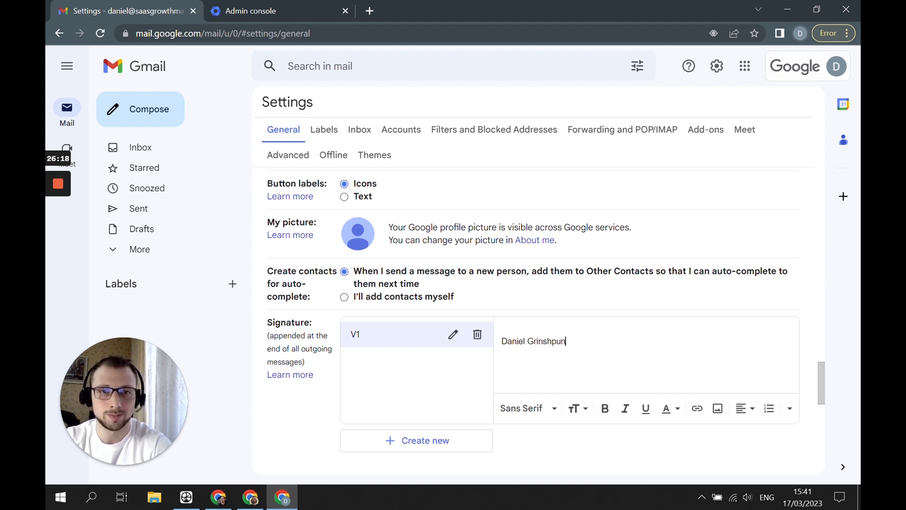
key(Return)
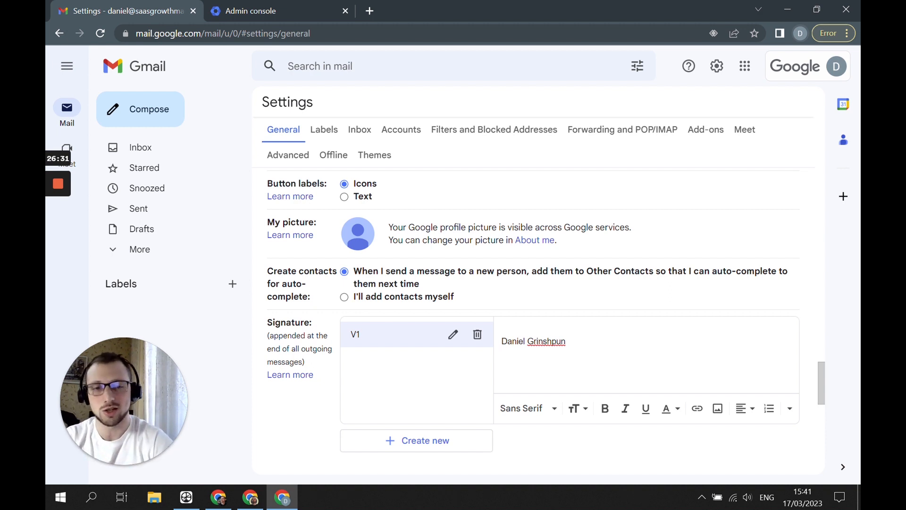
Add the line 'Founder @ Ads Lancelot' to the V1 signature, checking the account domain.
text(F)
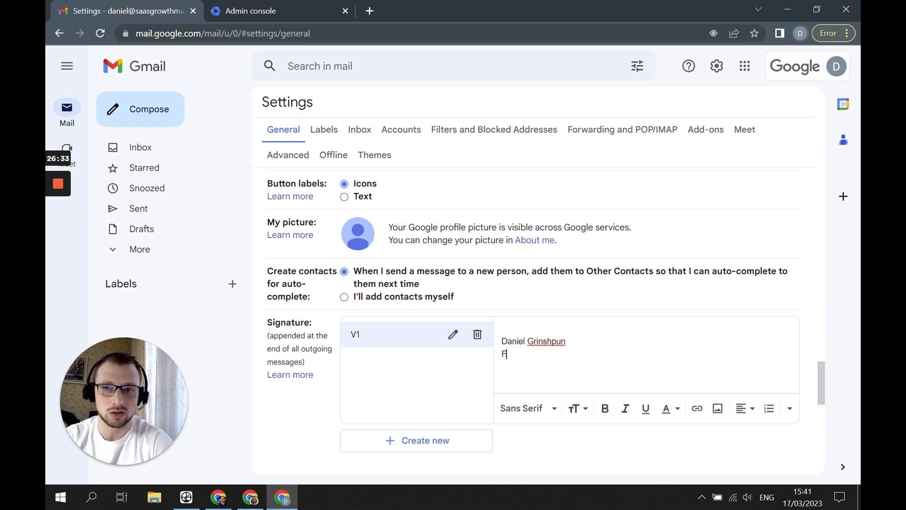
text(ounder )
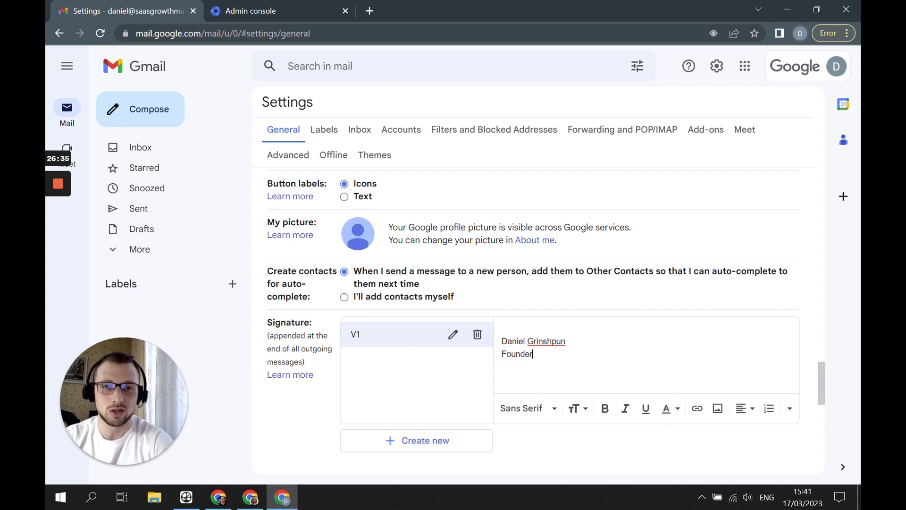
text(@)
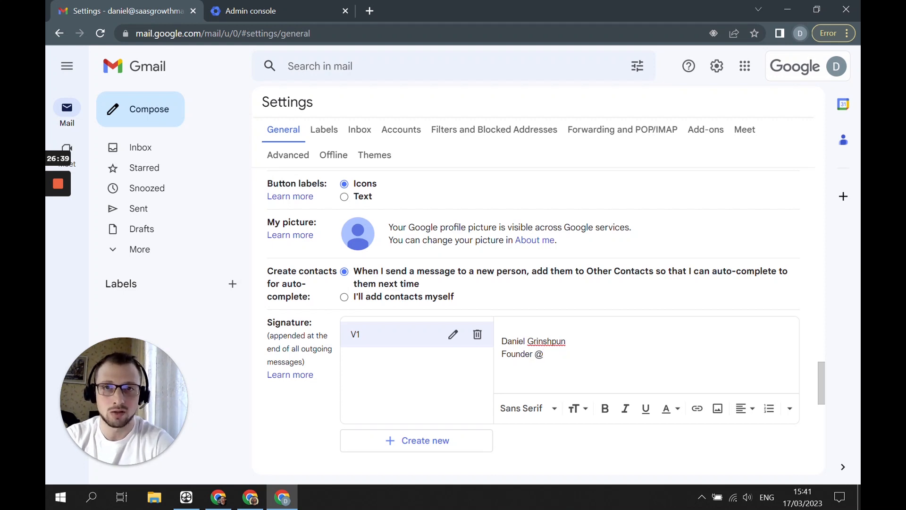
click(803, 74)
click(803, 74)
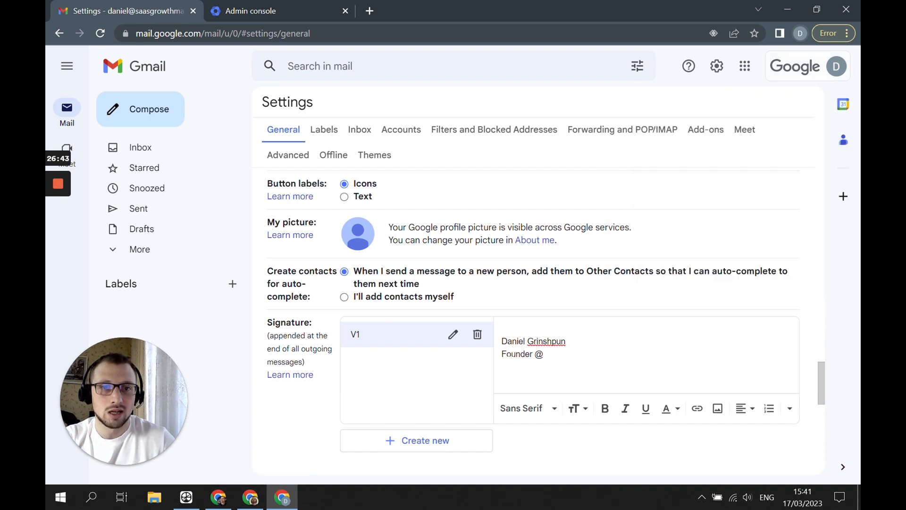
text(Ads)
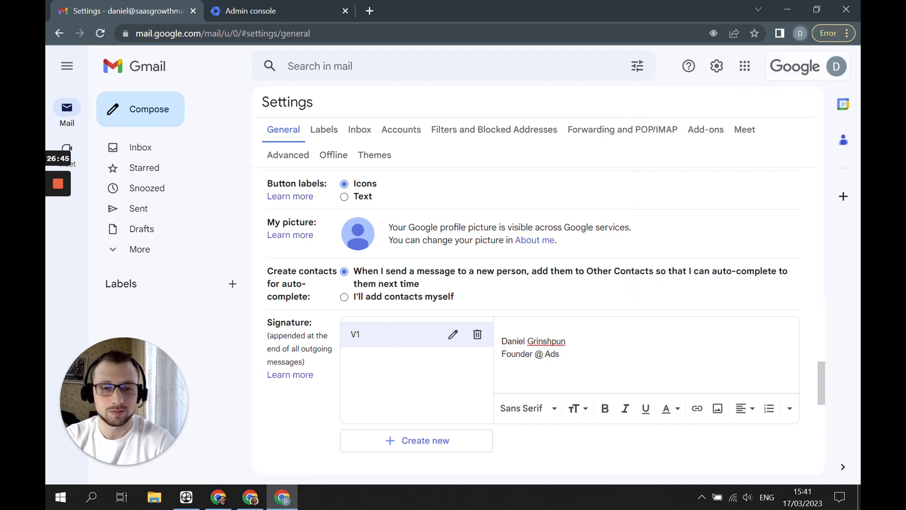
text( Lancelot)
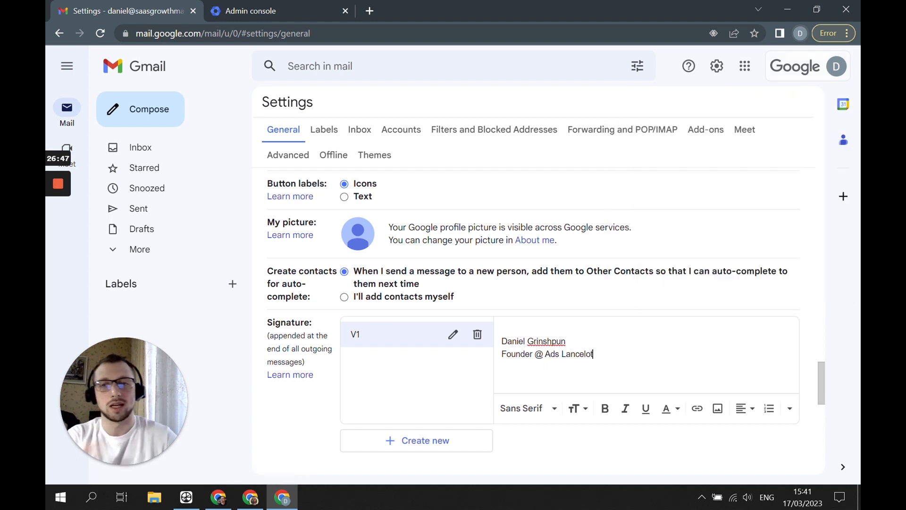
click(836, 66)
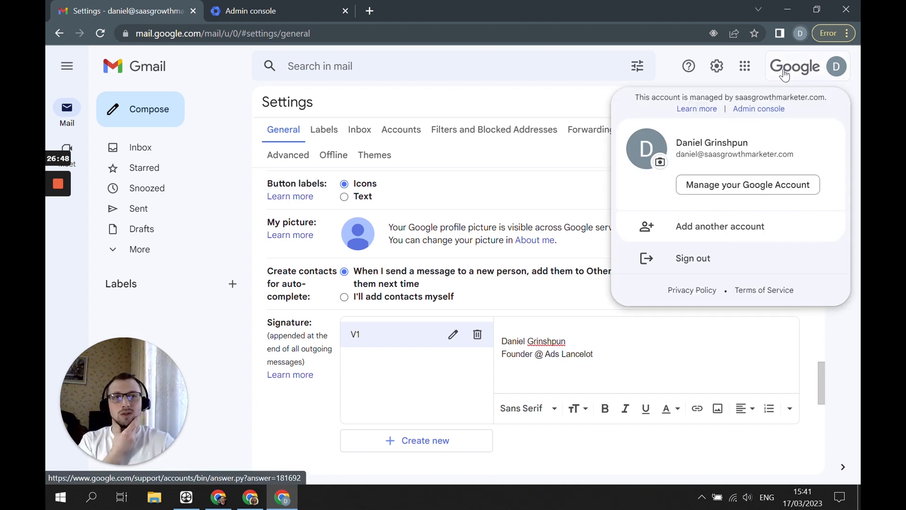
drag(676, 155, 803, 155)
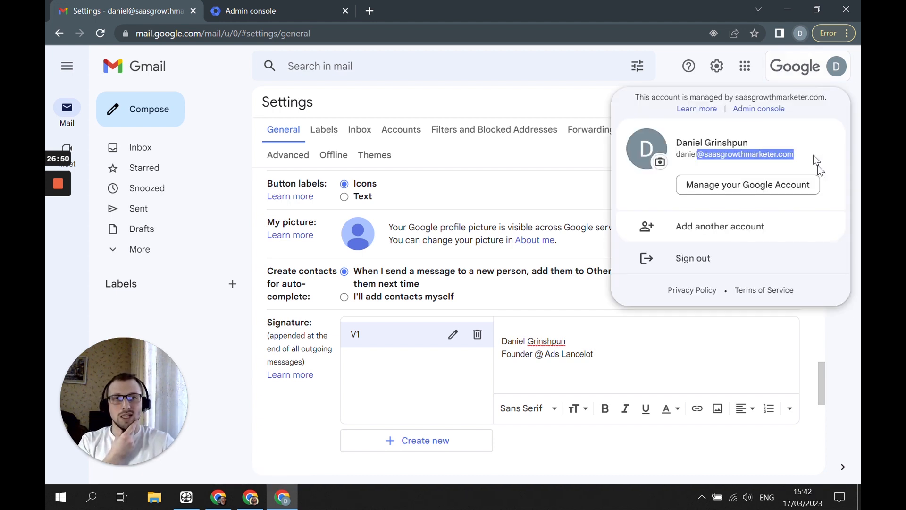
click(849, 319)
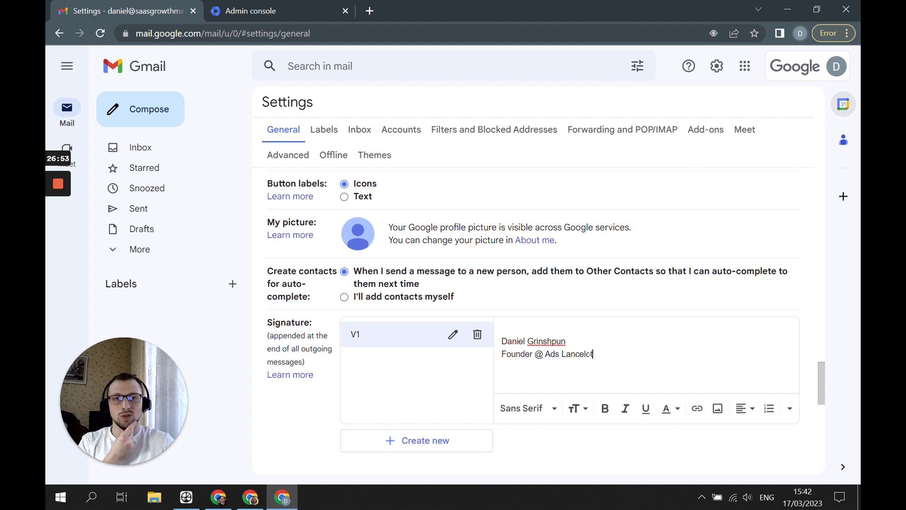
drag(594, 354, 545, 355)
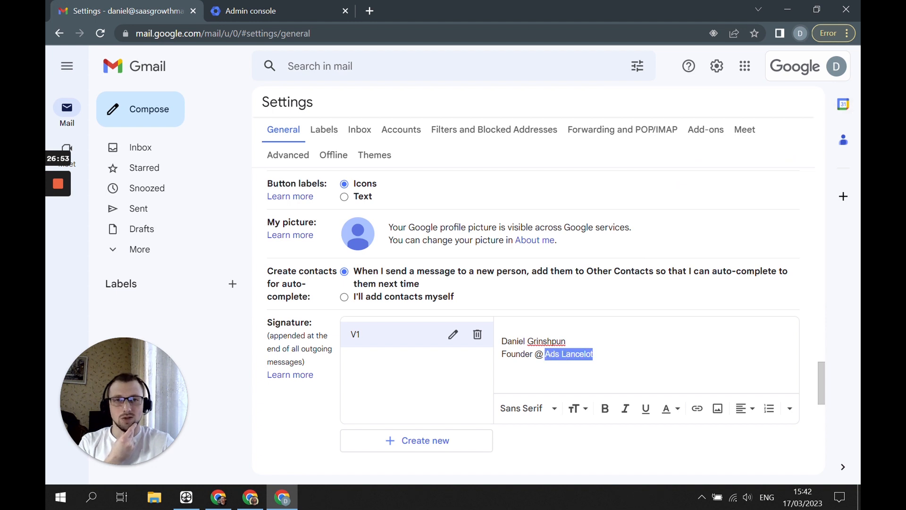
click(546, 354)
click(800, 71)
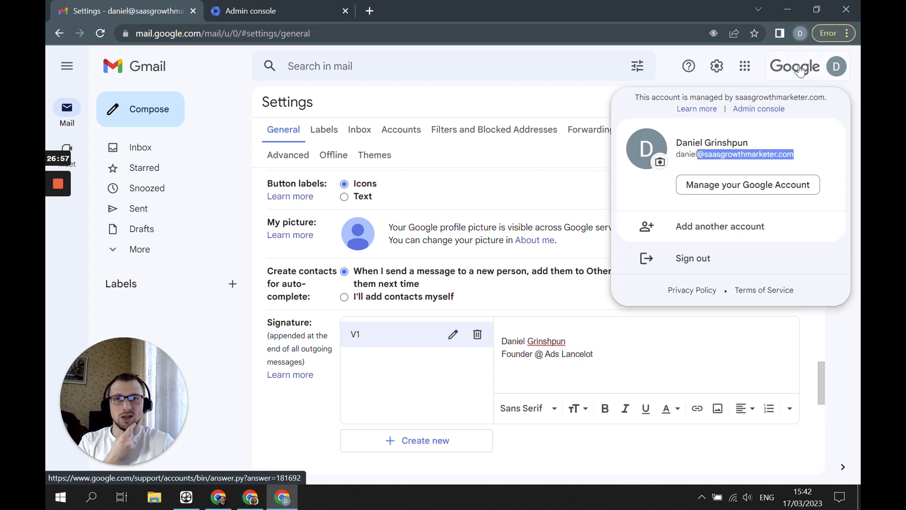
click(800, 71)
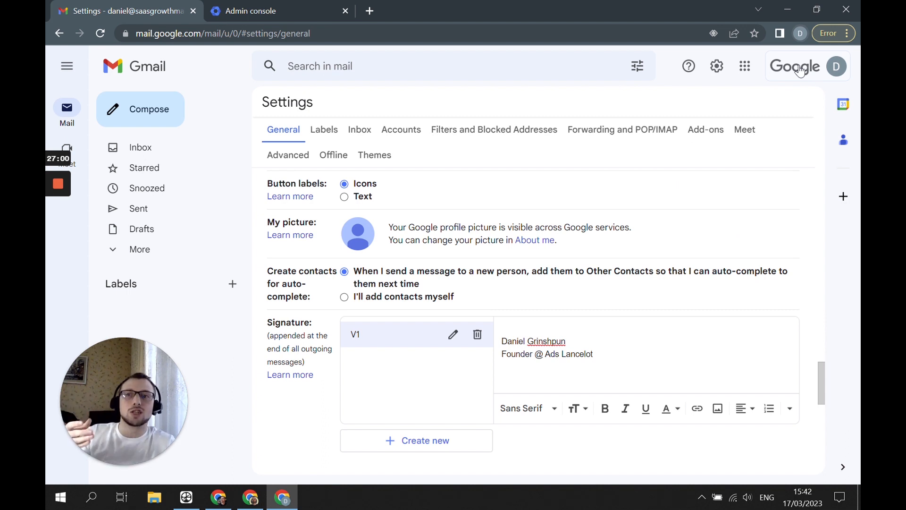
click(620, 388)
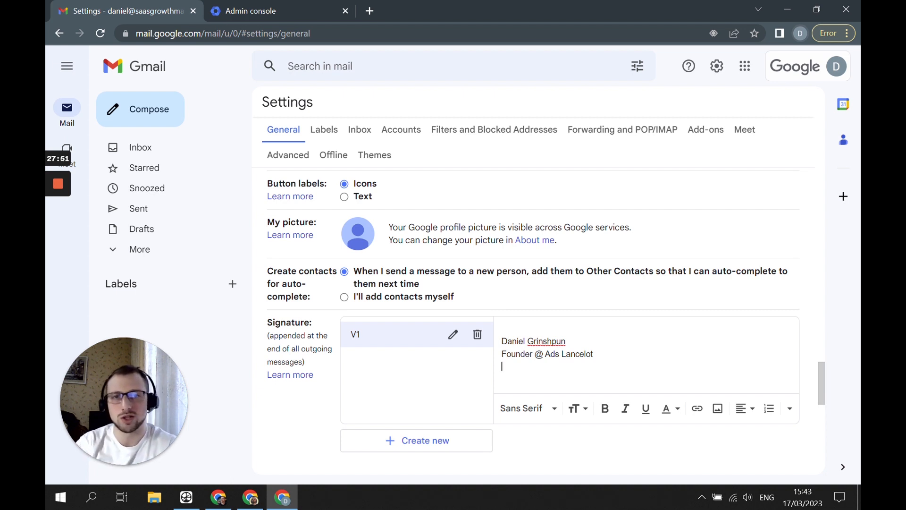
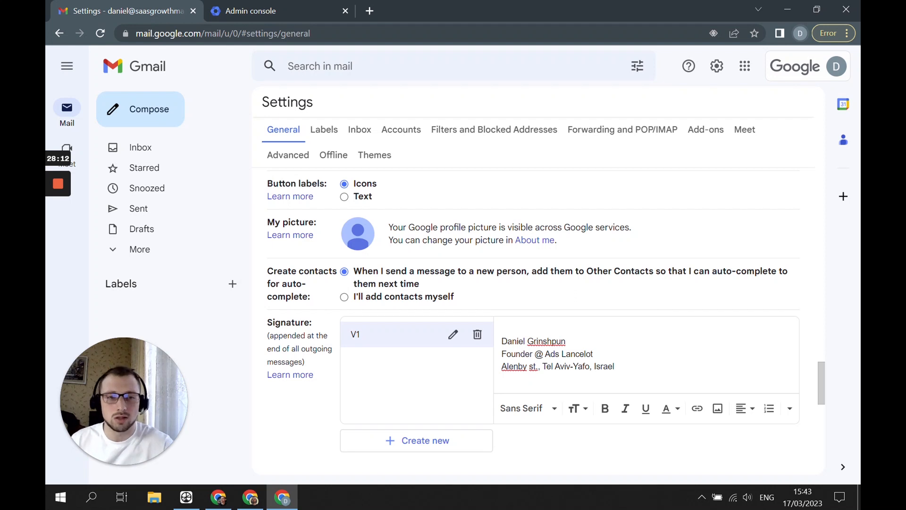
Add the street address line to the V1 signature, discarding a trial unsubscribe line.
key(Return)
text(If you )
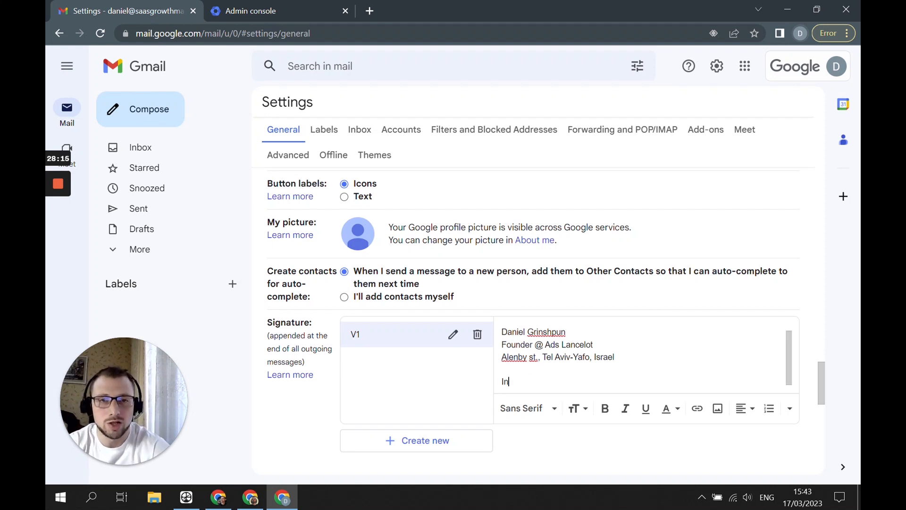
text(don't want to hear )
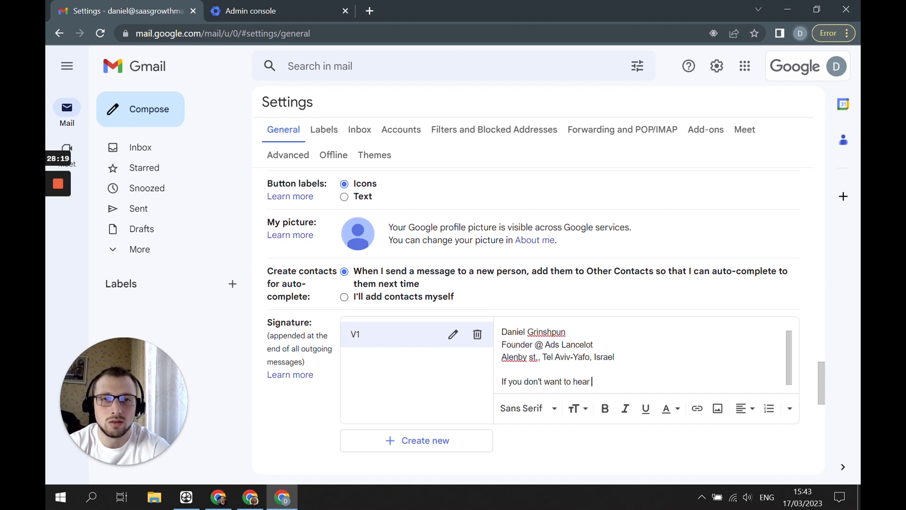
text(from me agai)
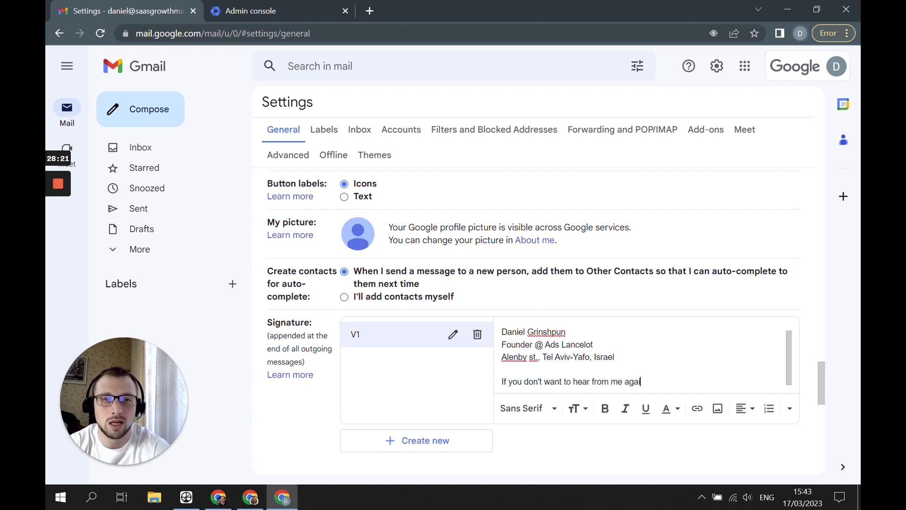
text(n, just let)
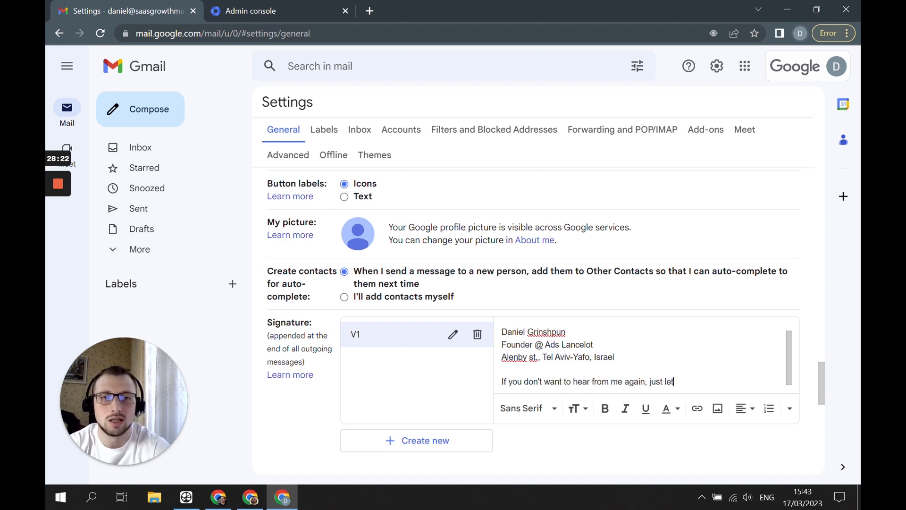
text( me know.)
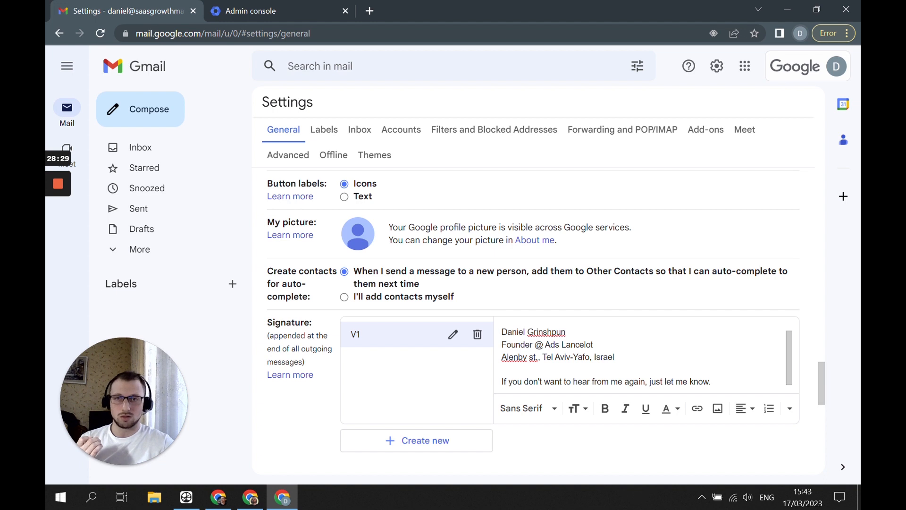
drag(712, 382, 503, 370)
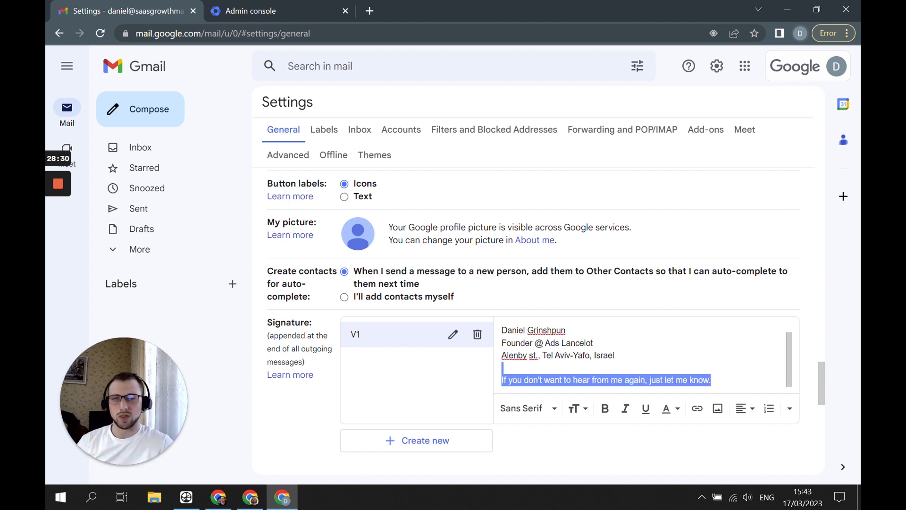
key(BackSpace)
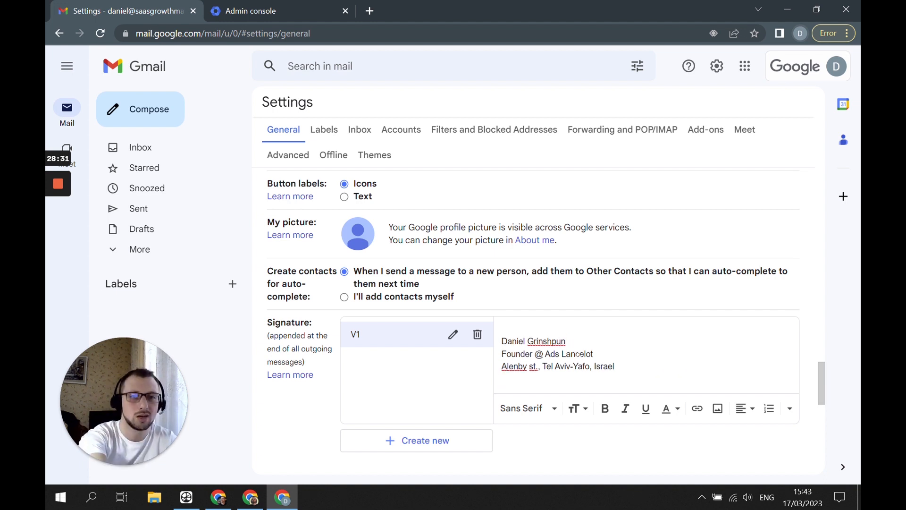
Make V1 the default for new emails and replies, inserted before quoted text, and save.
scroll(498, 293, down, 4)
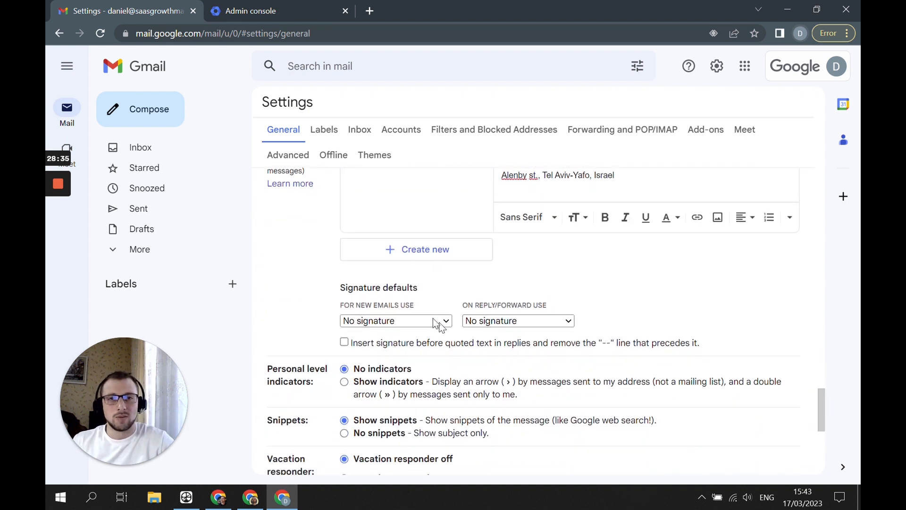
click(412, 322)
click(408, 338)
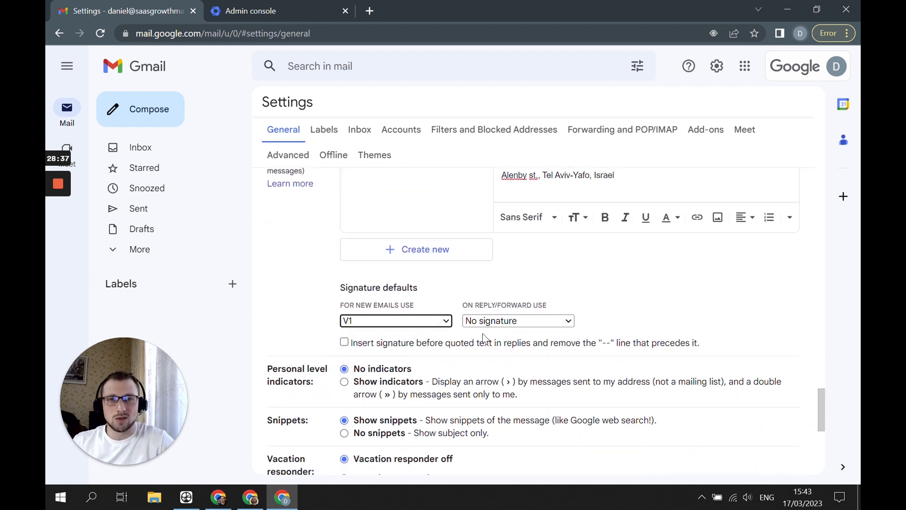
click(492, 324)
click(494, 343)
click(401, 344)
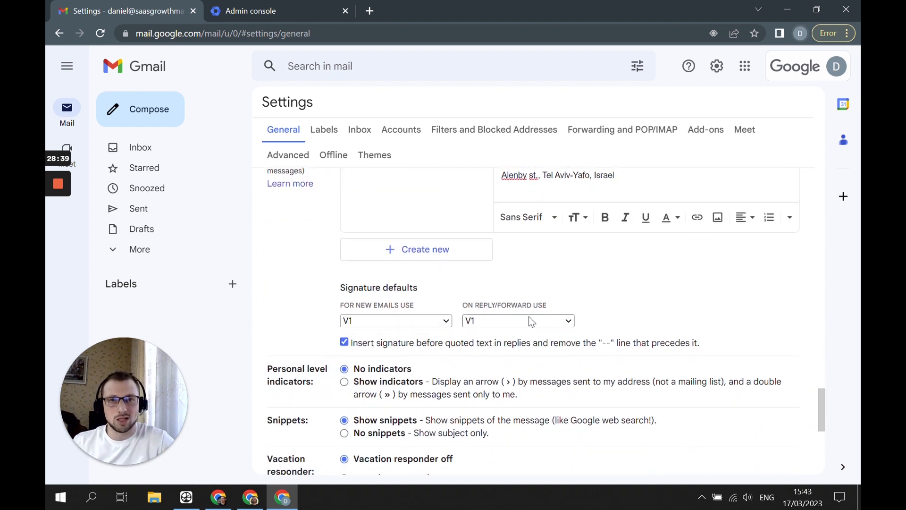
scroll(614, 344, down, 6)
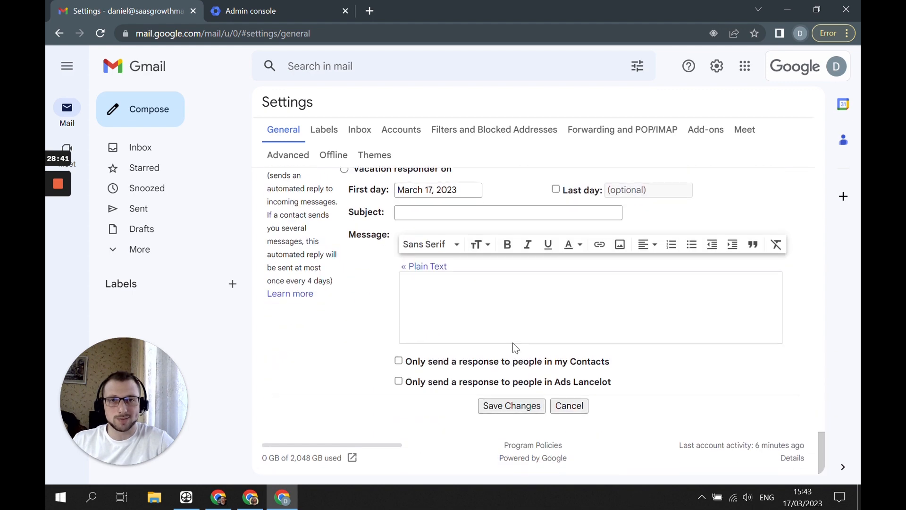
click(507, 409)
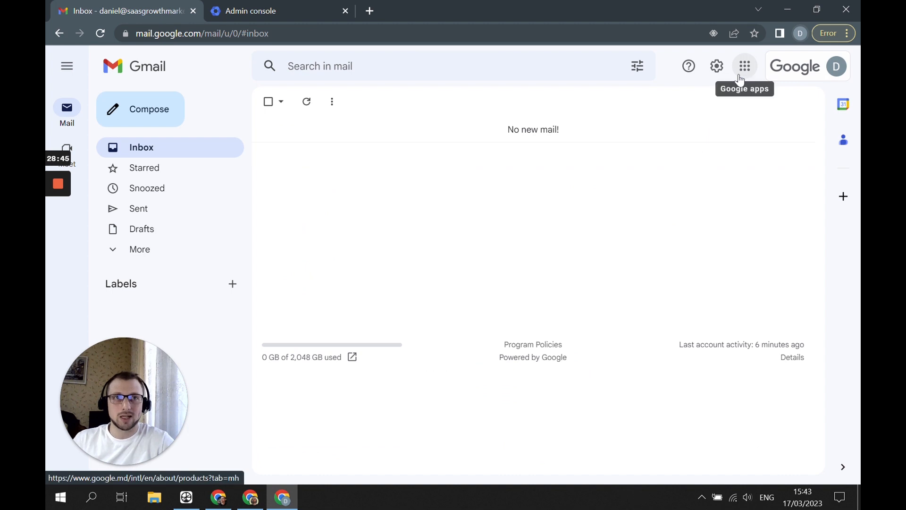
In Labels settings, set All Mail to show and Spam to show if unread.
click(717, 66)
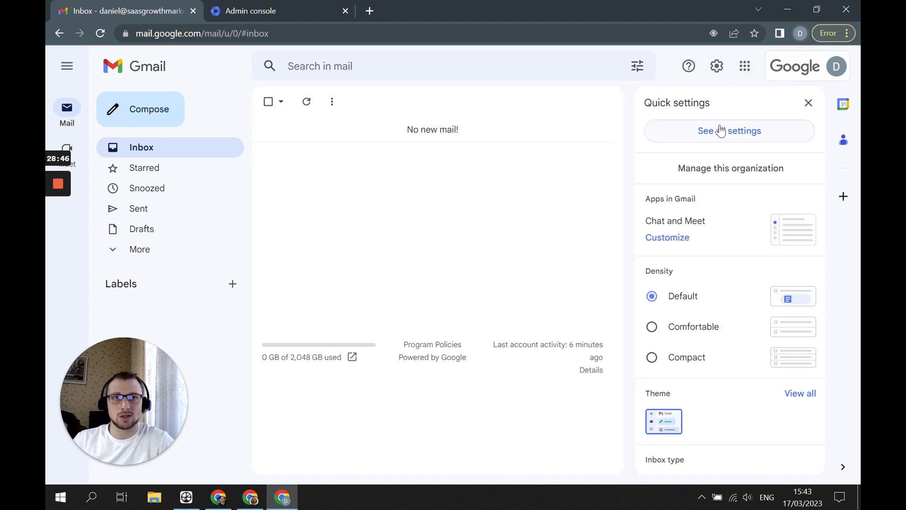
click(722, 129)
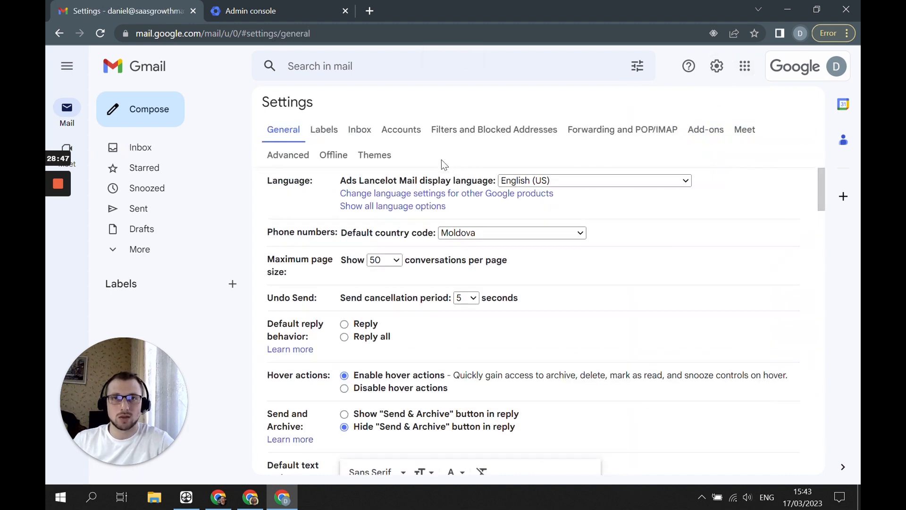
click(330, 130)
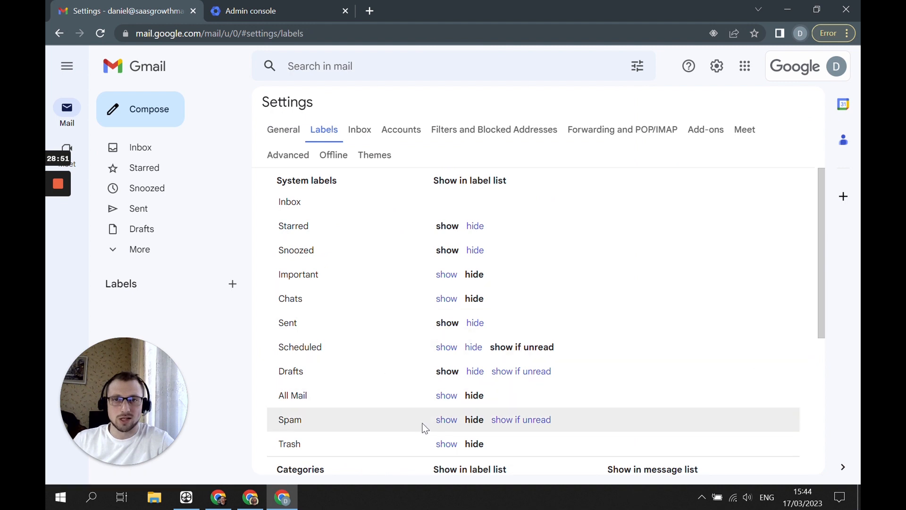
click(444, 399)
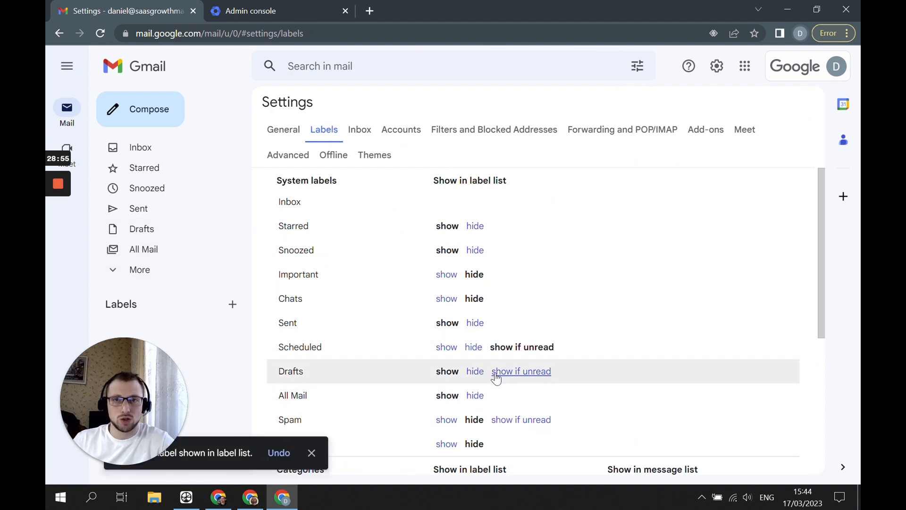
click(536, 422)
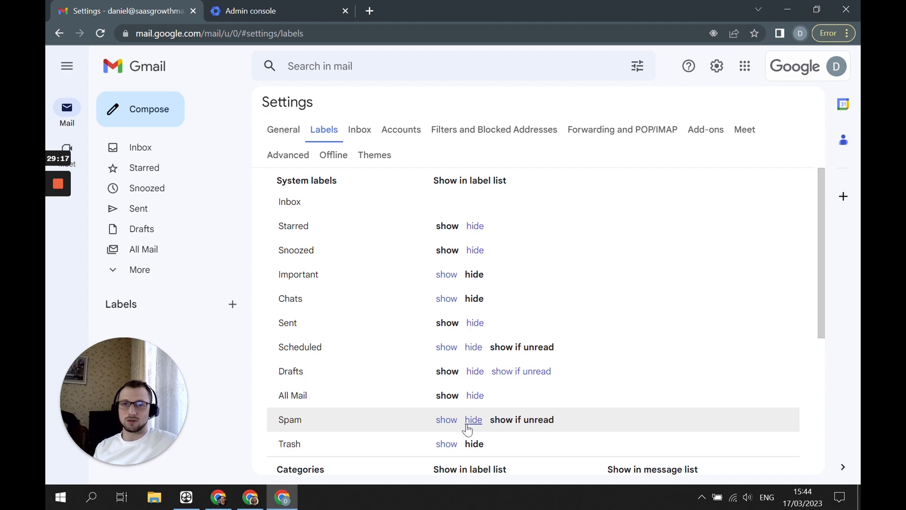
scroll(404, 276, down, 2)
scroll(402, 321, down, 4)
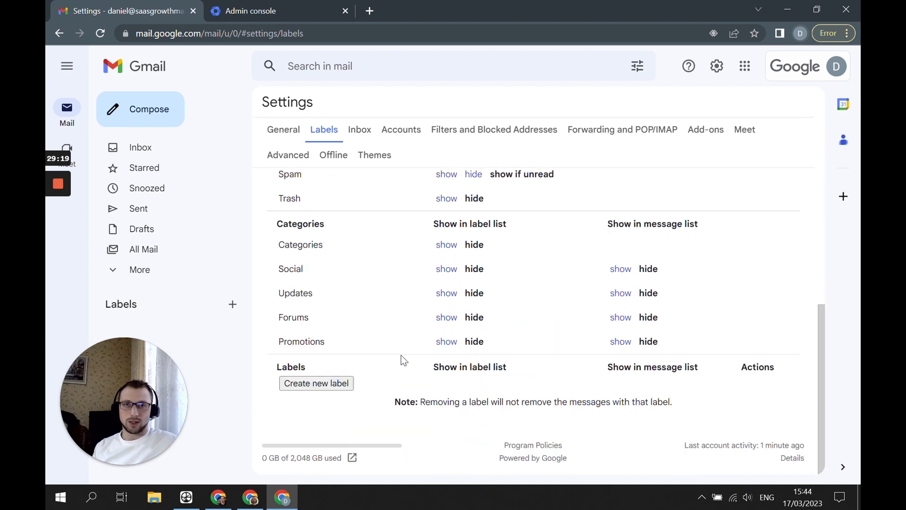
scroll(387, 245, up, 8)
click(364, 139)
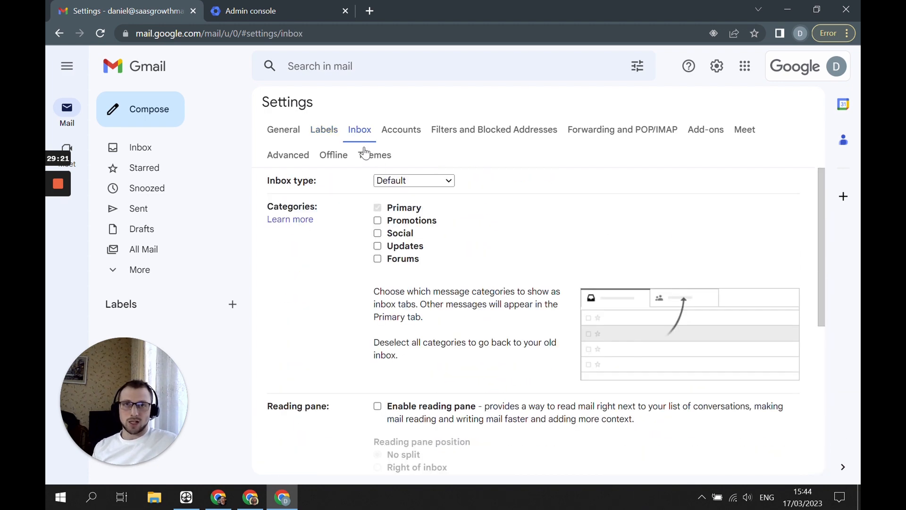
Add Promotions, Social and Updates as inbox categories.
click(378, 220)
click(377, 233)
click(377, 246)
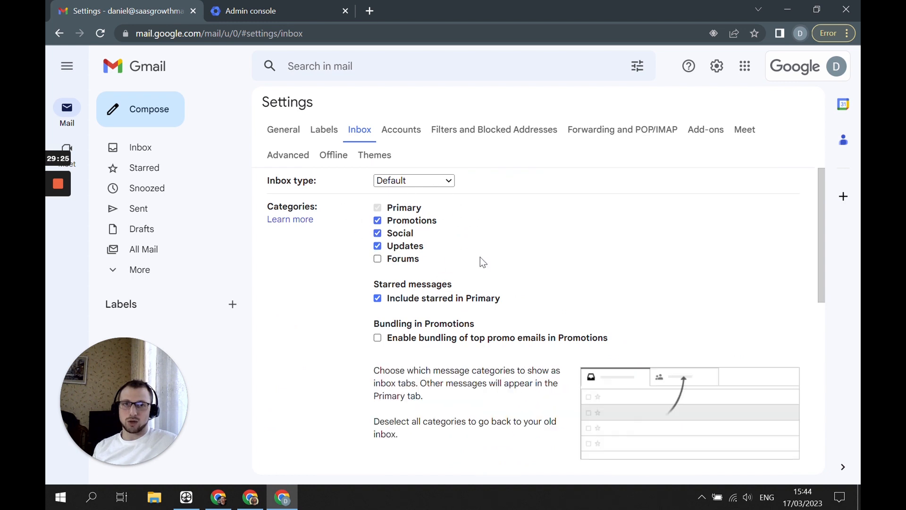
right_click(179, 150)
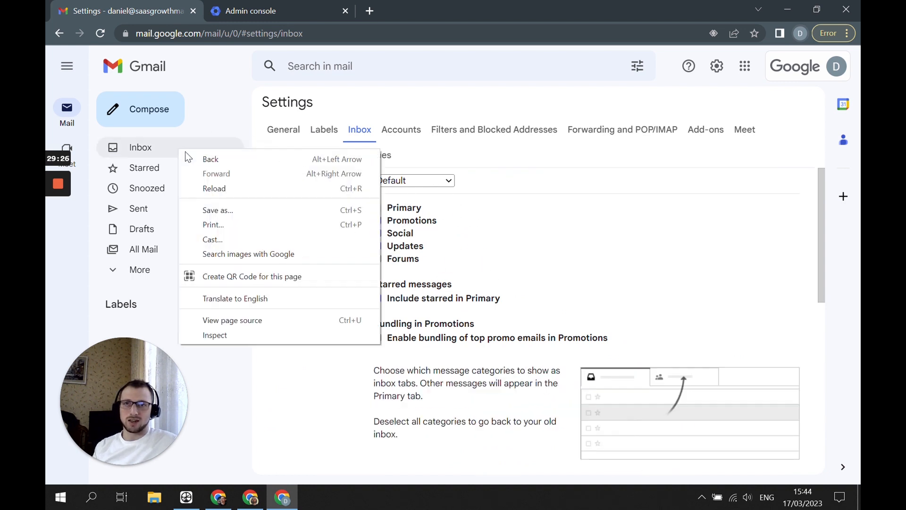
click(562, 202)
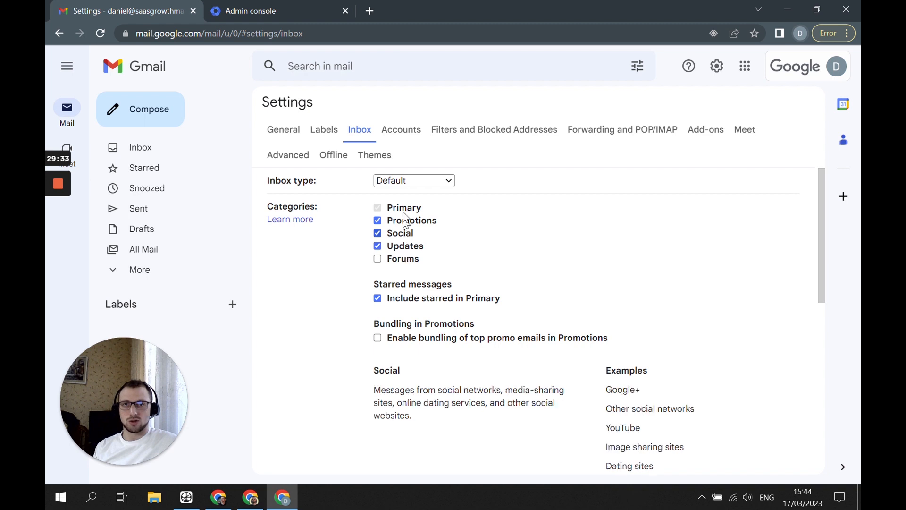
Turn on IMAP access under Forwarding and POP/IMAP and save the settings.
click(412, 135)
click(465, 134)
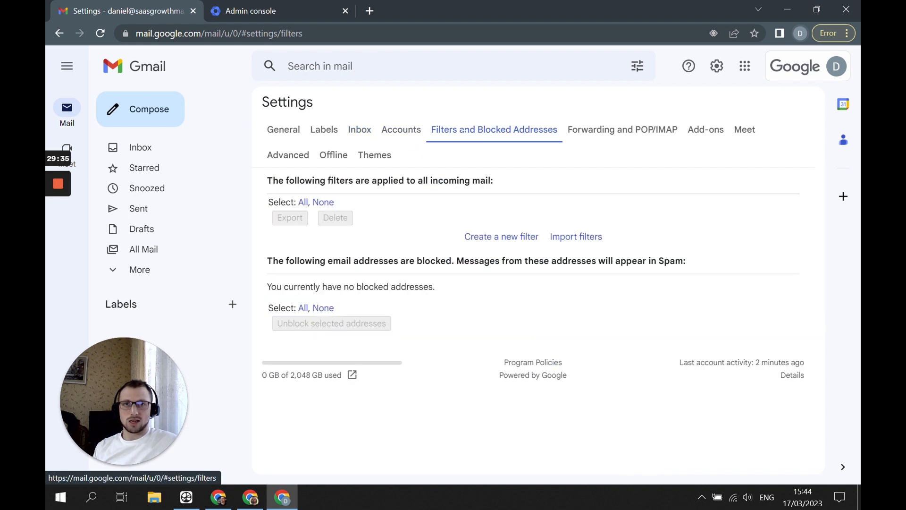
click(598, 135)
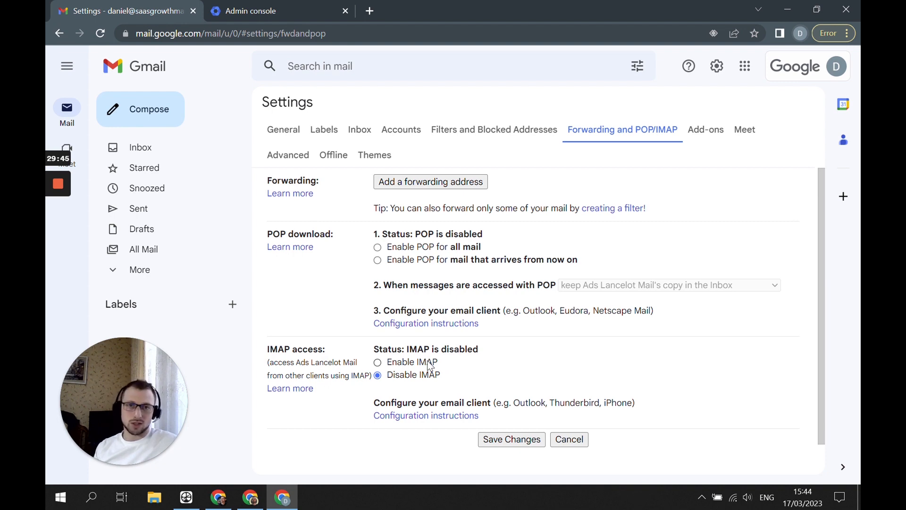
click(377, 363)
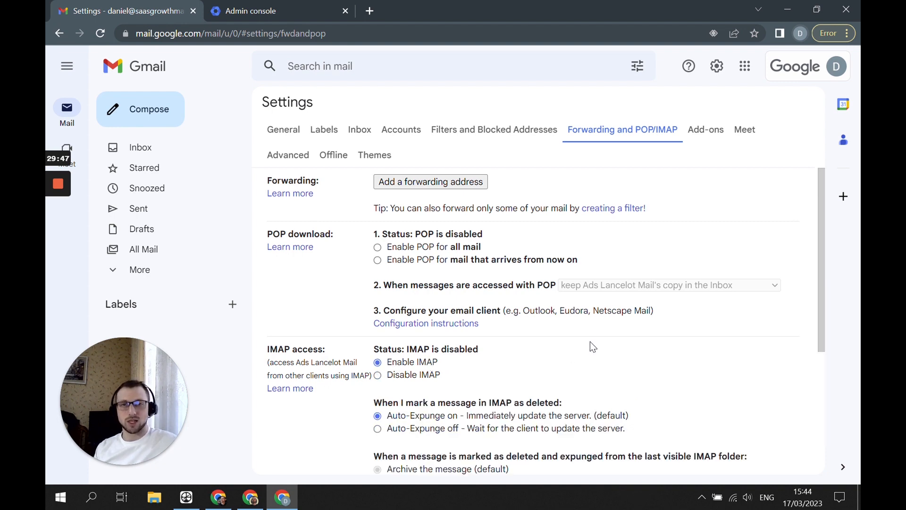
scroll(593, 348, down, 5)
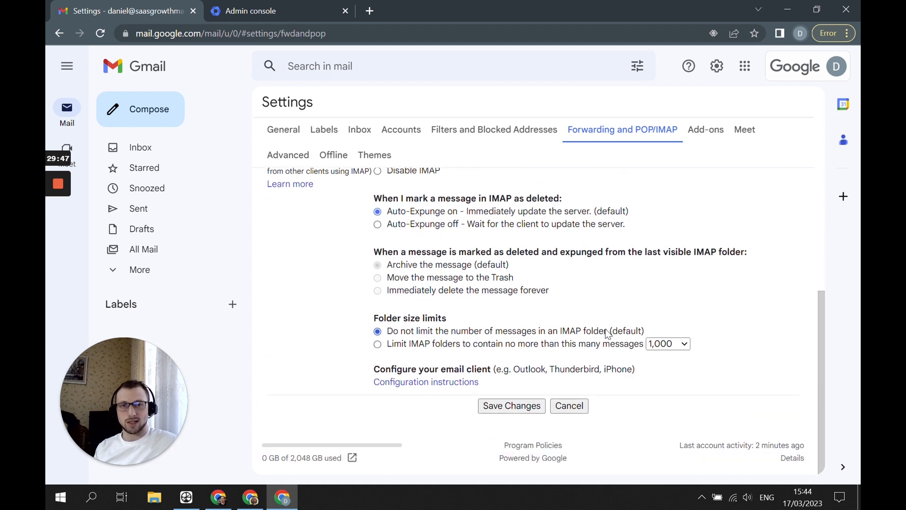
click(518, 408)
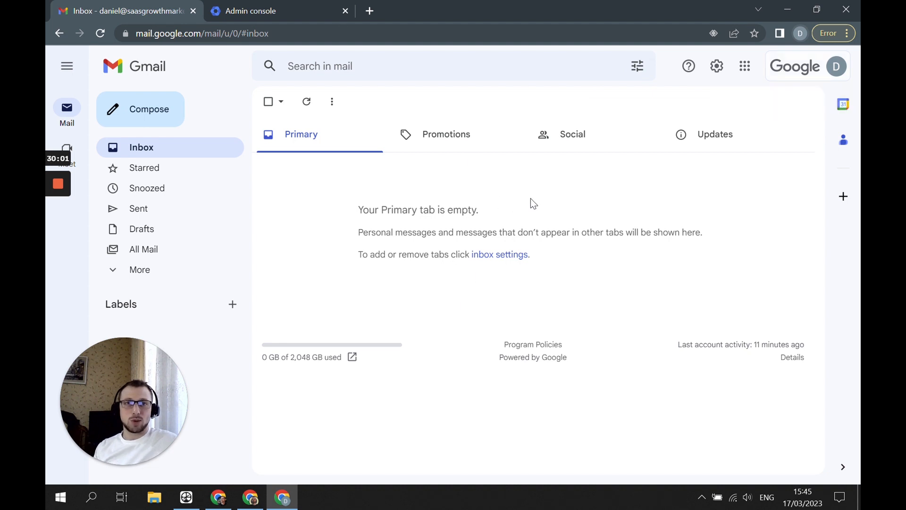
click(805, 62)
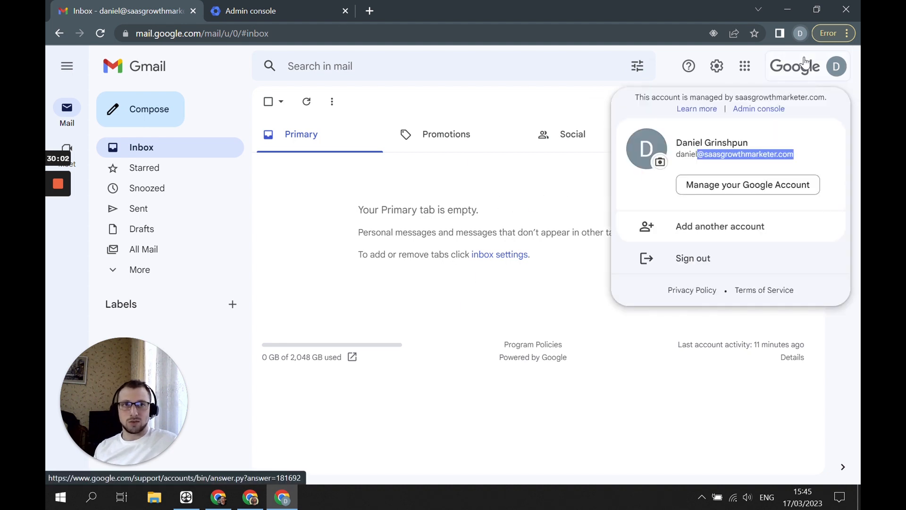
Open the Google Account home page and its profile picture settings.
click(733, 184)
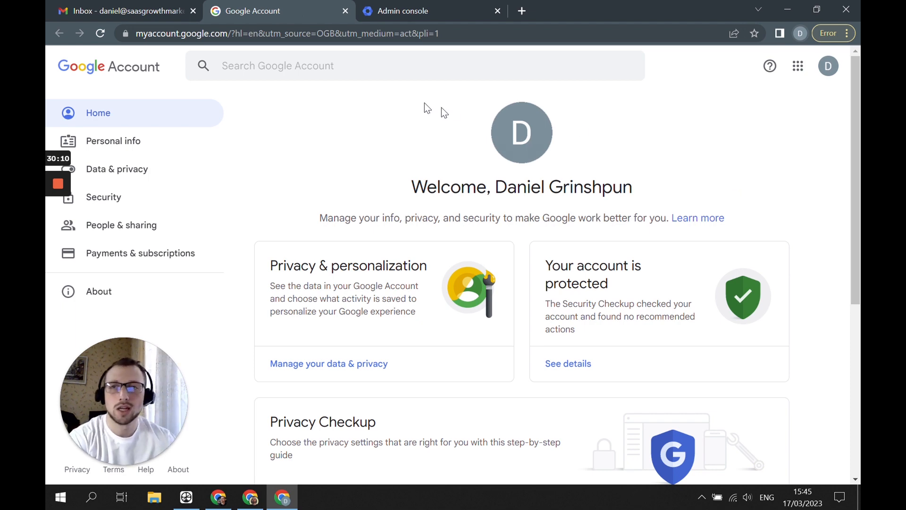
scroll(415, 101, down, 2)
scroll(522, 156, up, 2)
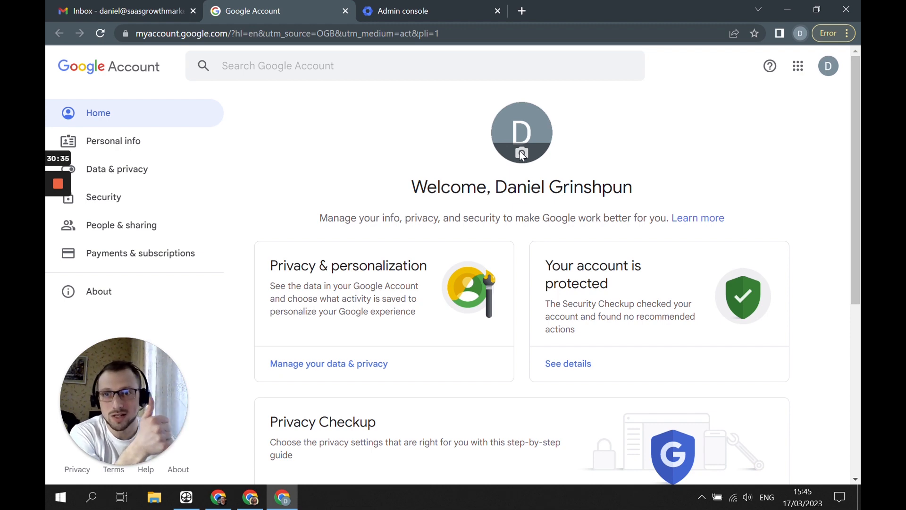
click(522, 154)
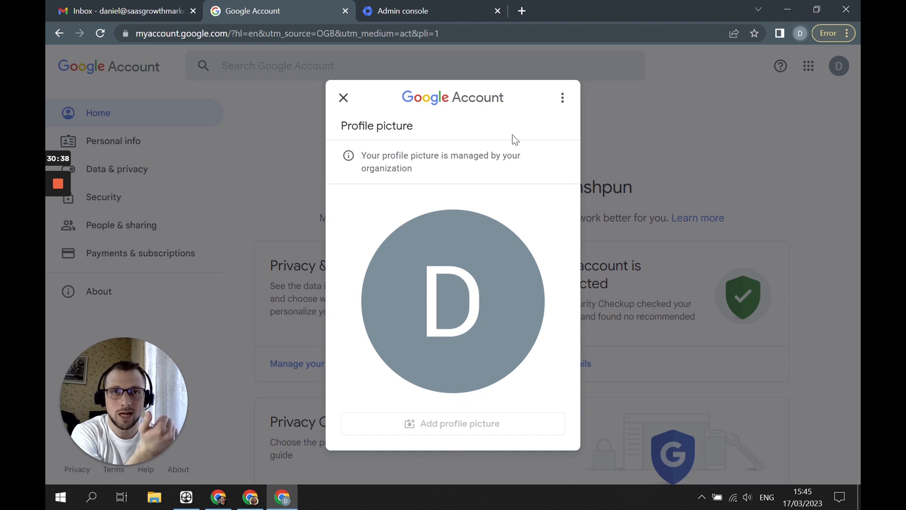
click(561, 98)
click(561, 98)
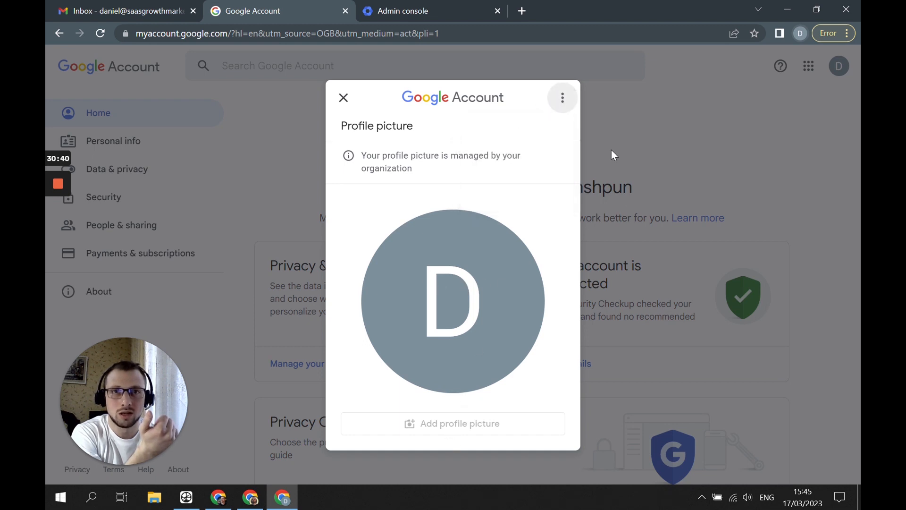
Confirm the profile picture is organization-managed, close the panel, and return to the Admin console.
drag(385, 156, 433, 175)
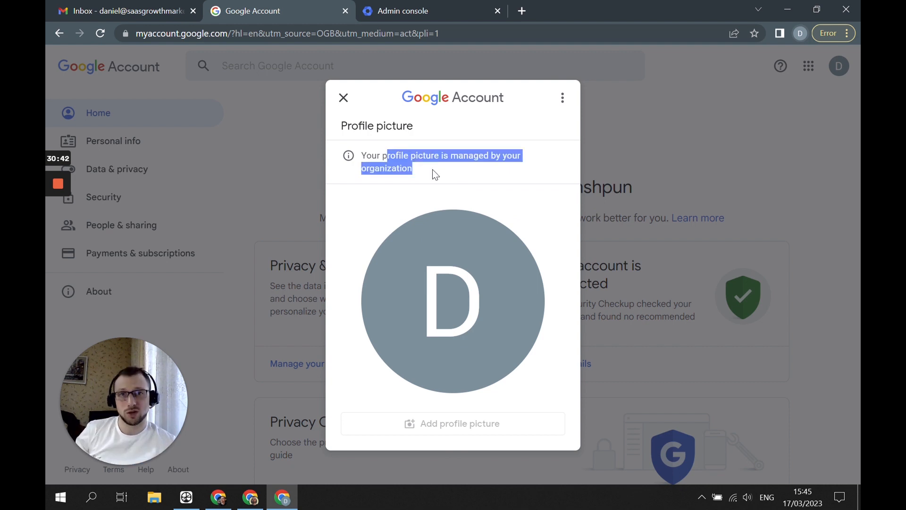
click(433, 174)
drag(383, 156, 439, 176)
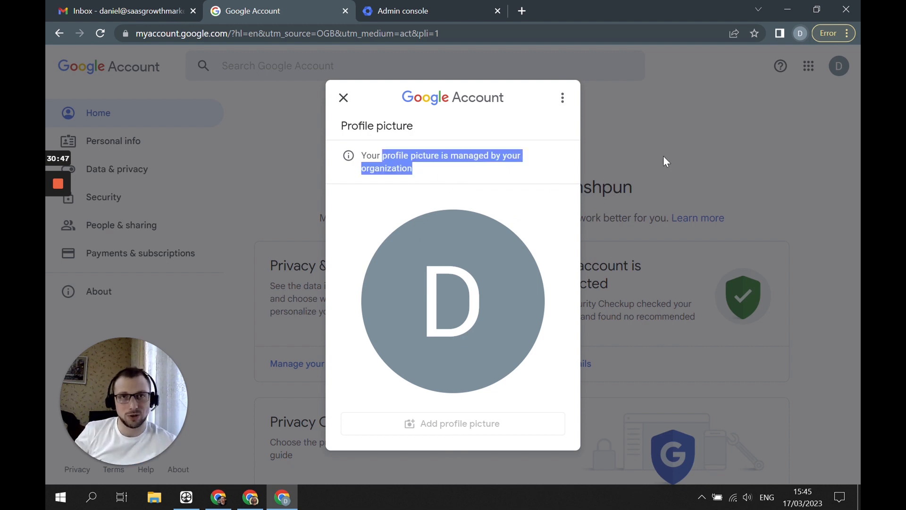
click(663, 105)
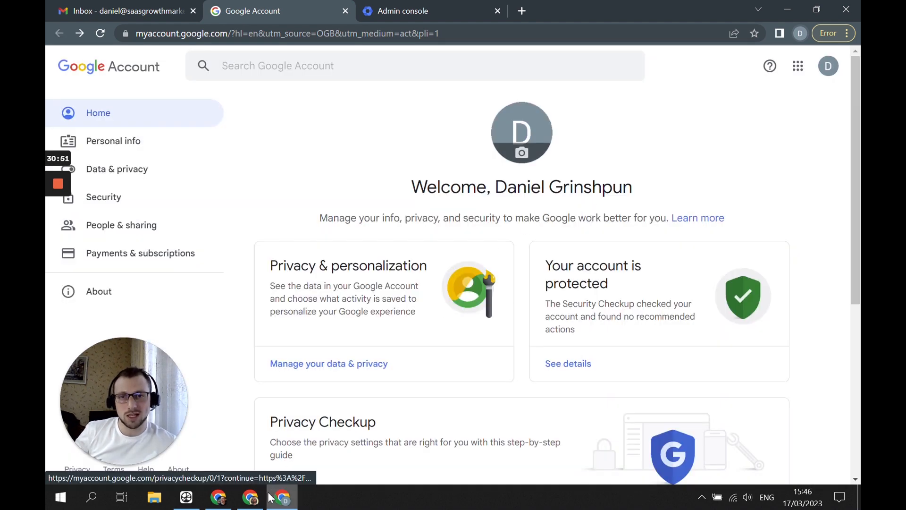
click(252, 505)
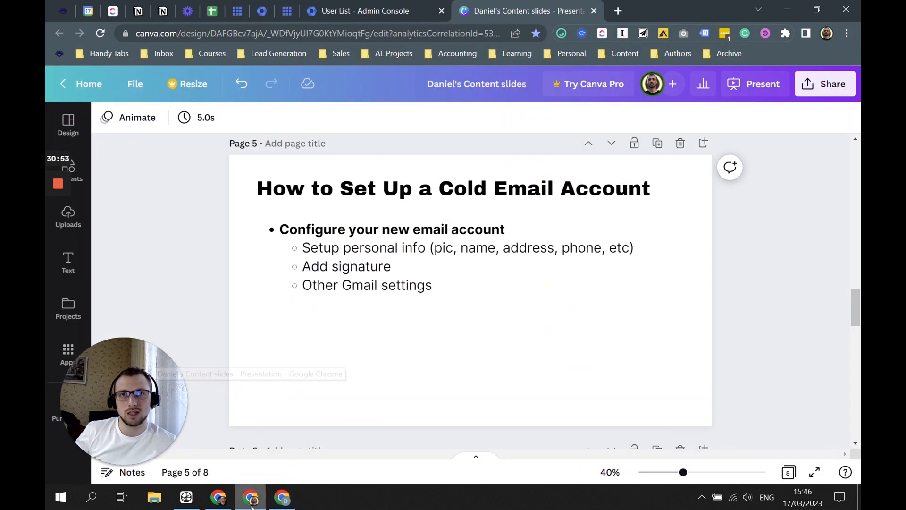
click(282, 503)
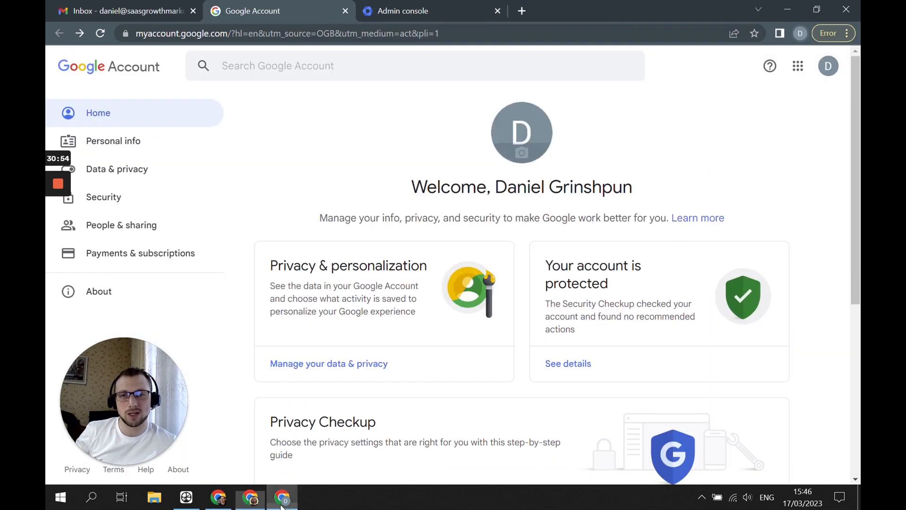
key(ctrl+Tab)
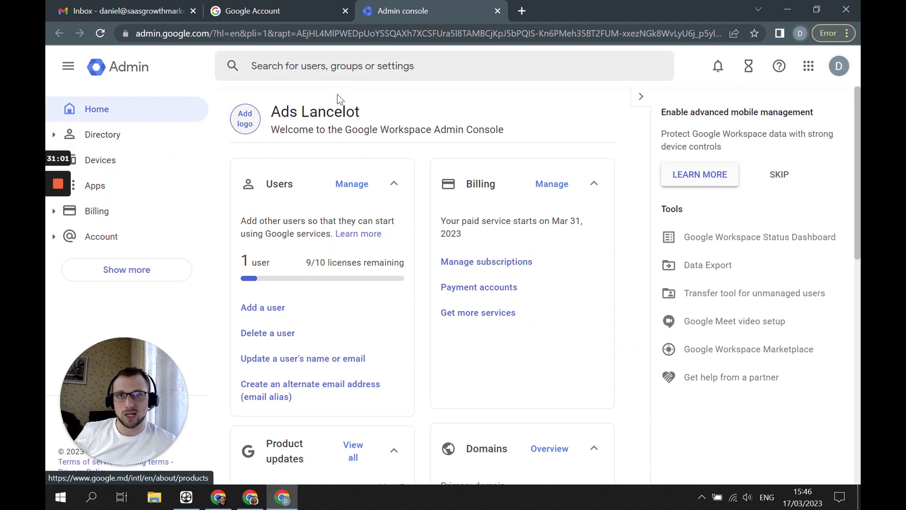
Under Directory > Users, allow users to edit their profile Photo and save.
click(119, 141)
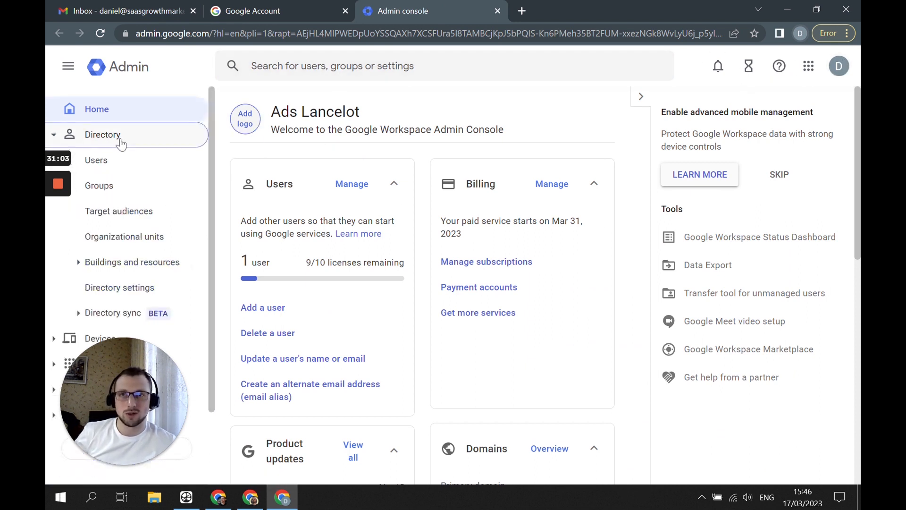
click(143, 166)
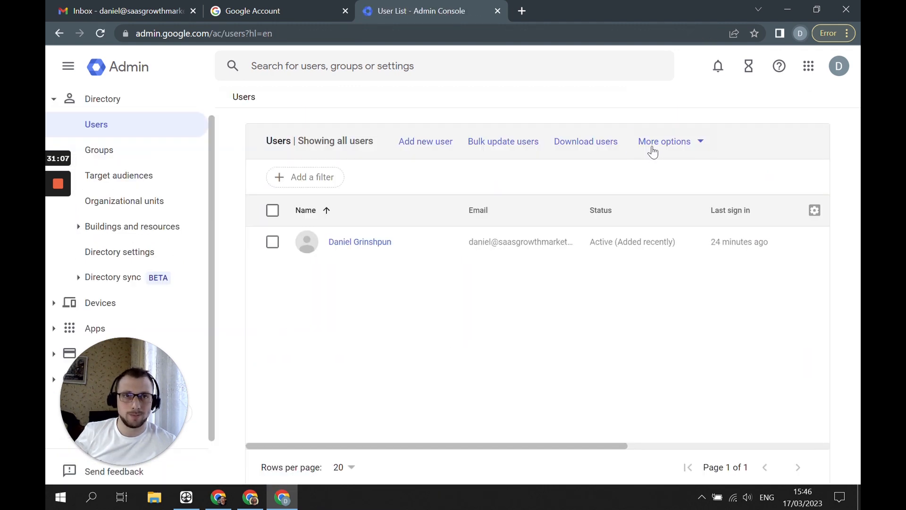
click(659, 142)
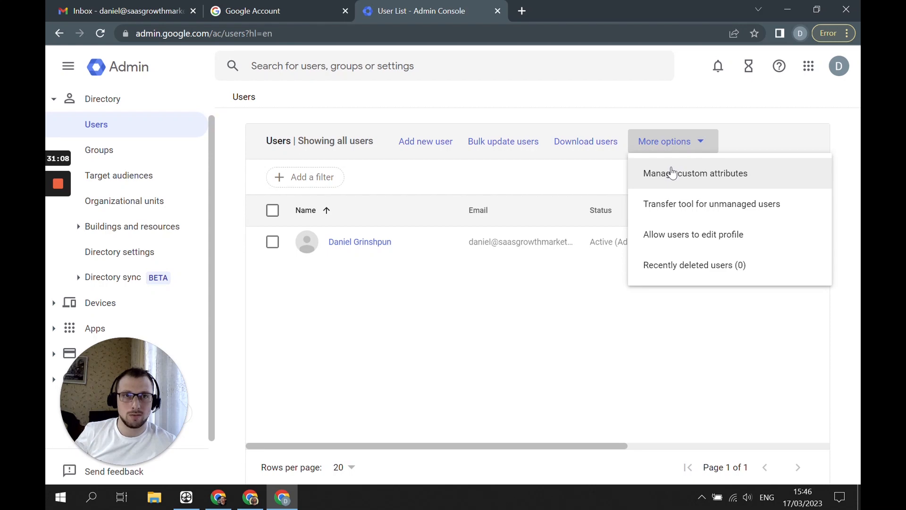
click(680, 235)
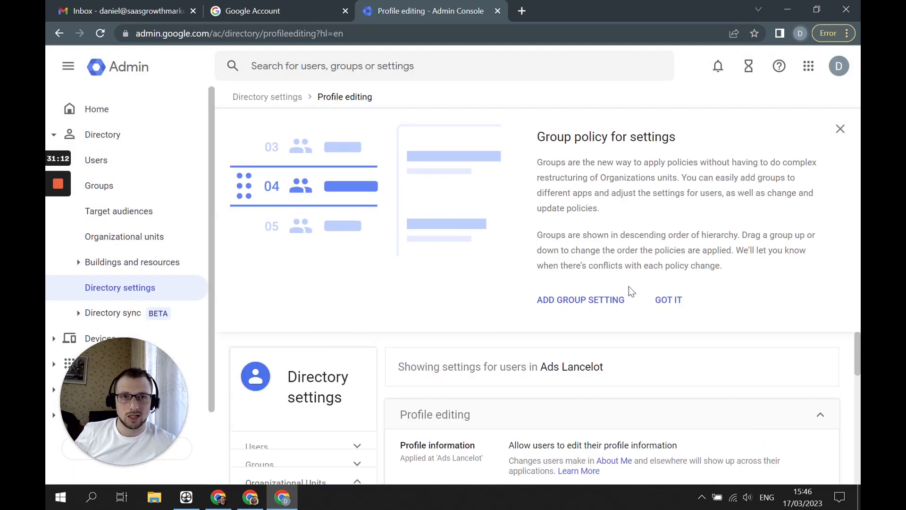
click(669, 299)
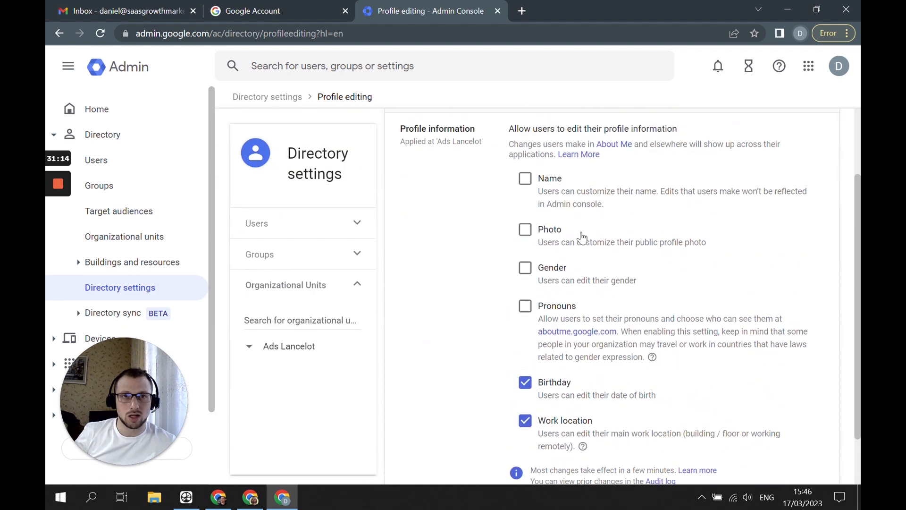
click(526, 230)
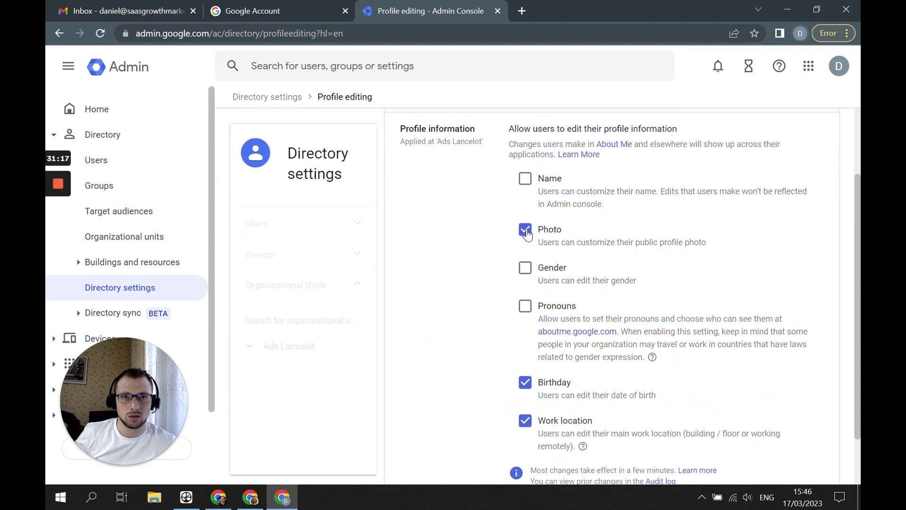
scroll(589, 226, down, 2)
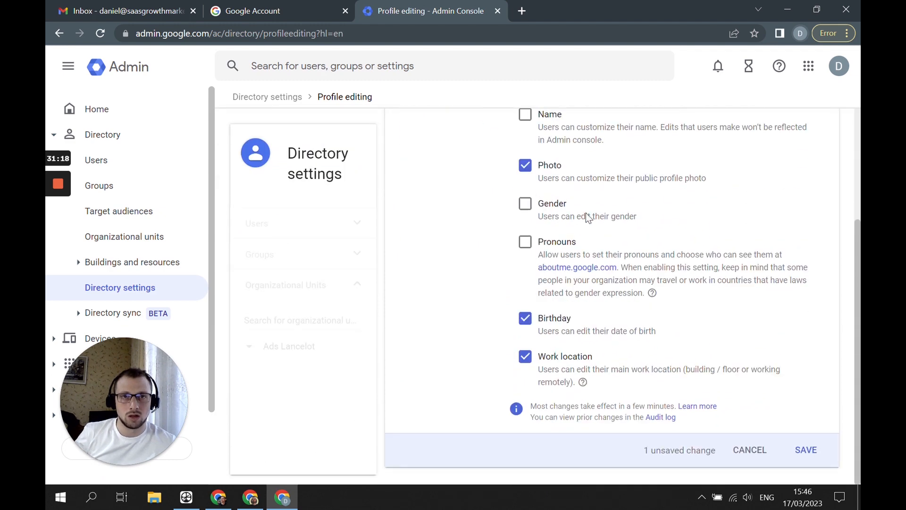
click(806, 449)
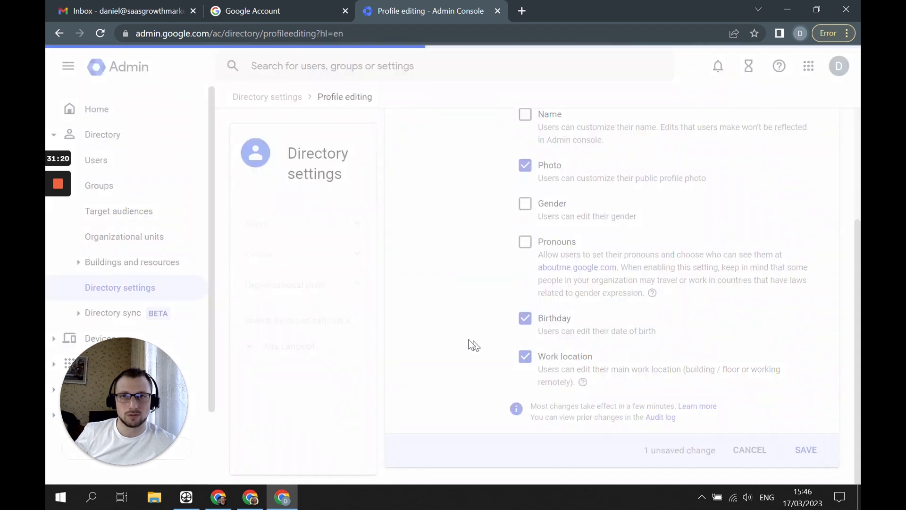
click(325, 5)
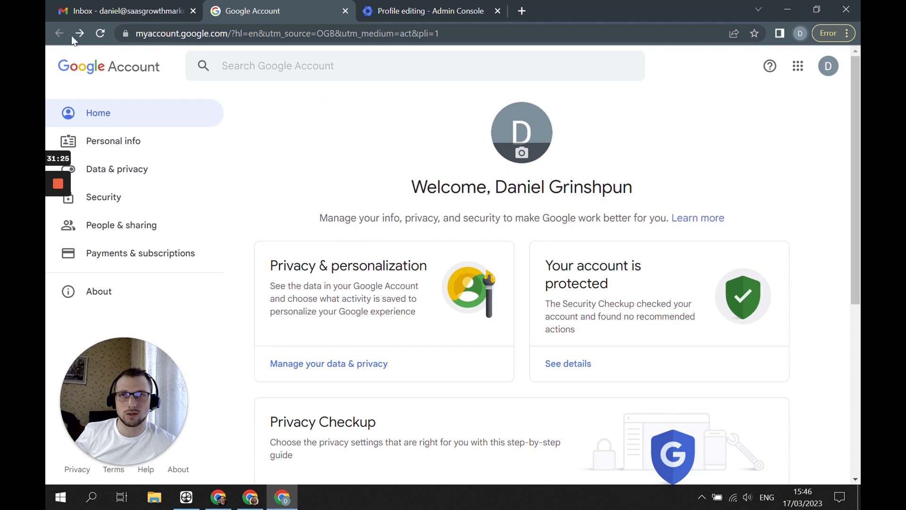
Reload the account page and start adding a profile picture from the computer.
click(109, 32)
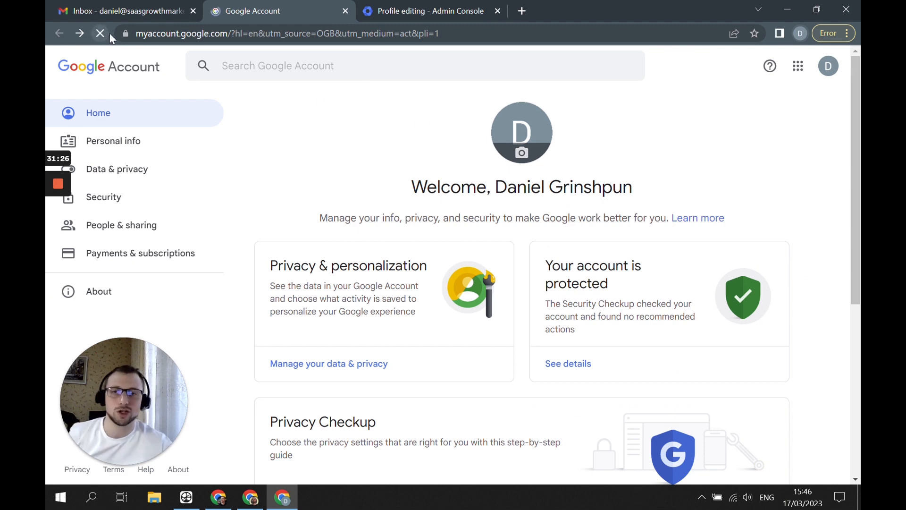
click(528, 155)
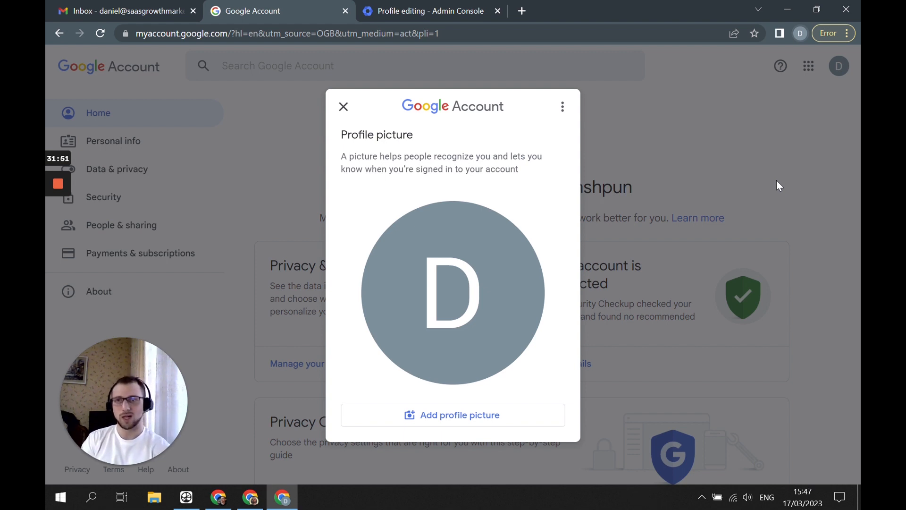
click(441, 413)
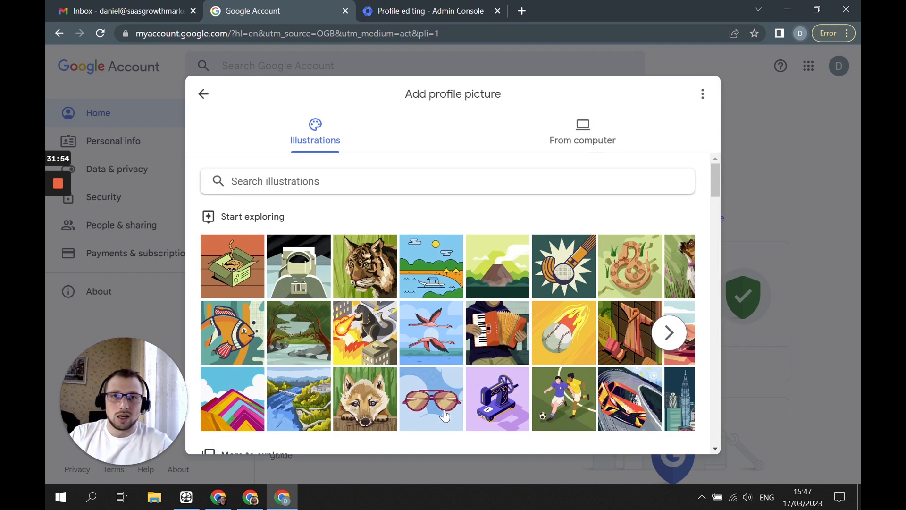
click(609, 143)
Upload the edited portrait from the Desktop photos folder.
click(409, 395)
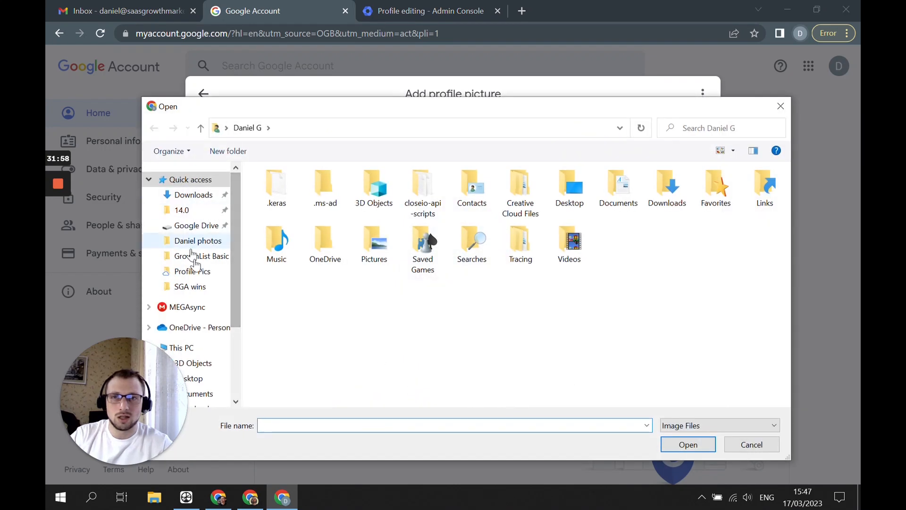
scroll(198, 371, down, 1)
click(205, 360)
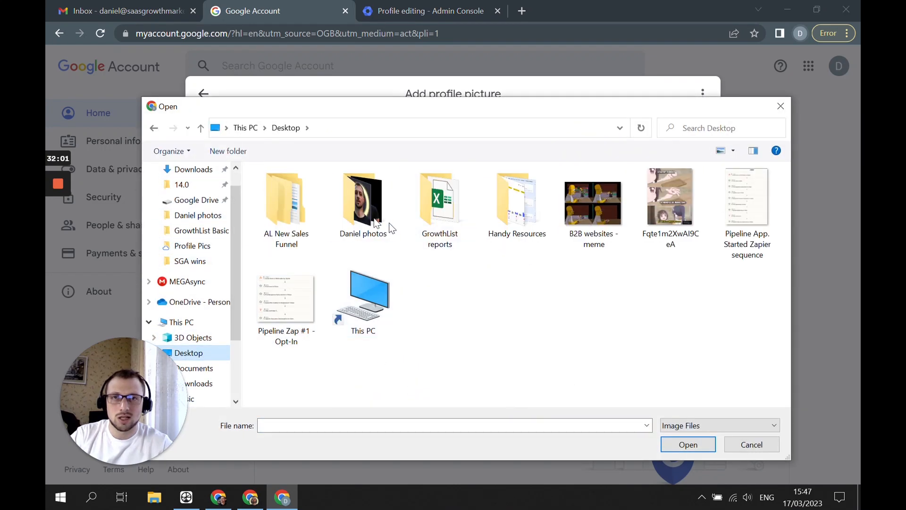
double_click(389, 223)
scroll(448, 306, down, 1)
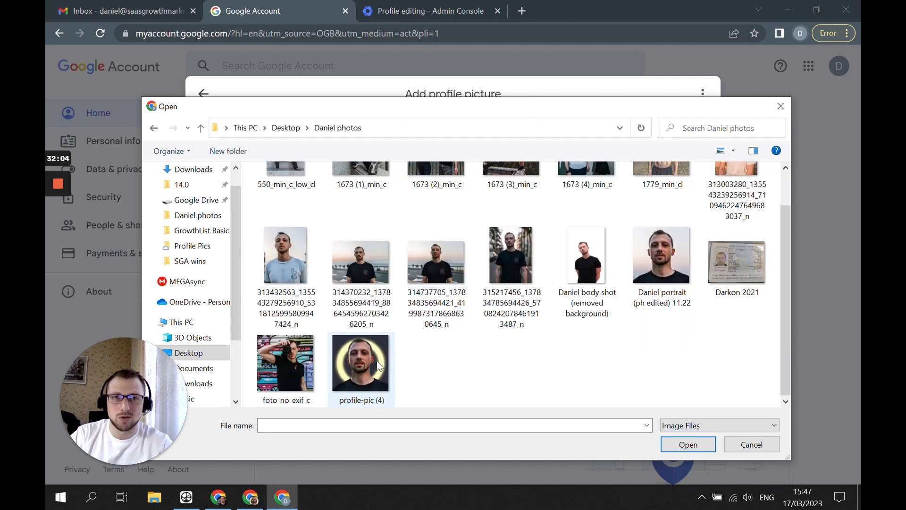
click(671, 276)
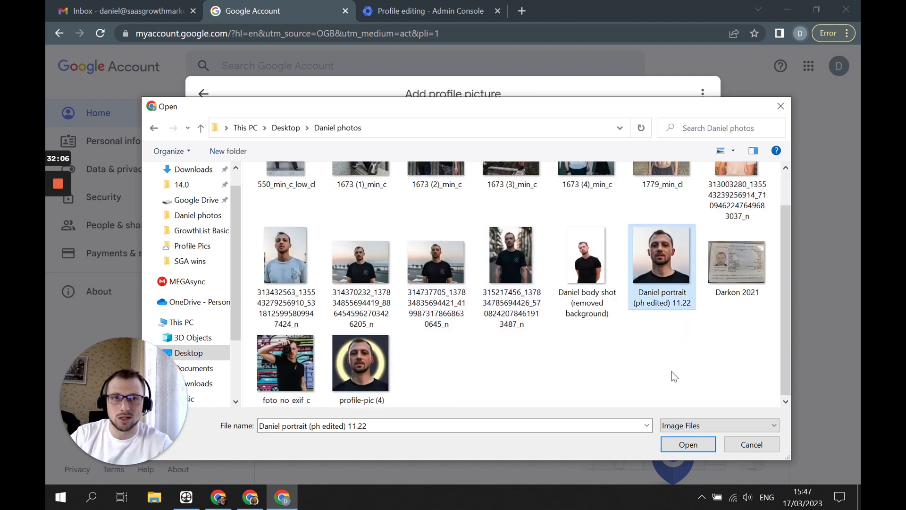
click(696, 445)
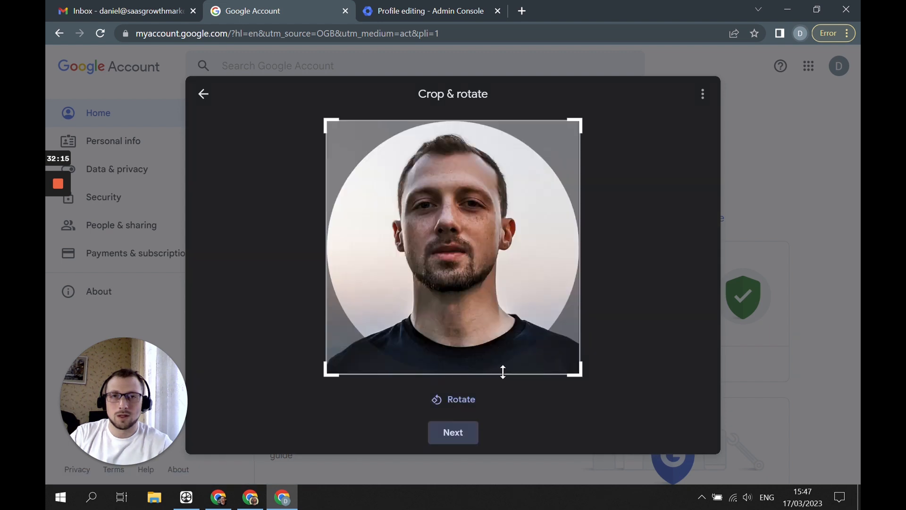
click(463, 431)
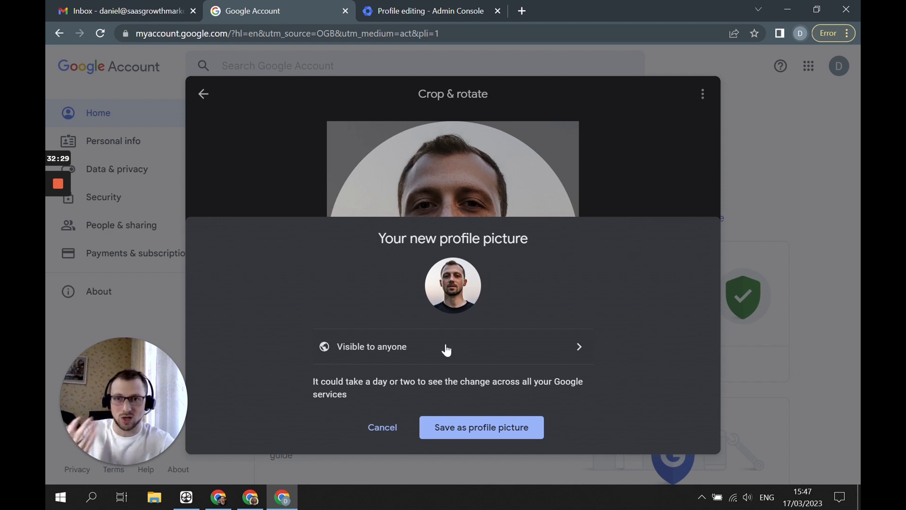
click(482, 428)
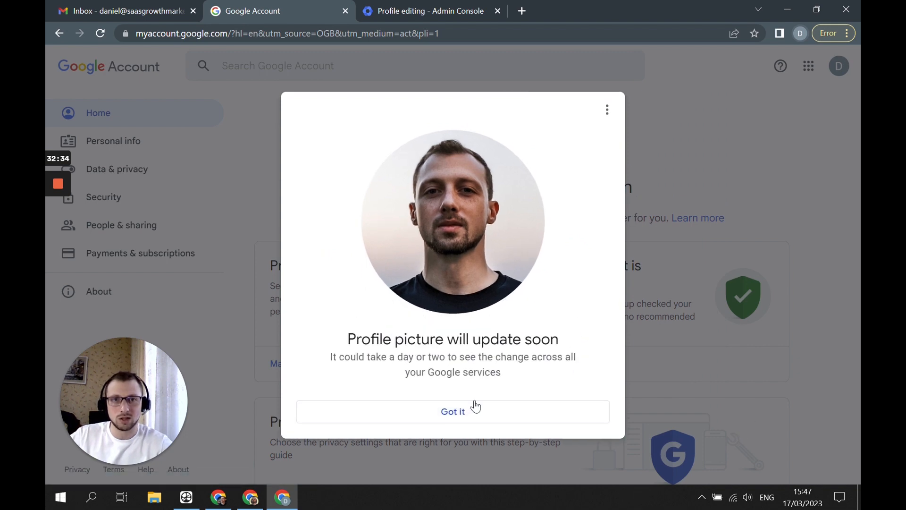
click(473, 410)
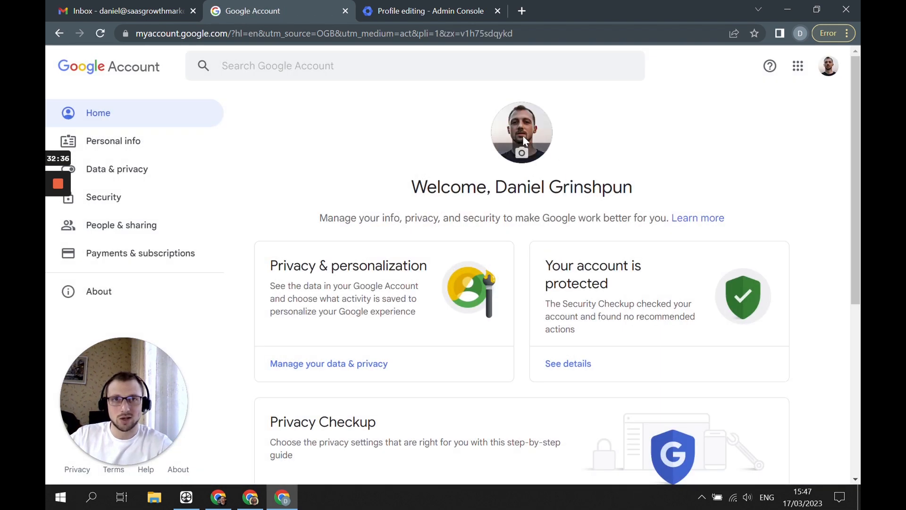
click(524, 130)
click(539, 192)
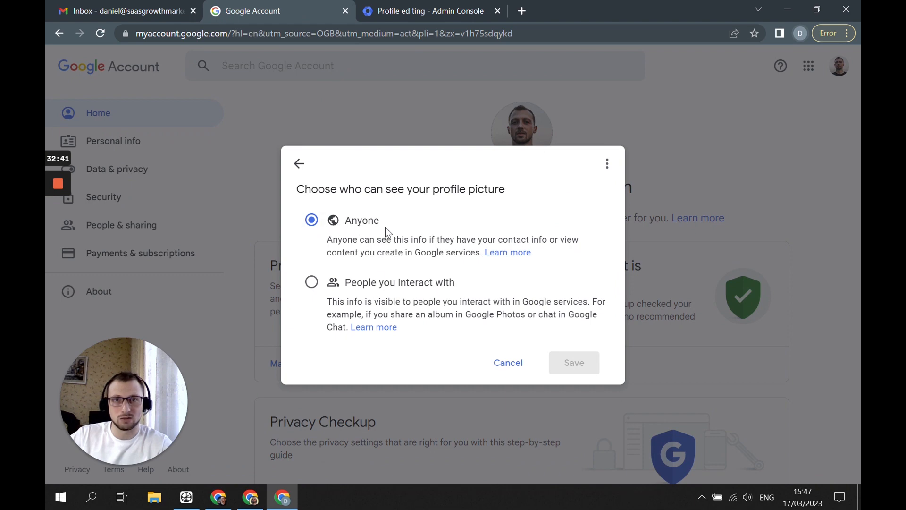
click(730, 154)
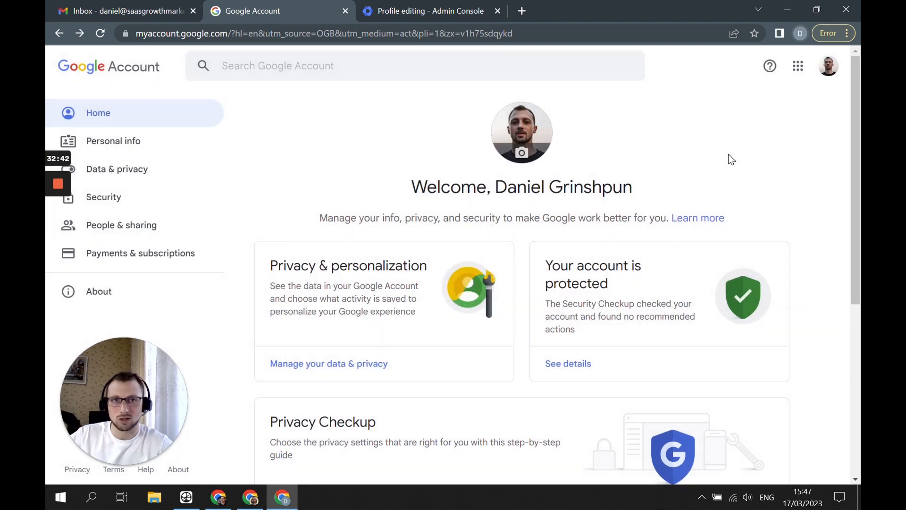
Open the Personal info page and scroll through its sections.
click(145, 151)
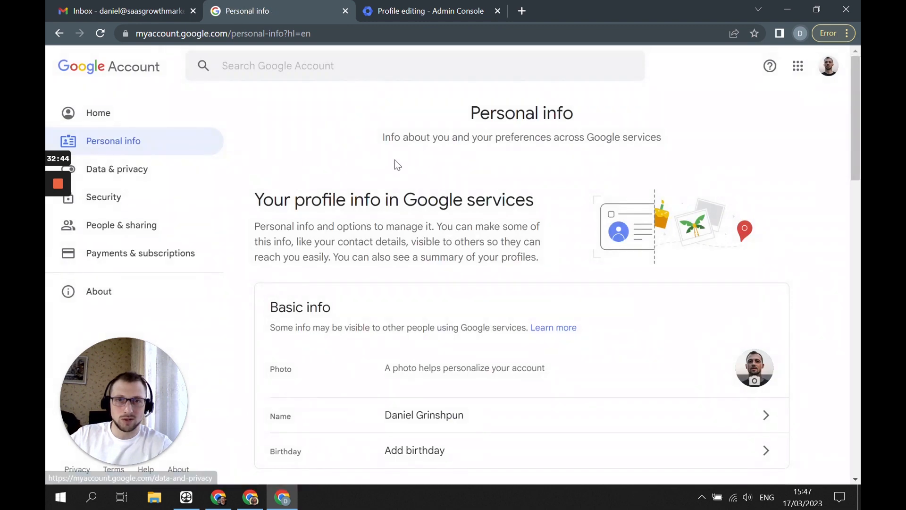
scroll(546, 203, down, 4)
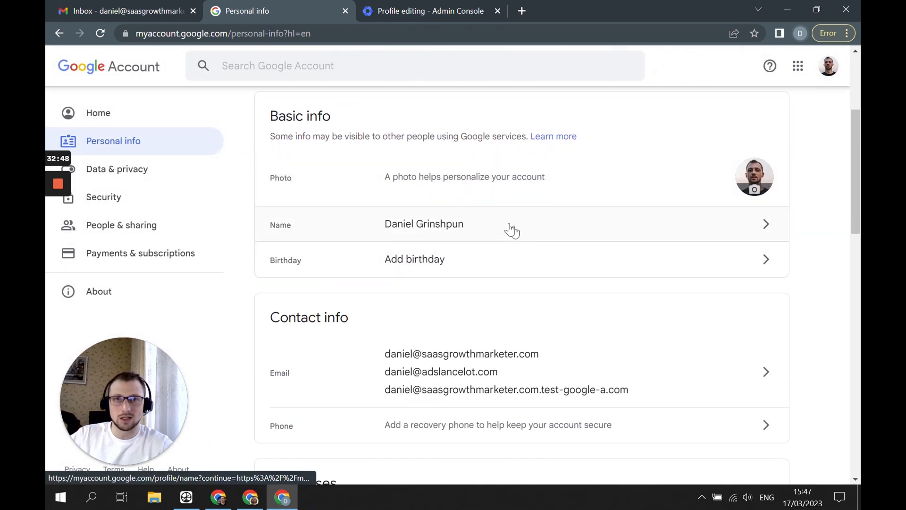
scroll(472, 361, down, 1)
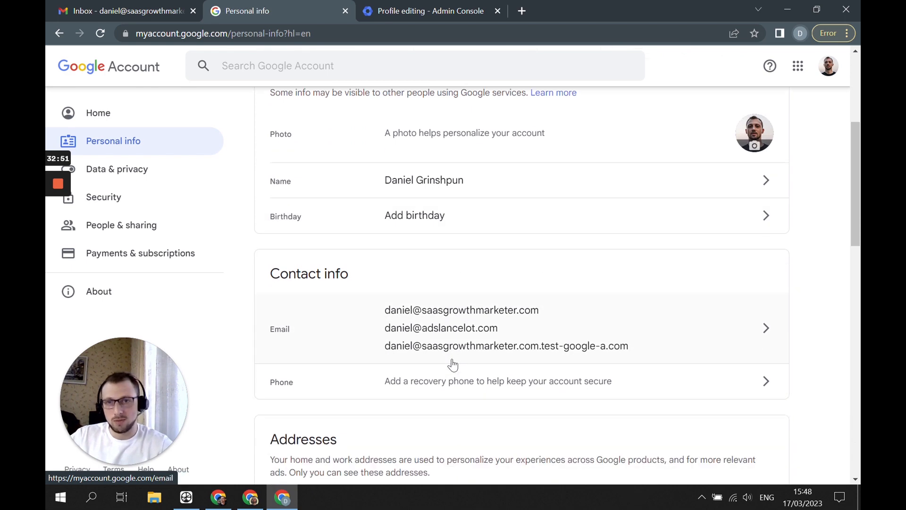
scroll(473, 363, down, 8)
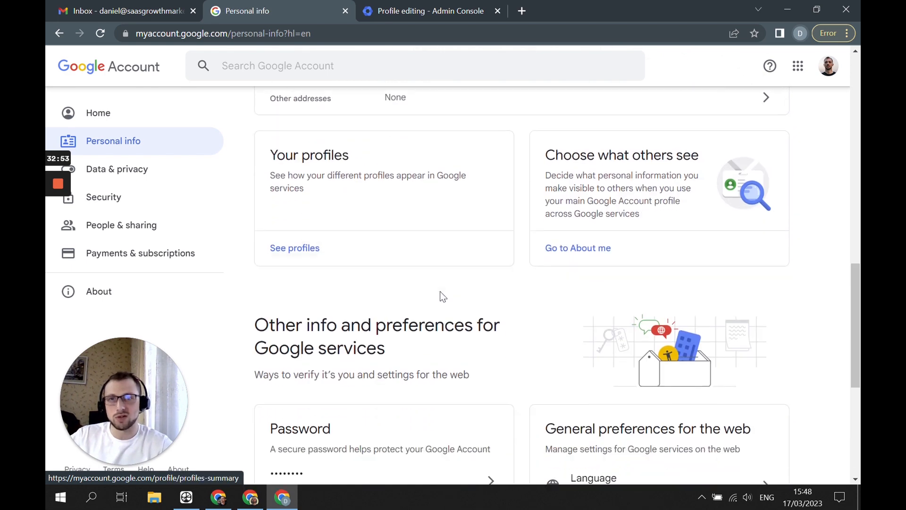
scroll(440, 295, up, 6)
scroll(528, 302, up, 6)
scroll(604, 321, down, 4)
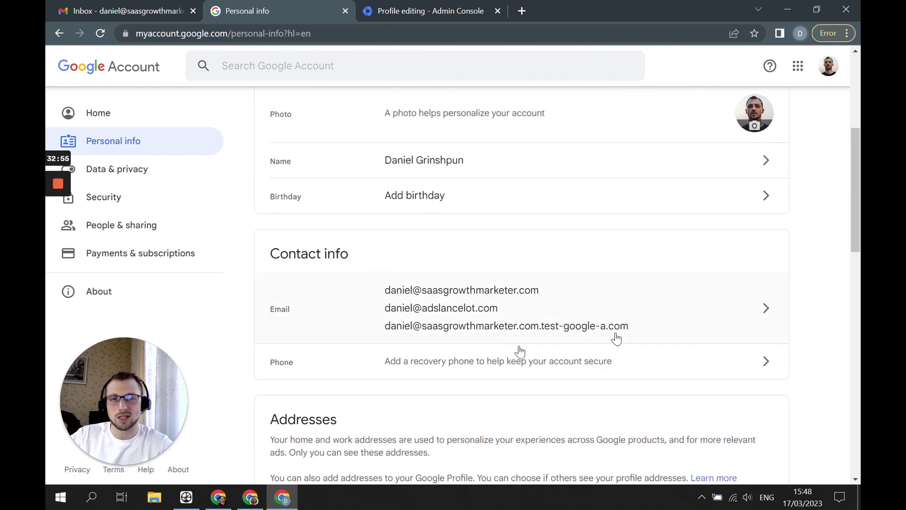
scroll(824, 318, up, 2)
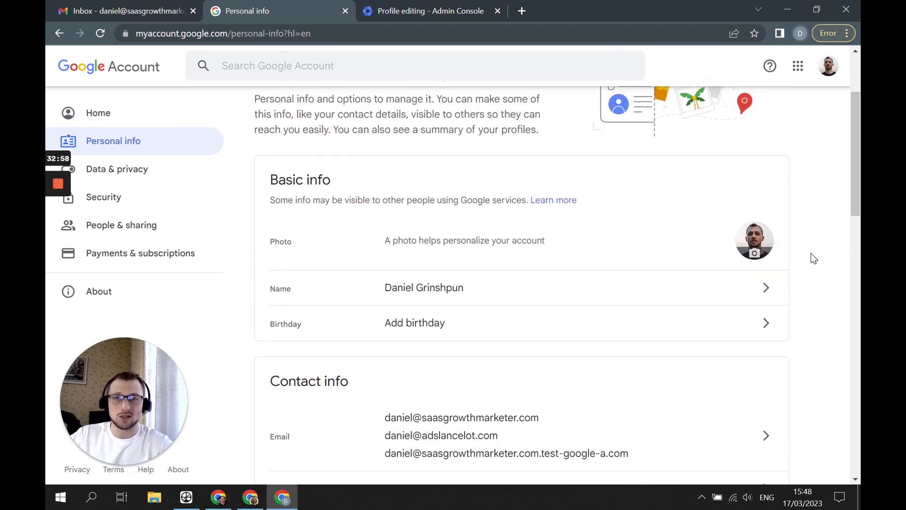
scroll(812, 254, down, 1)
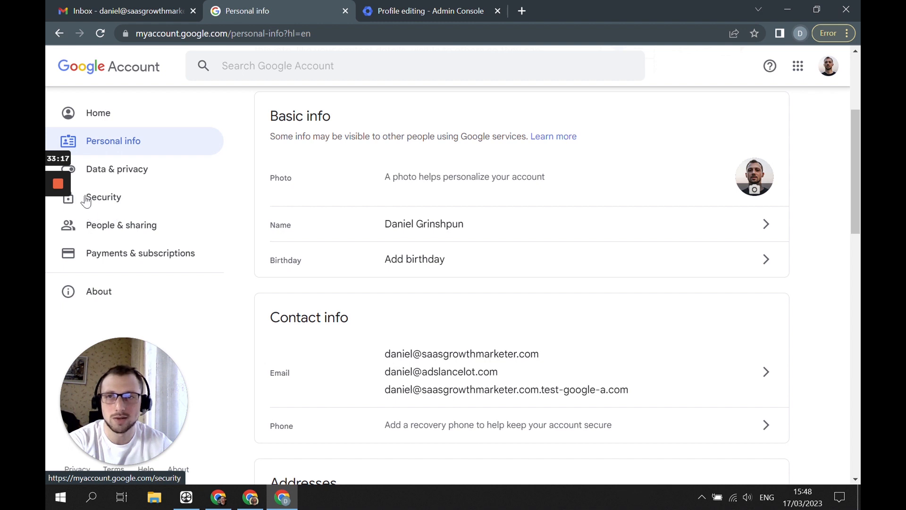
Browse another Google Account sidebar page, then switch to the Canva slide deck.
mouse_move(61, 220)
click(58, 236)
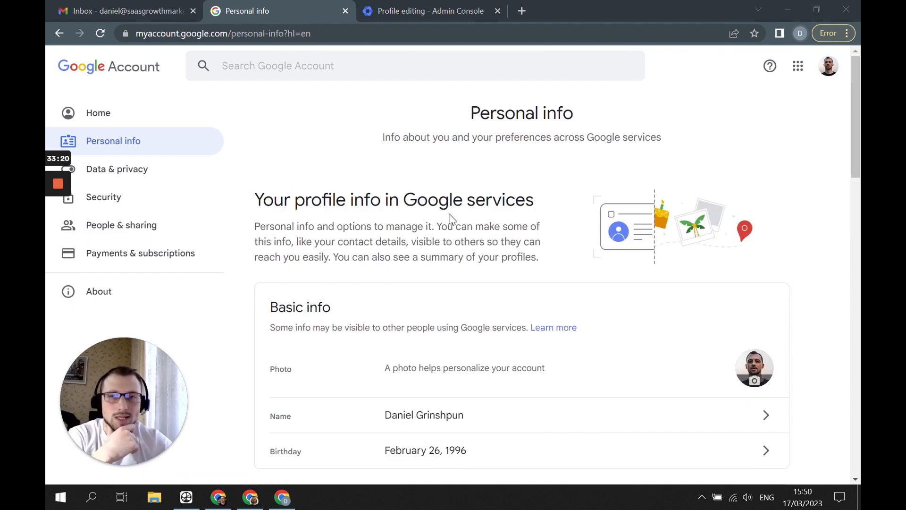
scroll(453, 216, down, 5)
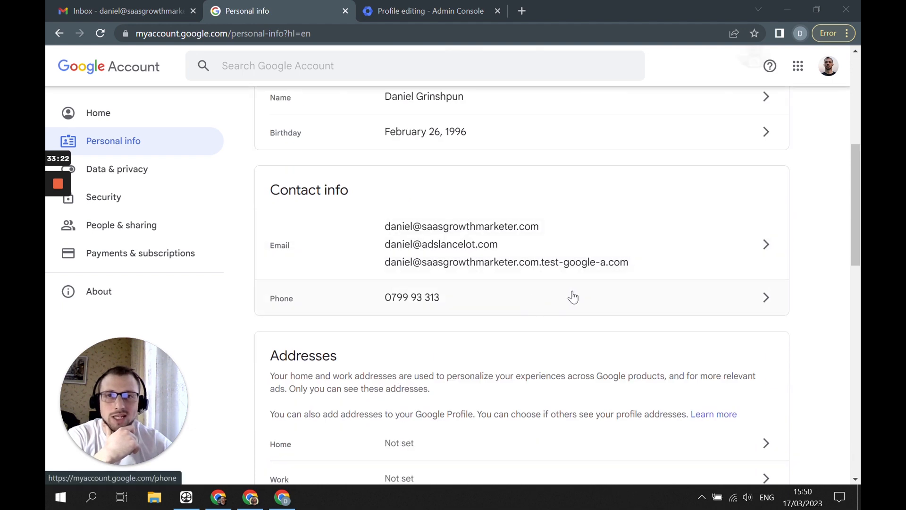
scroll(482, 276, up, 2)
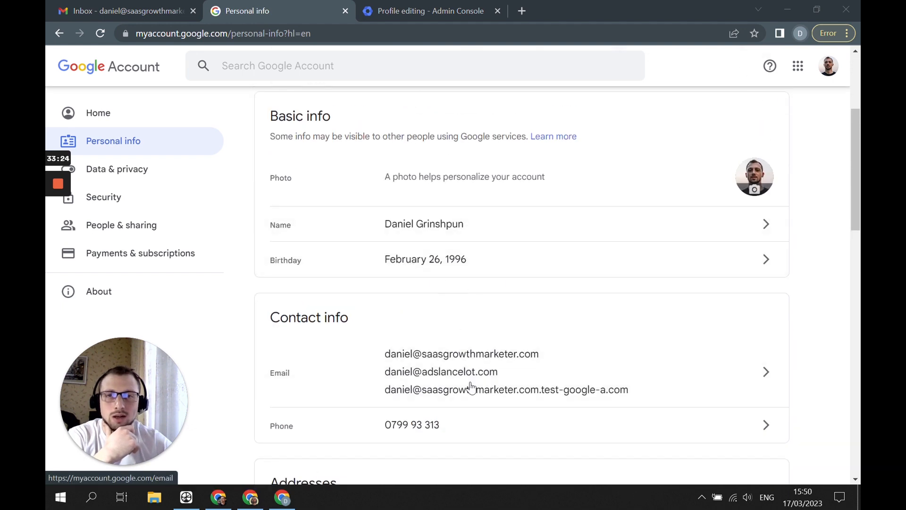
scroll(471, 387, down, 4)
scroll(527, 115, down, 3)
scroll(466, 284, up, 2)
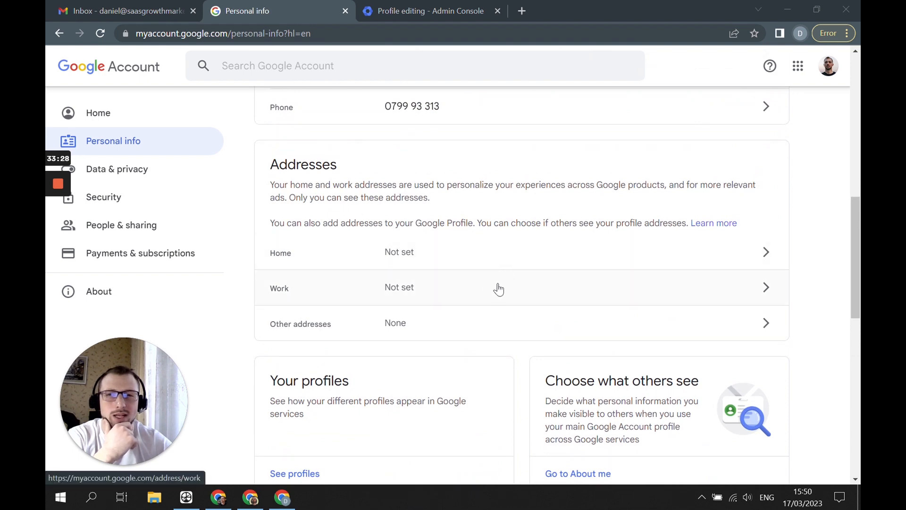
scroll(561, 312, up, 1)
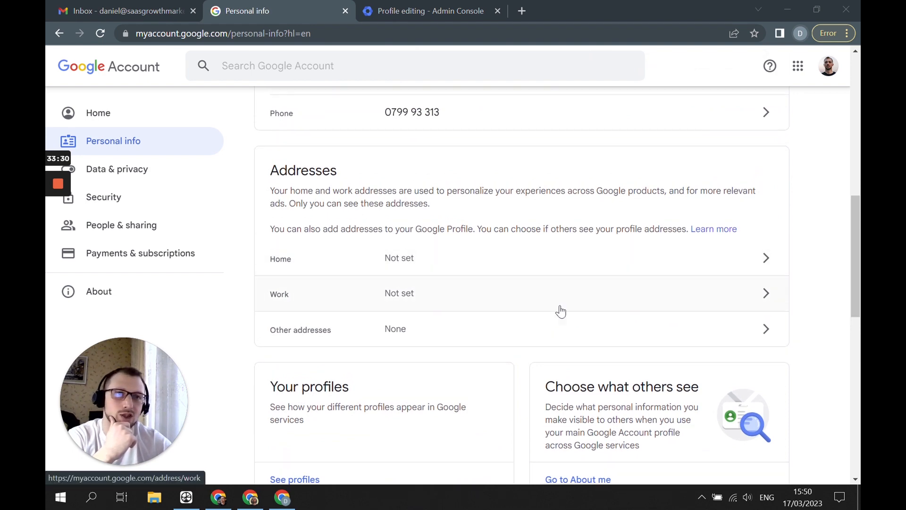
scroll(584, 318, up, 10)
scroll(598, 277, down, 1)
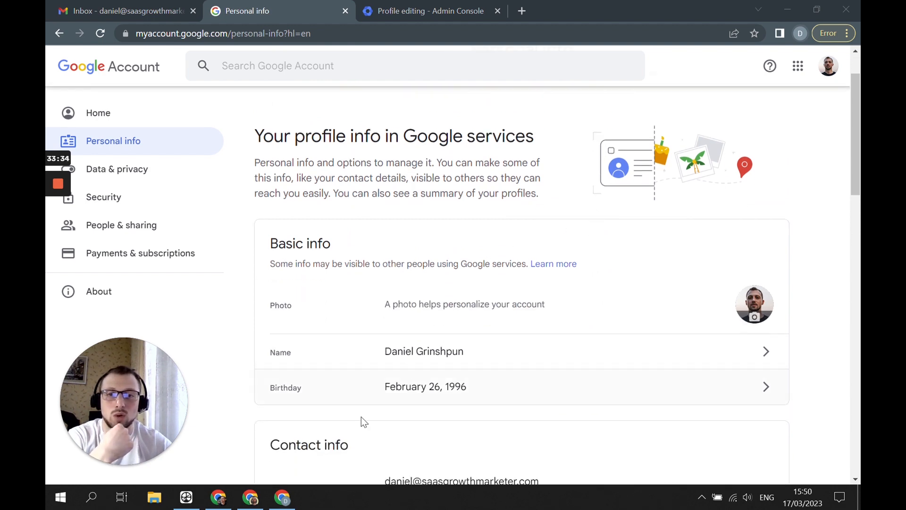
click(257, 499)
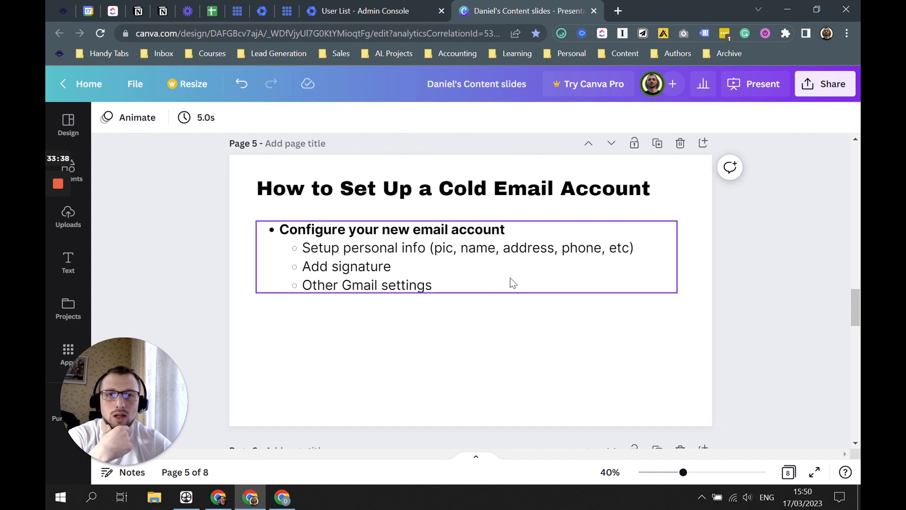
scroll(511, 278, down, 5)
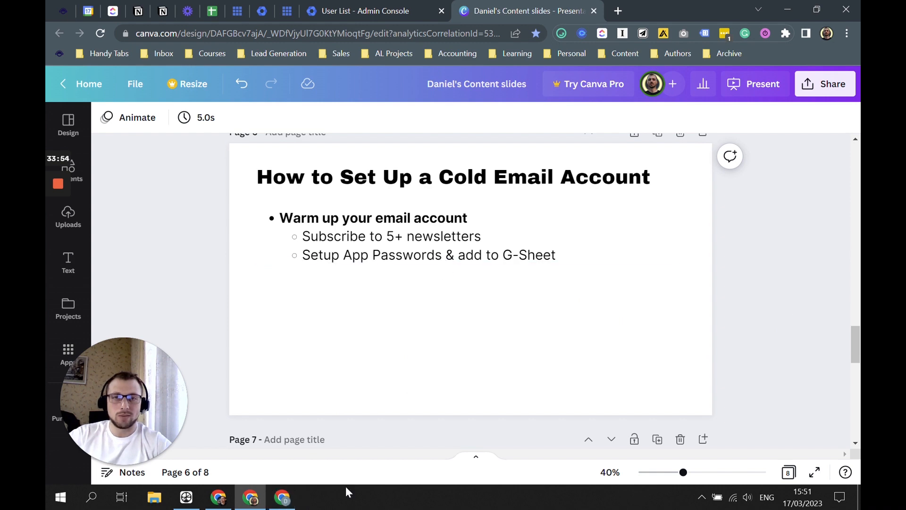
click(285, 500)
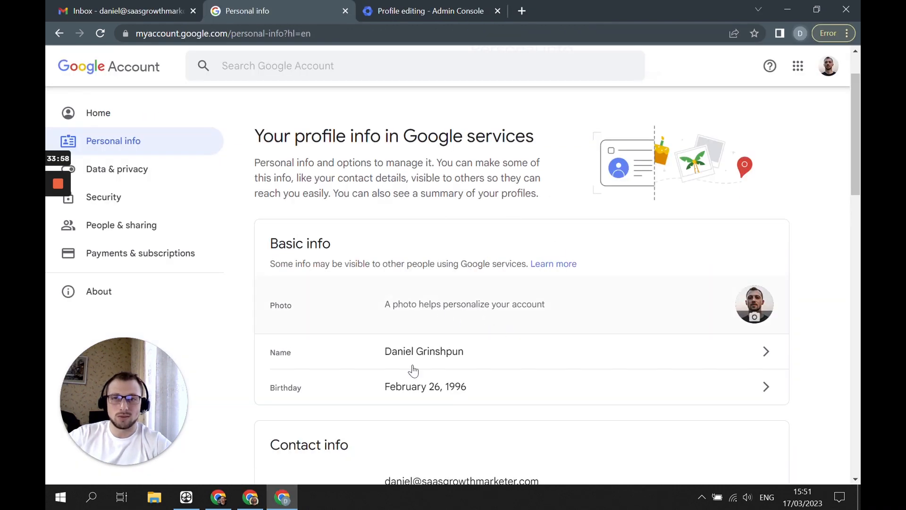
Unpin the CLIENT - Email App Passwords [TEMPLATE] sheet tab and move it to the end.
key(alt+Tab)
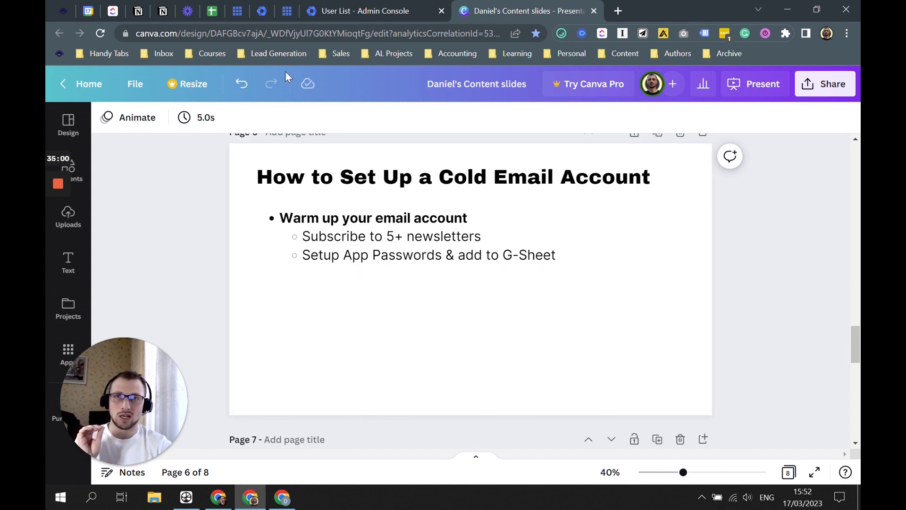
right_click(214, 10)
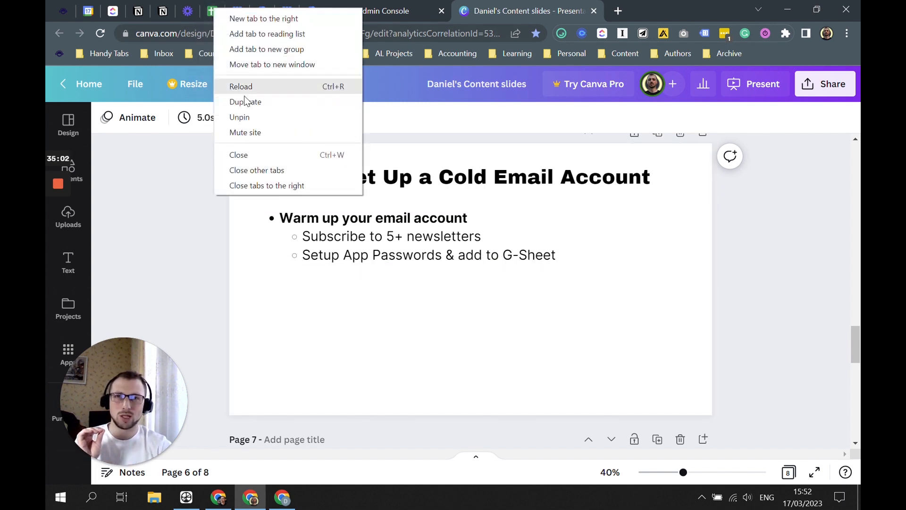
click(239, 117)
drag(354, 10, 631, 6)
Enter the new account's email address in cell A5, leaving B5 for the app password.
click(167, 180)
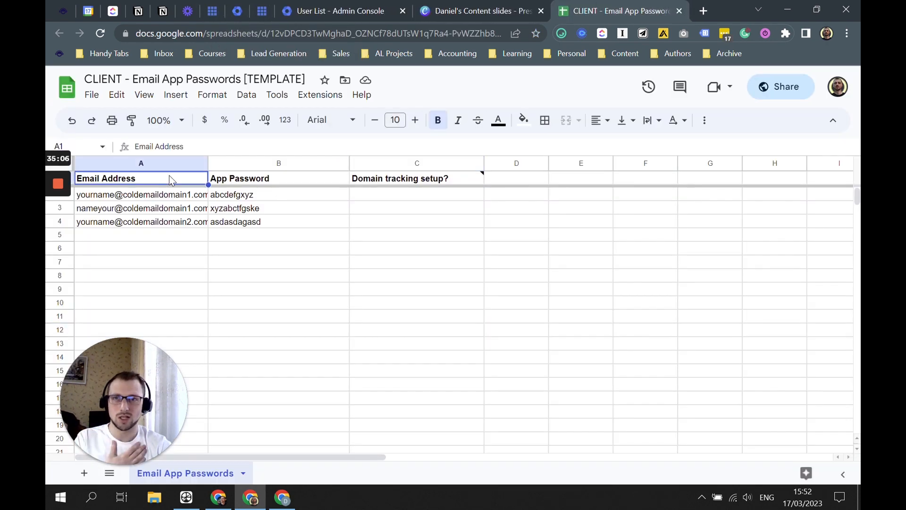
click(212, 179)
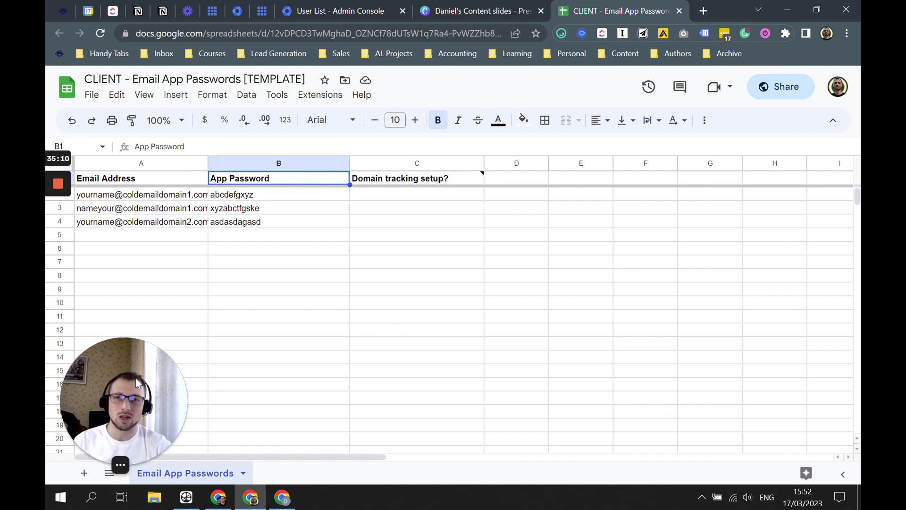
drag(156, 424, 849, 421)
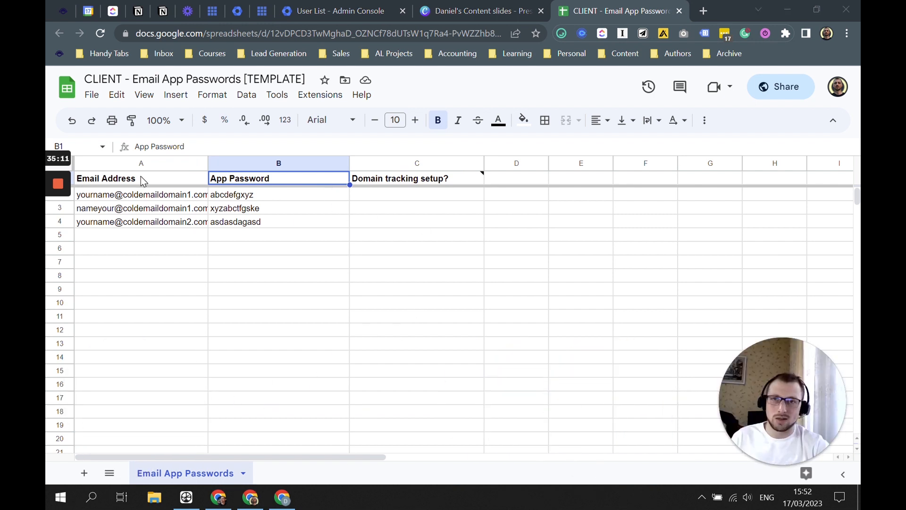
click(127, 236)
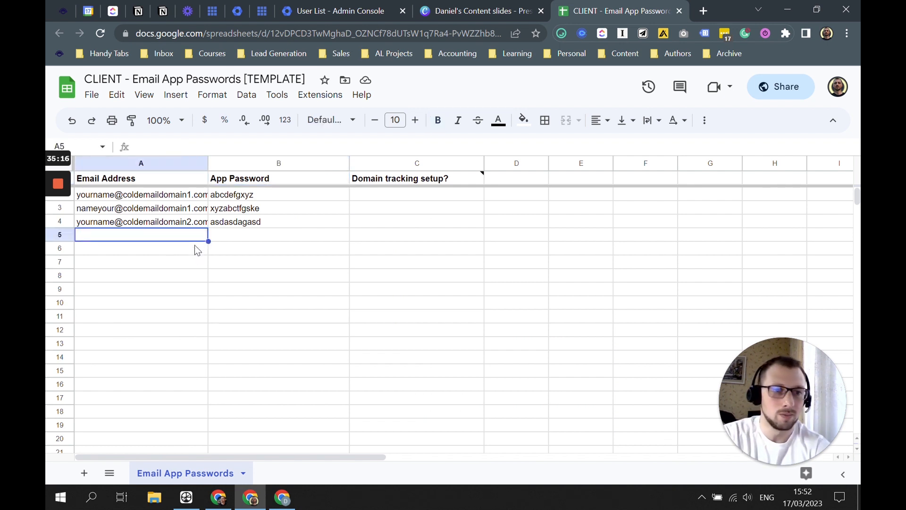
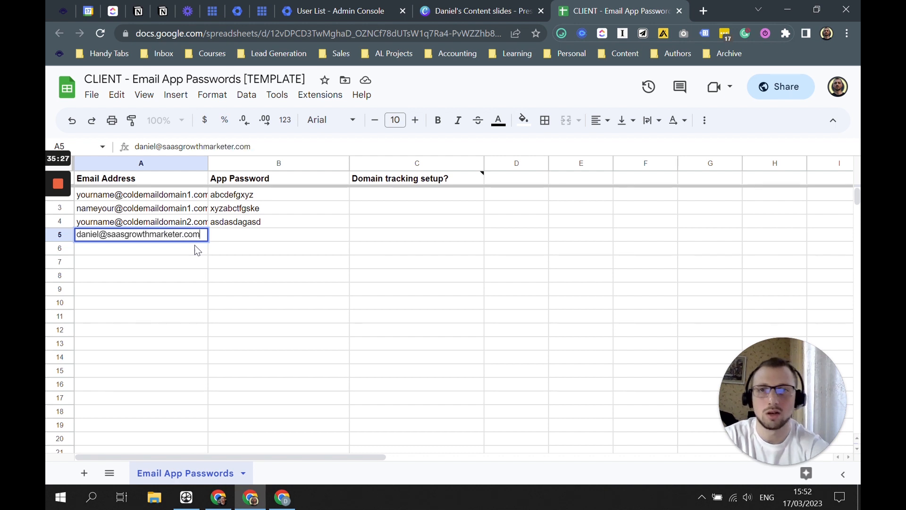
click(260, 234)
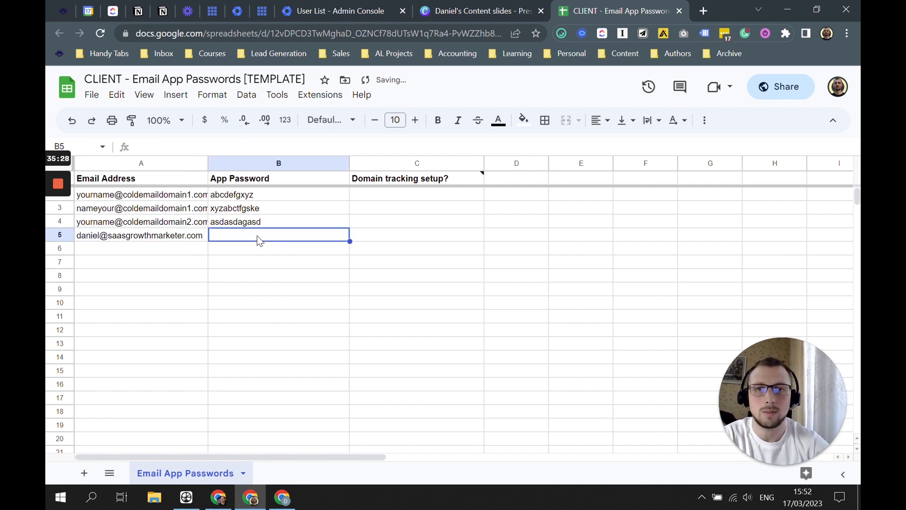
Bring the Google Account Personal info browser window forward.
mouse_move(284, 497)
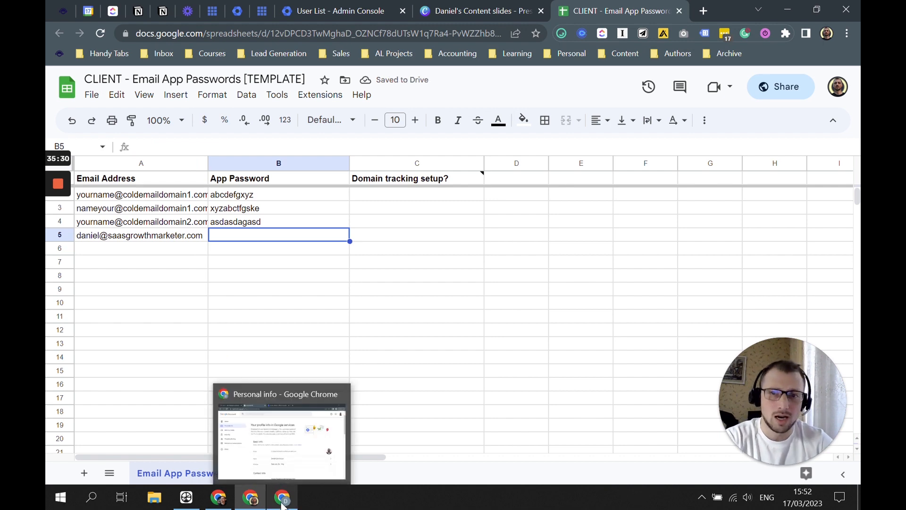
mouse_move(309, 433)
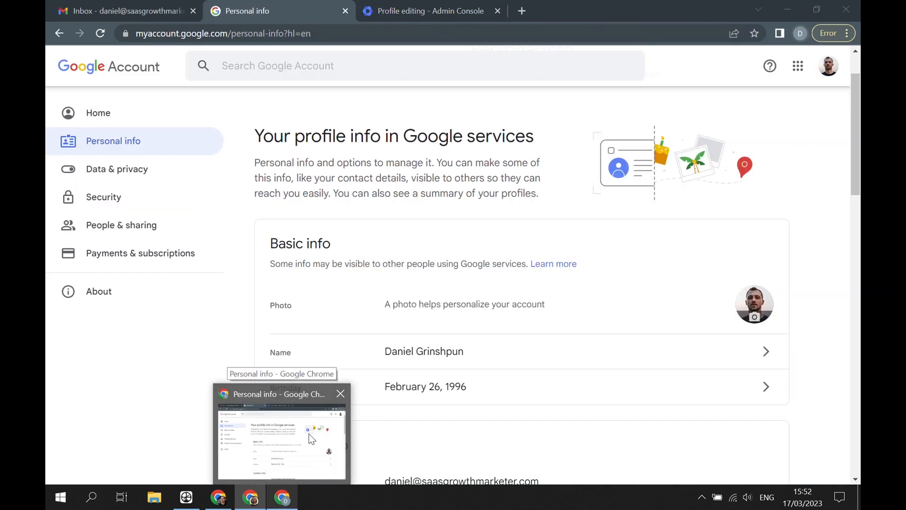
click(309, 433)
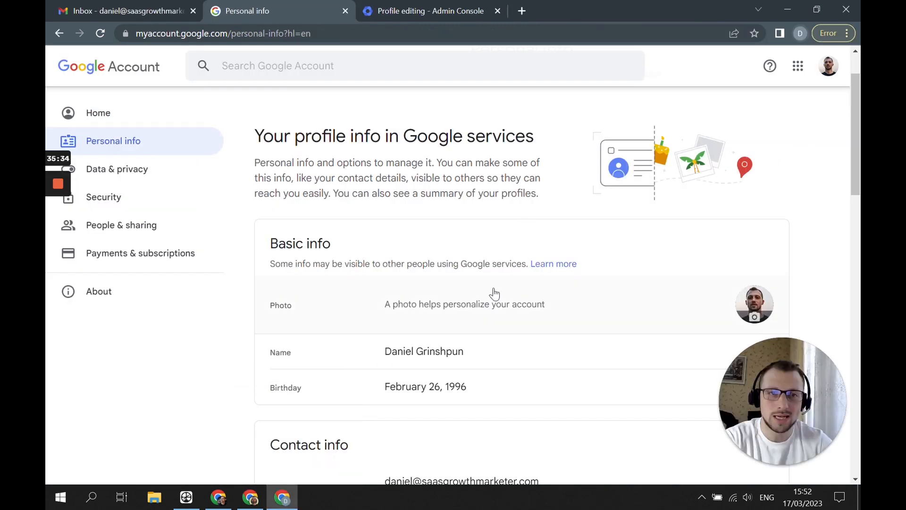
drag(791, 409, 198, 407)
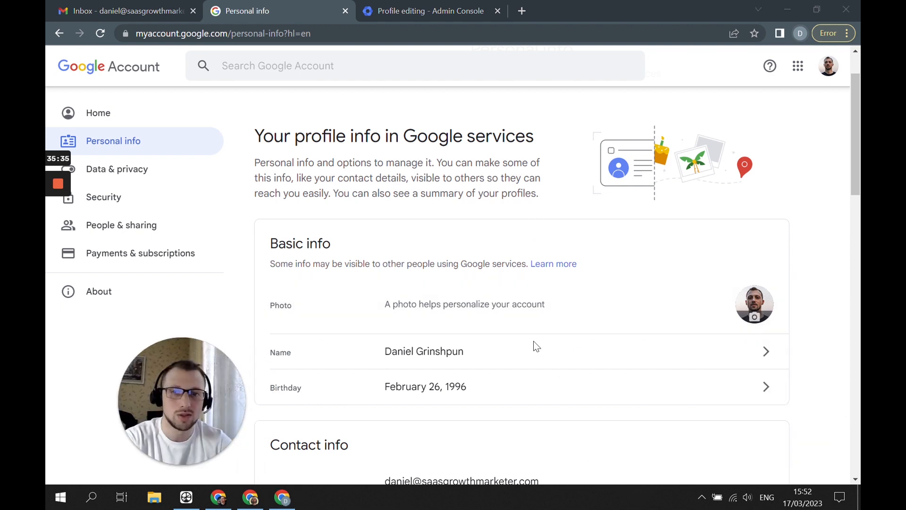
scroll(535, 329, down, 5)
scroll(493, 316, down, 4)
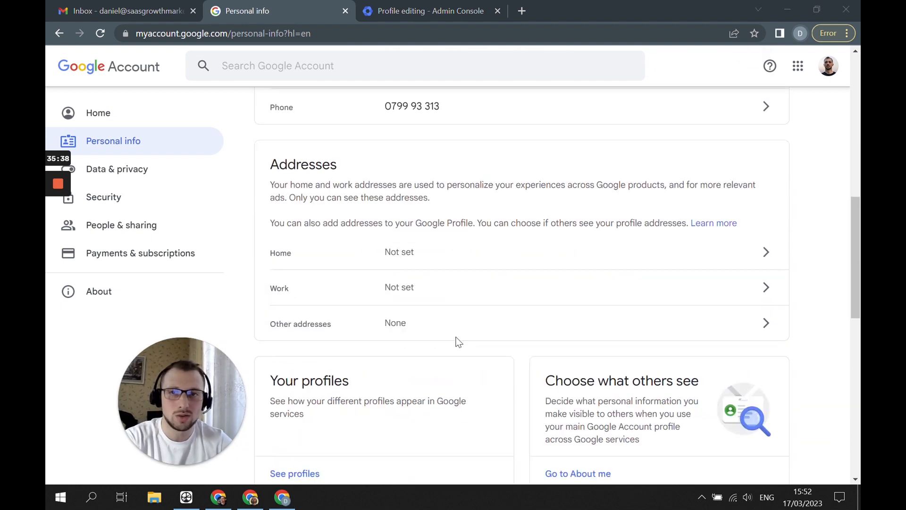
Go to Security and start the 2-Step Verification setup.
click(171, 202)
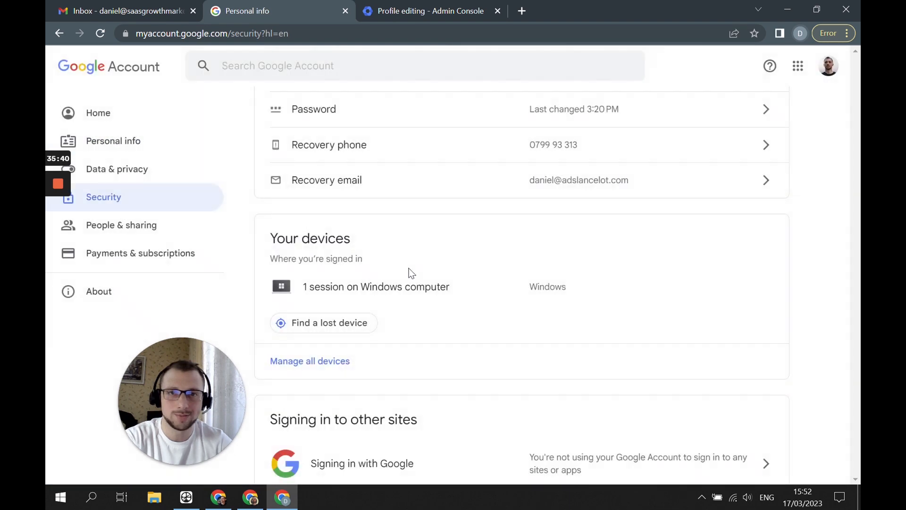
scroll(448, 270, down, 5)
scroll(467, 265, down, 3)
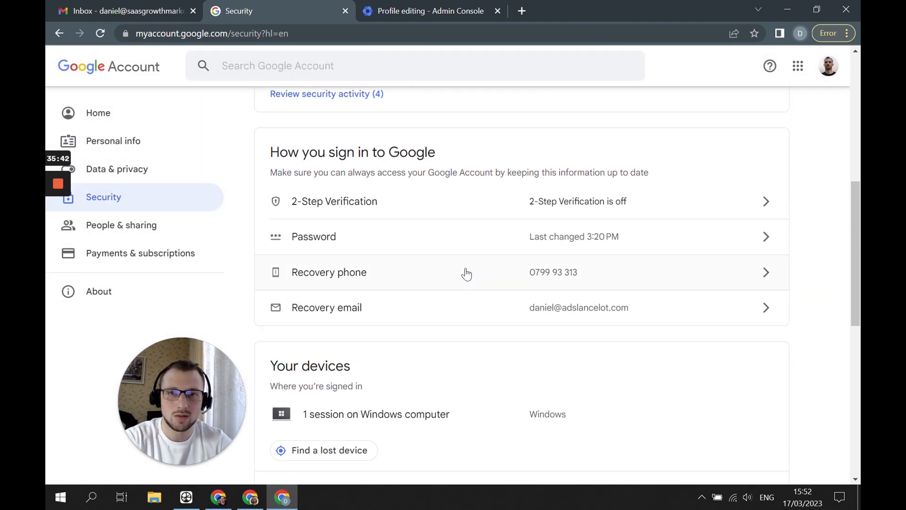
scroll(456, 282, down, 2)
scroll(453, 291, up, 4)
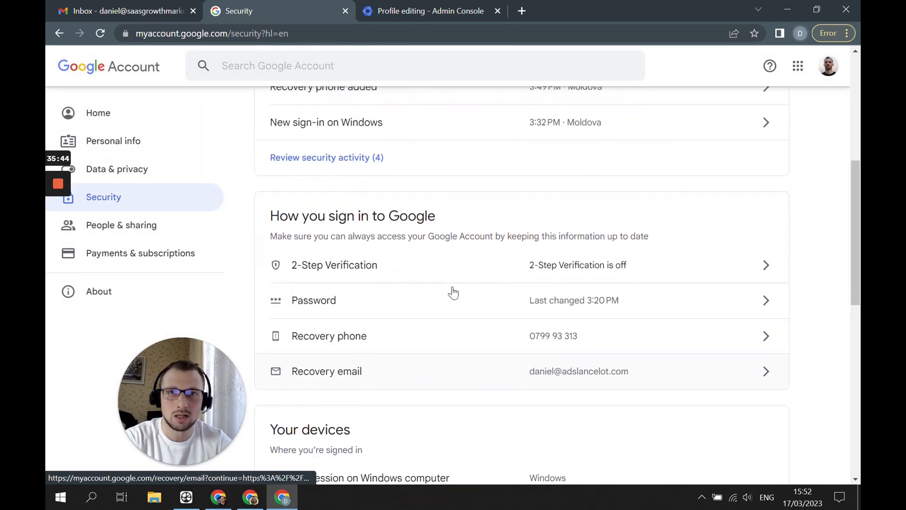
click(482, 276)
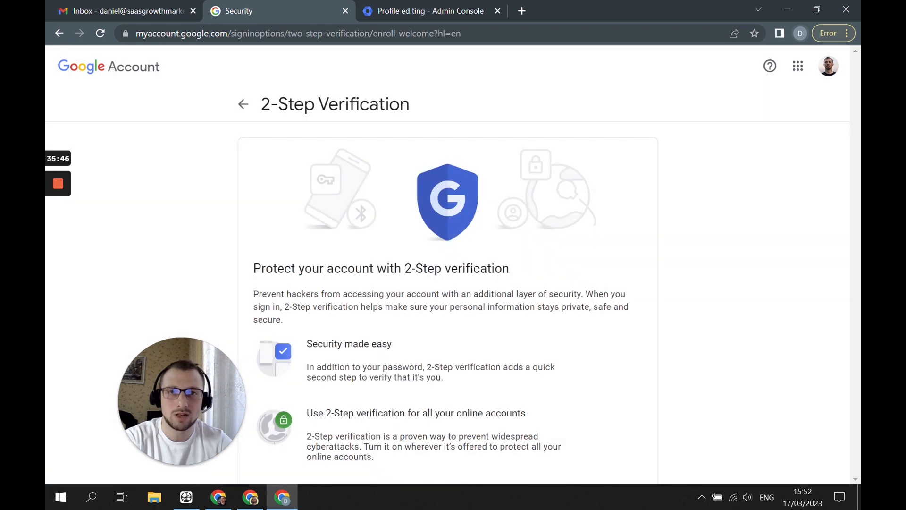
Turn on 2-Step Verification with the account's phone number, confirming it with the texted code.
scroll(476, 341, down, 3)
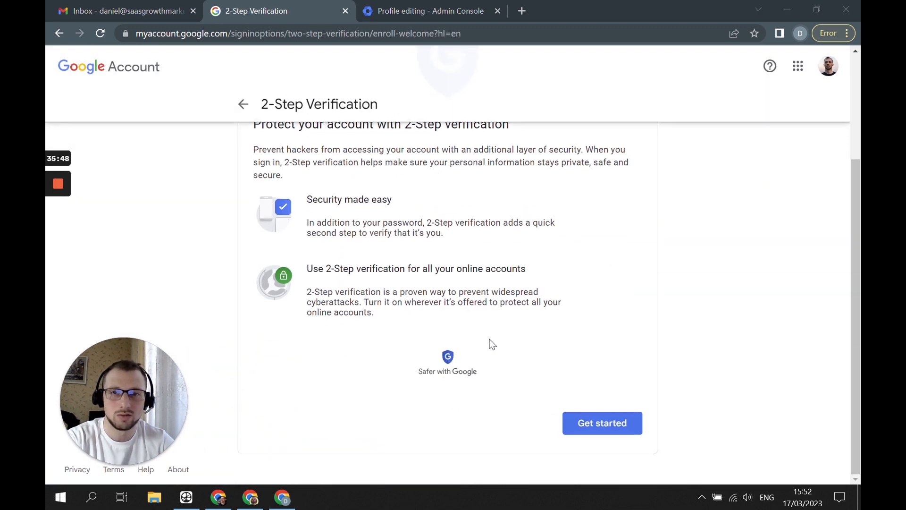
click(580, 421)
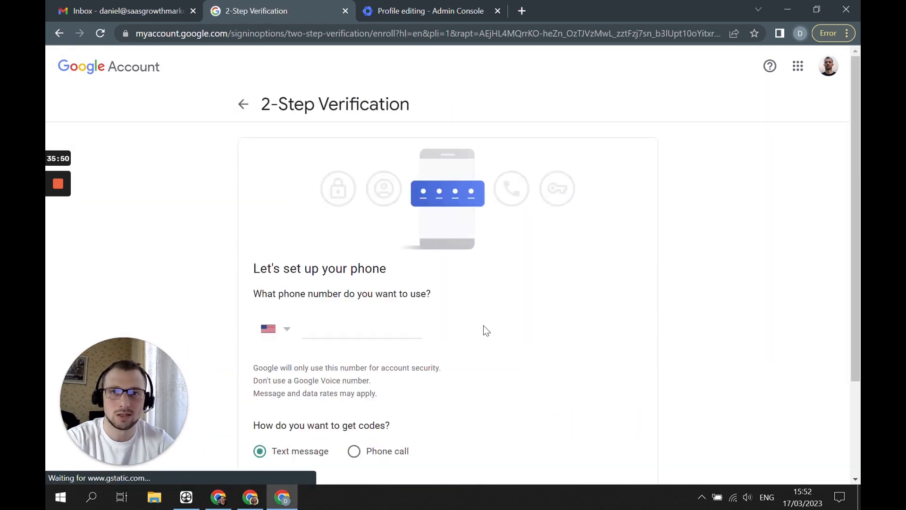
scroll(462, 294, down, 3)
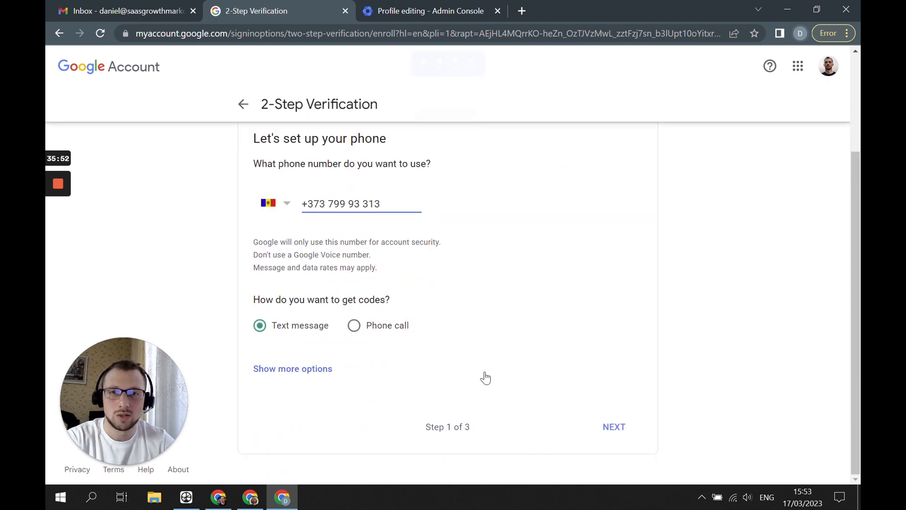
click(604, 428)
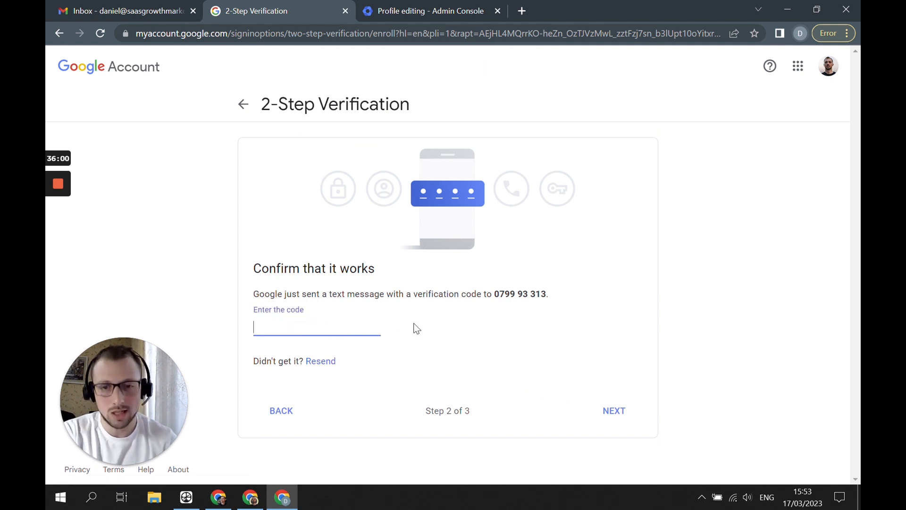
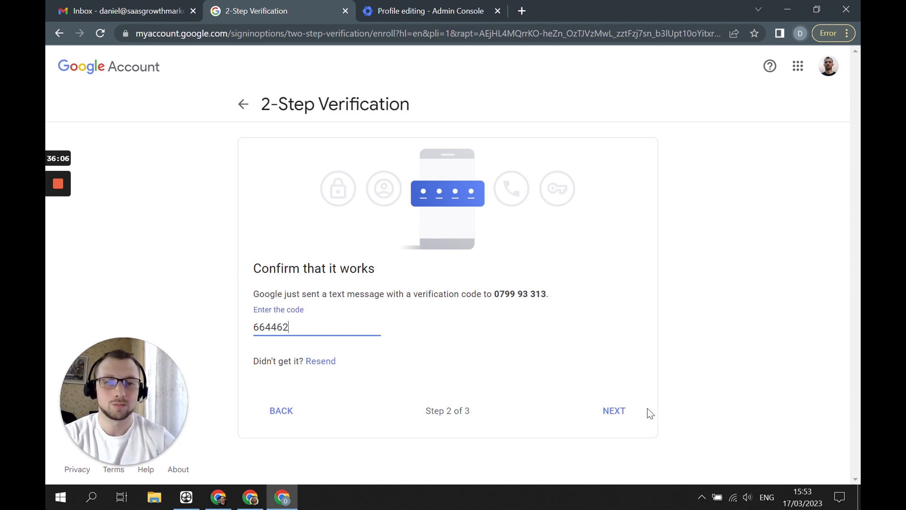
click(616, 412)
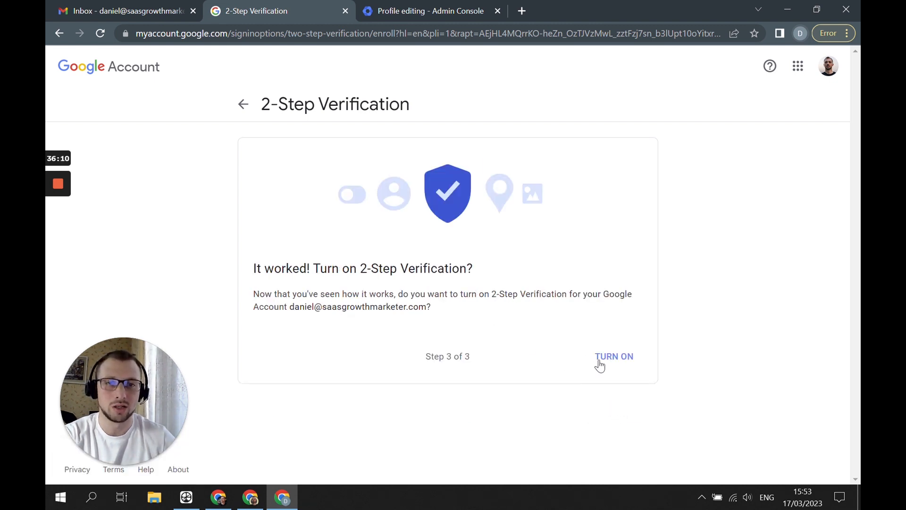
click(599, 361)
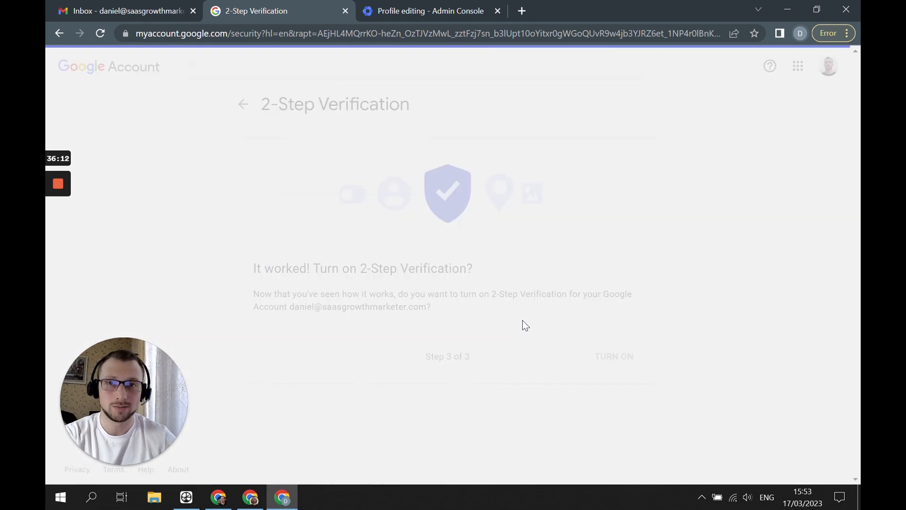
scroll(524, 306, down, 8)
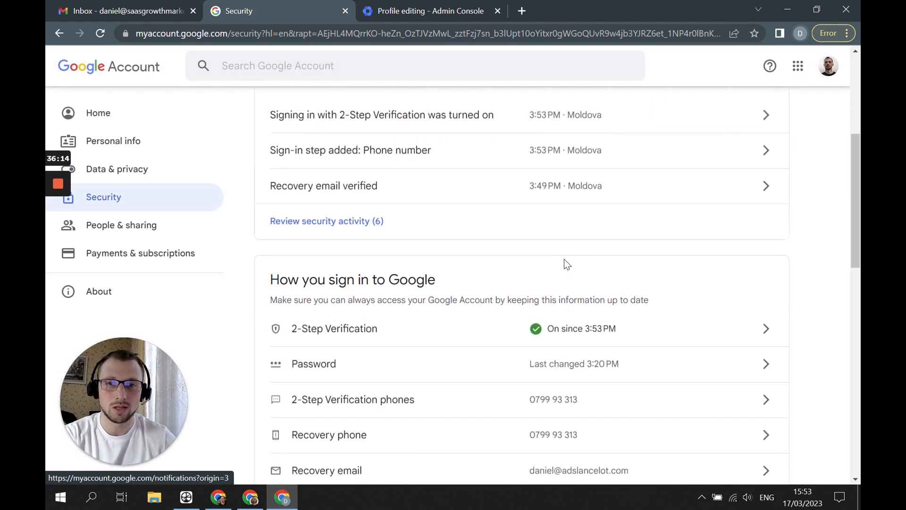
scroll(460, 327, down, 5)
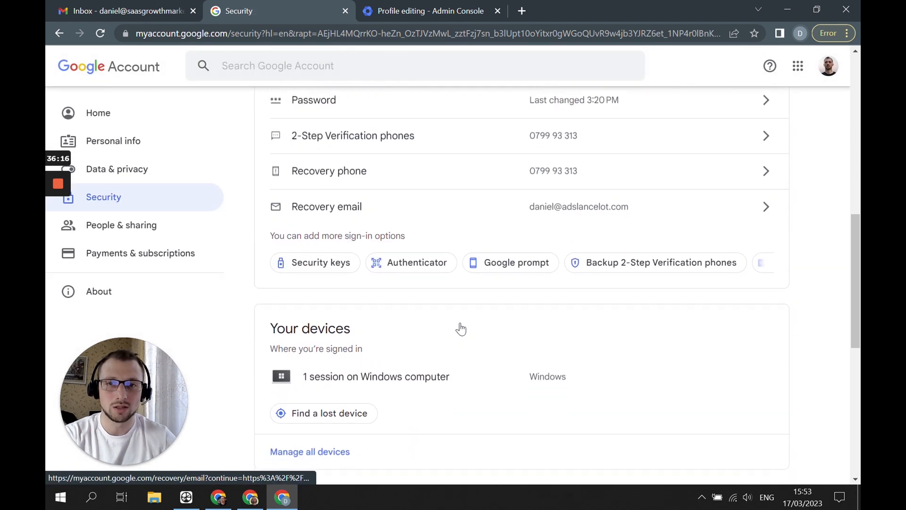
scroll(463, 331, up, 7)
Expand the extra sign-in options, such as Backup codes, on the Security page.
scroll(463, 335, up, 1)
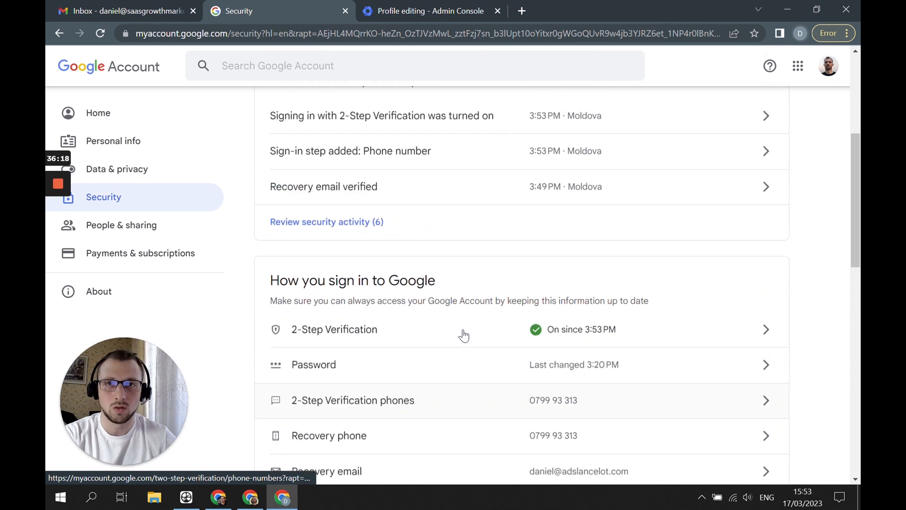
scroll(462, 336, down, 4)
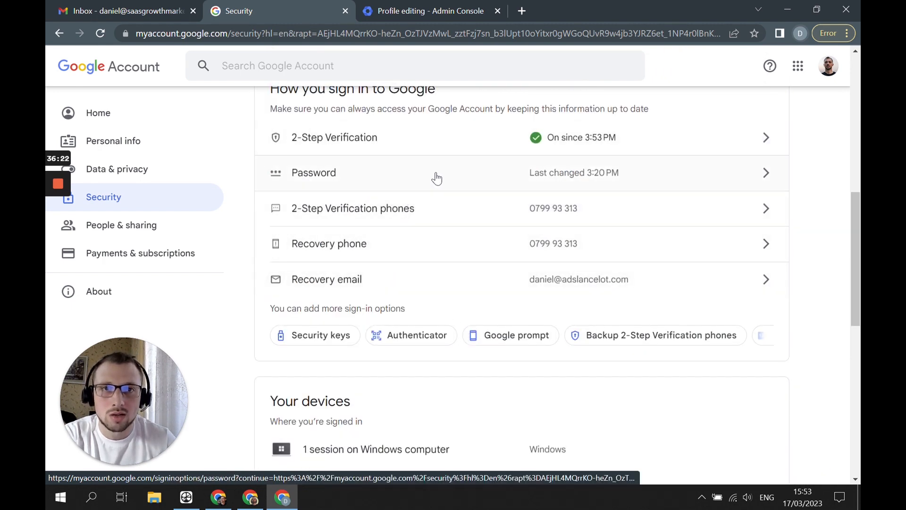
scroll(437, 182, down, 3)
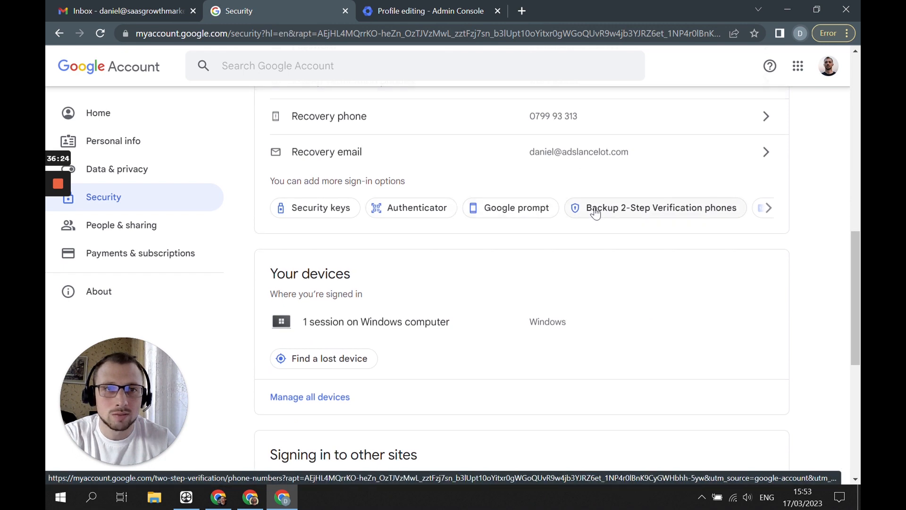
click(773, 213)
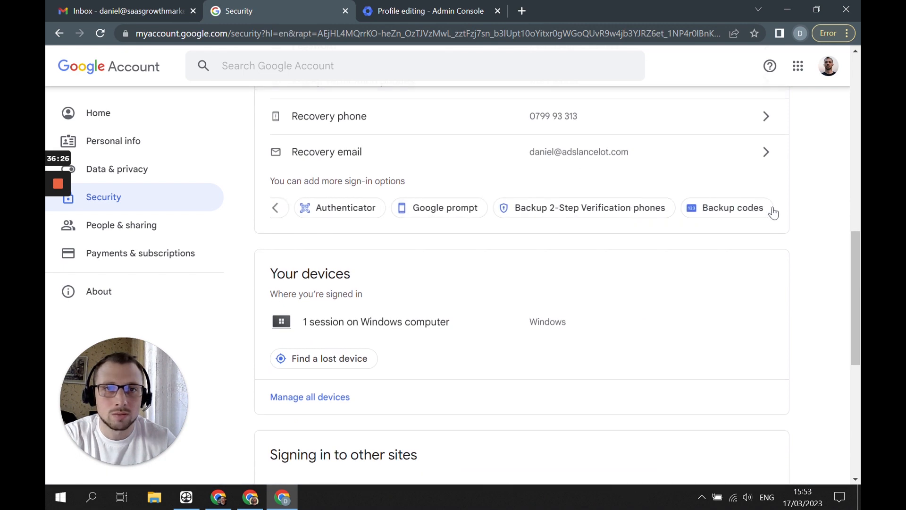
scroll(543, 265, down, 5)
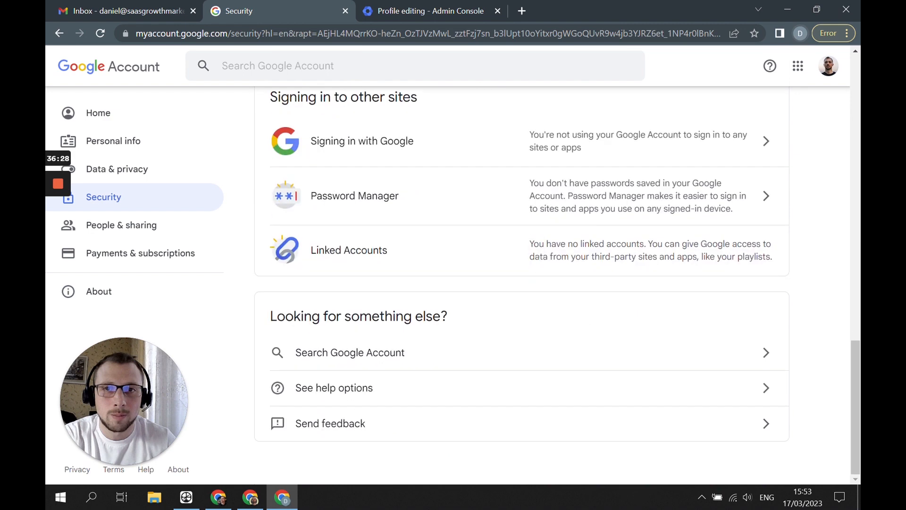
scroll(446, 255, up, 3)
scroll(447, 255, up, 5)
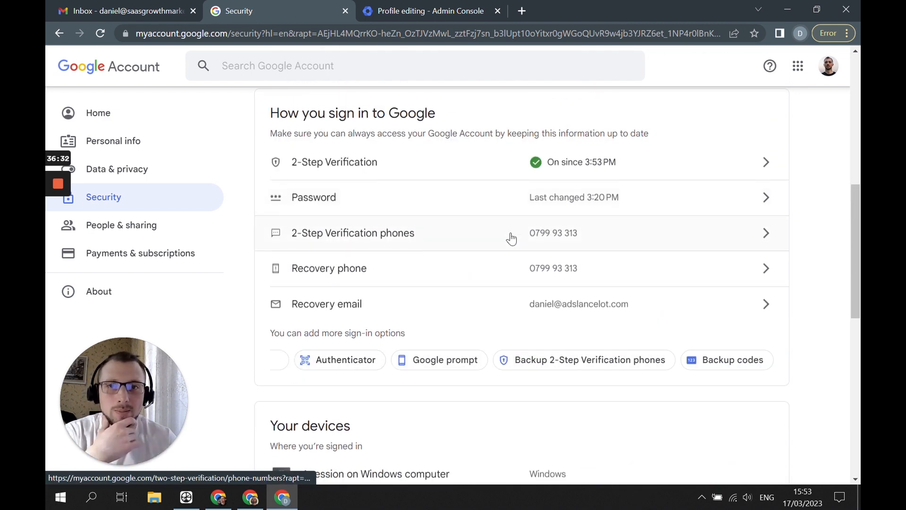
Open the 2-Step Verification settings and scroll to the empty App passwords entry.
click(512, 164)
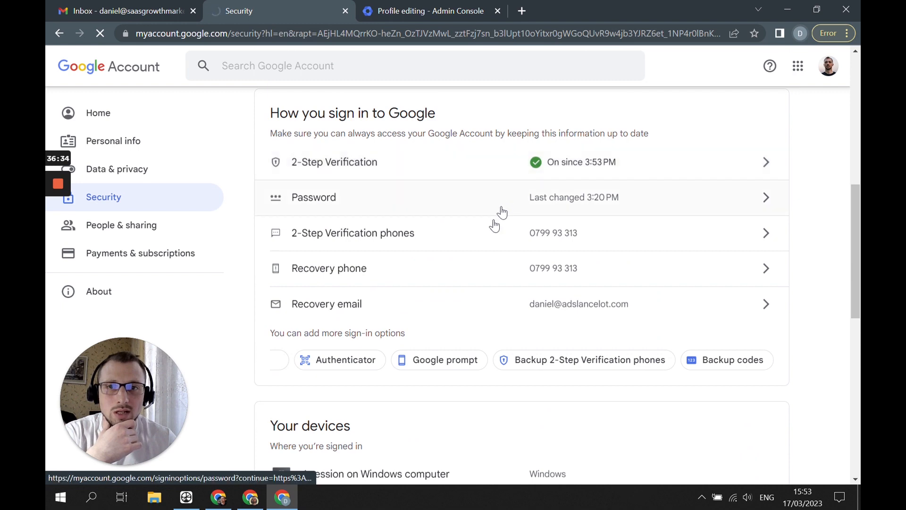
scroll(544, 279, down, 12)
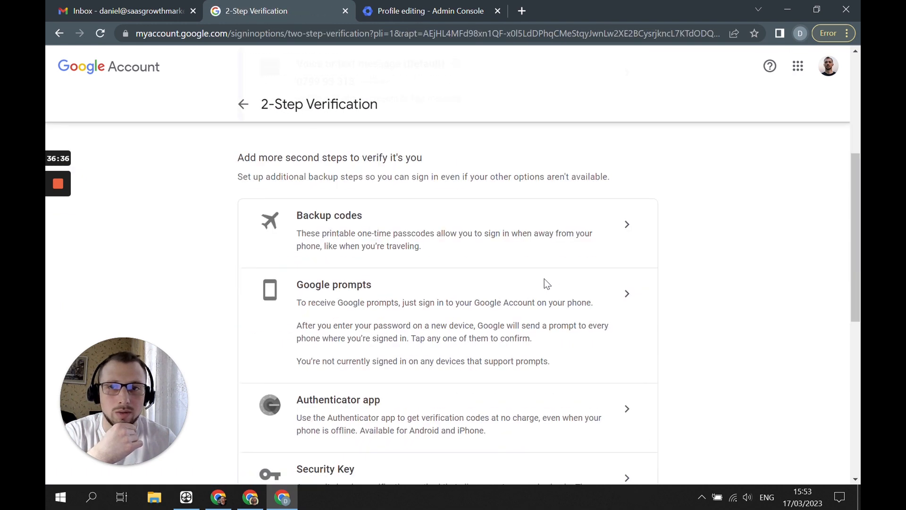
scroll(529, 297, up, 8)
scroll(514, 299, down, 10)
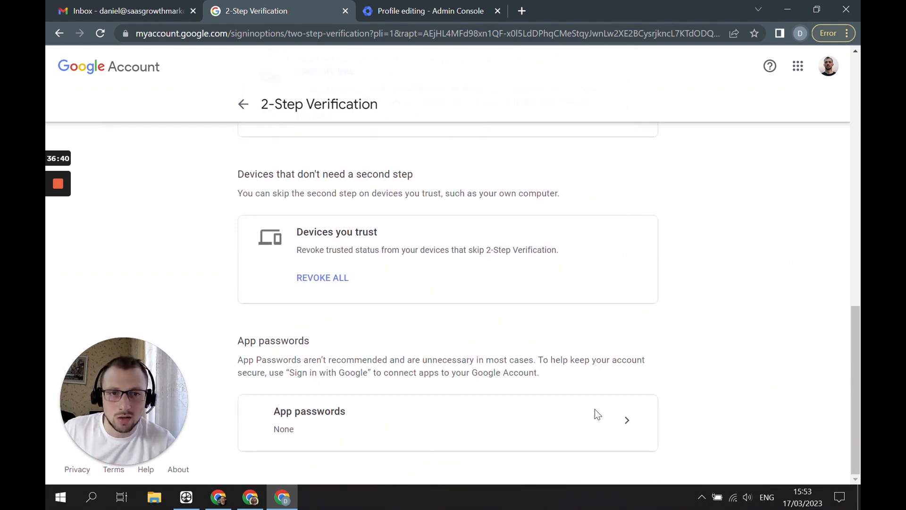
Generate an app password for a custom app named 'Inst'.
click(624, 419)
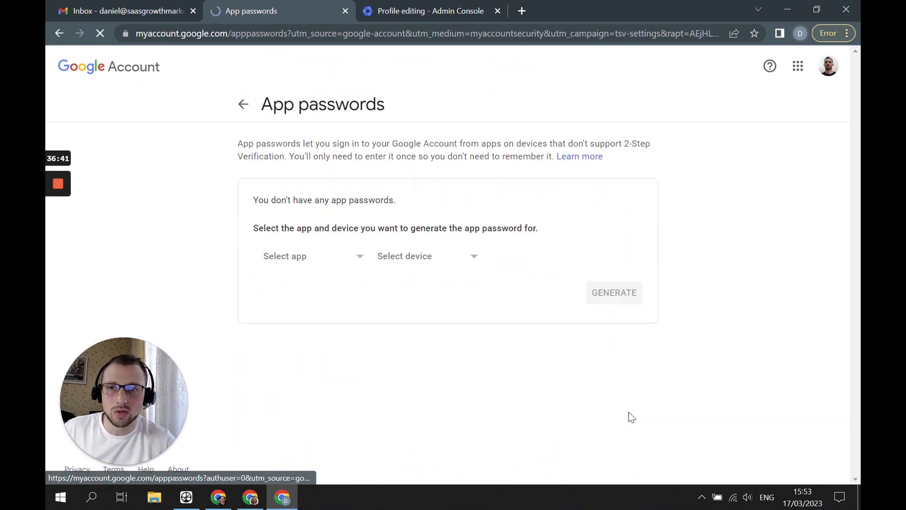
click(344, 263)
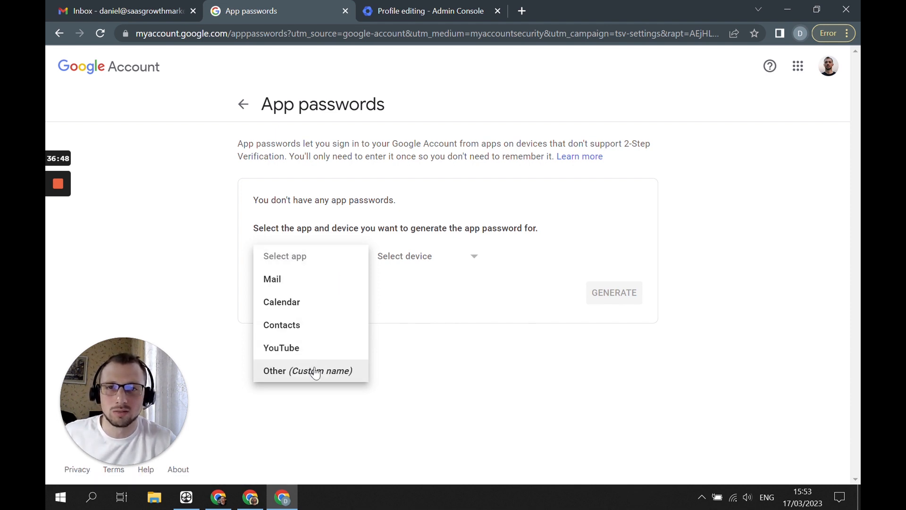
click(302, 281)
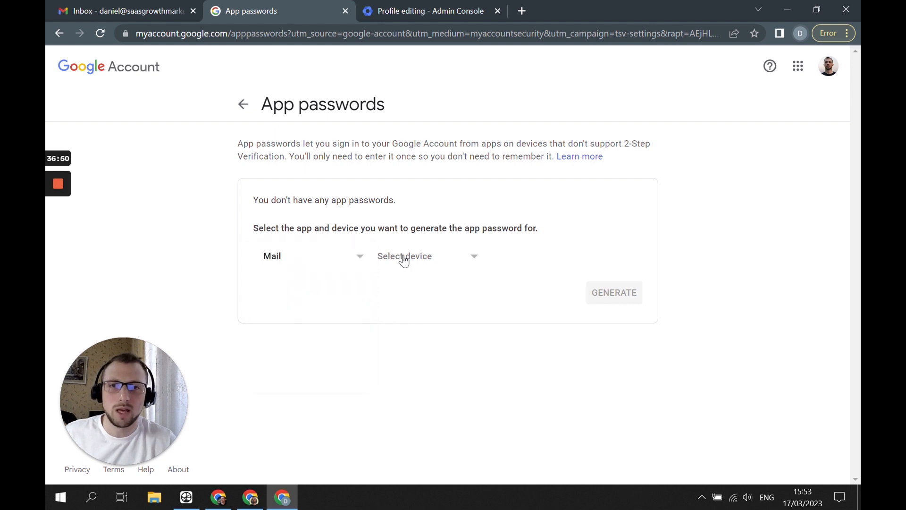
click(349, 258)
click(331, 347)
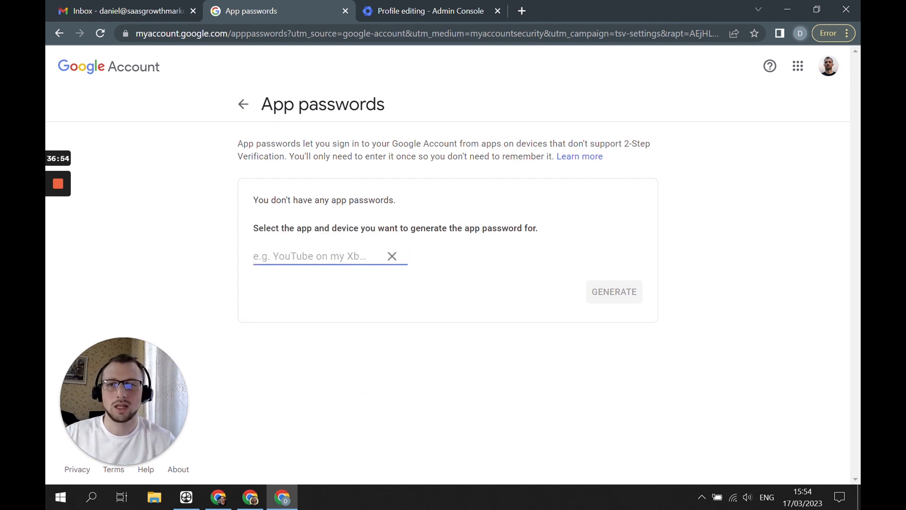
text(Inst)
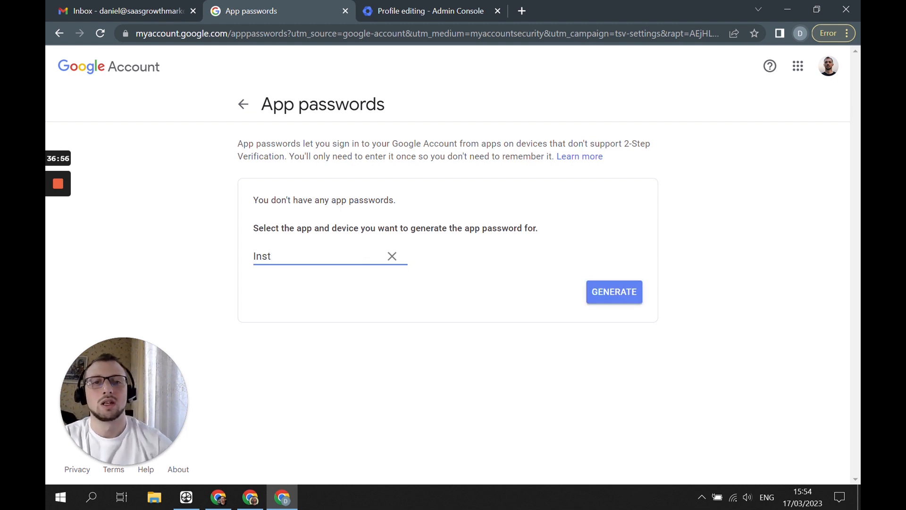
click(613, 283)
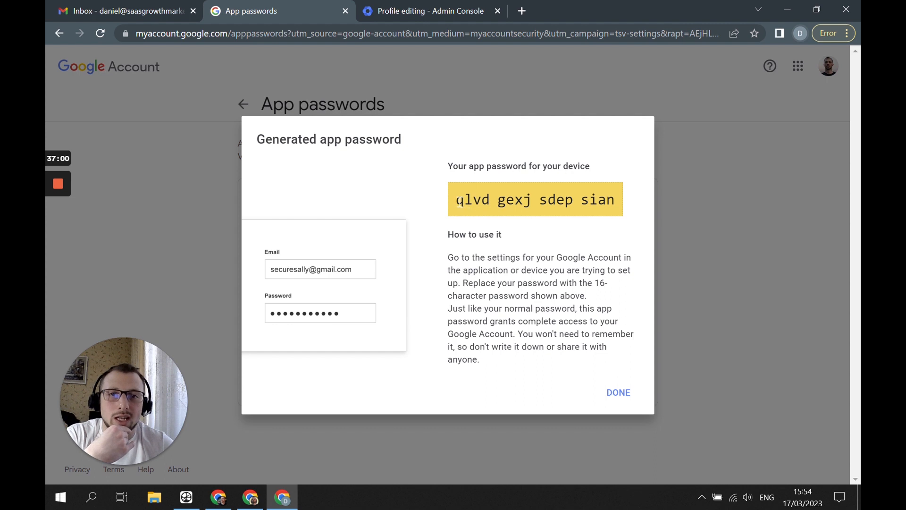
Copy the generated password into cell B5 of the app passwords spreadsheet, beside the account's address.
drag(459, 201, 628, 203)
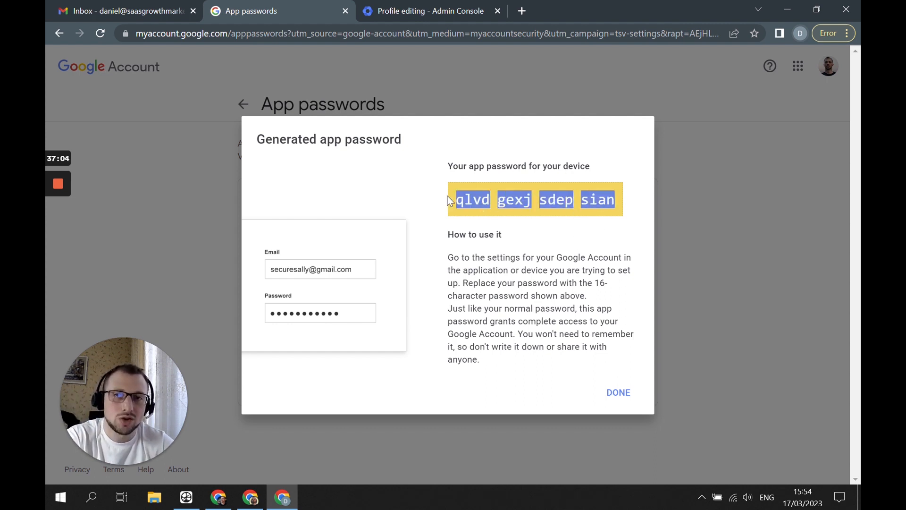
click(611, 395)
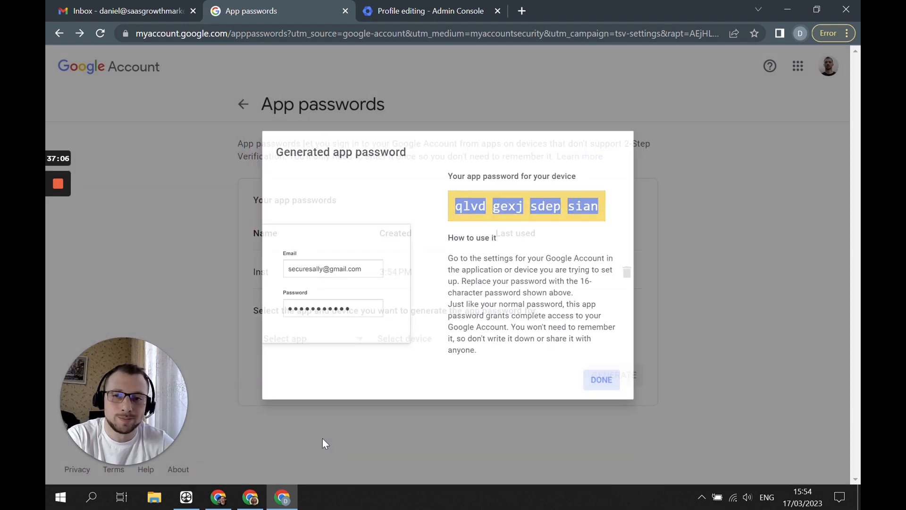
click(249, 498)
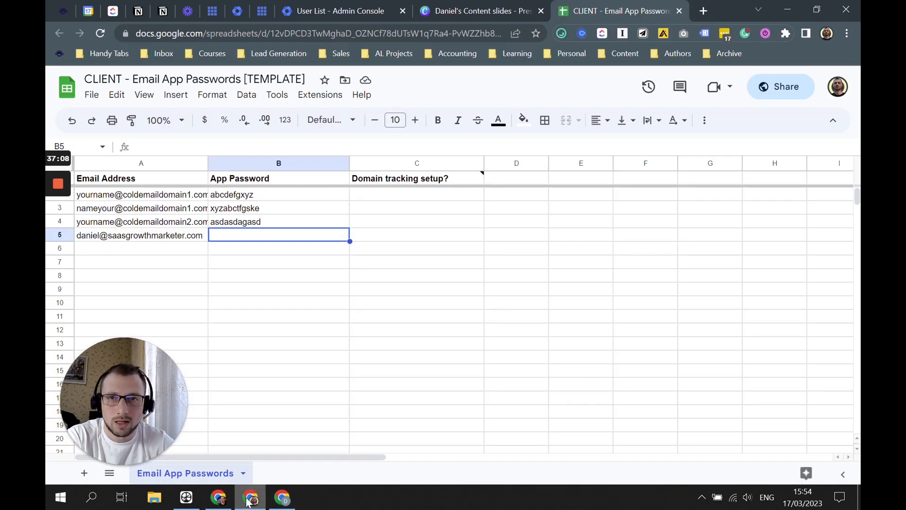
key(ctrl+v)
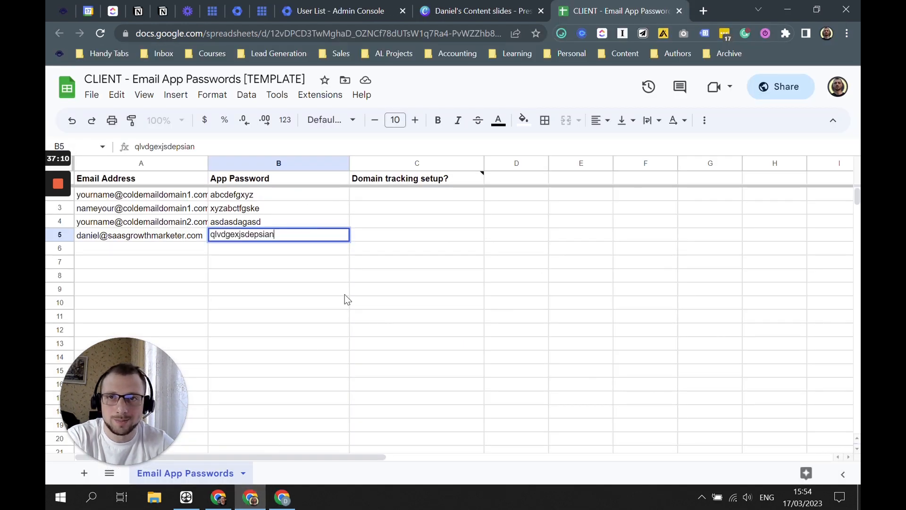
click(345, 296)
drag(151, 237, 300, 243)
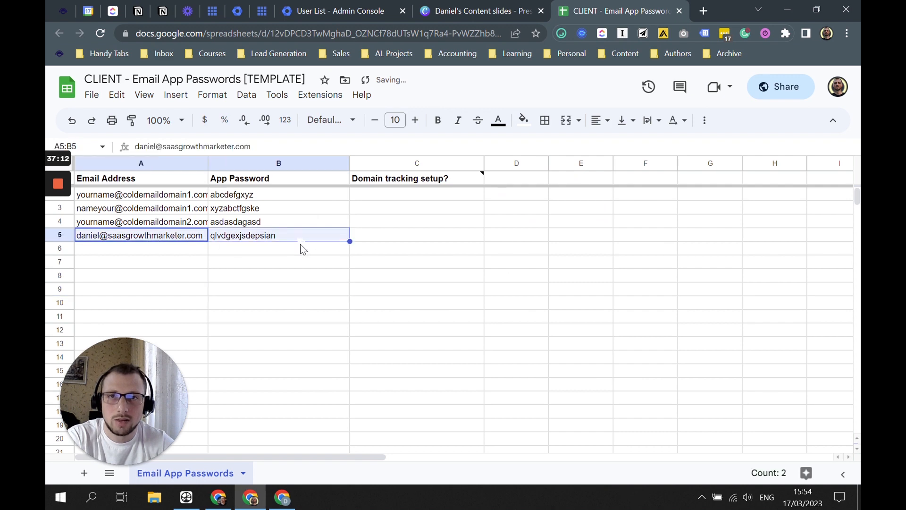
click(283, 498)
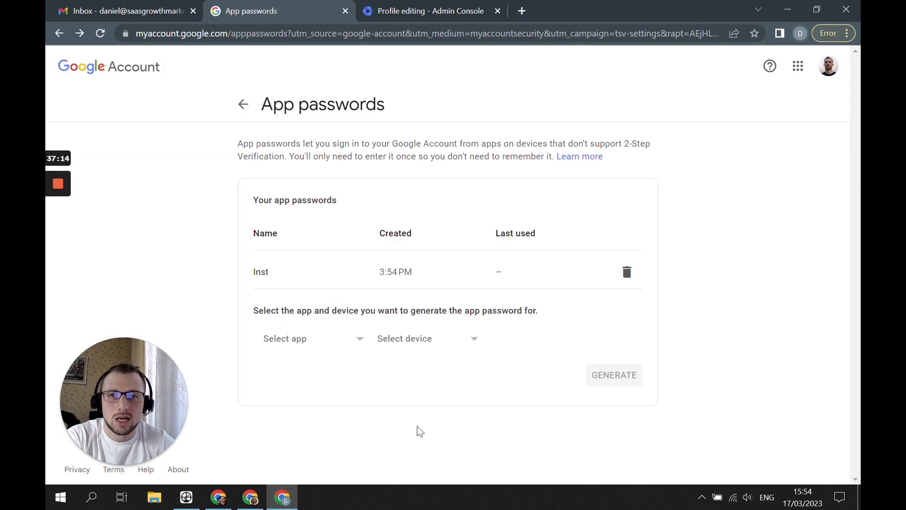
Check the Inst password entry and the app type list, then go back to the Security overview.
double_click(278, 276)
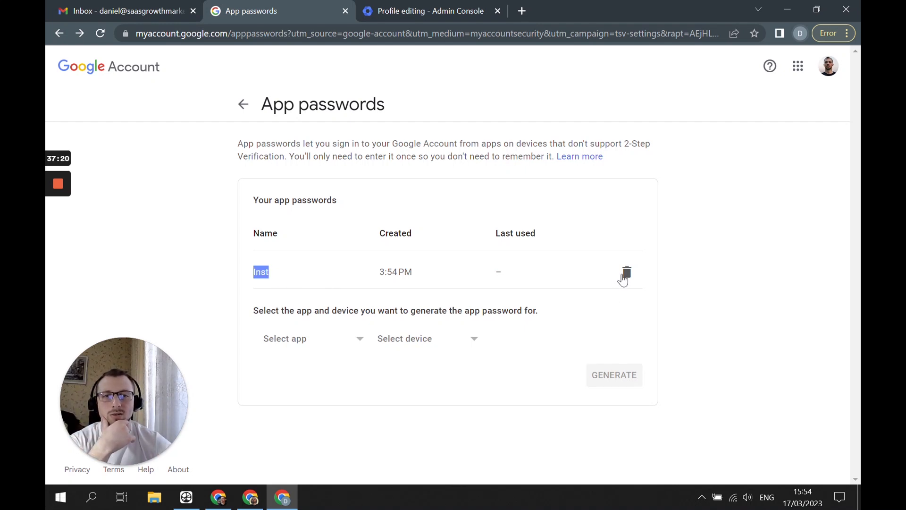
click(358, 344)
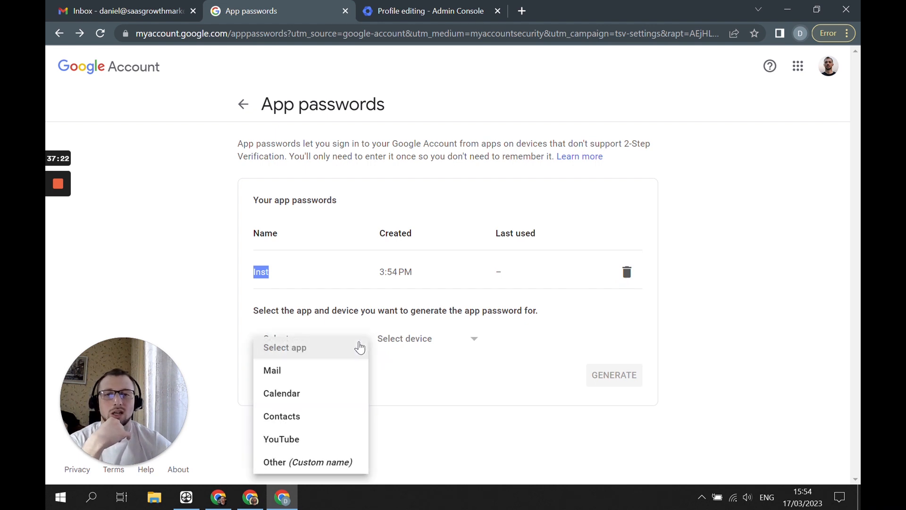
click(474, 368)
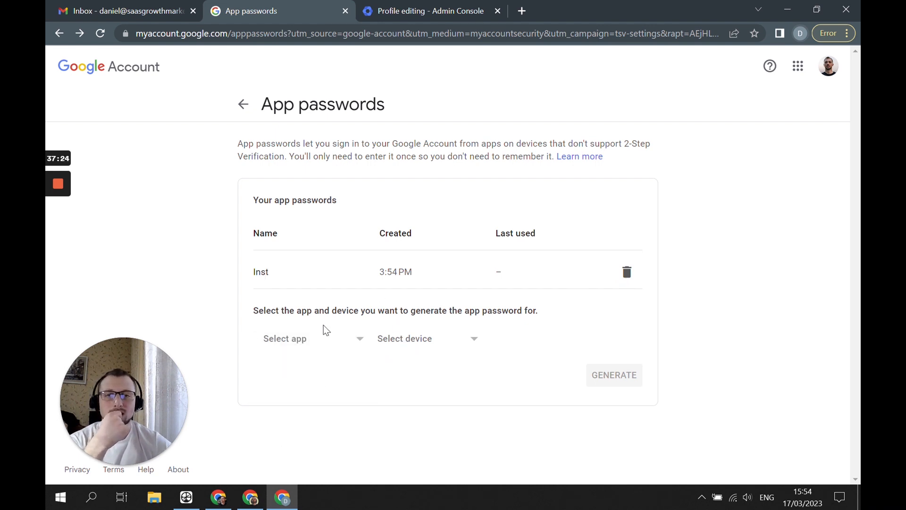
click(244, 106)
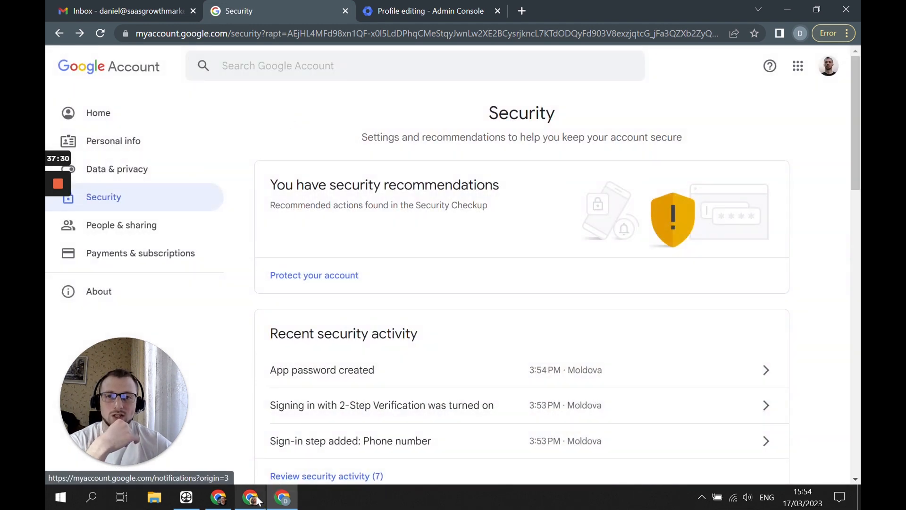
Bring up the app passwords sheet, clear the selection in cell F6, then open Instantly's Email Accounts page.
mouse_move(258, 501)
click(251, 434)
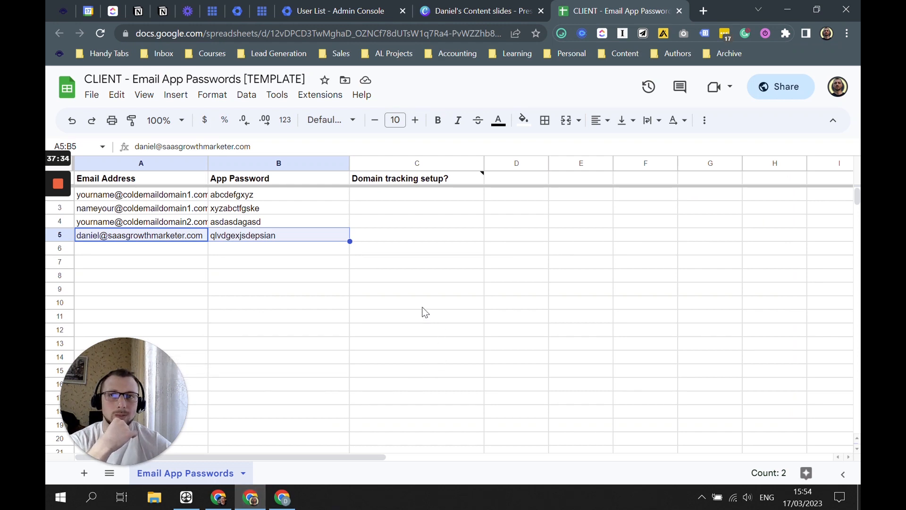
click(437, 278)
click(620, 255)
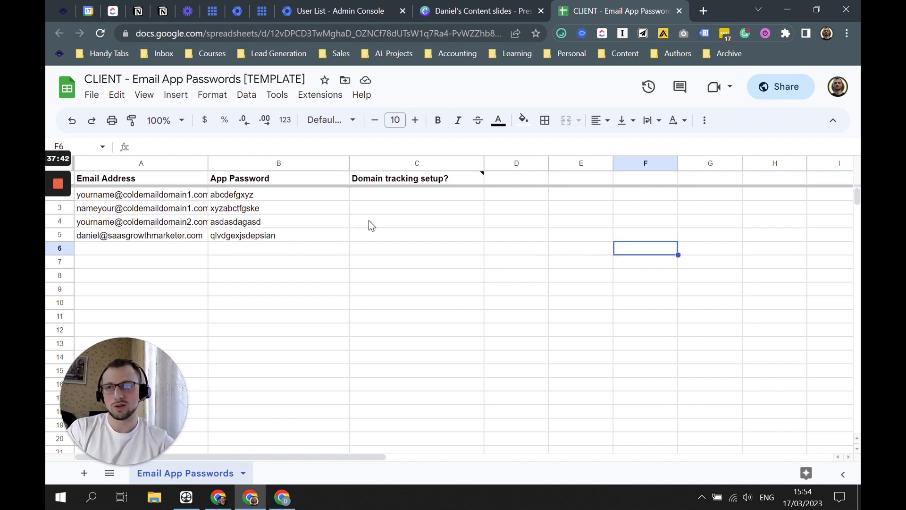
mouse_move(60, 235)
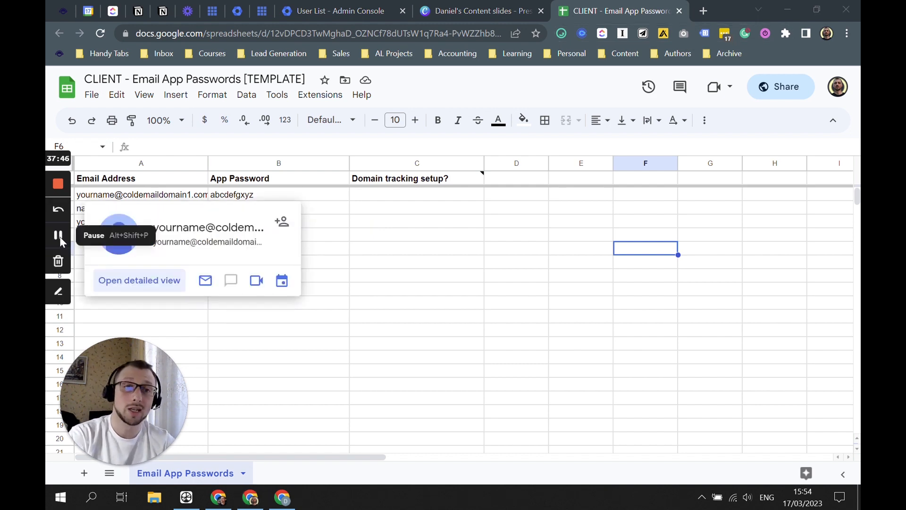
click(59, 236)
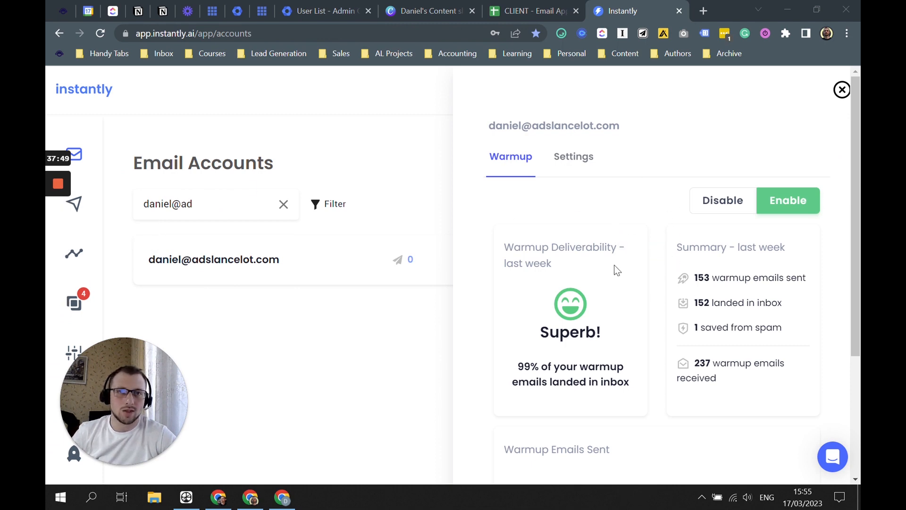
Review the account's warmup stats and saved-from-spam figure, then return to the page 6 slide.
scroll(616, 276, down, 1)
scroll(616, 276, up, 1)
drag(692, 278, 809, 285)
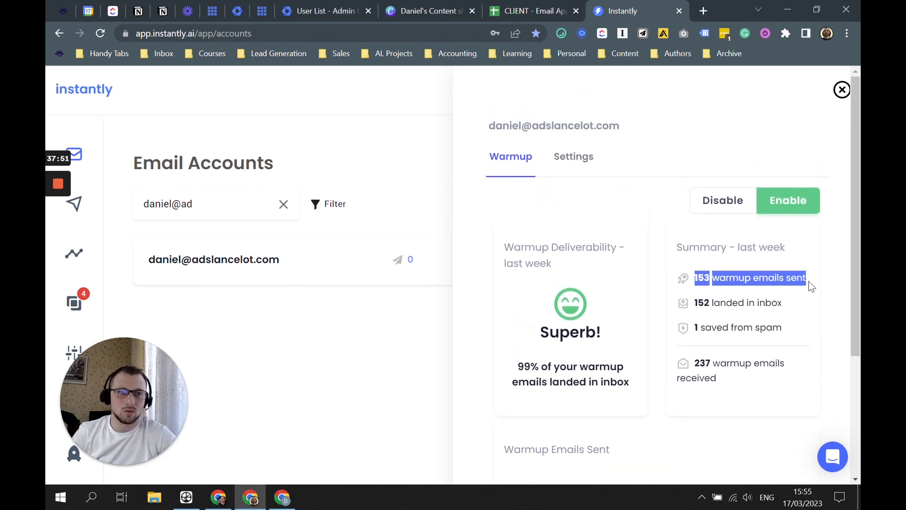
drag(686, 305, 801, 313)
scroll(703, 349, down, 3)
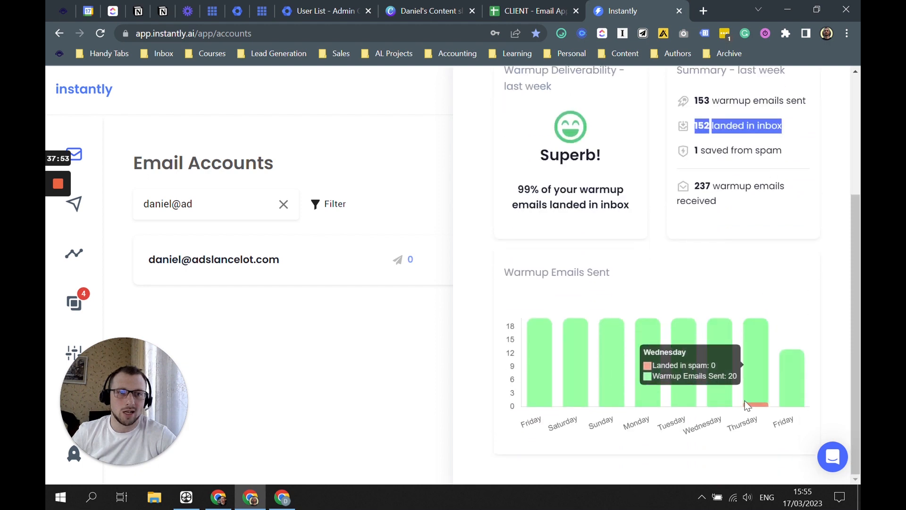
drag(701, 150, 784, 151)
scroll(784, 236, up, 3)
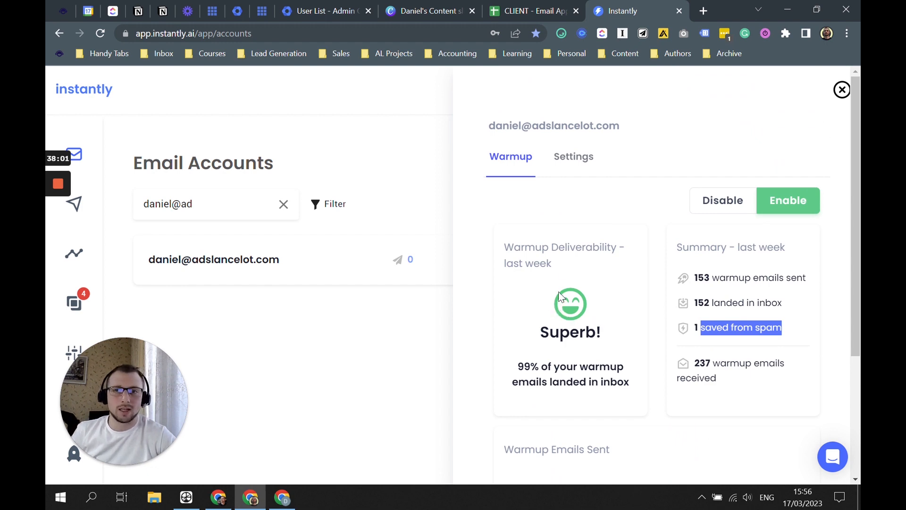
click(448, 10)
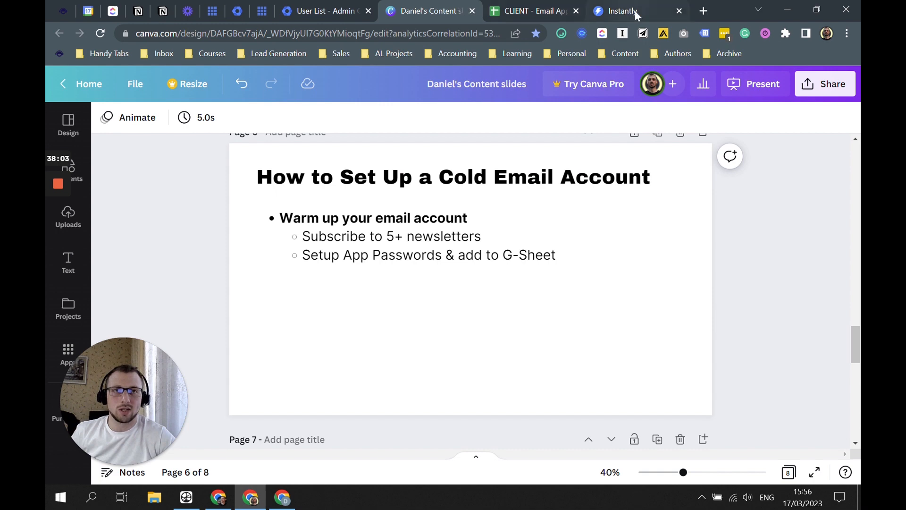
Close the Instantly tab, glance at the spreadsheet, and scroll the deck to page 7 on burner accounts.
click(680, 10)
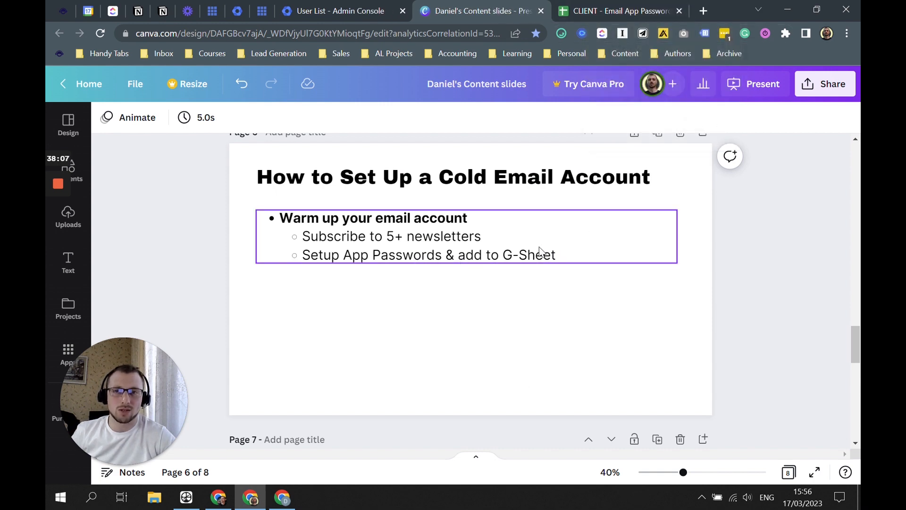
click(637, 7)
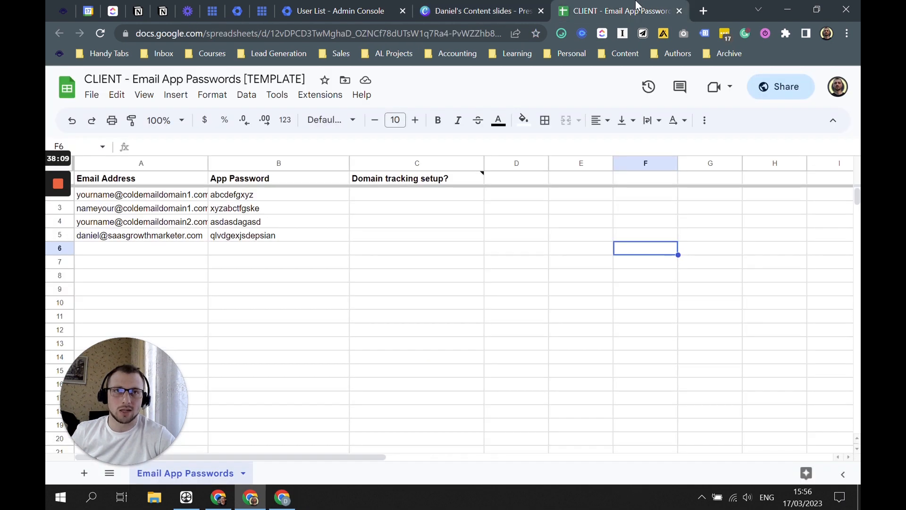
click(514, 5)
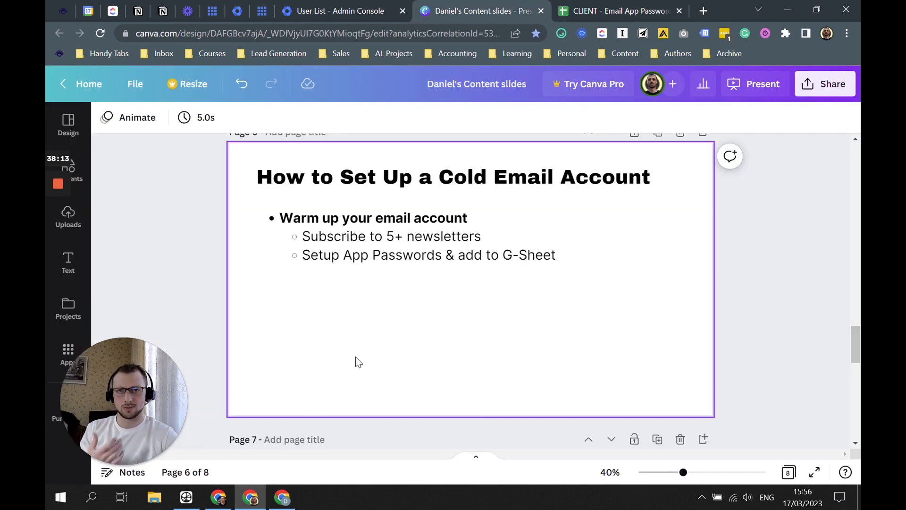
scroll(357, 358, down, 5)
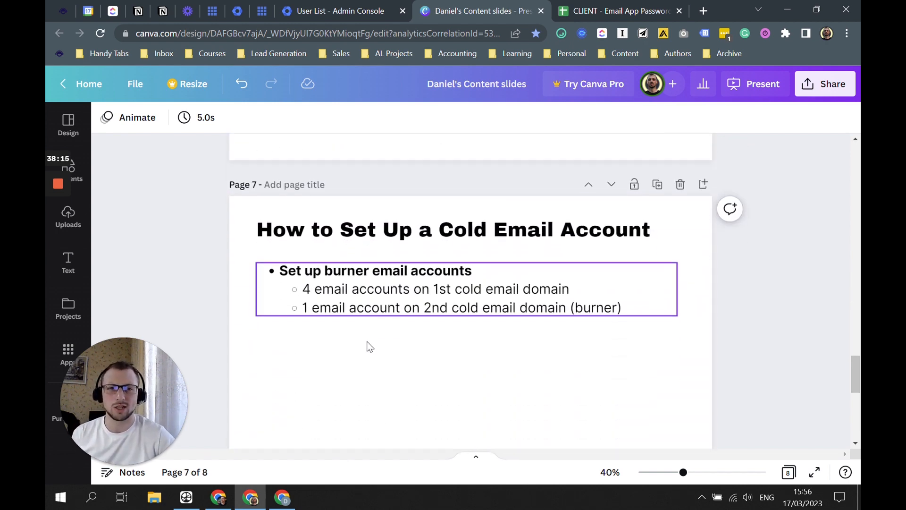
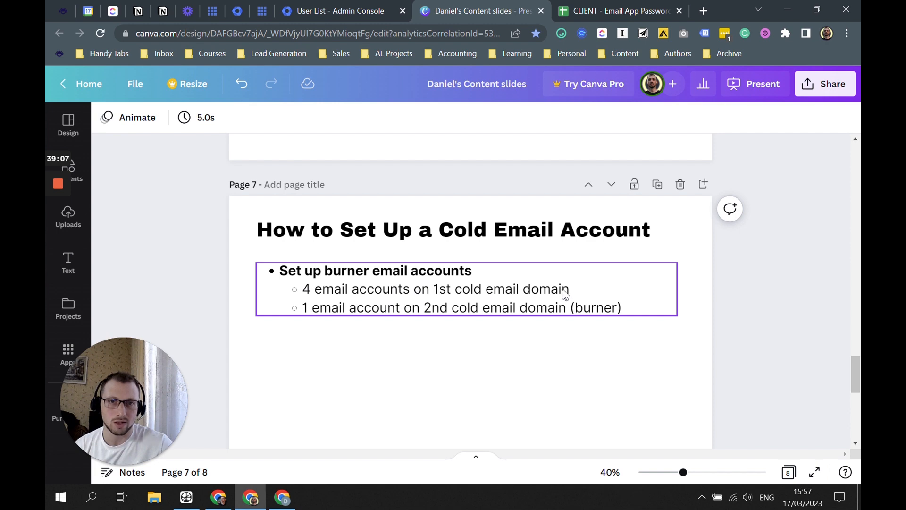
Cycle through the Google Account security, Admin console and Gmail windows, ending on the Canva slides.
click(292, 499)
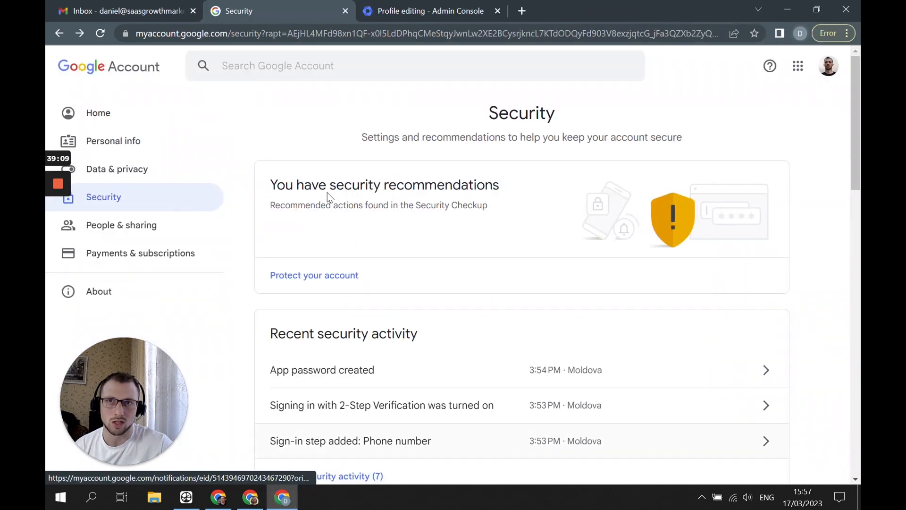
click(463, 6)
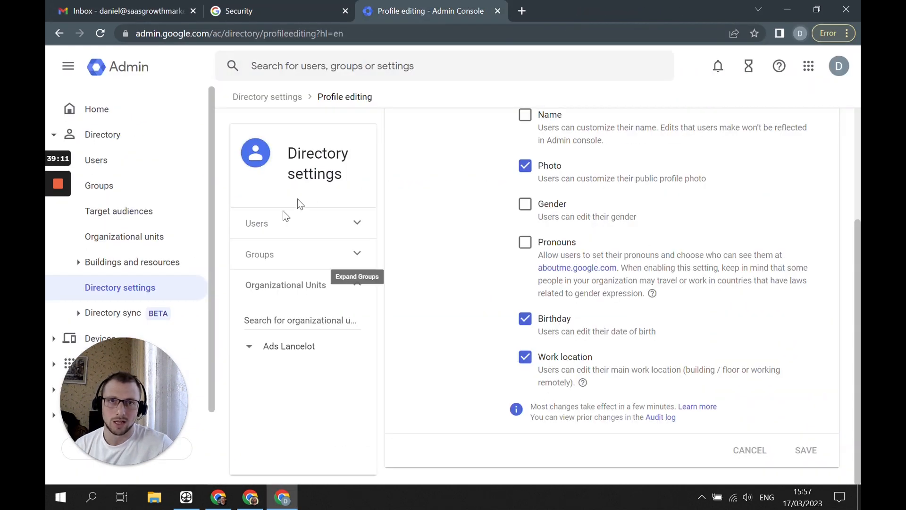
click(336, 6)
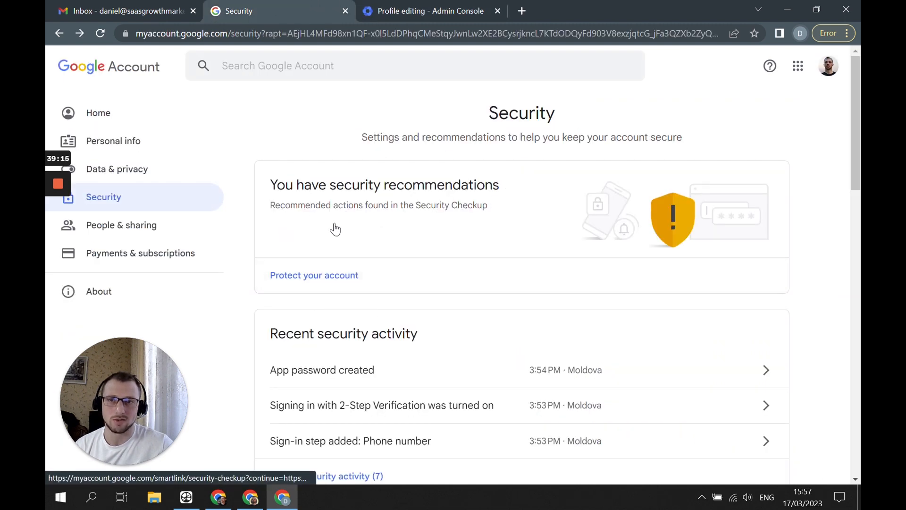
click(186, 8)
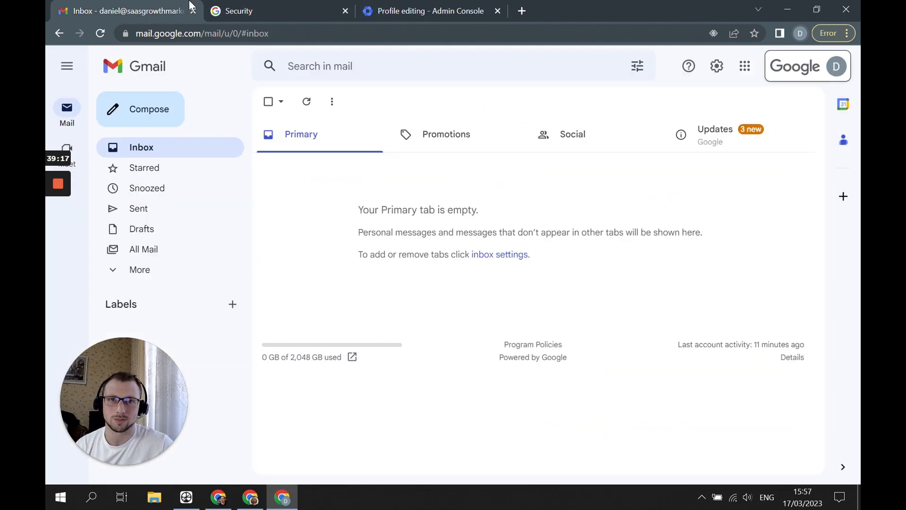
click(282, 5)
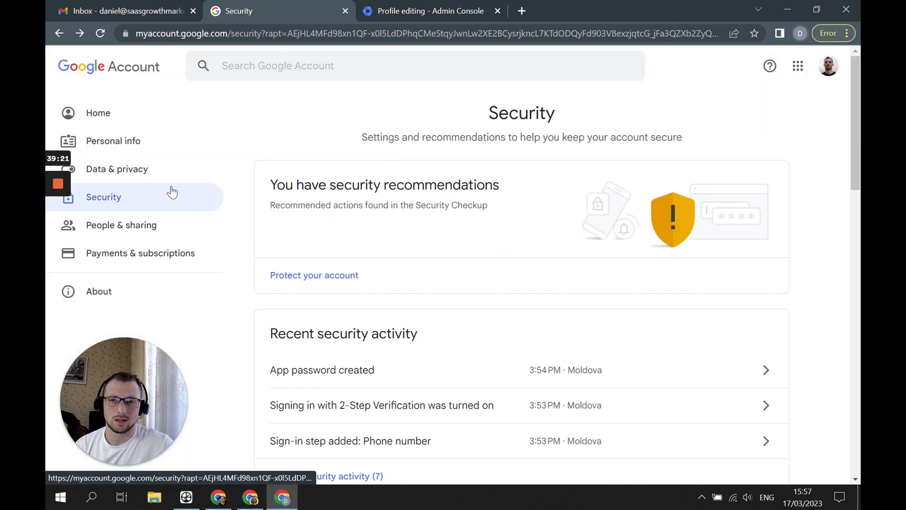
click(249, 507)
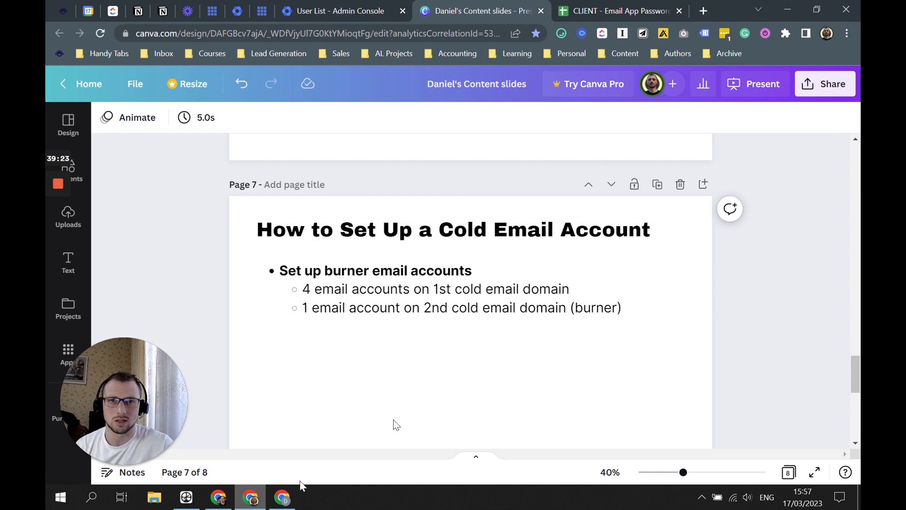
Scroll the deck to the page 6 warm-up slide, then bring the Google Account Security window forward.
scroll(481, 373, up, 5)
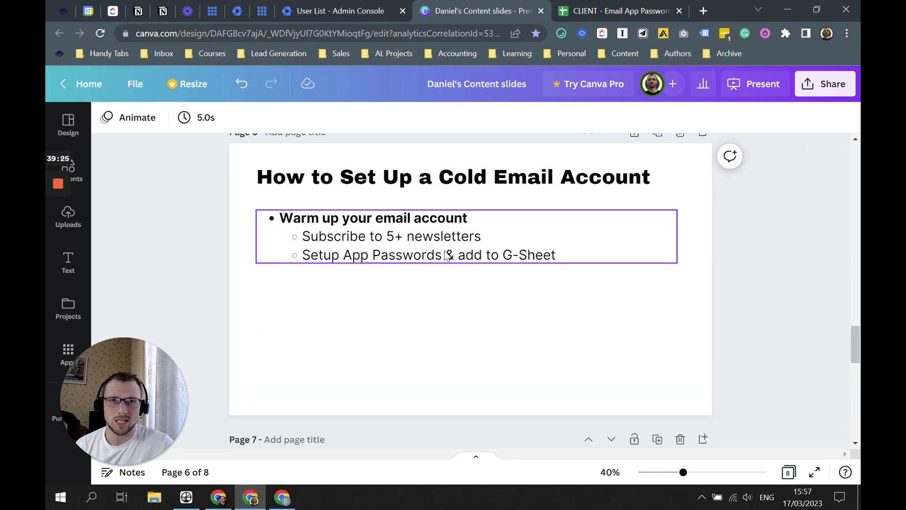
scroll(483, 268, down, 5)
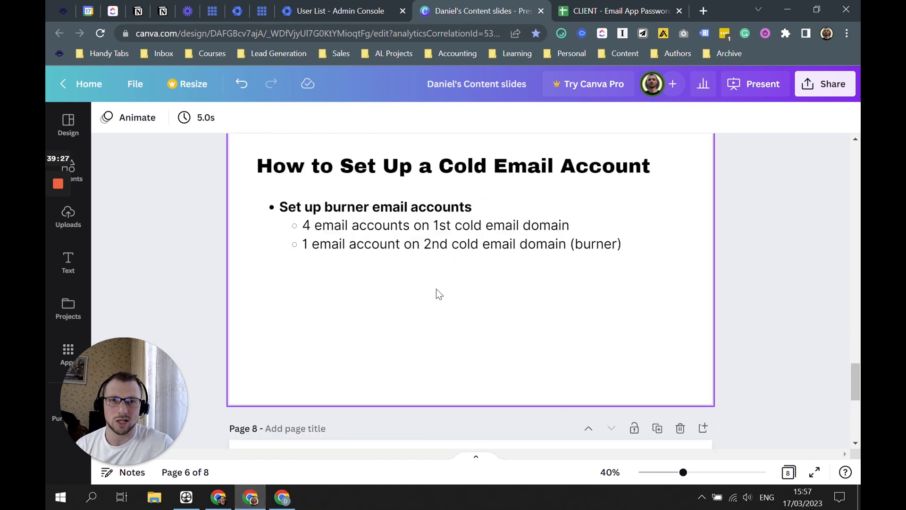
scroll(437, 288, up, 5)
scroll(406, 265, up, 2)
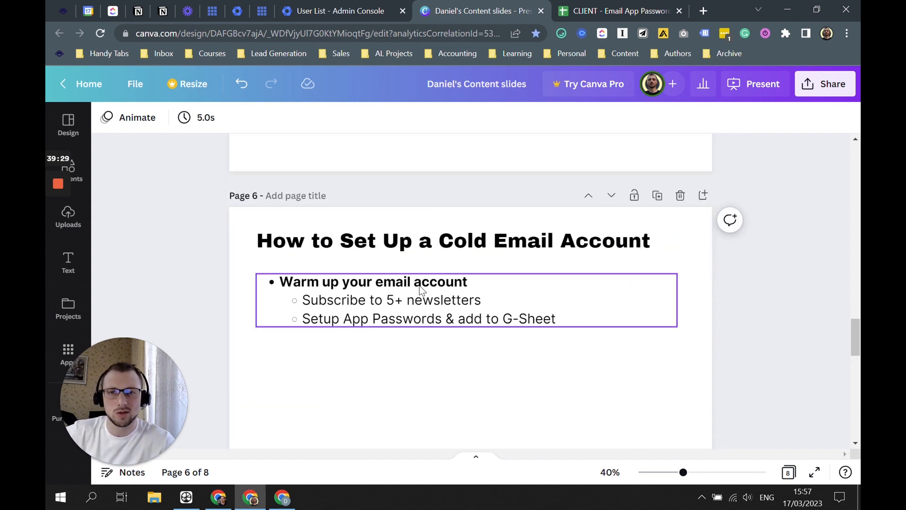
scroll(483, 260, down, 2)
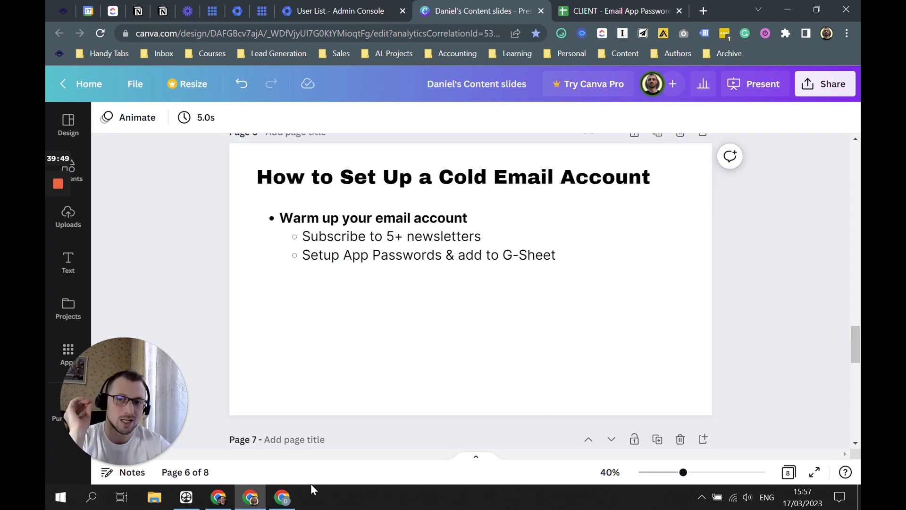
mouse_move(286, 507)
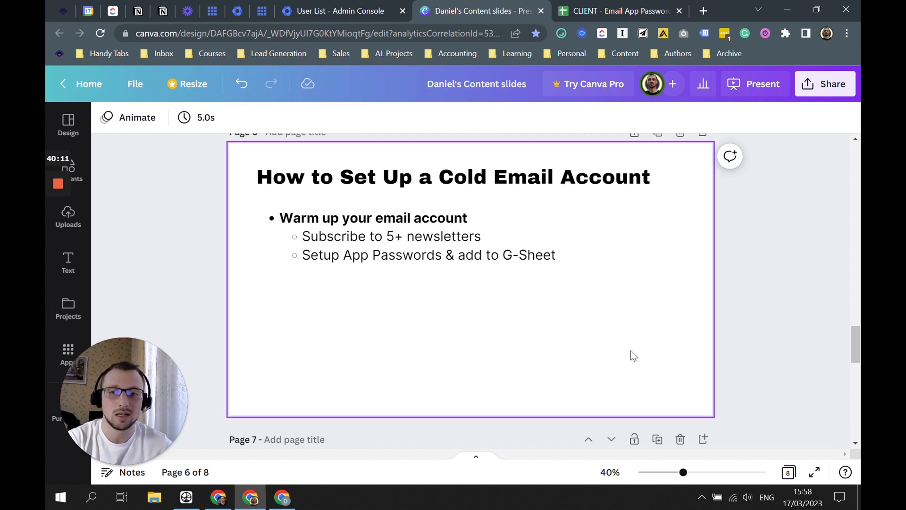
click(283, 498)
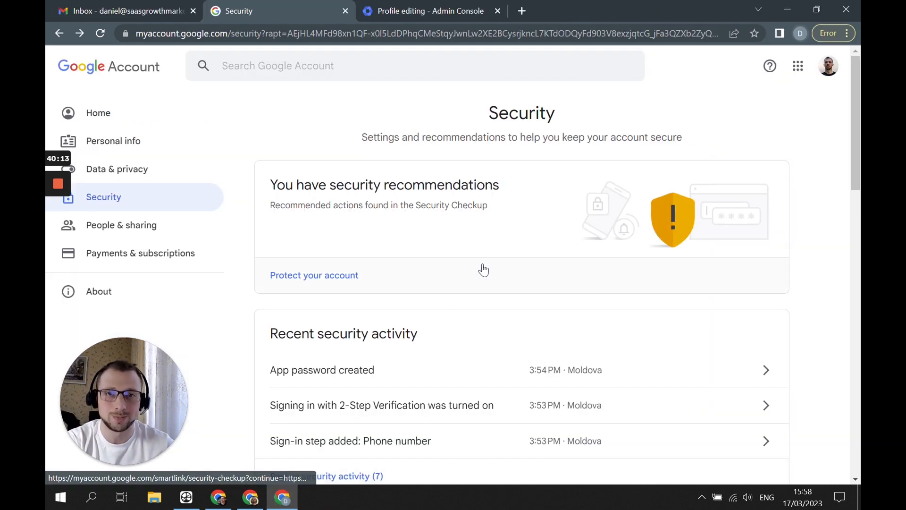
Search 'morning brew' in a new tab and open the Morning Brew newsletter site.
click(166, 5)
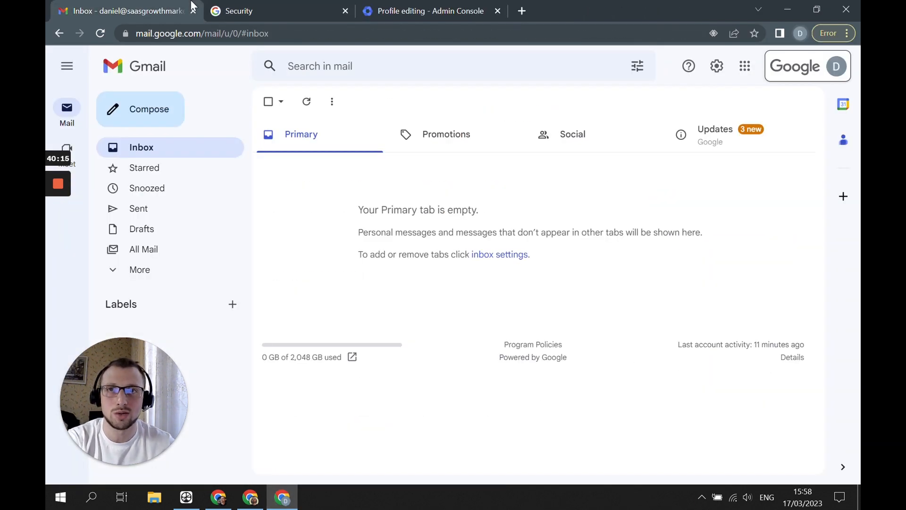
click(523, 10)
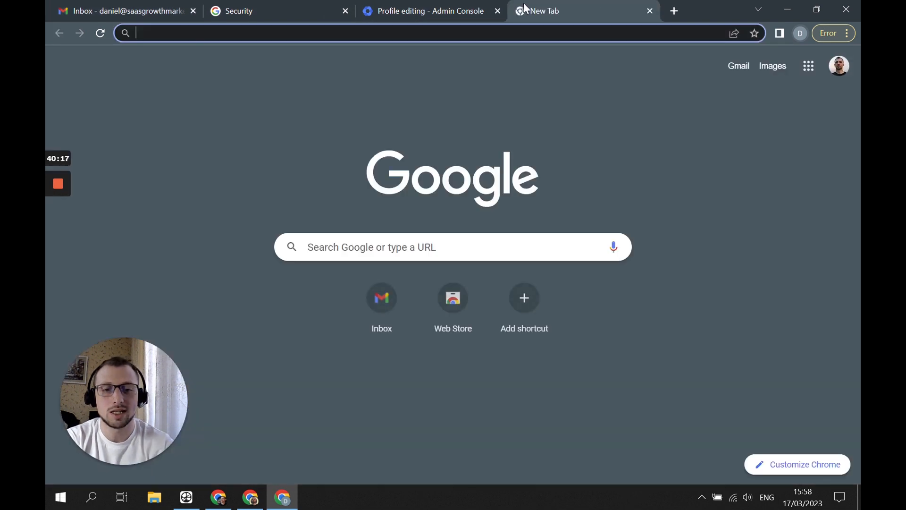
text(m)
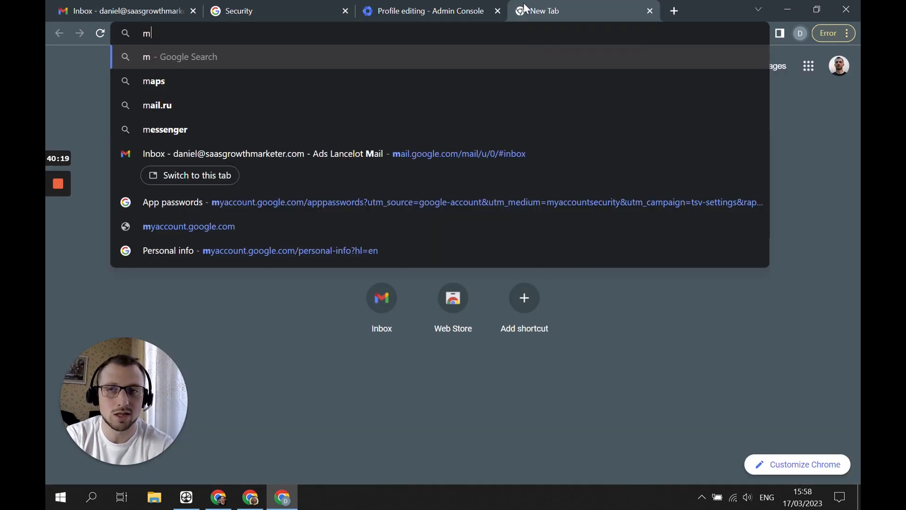
text(orning brew)
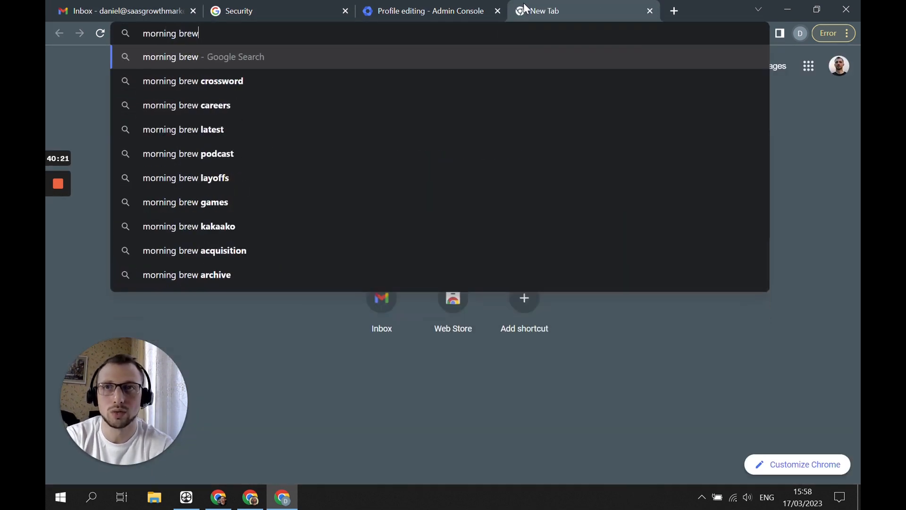
key(Return)
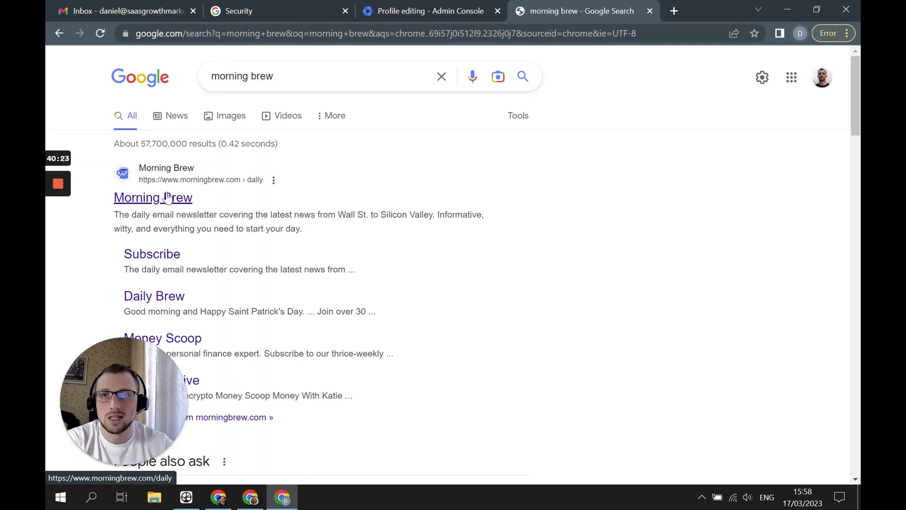
click(155, 198)
key(ctrl+1)
click(836, 66)
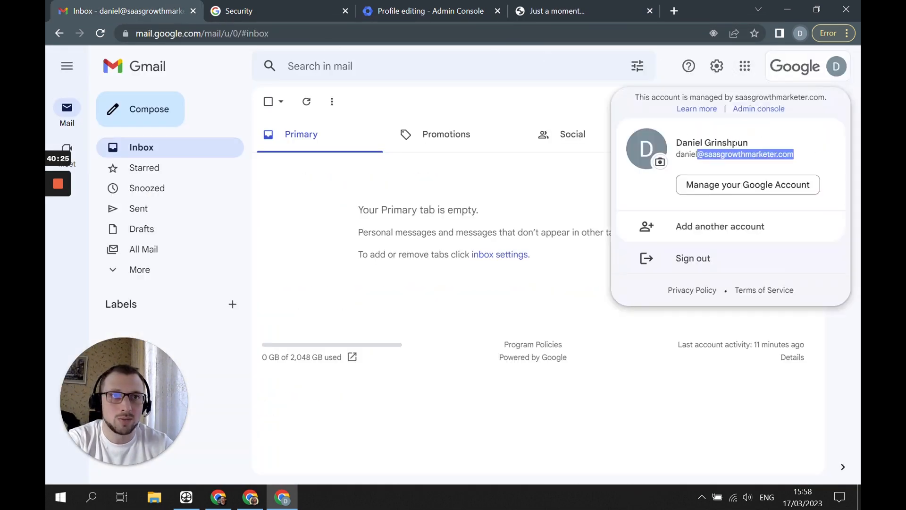
drag(811, 158, 677, 155)
key(ctrl+c)
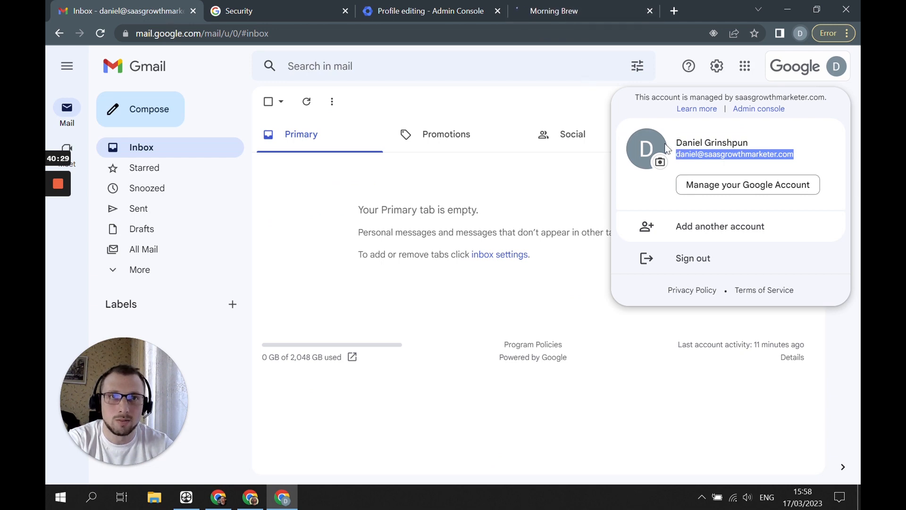
click(579, 11)
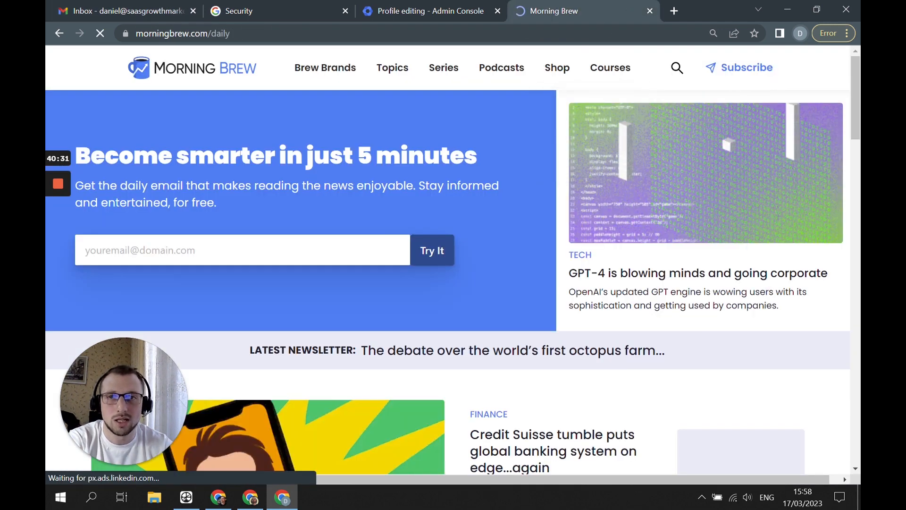
click(308, 237)
key(ctrl+v)
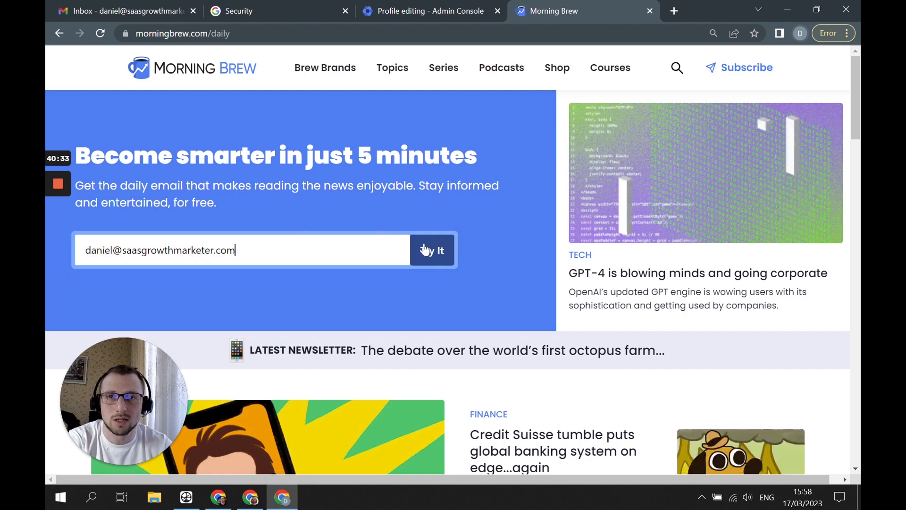
click(426, 250)
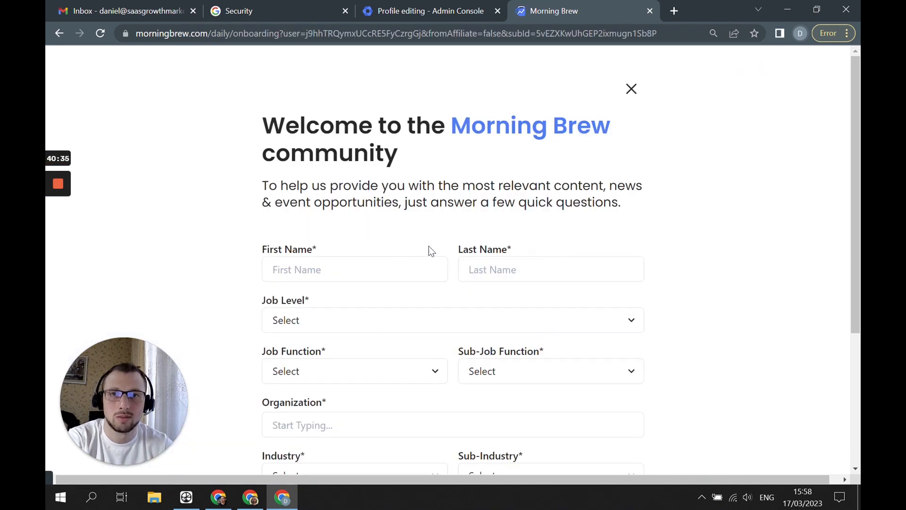
Dismiss the onboarding questions form, check Gmail for mail, and return to the confirmation page.
scroll(429, 250, down, 4)
scroll(653, 127, up, 4)
click(631, 88)
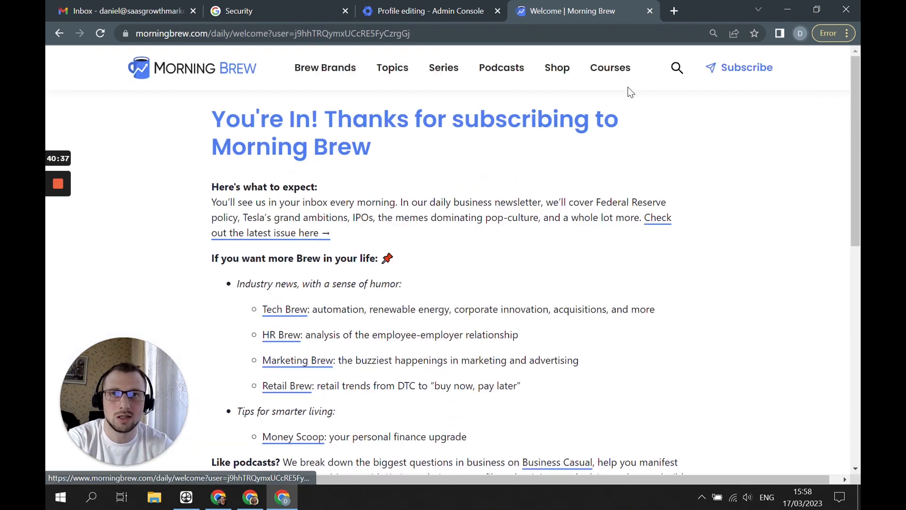
click(151, 5)
click(523, 12)
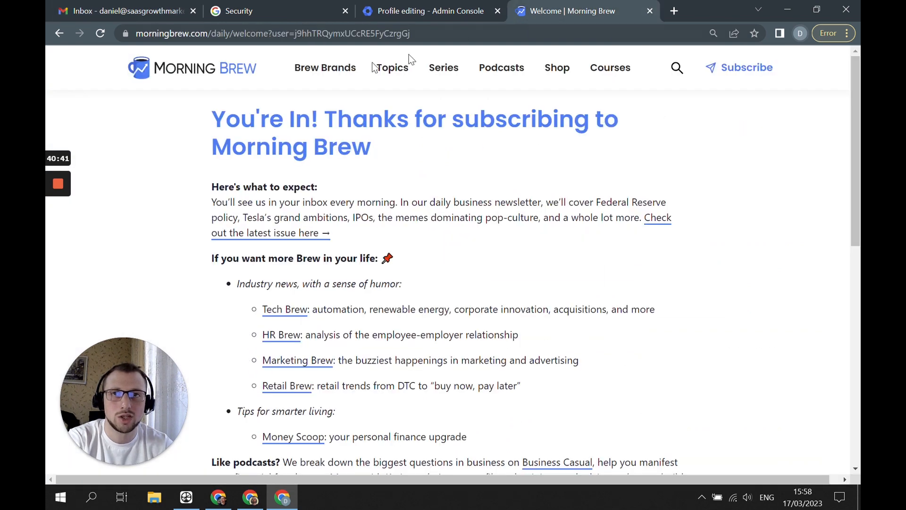
click(353, 35)
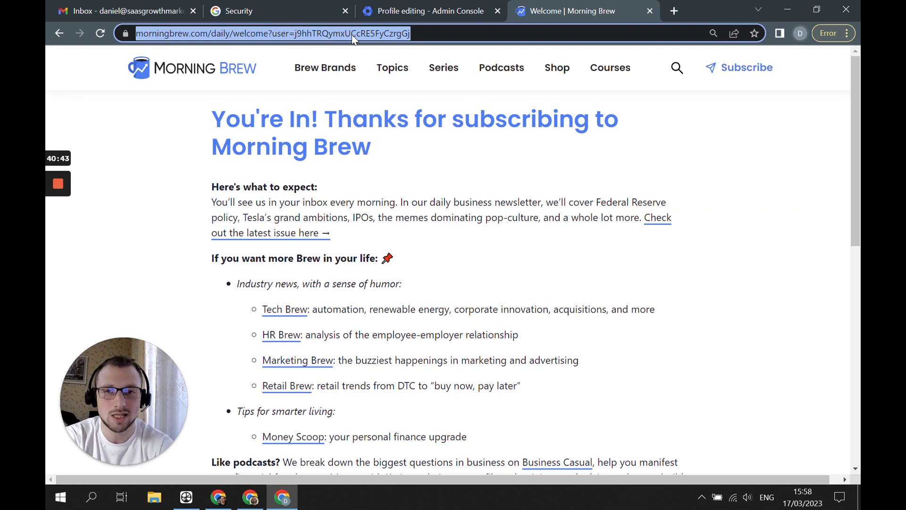
Search 'clickup' and open the sponsored ClickUp result, scrolling through its page.
text(click)
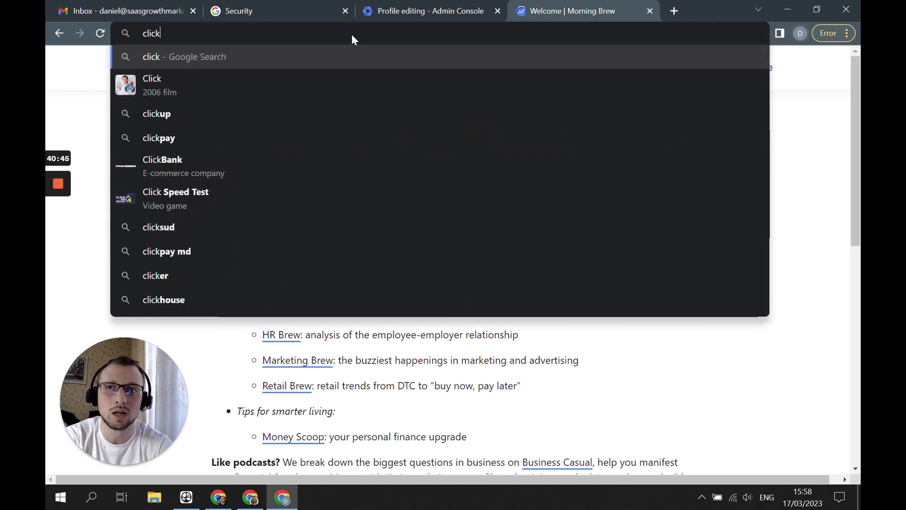
text(up)
key(Return)
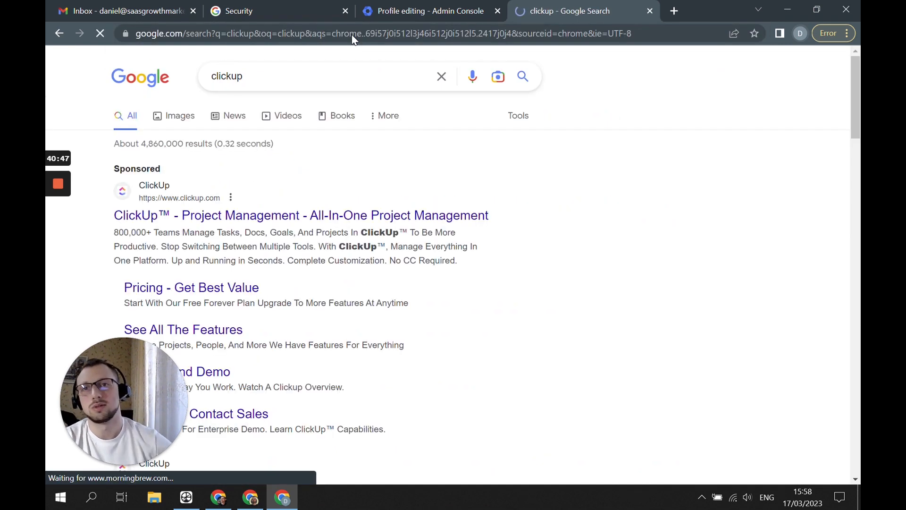
click(340, 223)
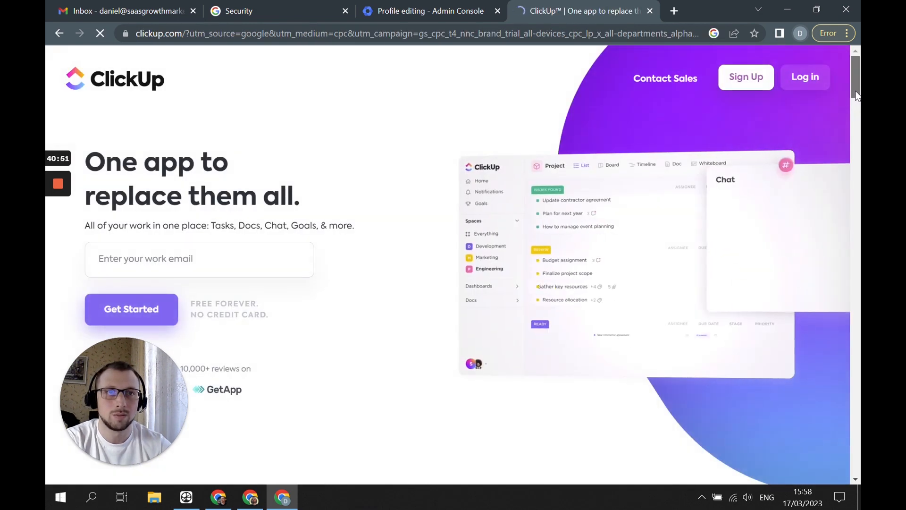
drag(857, 94, 857, 471)
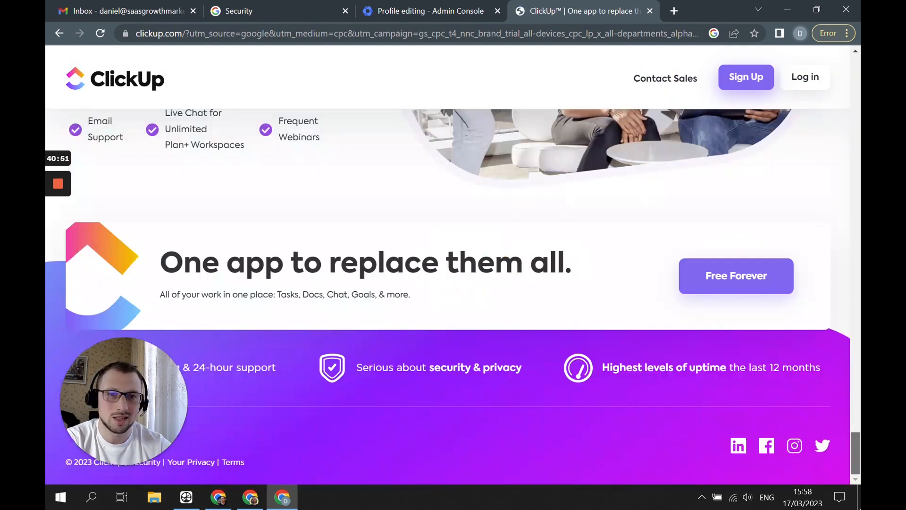
drag(172, 400, 370, 346)
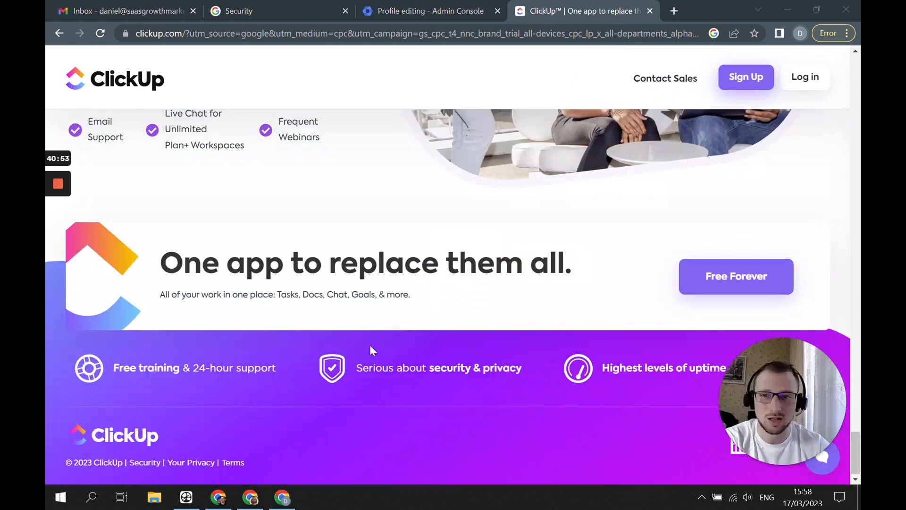
scroll(563, 239, up, 10)
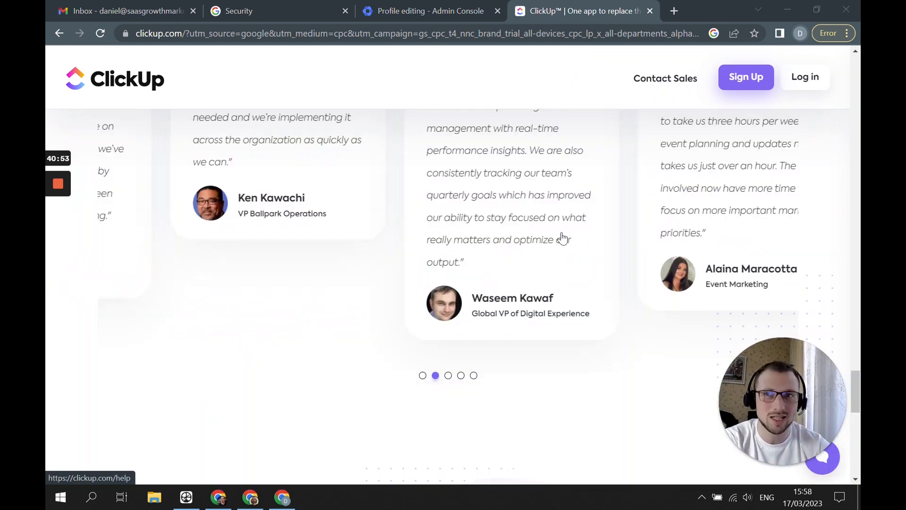
scroll(488, 248, up, 5)
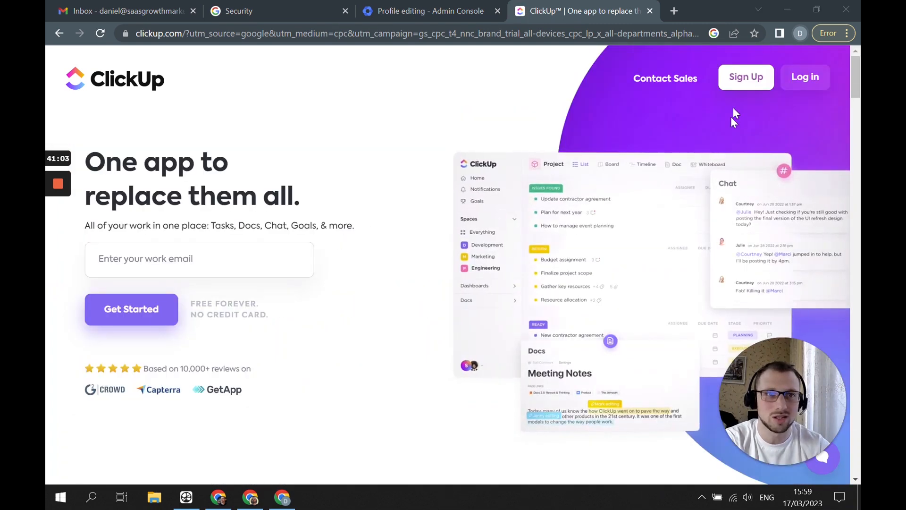
drag(855, 80, 856, 462)
Go back to the results, open the organic clickup.com homepage, and scroll to its footer.
click(59, 33)
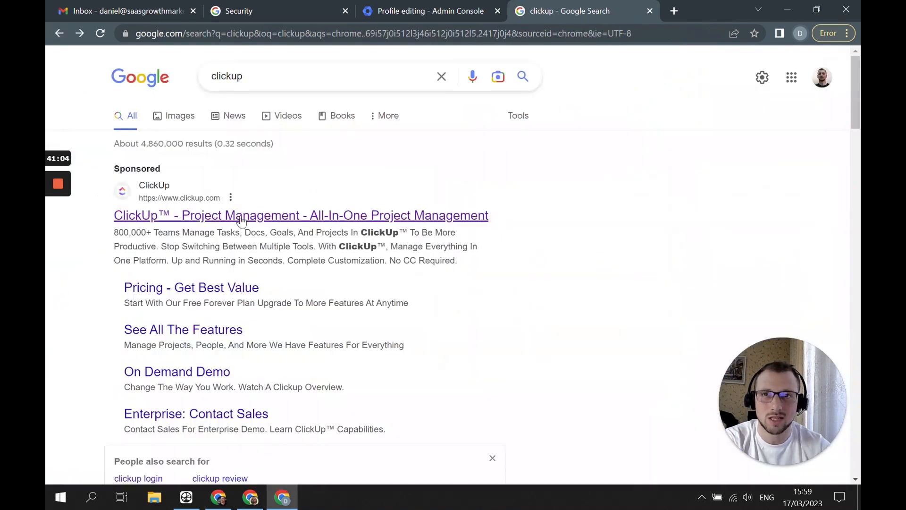
scroll(203, 150, down, 7)
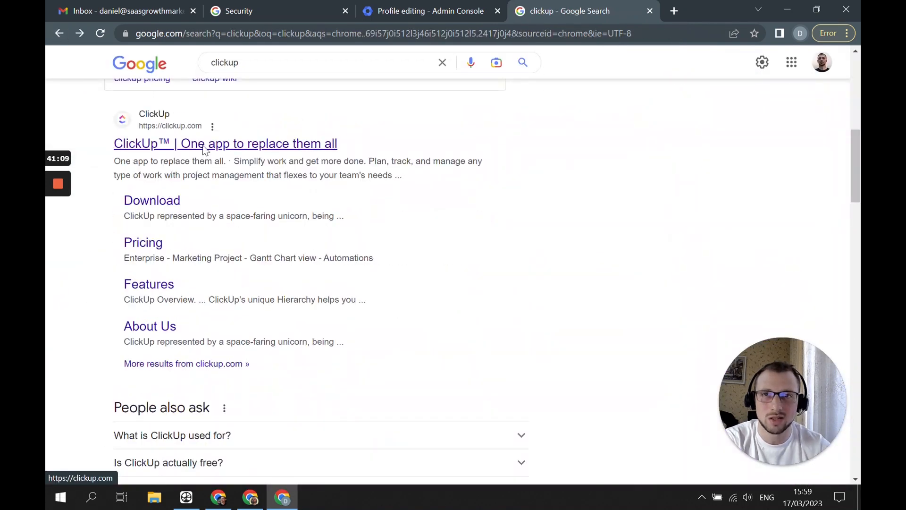
click(204, 150)
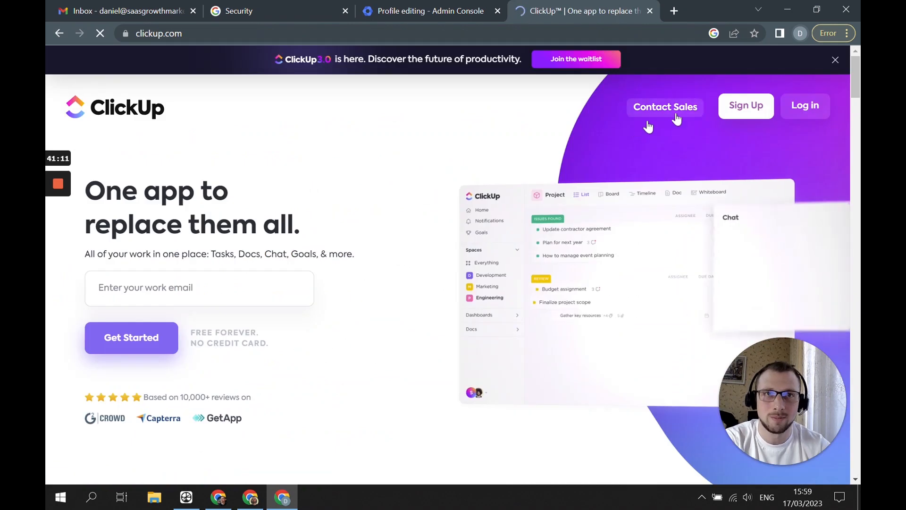
drag(856, 76, 855, 453)
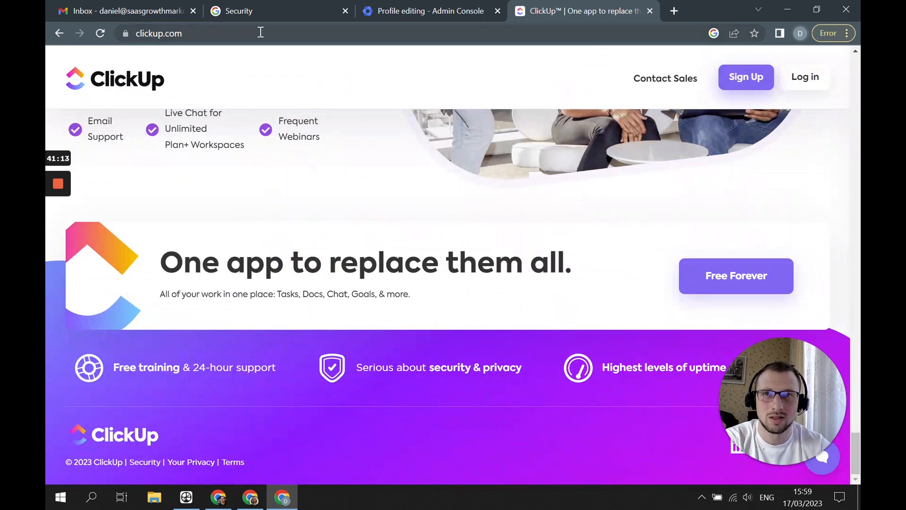
click(304, 6)
Search 'clickup newsletter' and sign the workspace address up for the WriteClick blog newsletter.
click(543, 11)
click(505, 29)
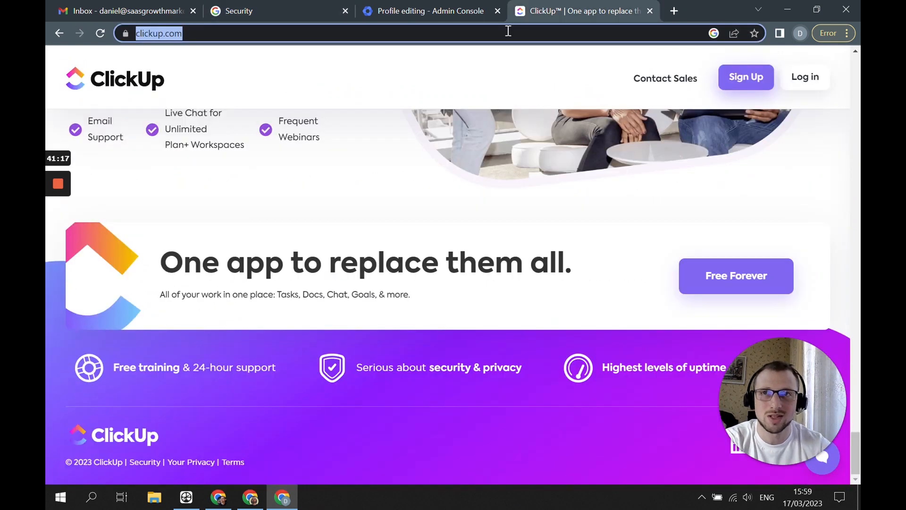
text(clickup new)
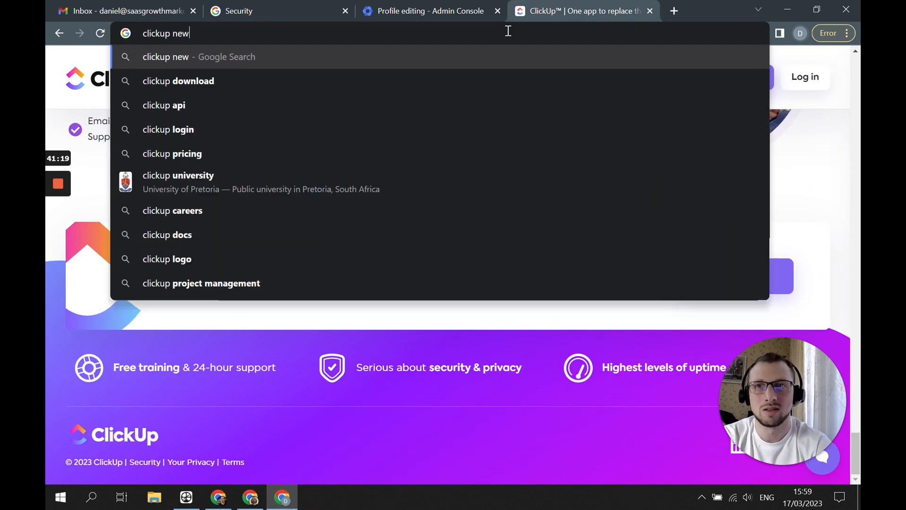
text(sletter)
key(Return)
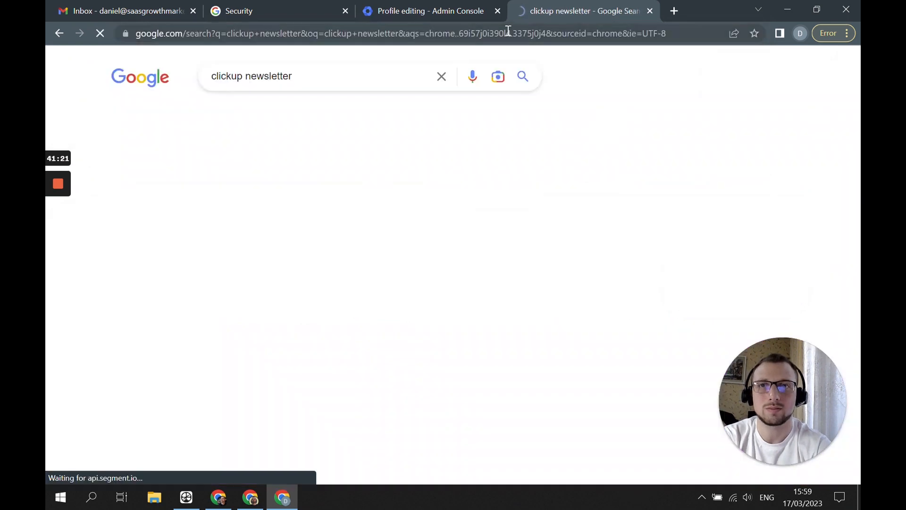
scroll(397, 233, down, 5)
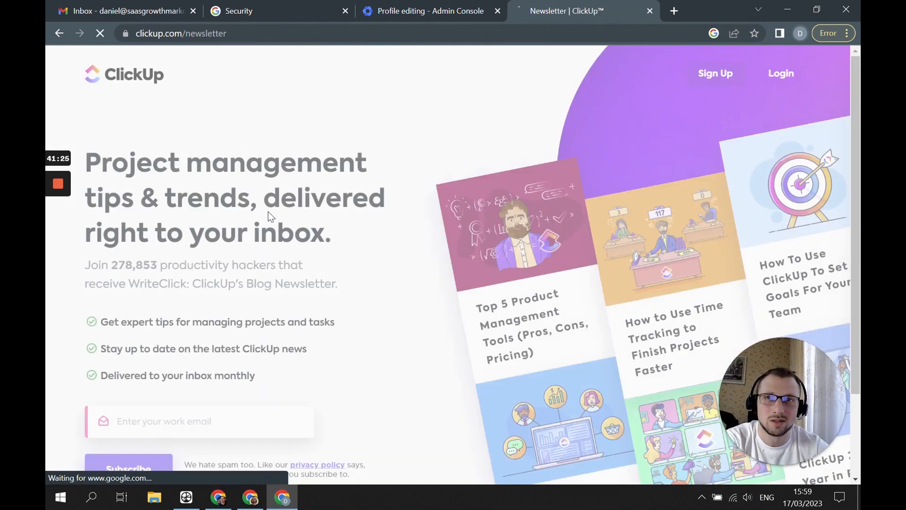
key(ctrl+v)
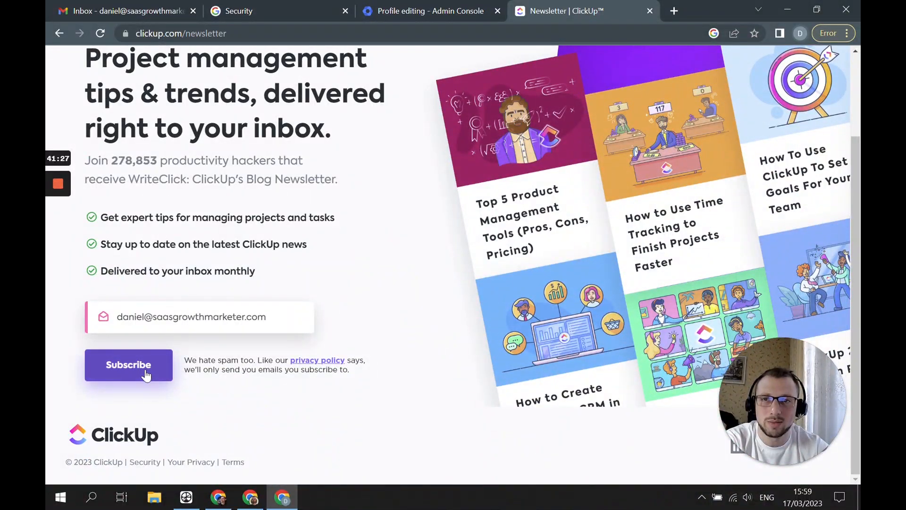
key(Return)
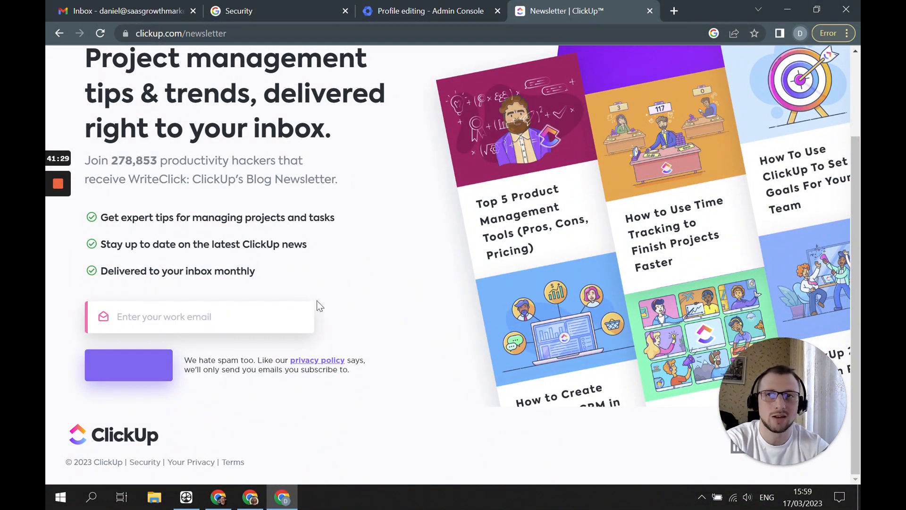
click(94, 6)
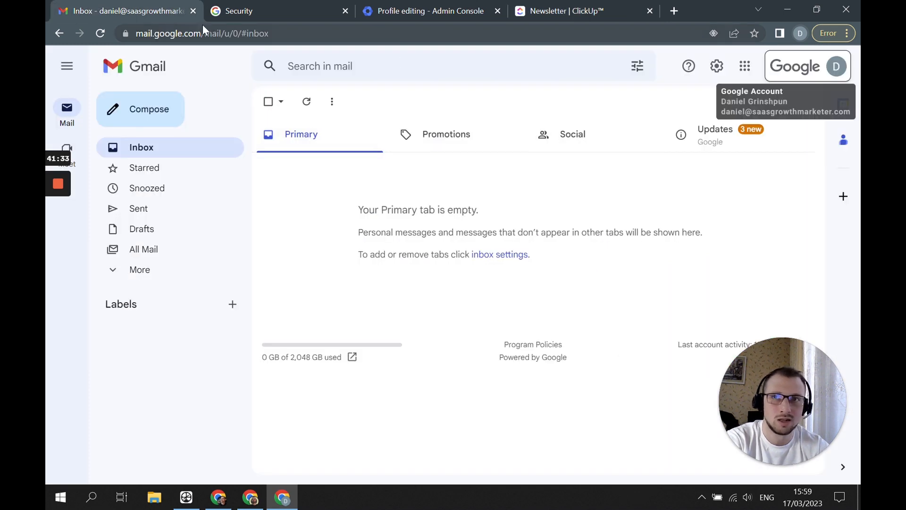
Look through Gmail's Updates tab and All Mail for newsletter arrivals, then return to the ClickUp confirmation page.
click(584, 6)
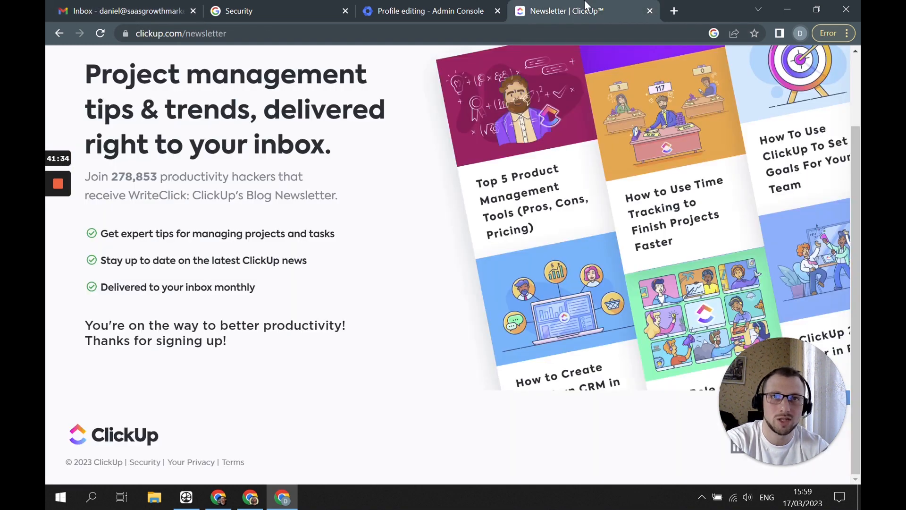
click(415, 29)
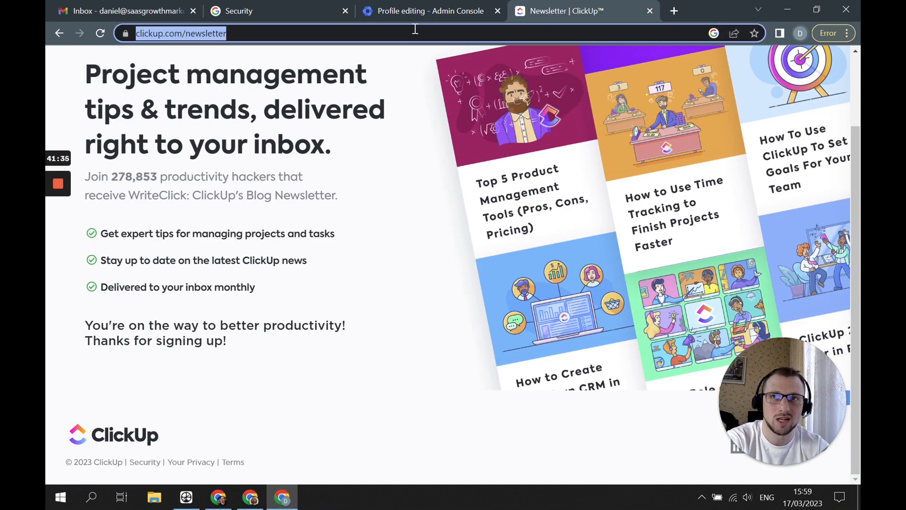
click(184, 4)
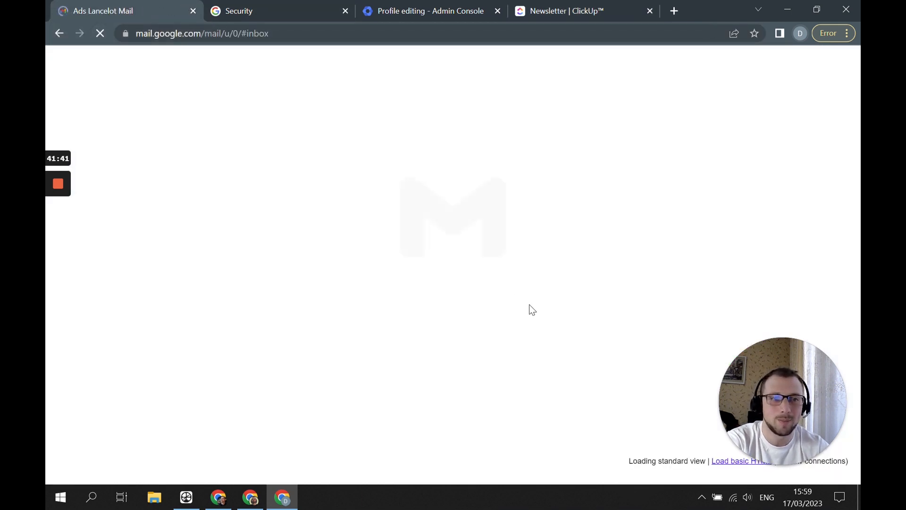
click(730, 152)
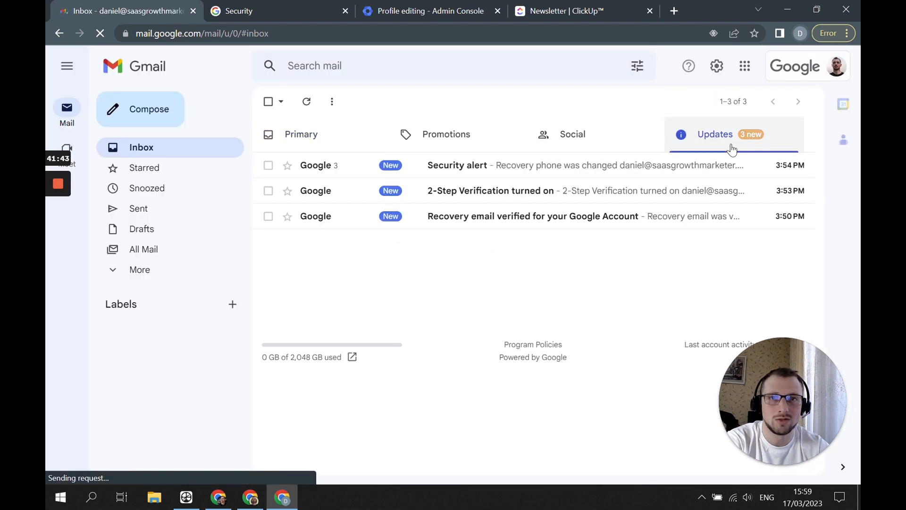
click(180, 252)
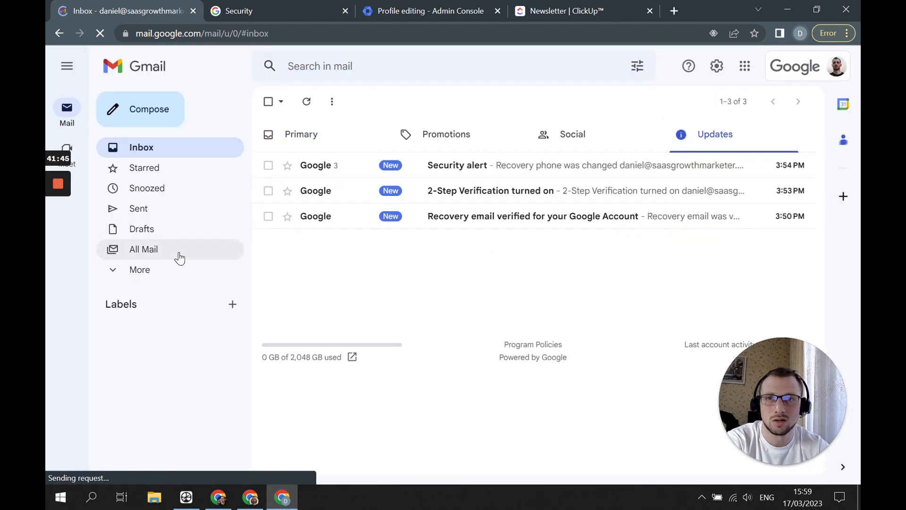
click(157, 74)
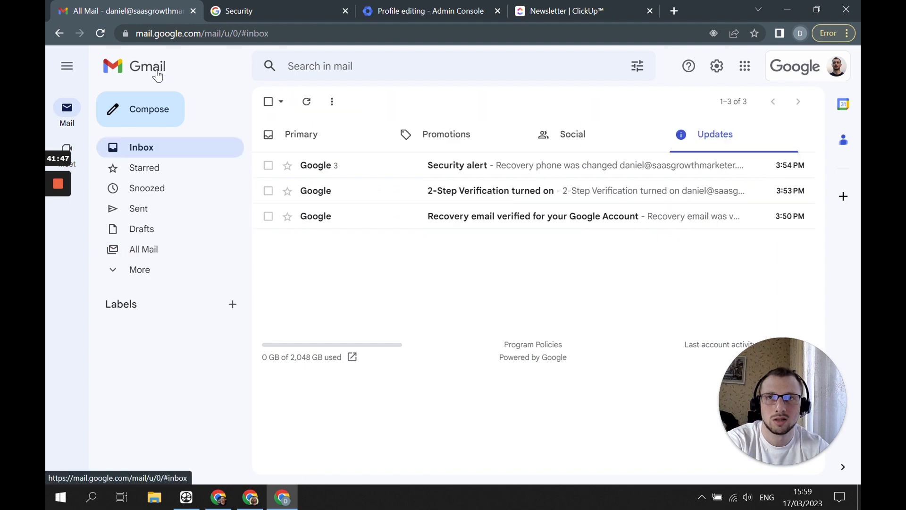
click(616, 9)
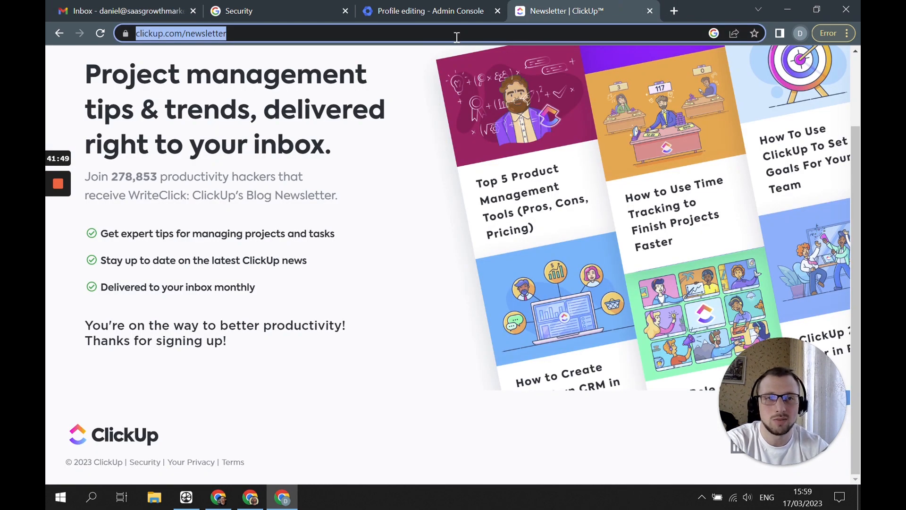
Search 'close com newsletter' and open Close's weekly sales newsletter page.
text(close)
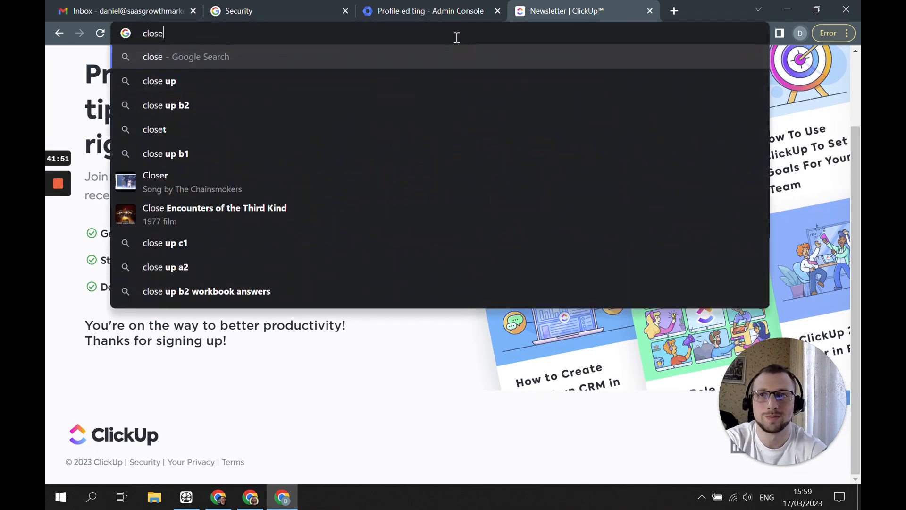
text( c)
key(BackSpace)
key(BackSpace)
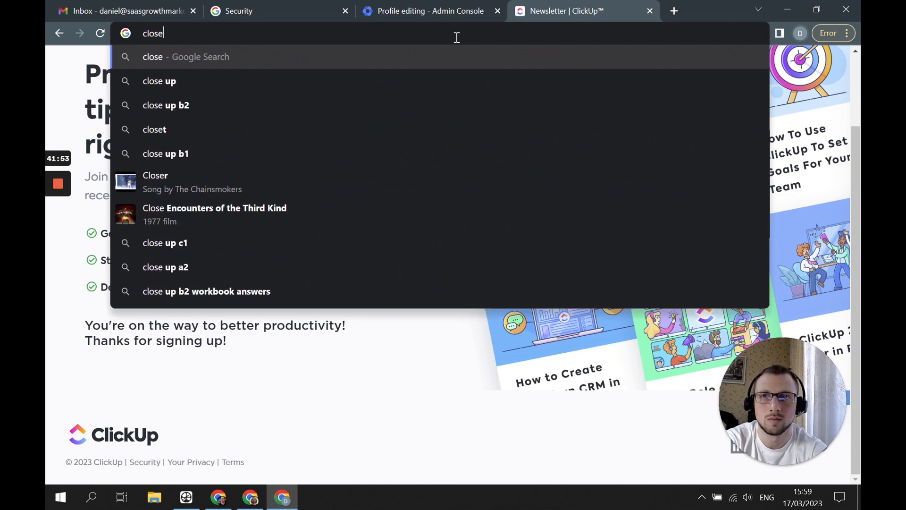
text(com newsletter)
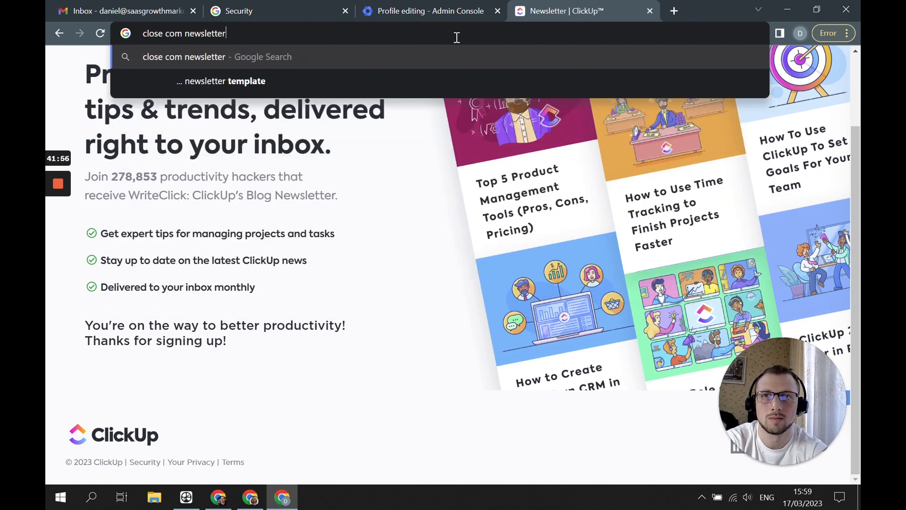
key(Return)
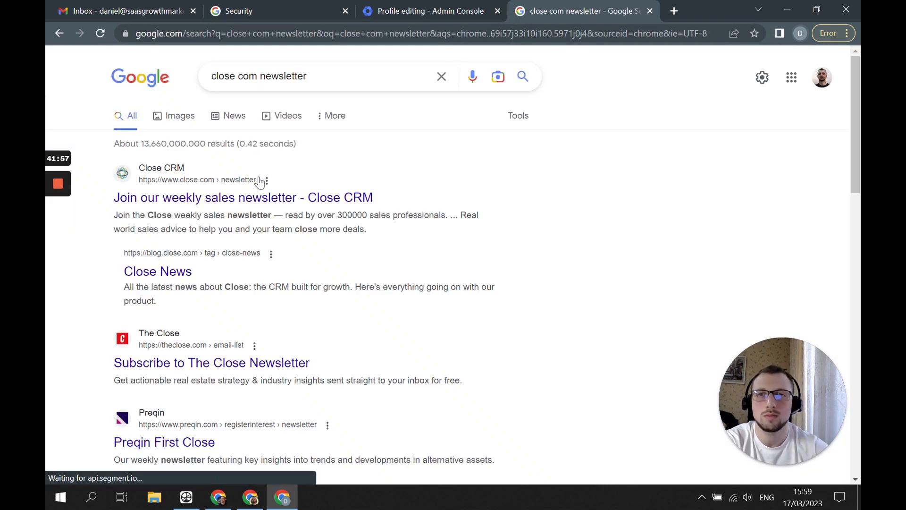
click(245, 198)
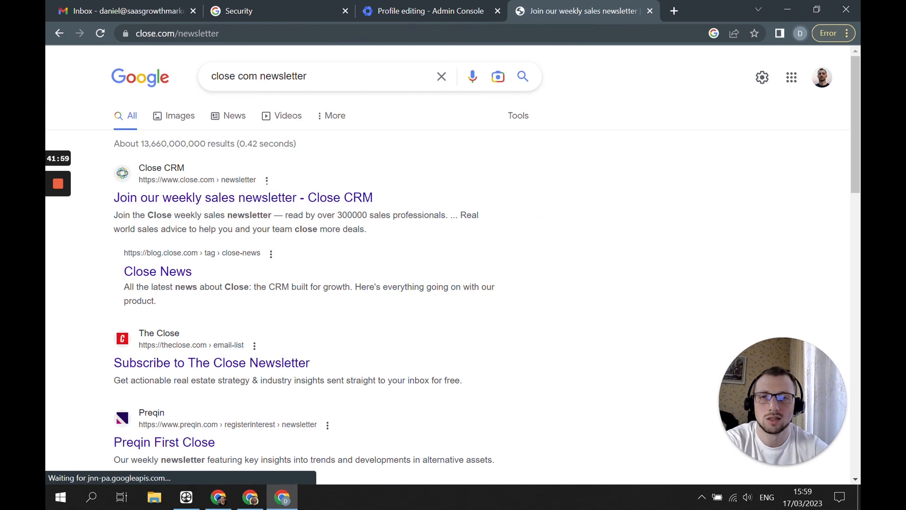
scroll(302, 276, down, 3)
scroll(302, 273, down, 4)
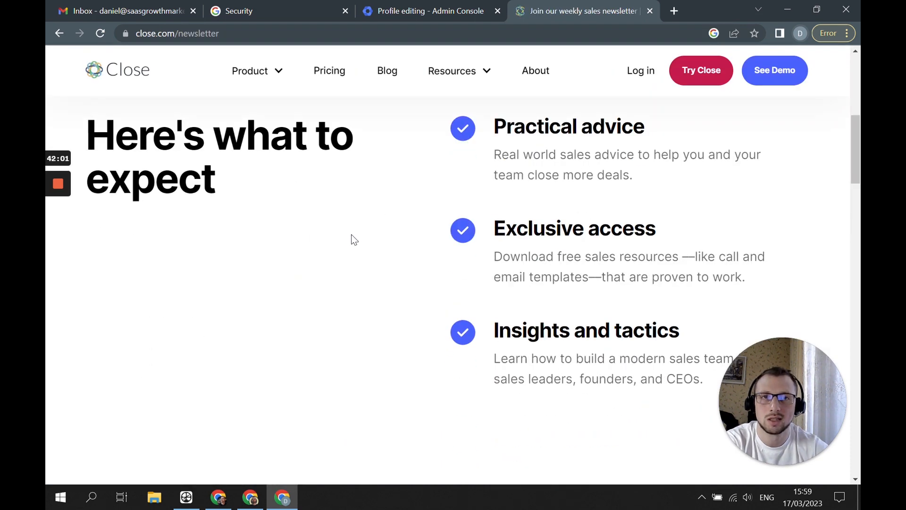
scroll(423, 263, up, 7)
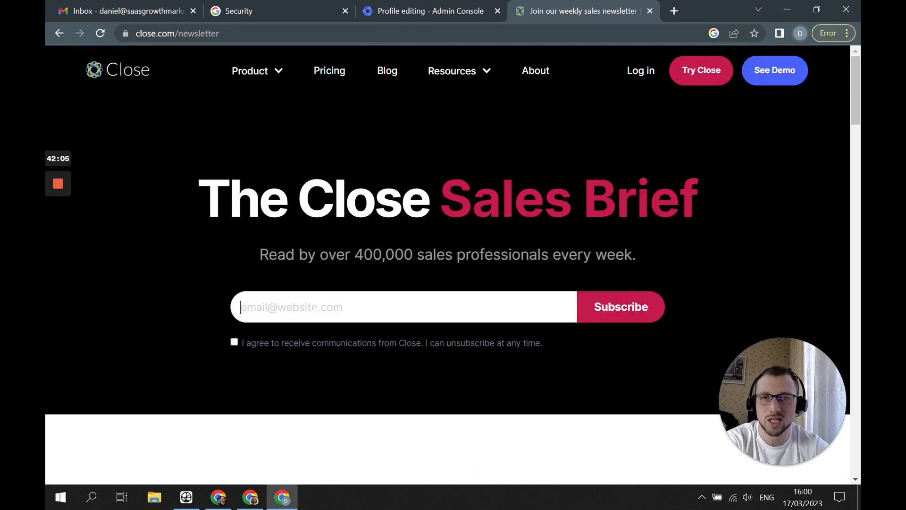
Paste the workspace address, agree to communications, and subscribe to The Close Sales Brief.
key(ctrl+v)
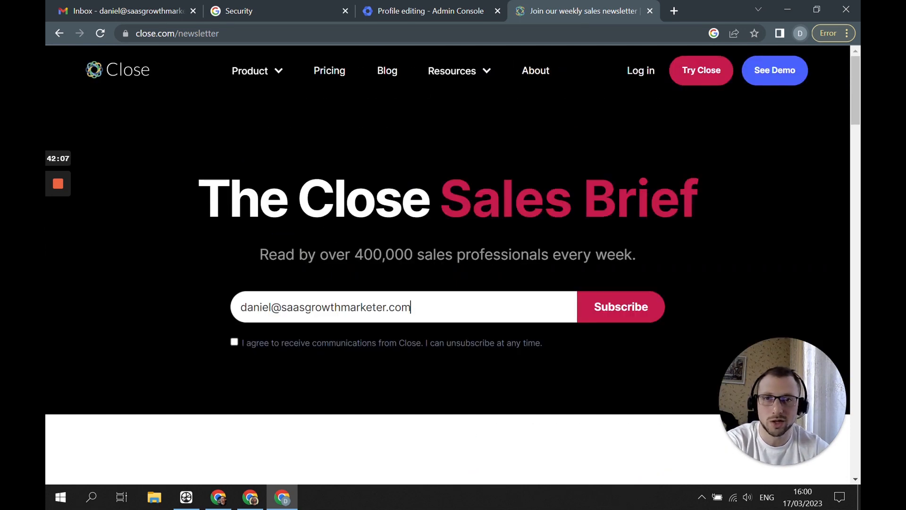
click(313, 341)
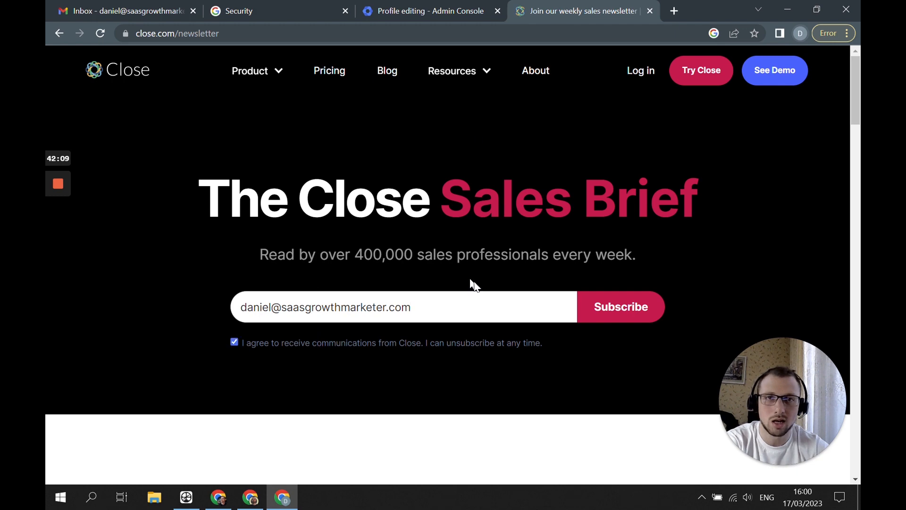
scroll(472, 283, down, 8)
scroll(561, 305, up, 8)
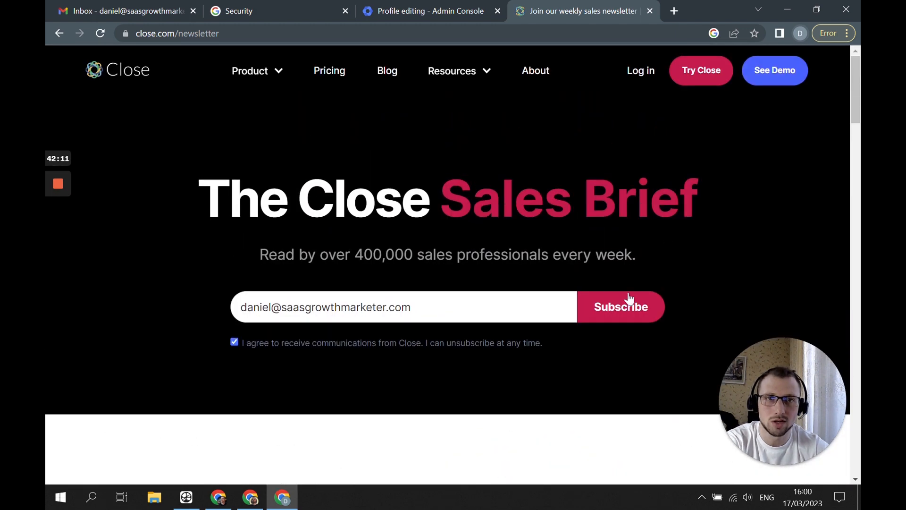
click(618, 307)
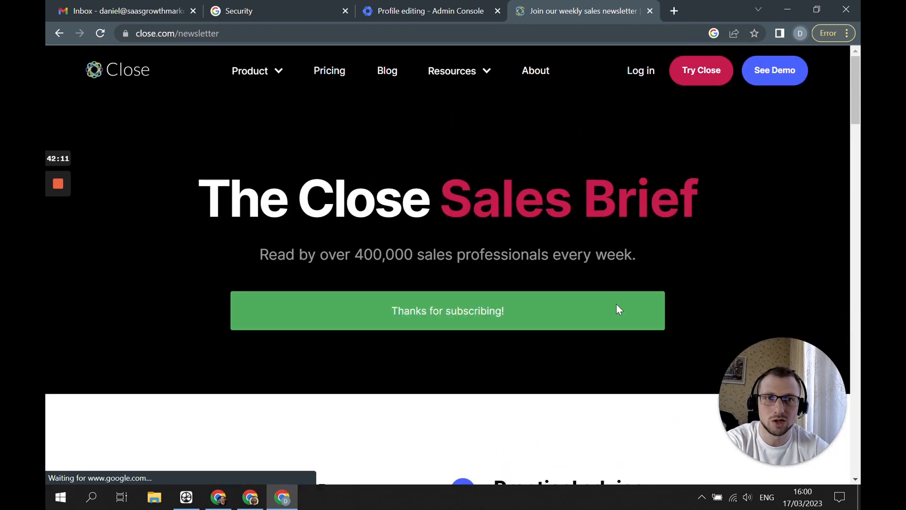
click(157, 5)
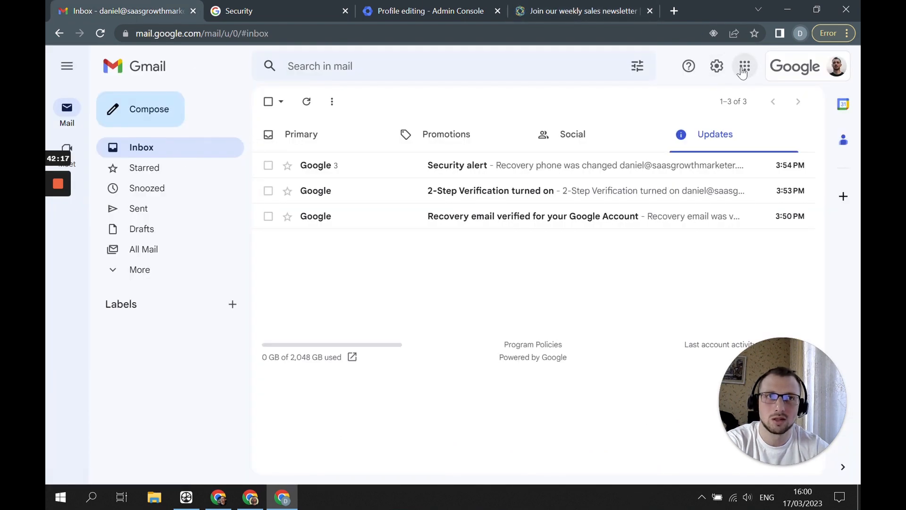
Reload the mailbox and check the inbox categories and All Mail for new arrivals.
click(803, 70)
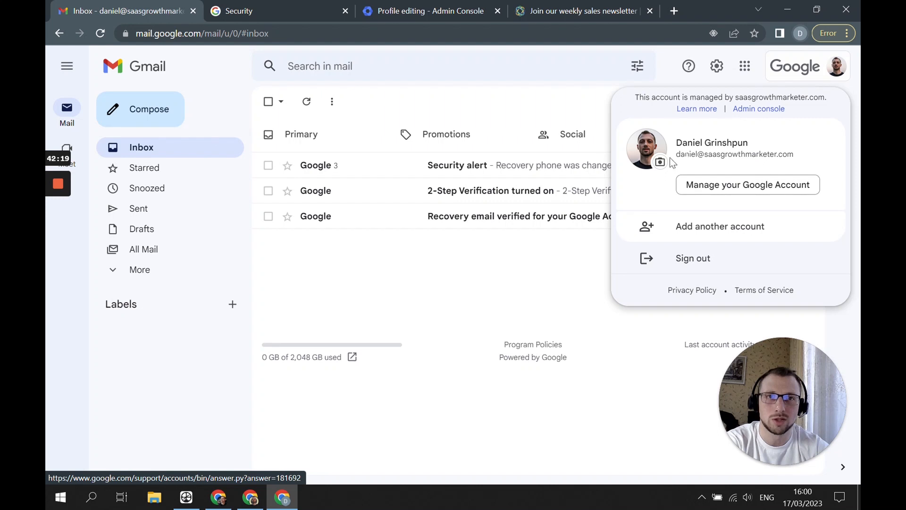
click(335, 289)
click(176, 251)
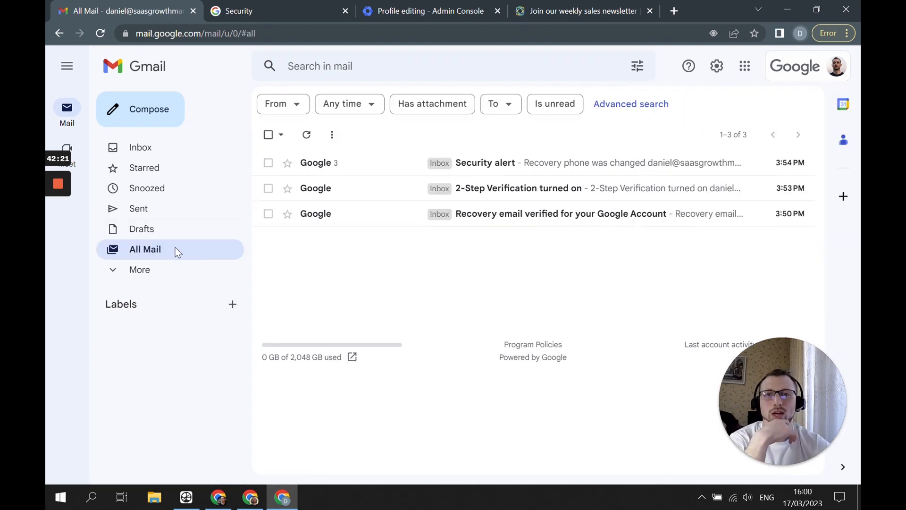
click(623, 3)
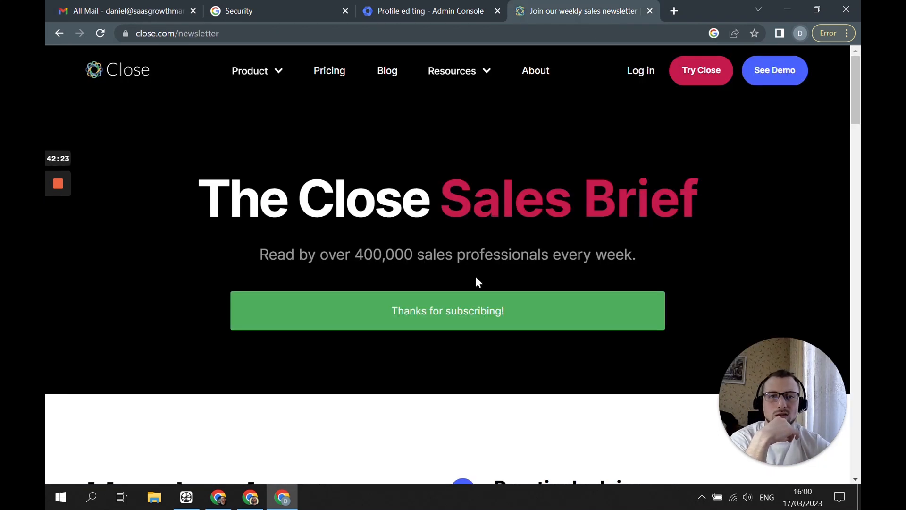
click(109, 5)
click(102, 33)
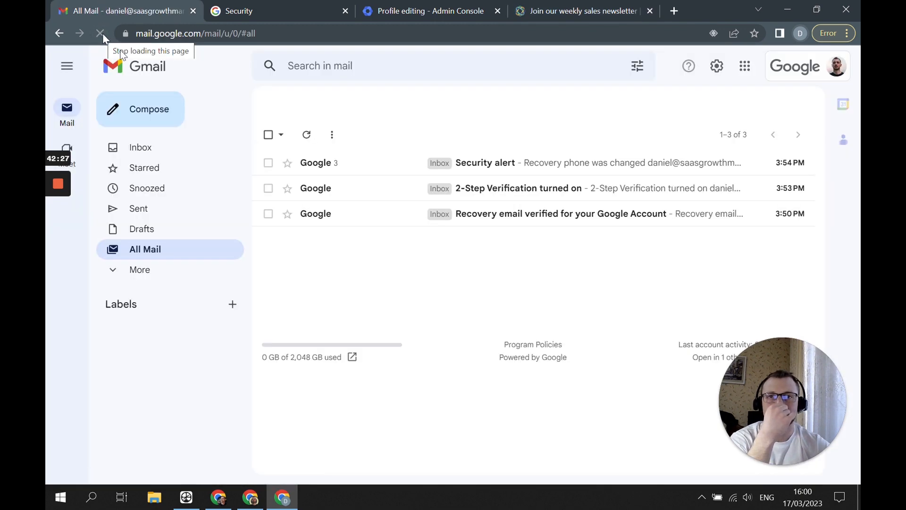
click(156, 151)
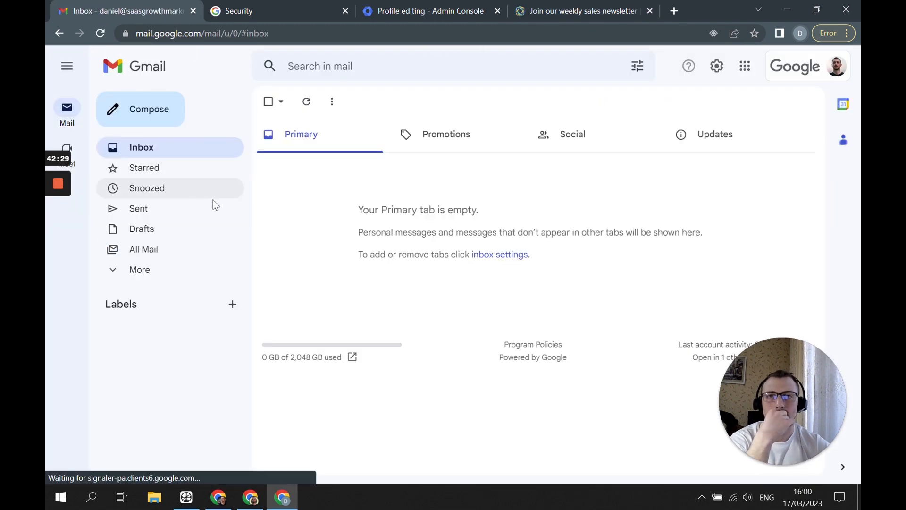
click(560, 137)
click(305, 142)
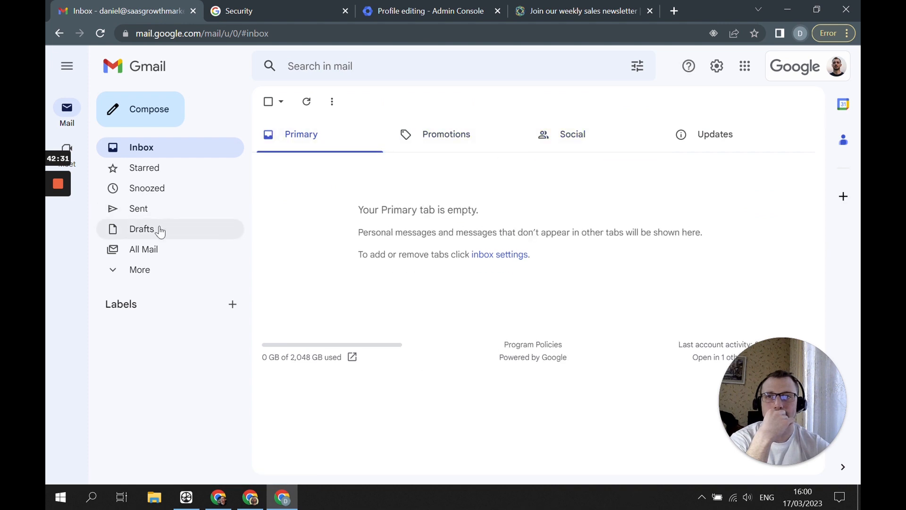
click(56, 238)
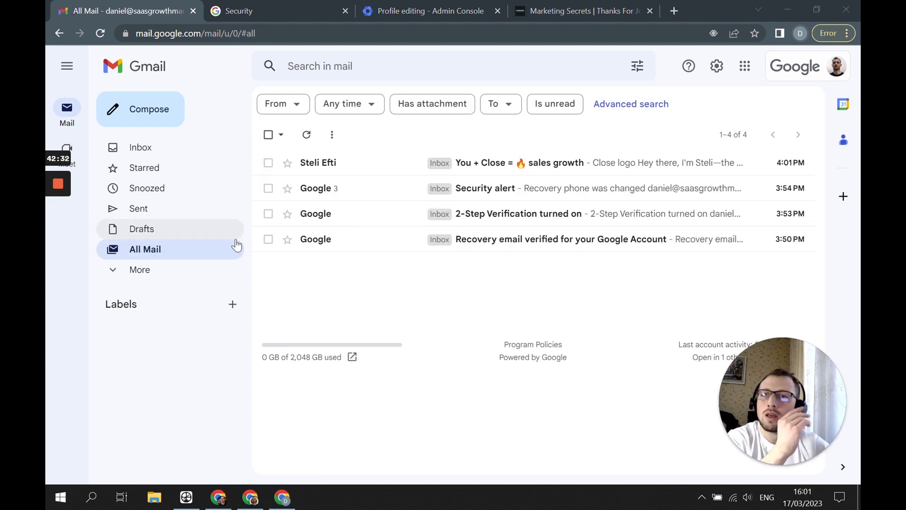
Open and read the 'You + Close = sales growth' welcome email.
click(589, 169)
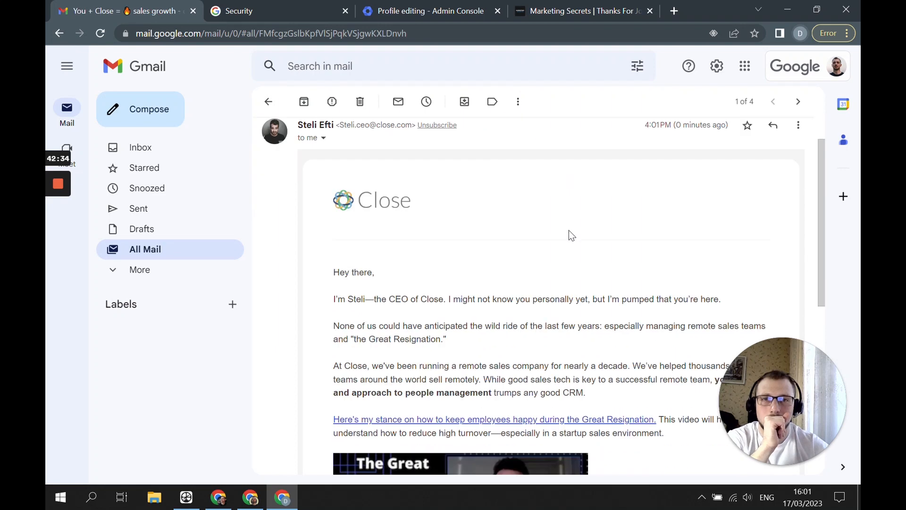
scroll(570, 231, down, 7)
scroll(598, 236, up, 7)
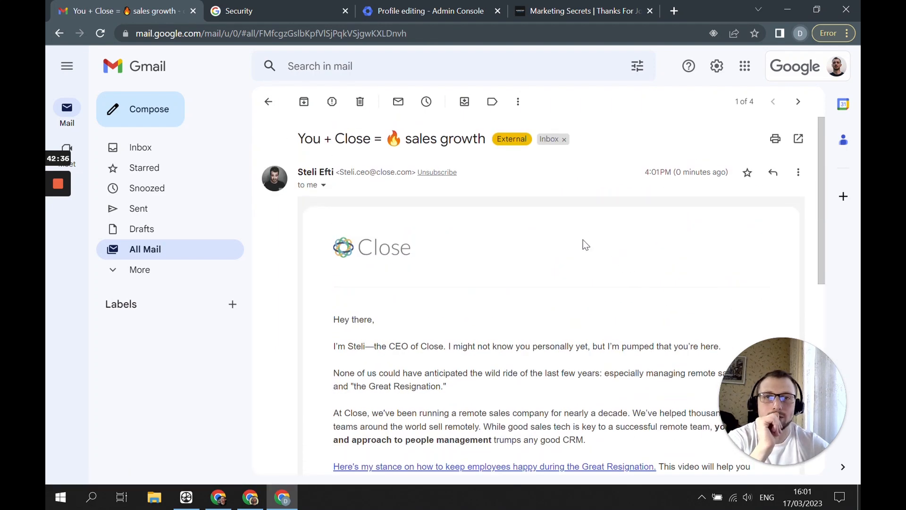
scroll(381, 234, down, 7)
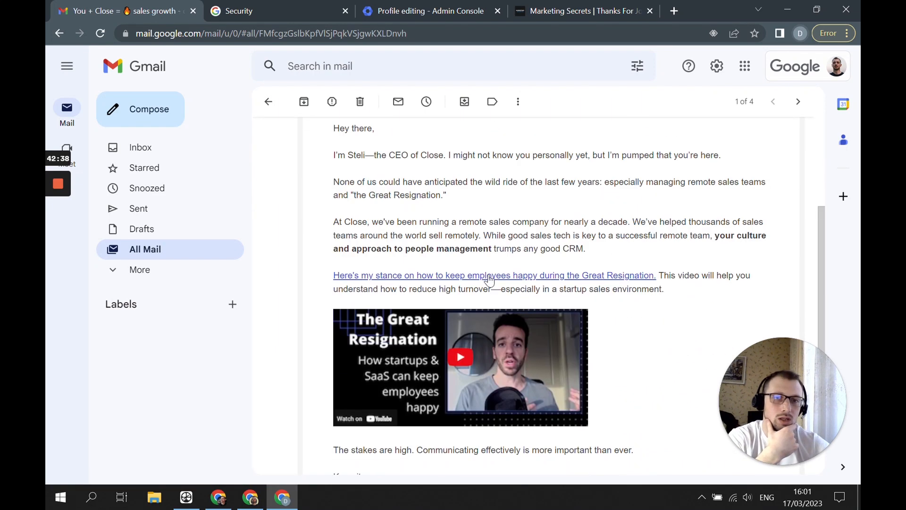
scroll(529, 299, up, 7)
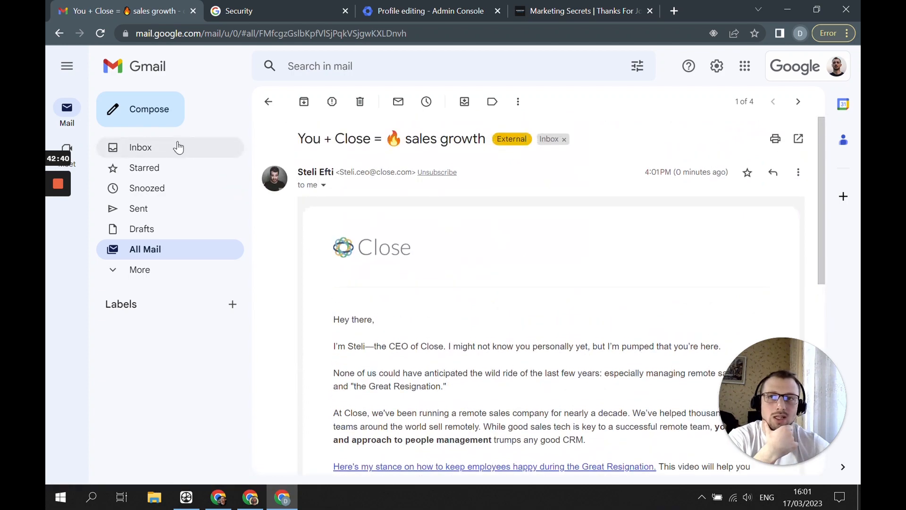
click(178, 147)
Open and read the BTS Newsletter welcome email, then return to the inbox.
click(174, 247)
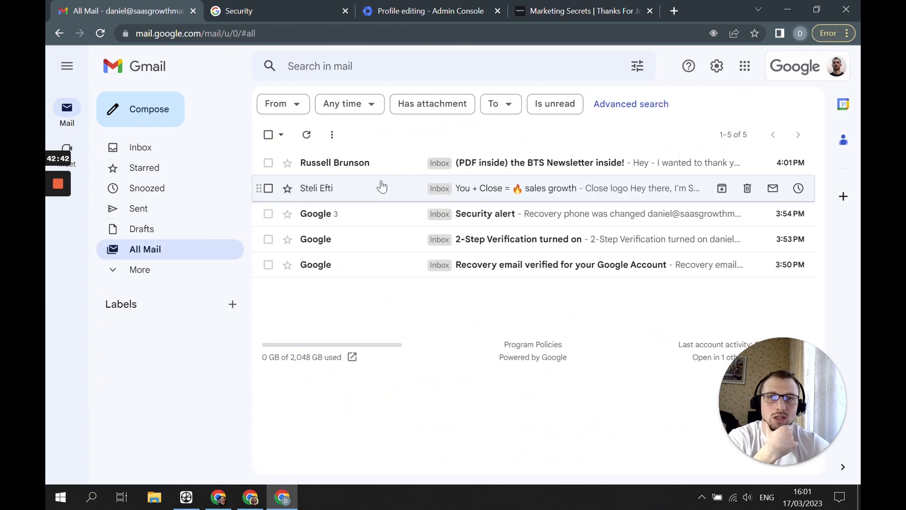
click(378, 163)
scroll(272, 182, down, 8)
scroll(271, 182, up, 4)
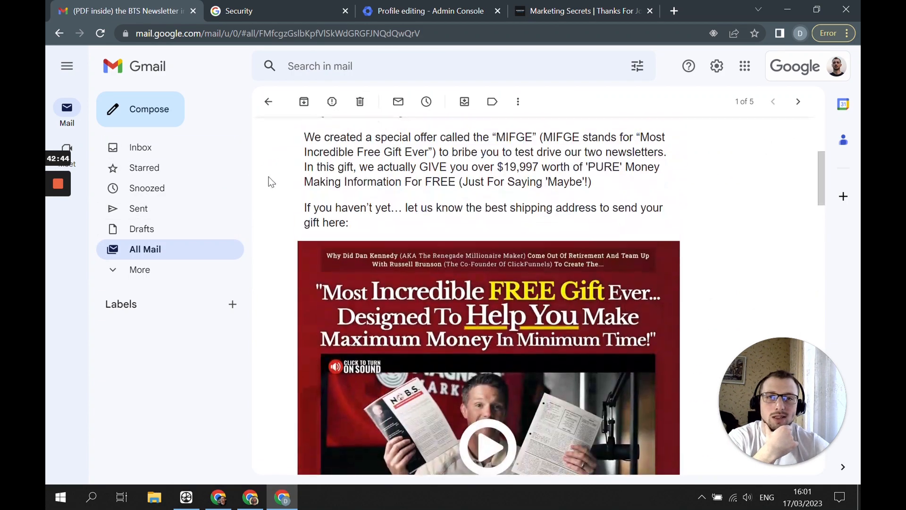
scroll(271, 182, up, 4)
click(176, 149)
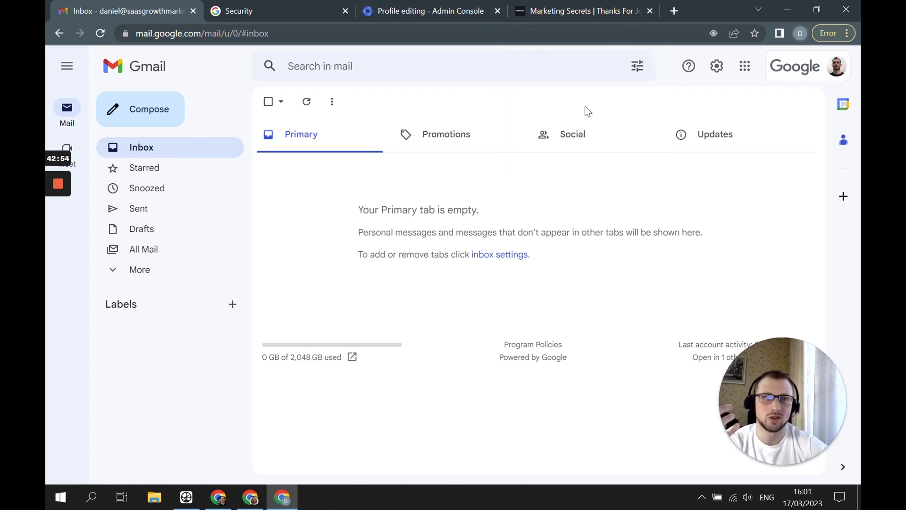
click(458, 9)
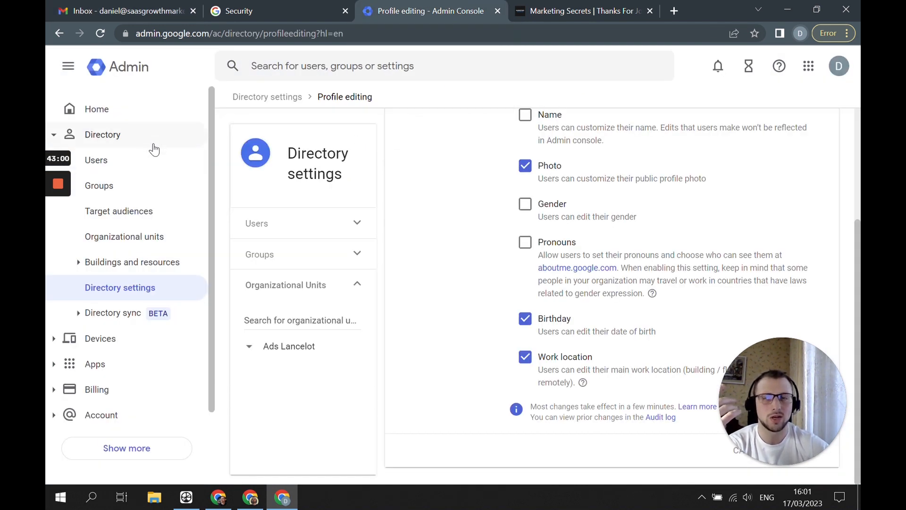
click(152, 116)
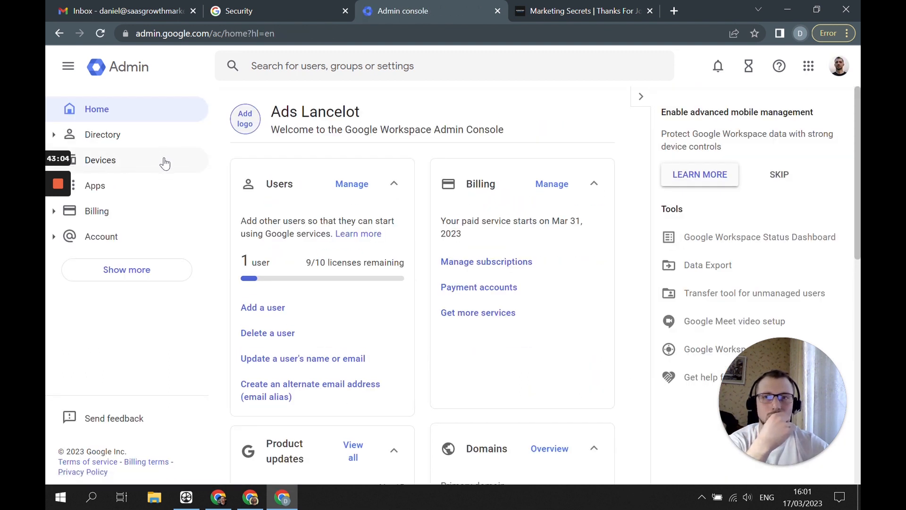
click(143, 275)
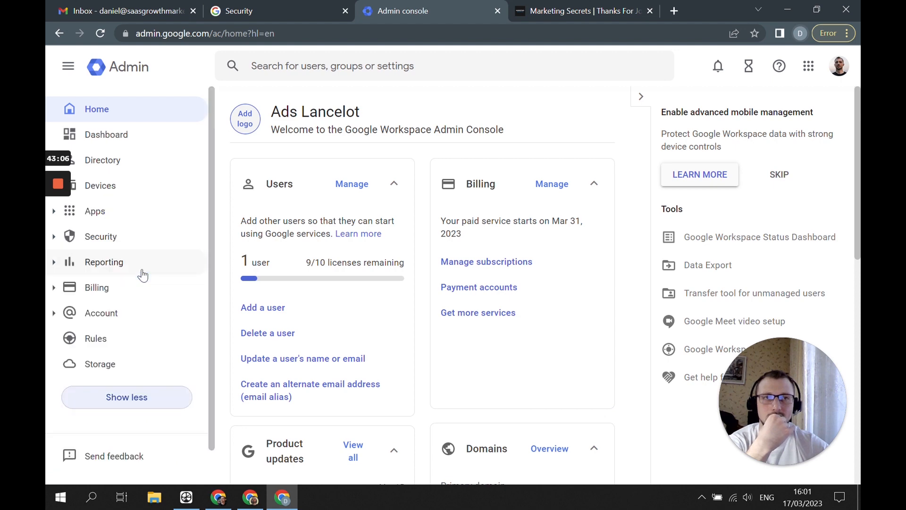
scroll(522, 243, down, 8)
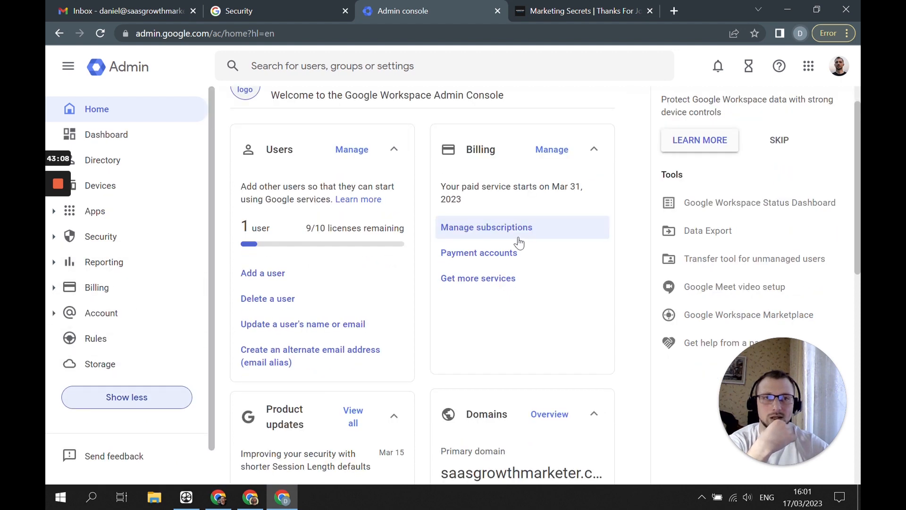
scroll(398, 263, up, 3)
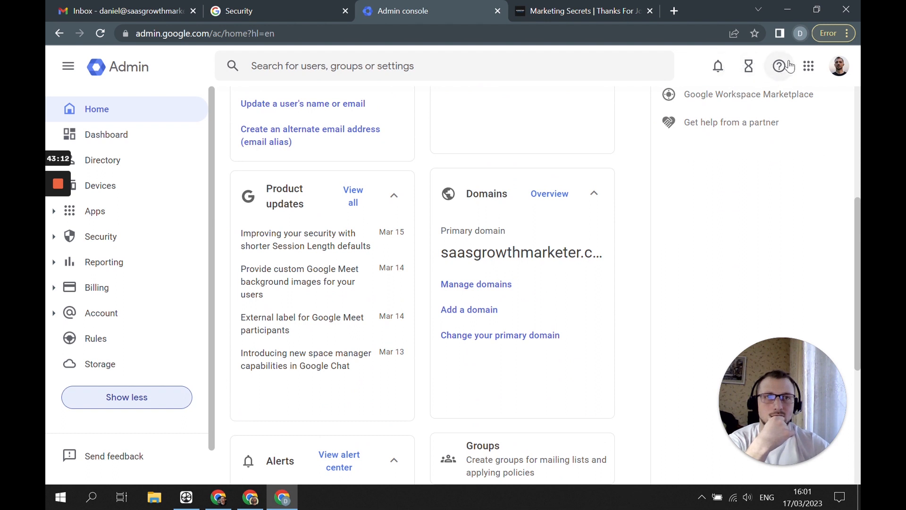
click(789, 66)
drag(808, 421, 220, 421)
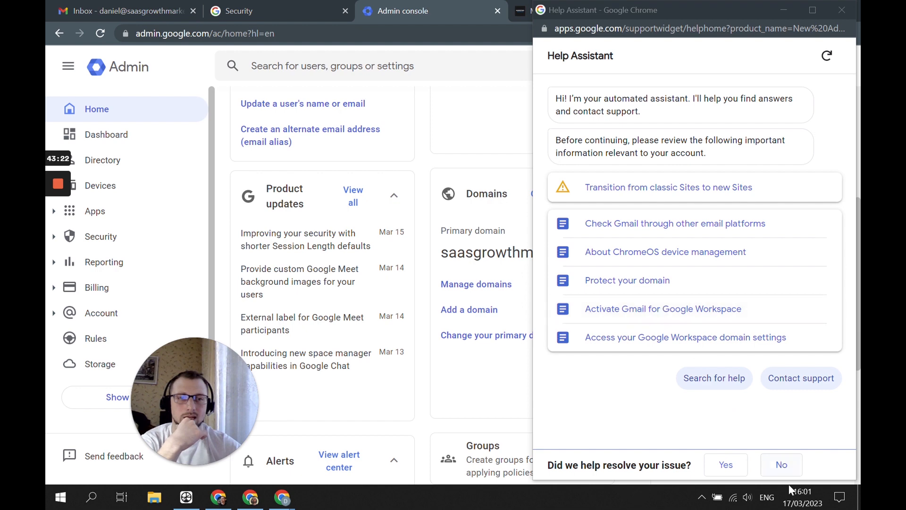
click(836, 16)
Compose a test email with subject 'Hi' to the agency's own address and send it.
click(173, 6)
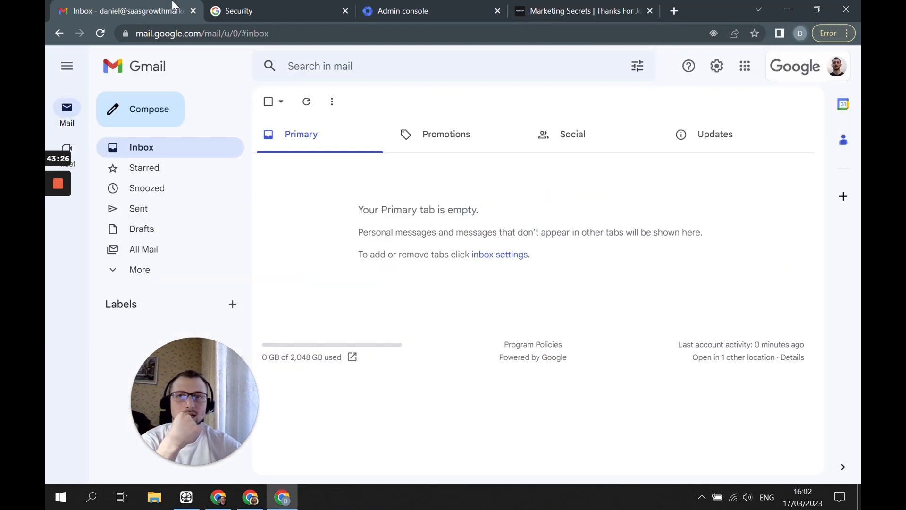
drag(208, 407, 778, 406)
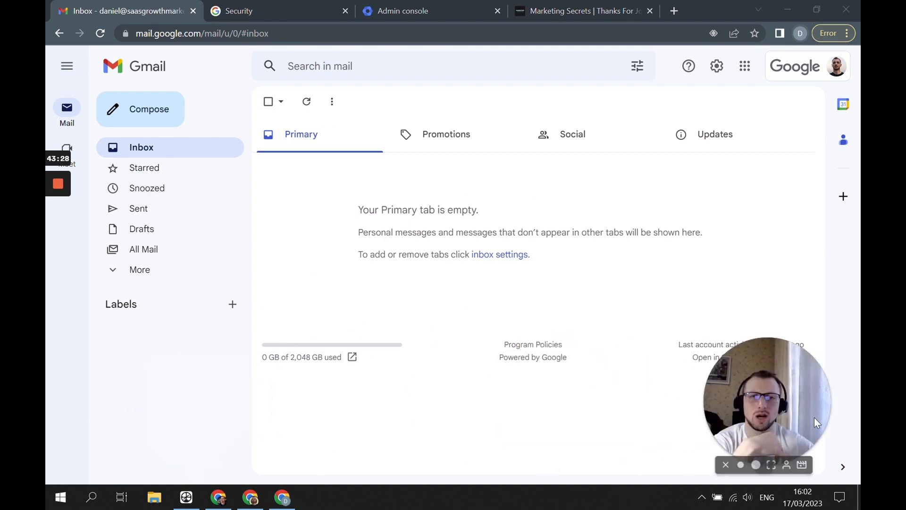
drag(428, 450, 169, 391)
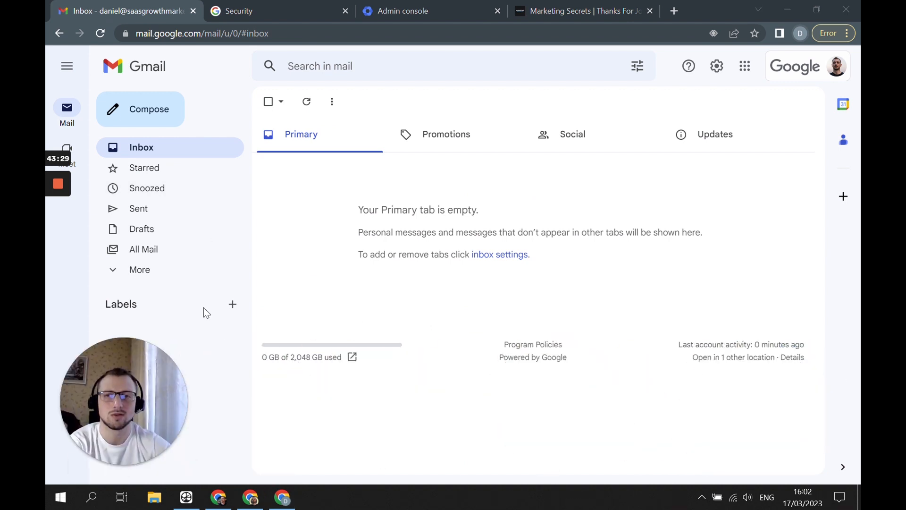
click(157, 124)
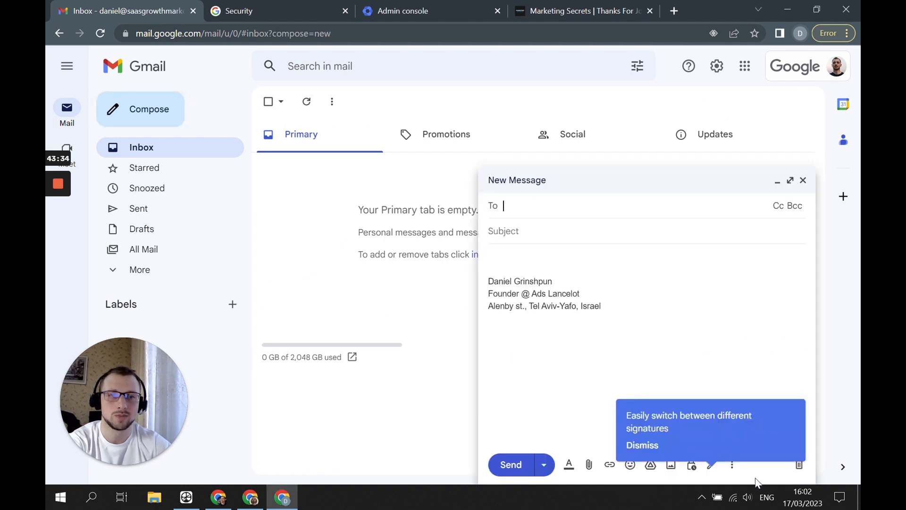
click(554, 281)
click(510, 206)
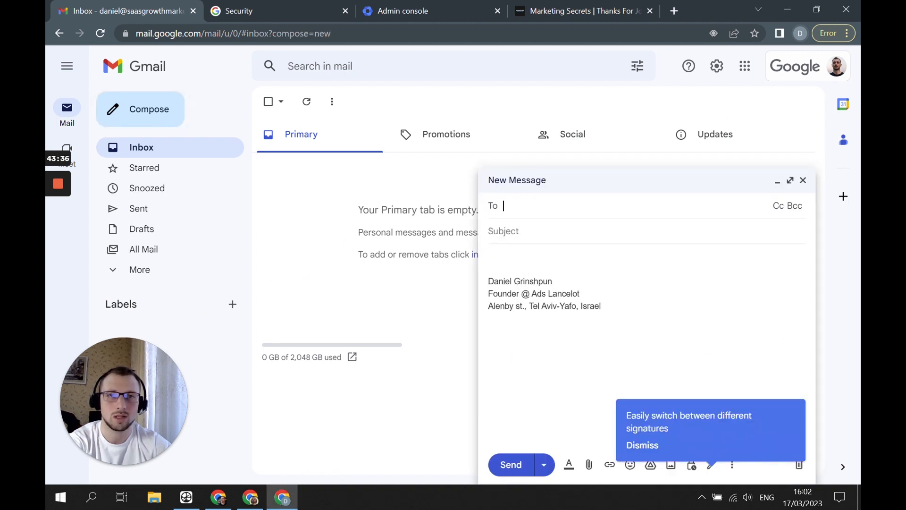
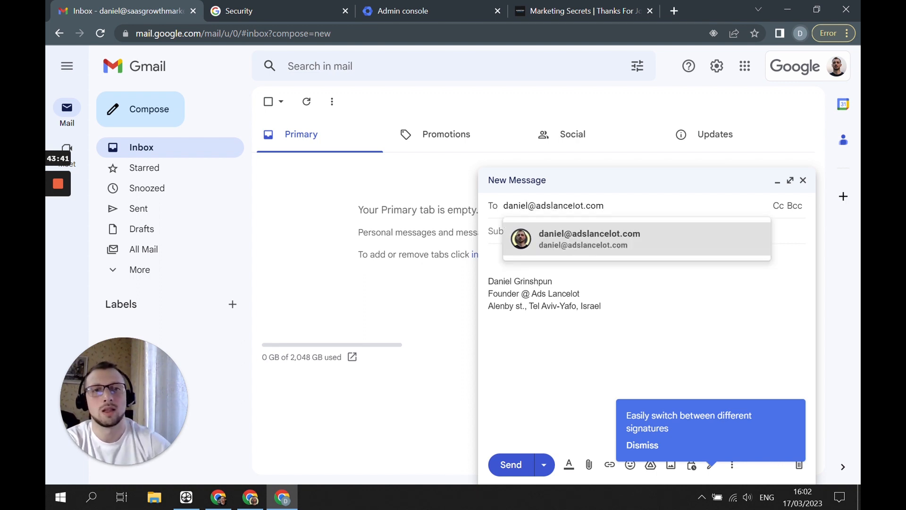
key(Return)
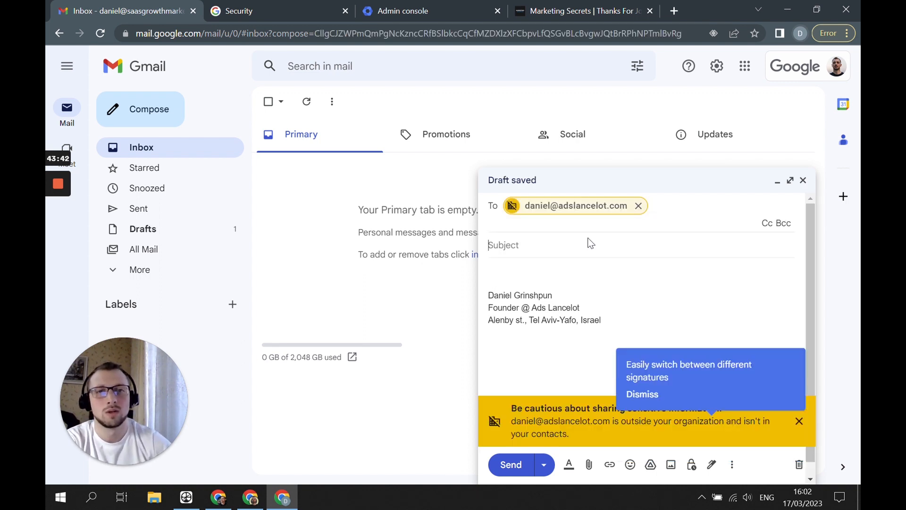
click(588, 242)
text(Hr)
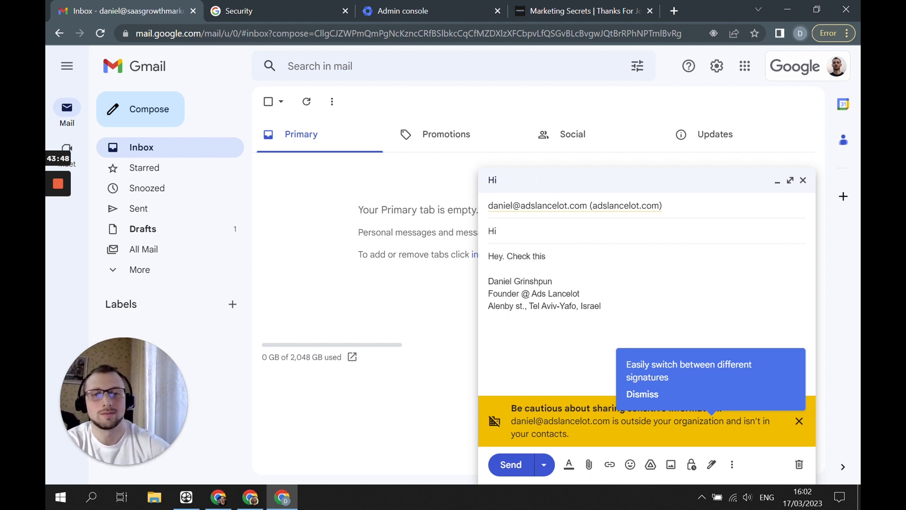
click(510, 468)
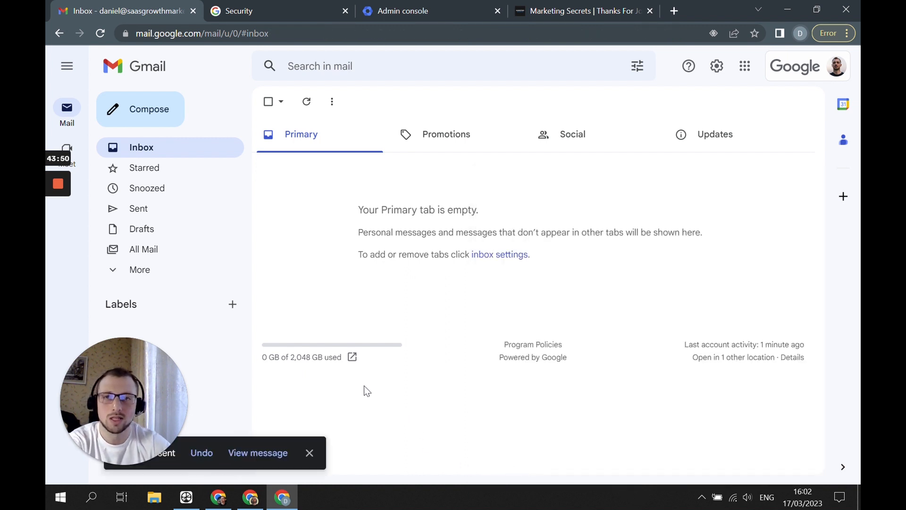
In the receiving account, mark the 'Hi' test email in Spam as safe.
mouse_move(64, 223)
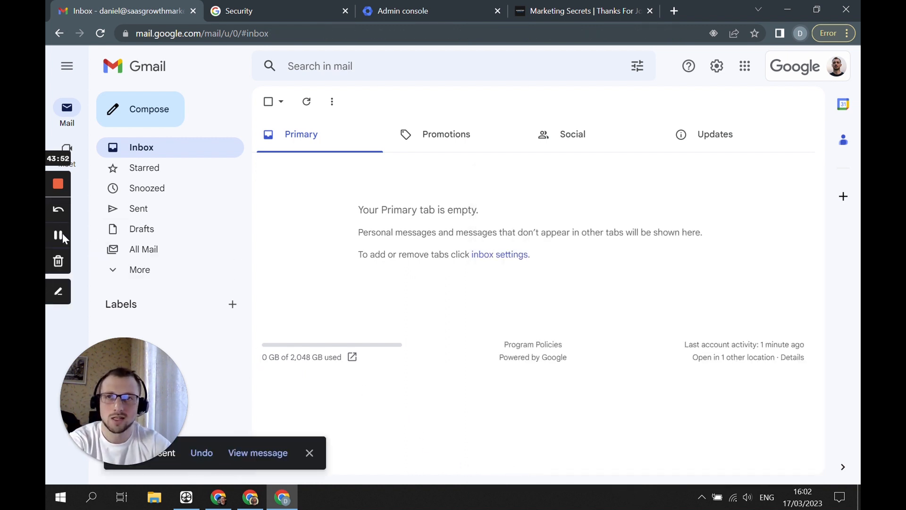
key(alt+Tab)
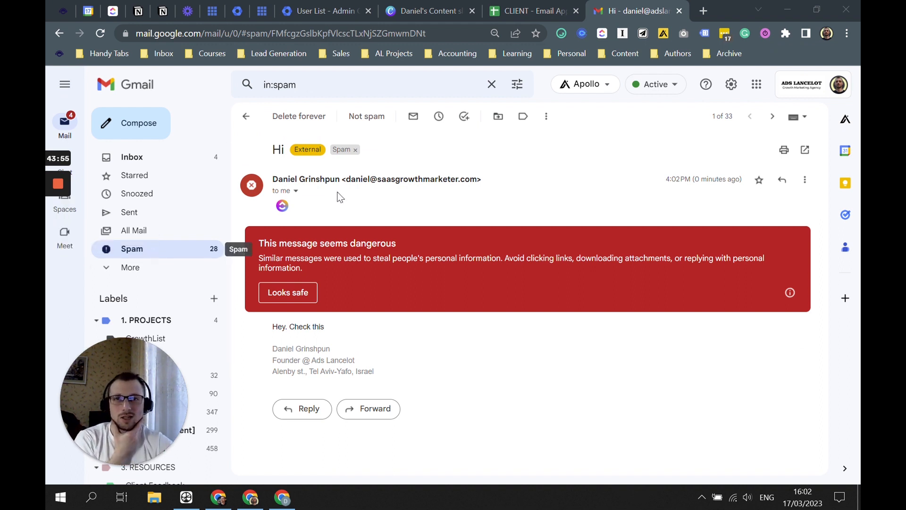
drag(354, 178, 484, 193)
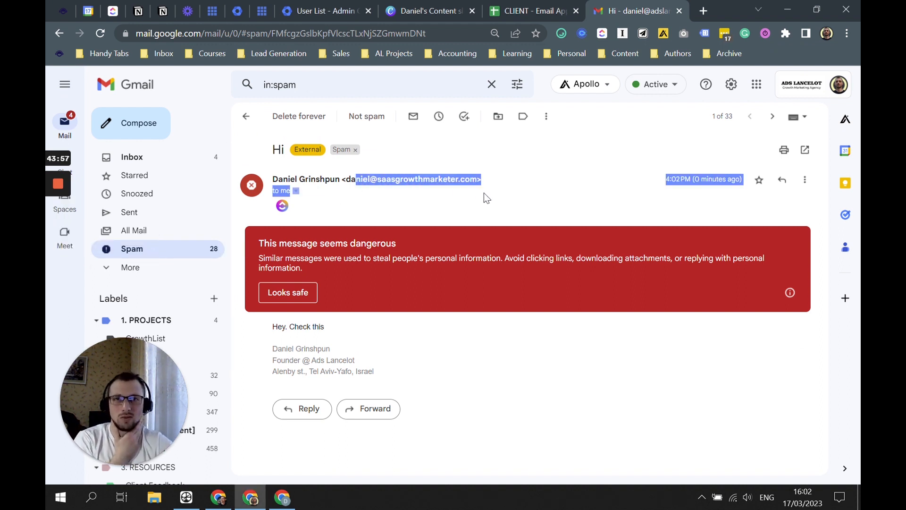
click(488, 192)
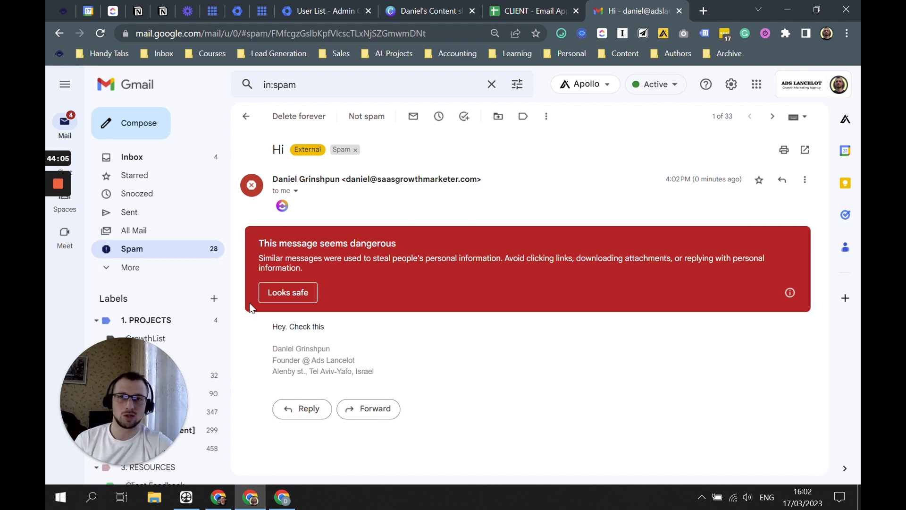
click(277, 302)
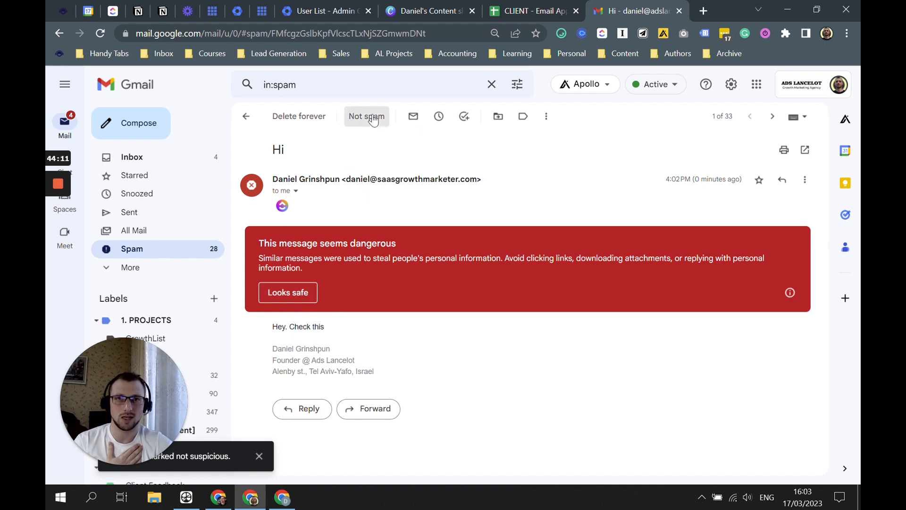
Send a short thank-you reply to the test email, then return to the sending account.
click(783, 180)
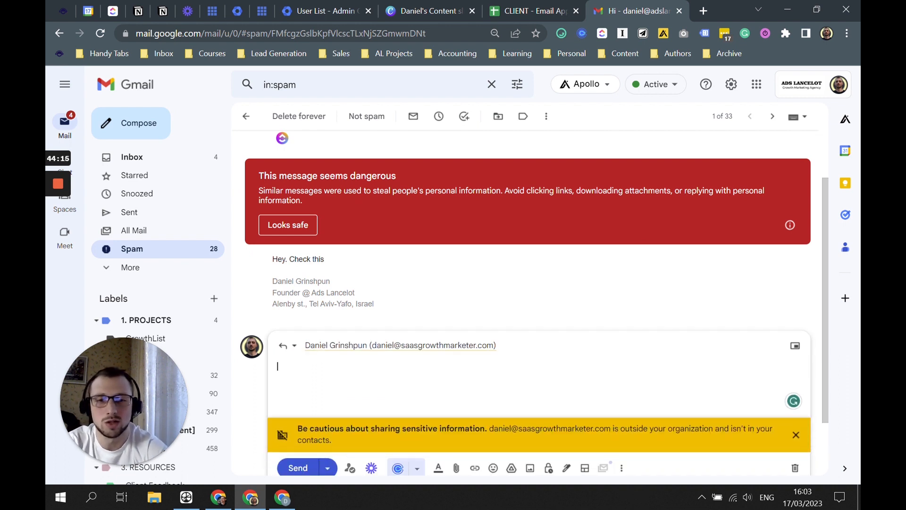
text(d. T)
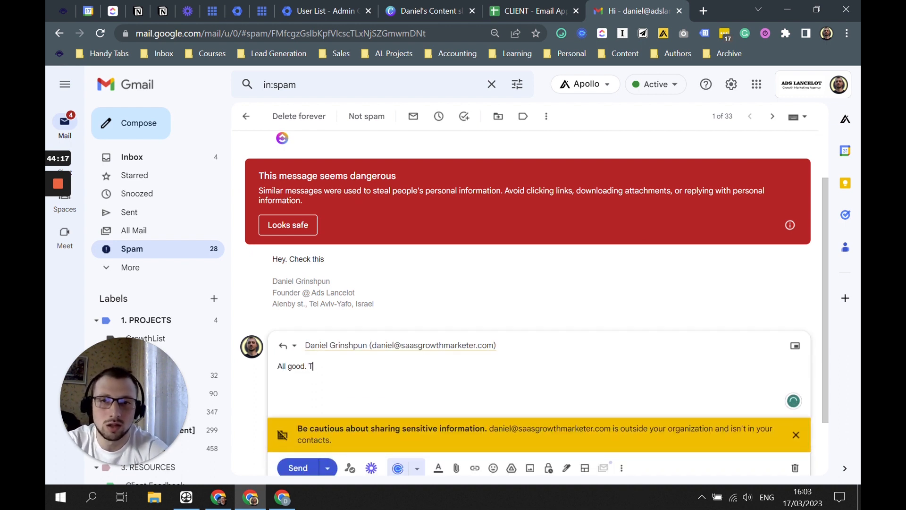
text(hanks for the note Daniel.)
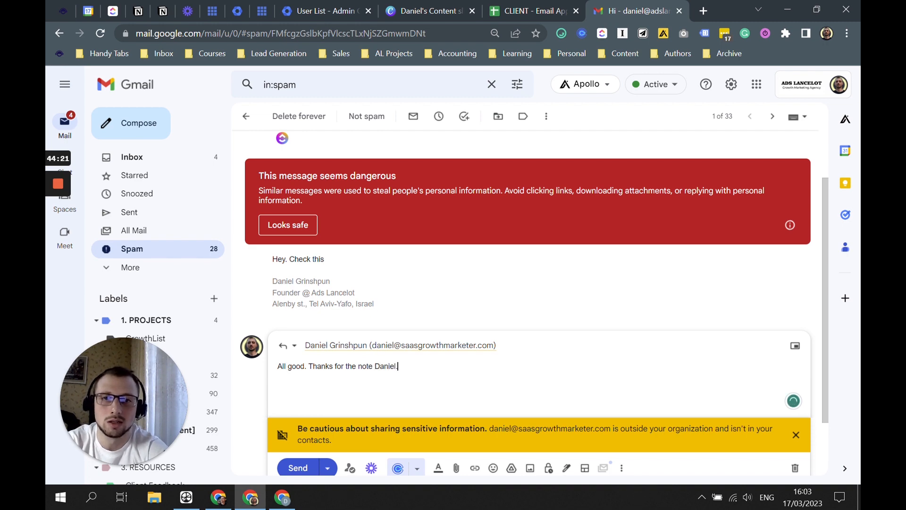
key(ctrl+Return)
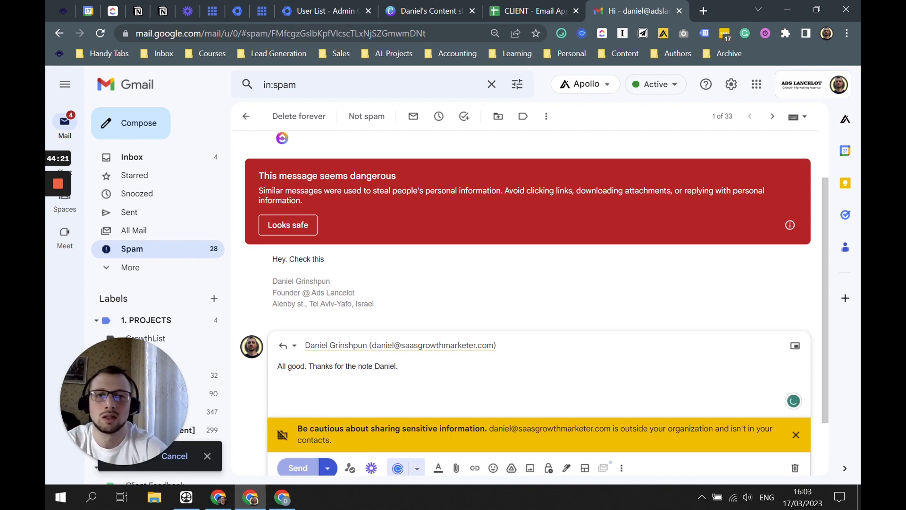
click(284, 501)
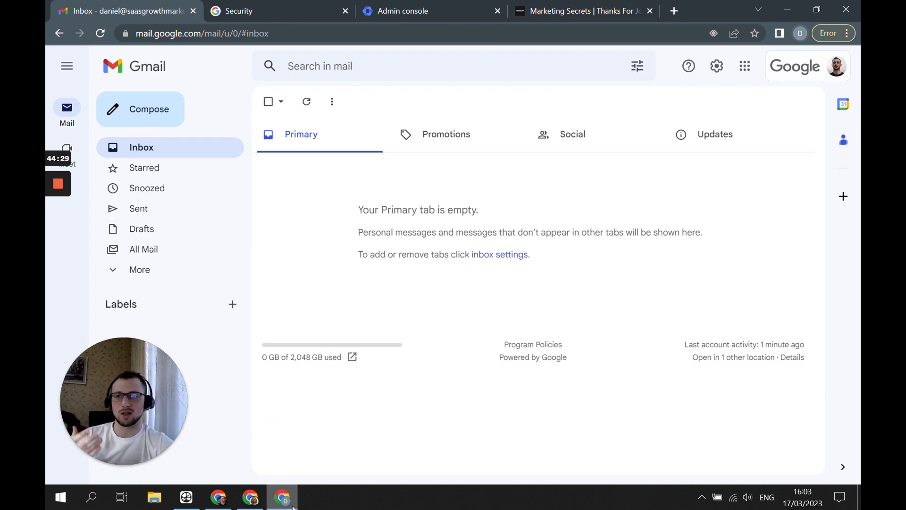
Open the 'Hi' thread from All Mail to read the 'All good' reply, then return to the inbox.
click(206, 255)
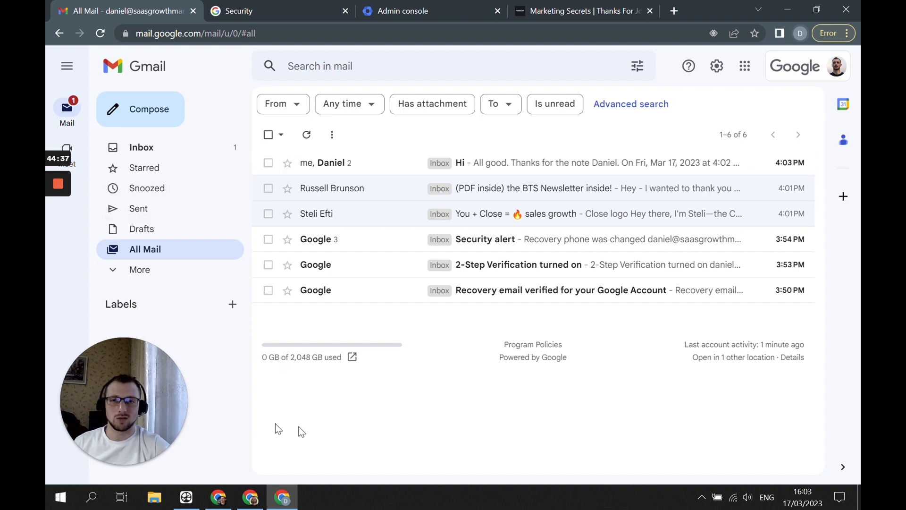
click(398, 164)
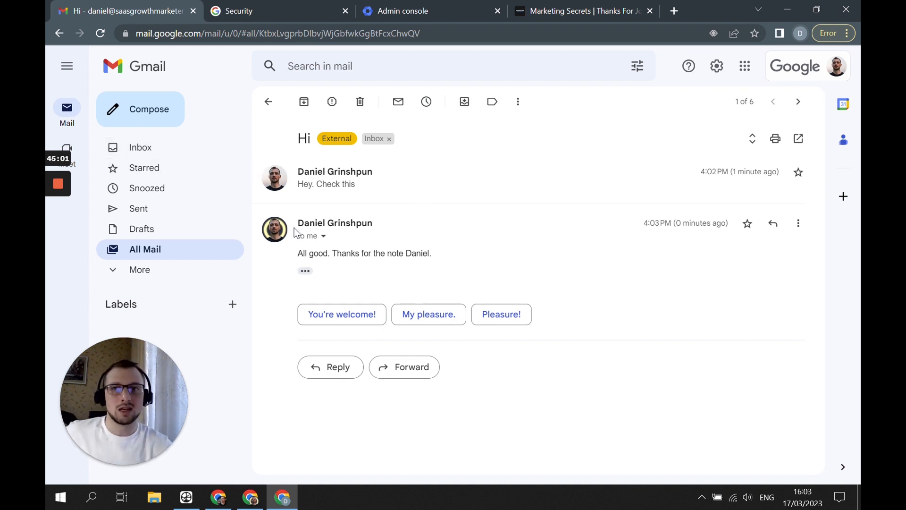
click(210, 158)
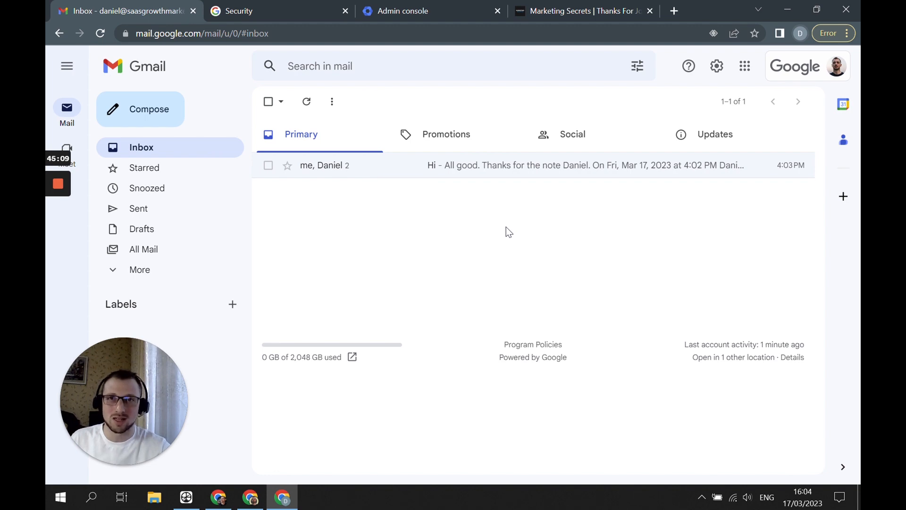
Flip through the account Security and Admin console tabs, opening and closing the admin help assistant, then return to the Gmail inbox.
click(258, 7)
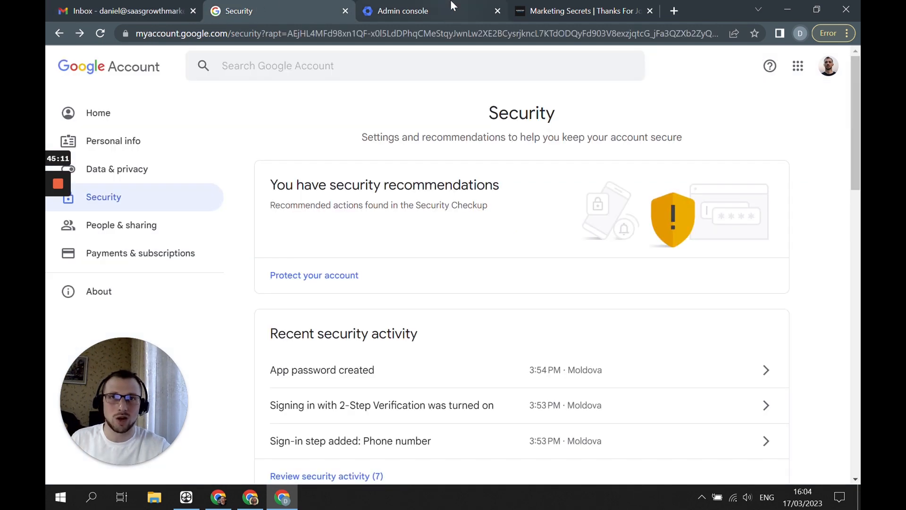
click(453, 6)
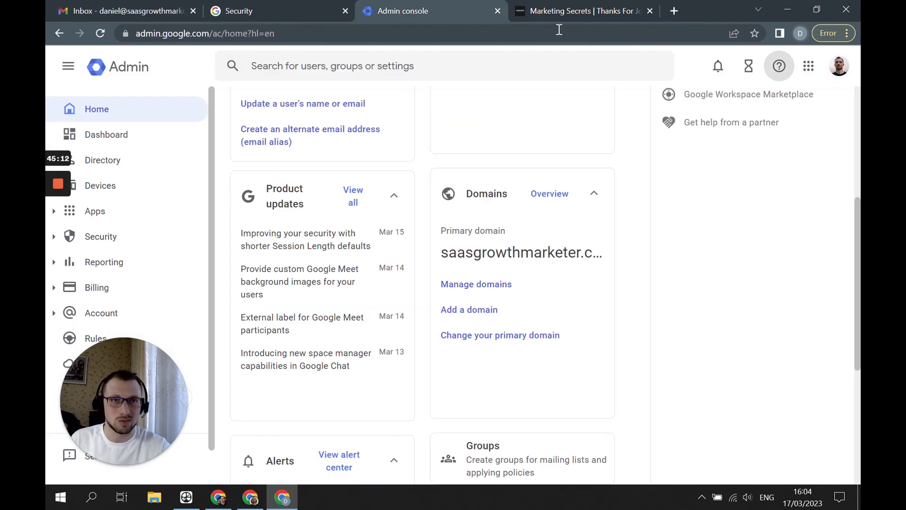
click(776, 73)
click(829, 15)
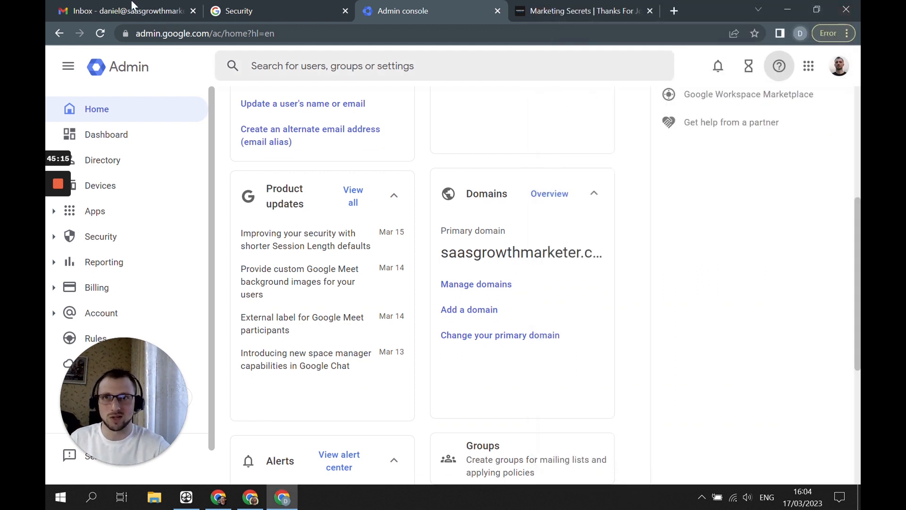
click(133, 5)
Bring the receiving account's window forward and close its test email and client email tabs.
mouse_move(258, 502)
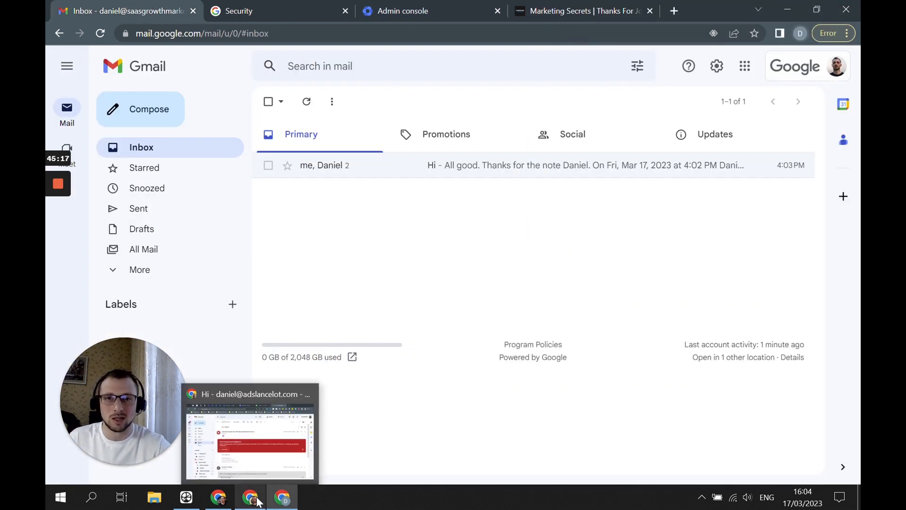
click(250, 498)
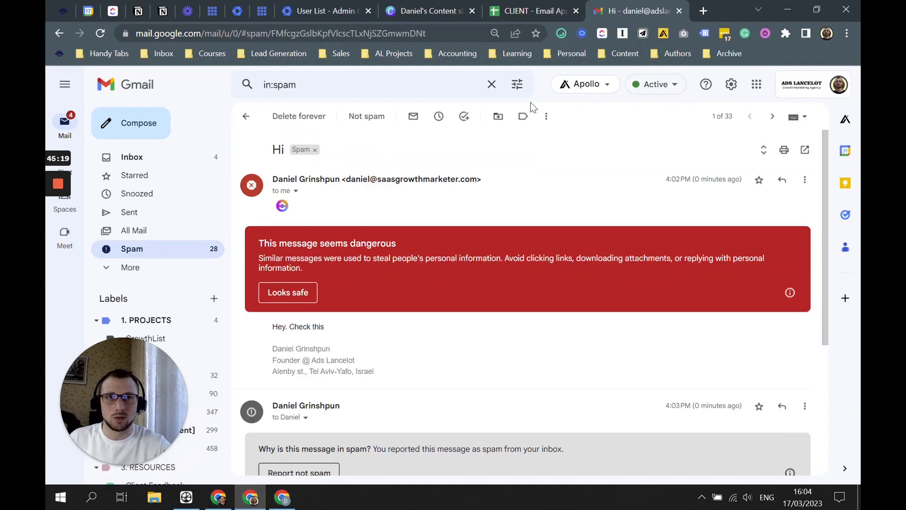
click(682, 9)
click(683, 9)
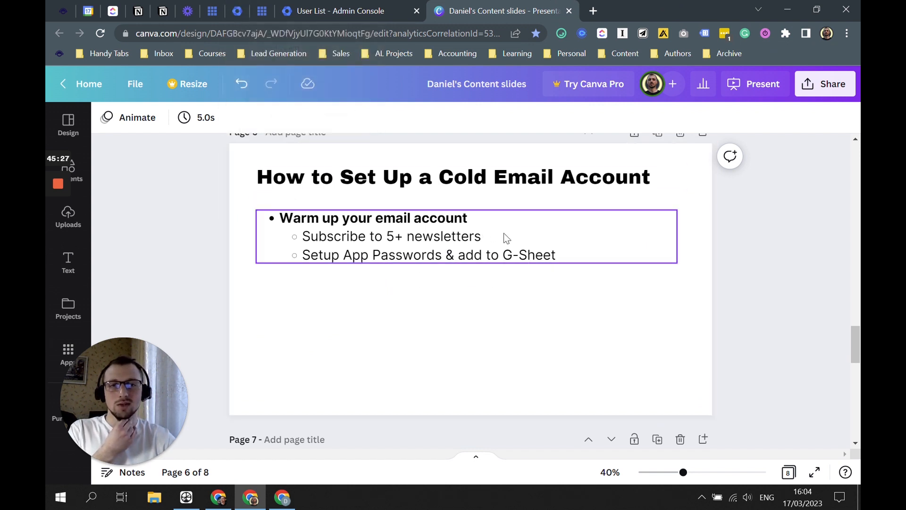
Scroll Canva to page 7 on burner email accounts, then bring back the Gmail inbox window.
scroll(708, 250, down, 4)
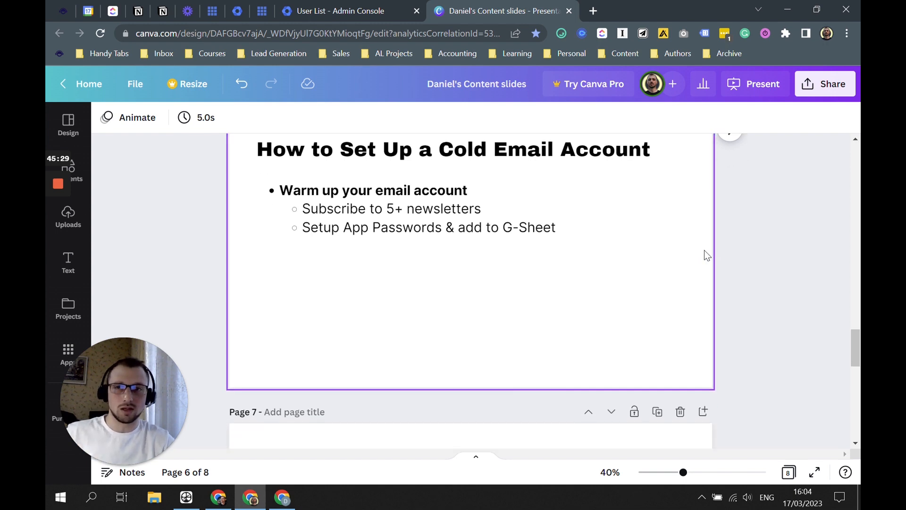
scroll(739, 225, down, 3)
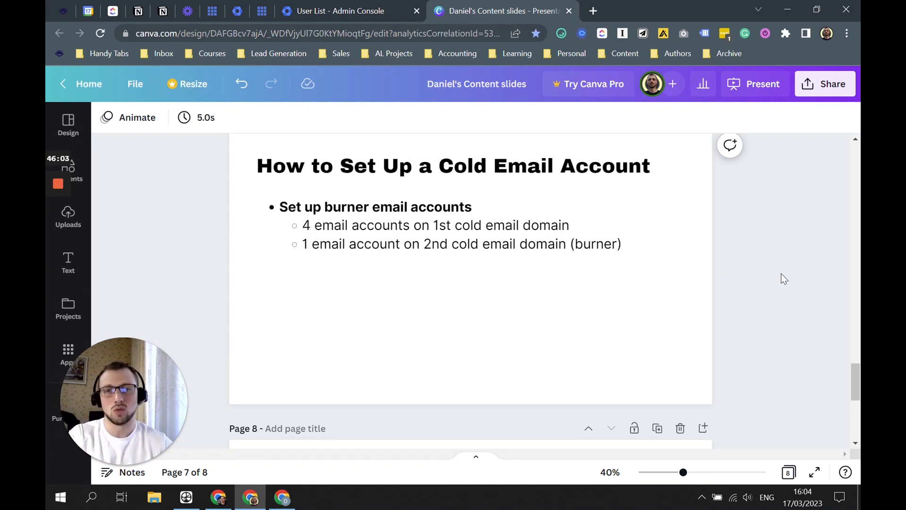
click(282, 497)
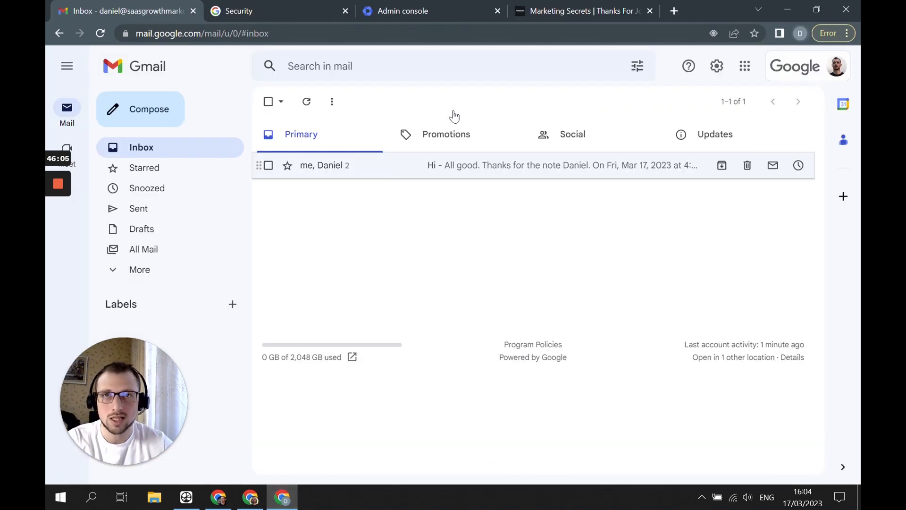
Open the Directory Users list in the Google Admin console.
click(457, 7)
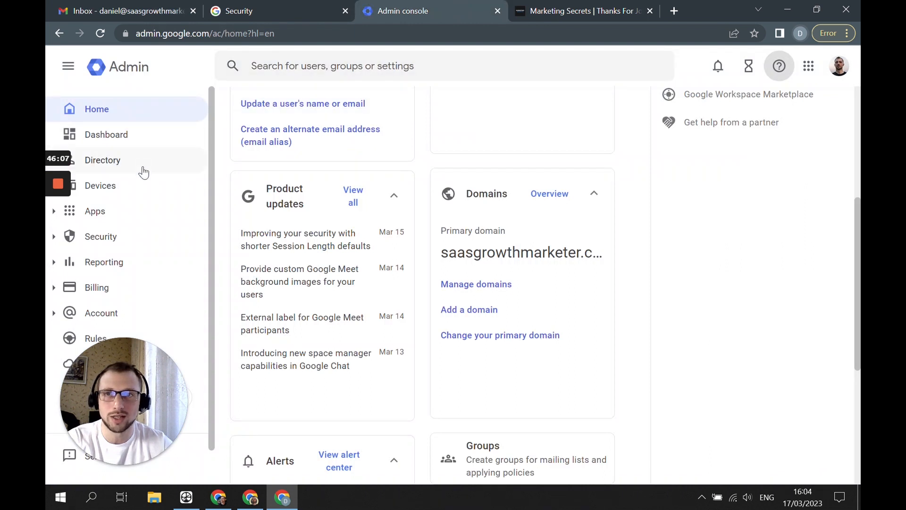
click(142, 169)
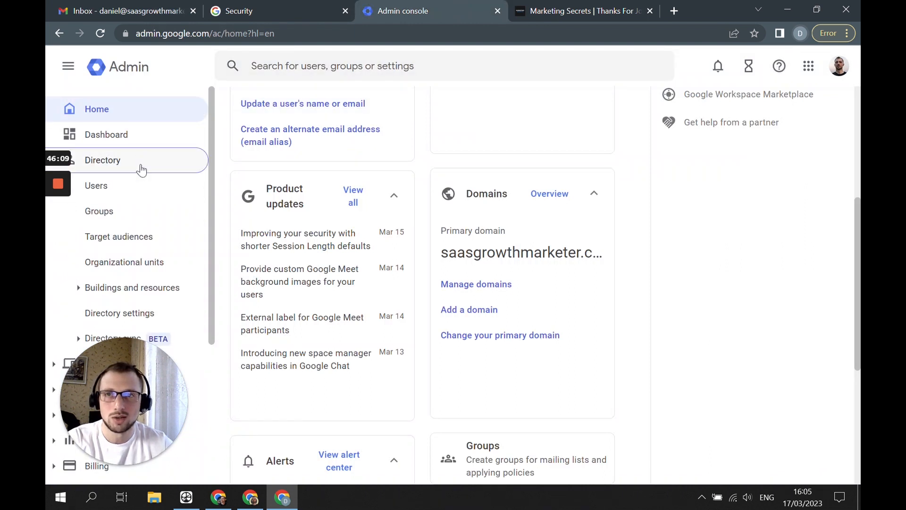
click(149, 195)
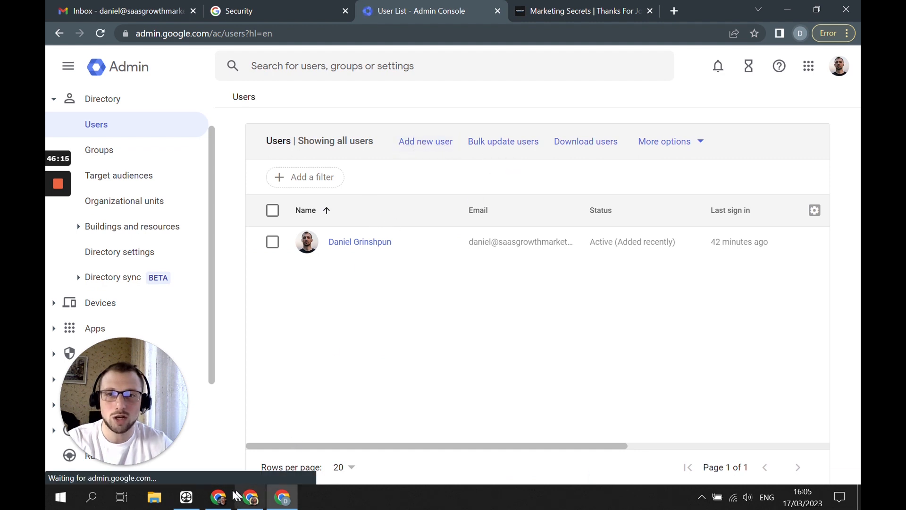
Highlight the user email addresses in the other domain's Users list, then switch to the other organisation's admin window.
click(224, 502)
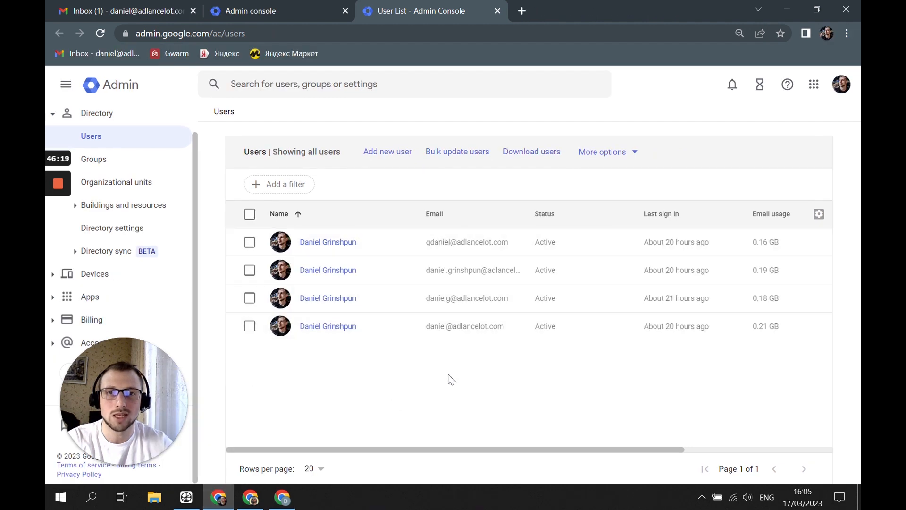
drag(427, 327, 503, 327)
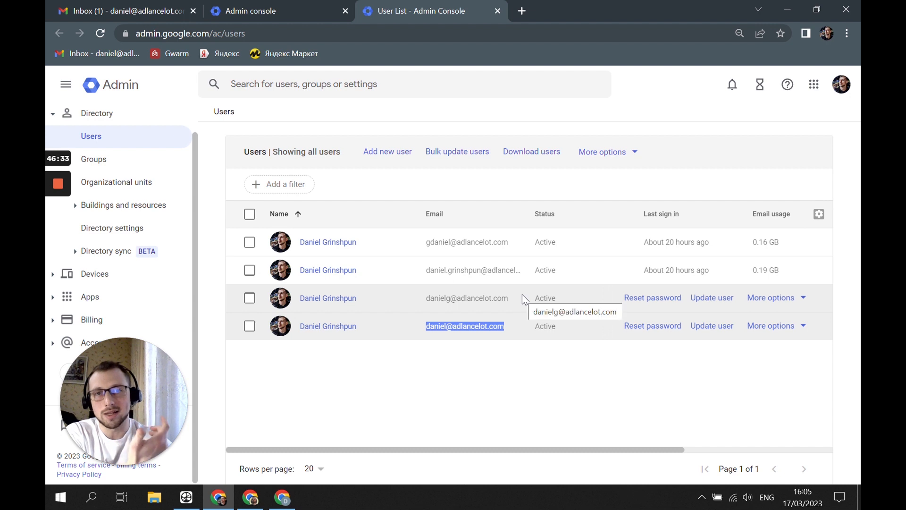
drag(430, 242, 508, 241)
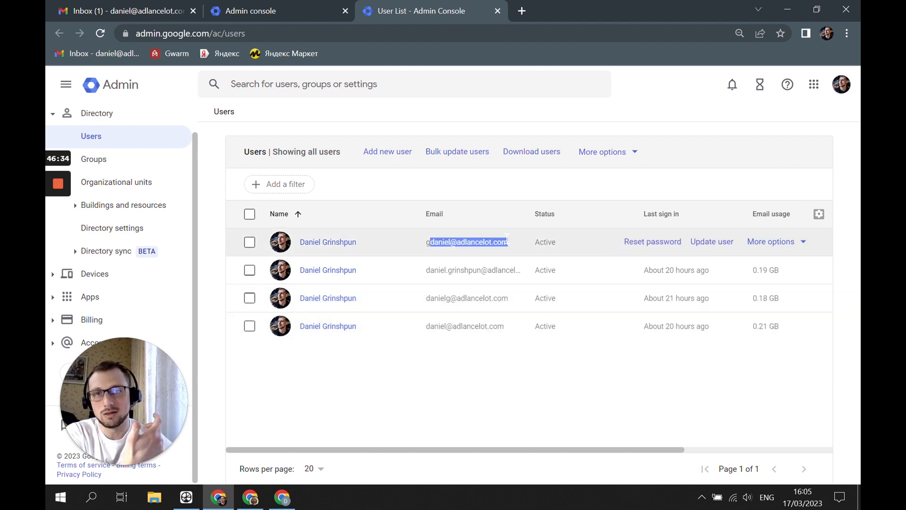
click(427, 249)
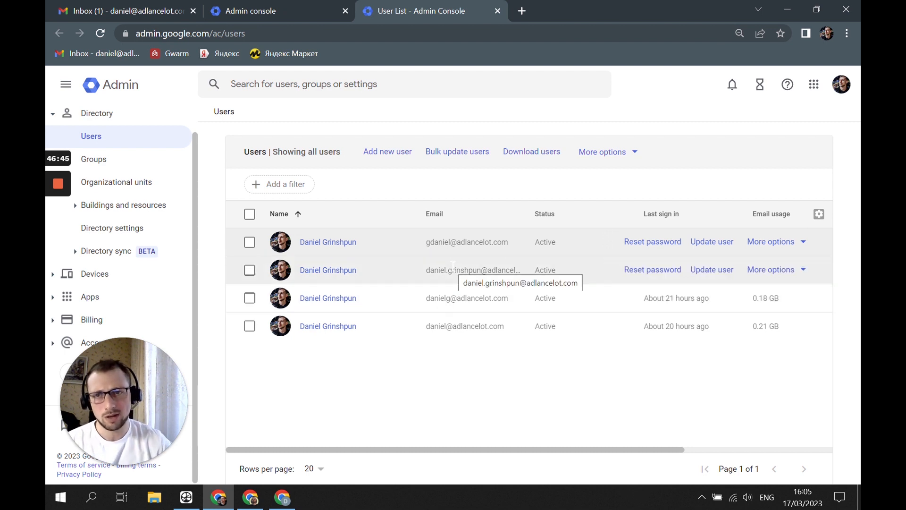
drag(453, 267, 513, 266)
click(510, 383)
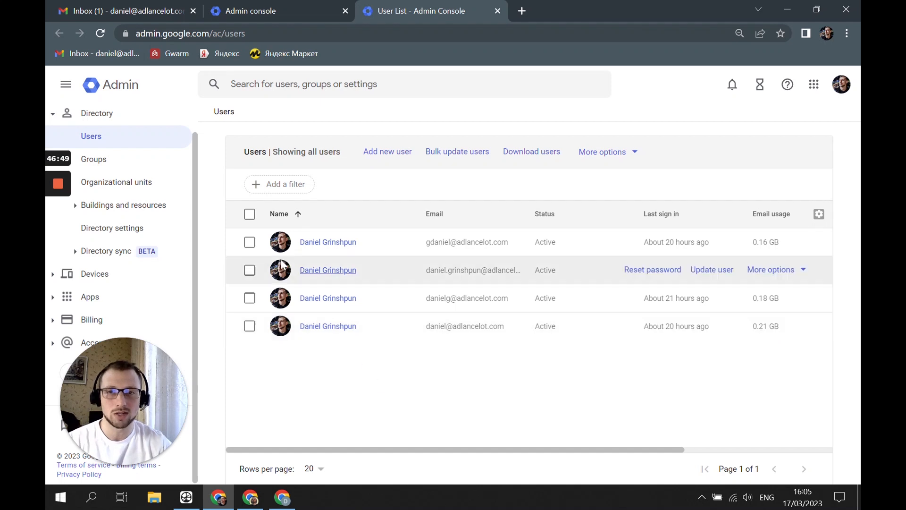
click(282, 497)
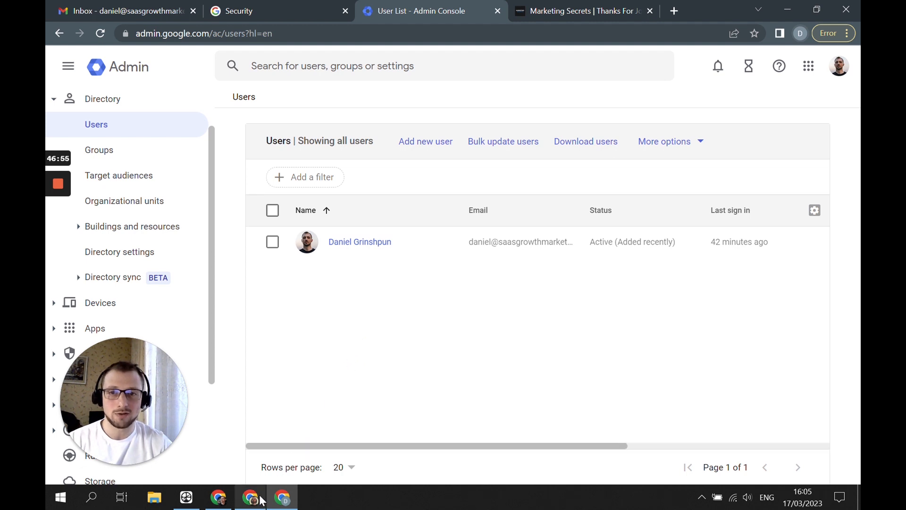
Check the new cold account's Gmail inbox and signed-in account card, then return to the Canva deck.
click(152, 6)
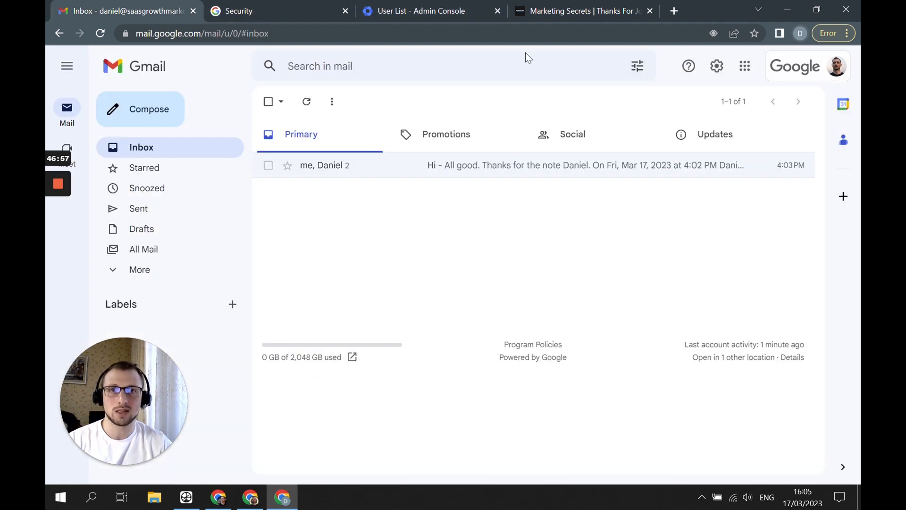
click(837, 66)
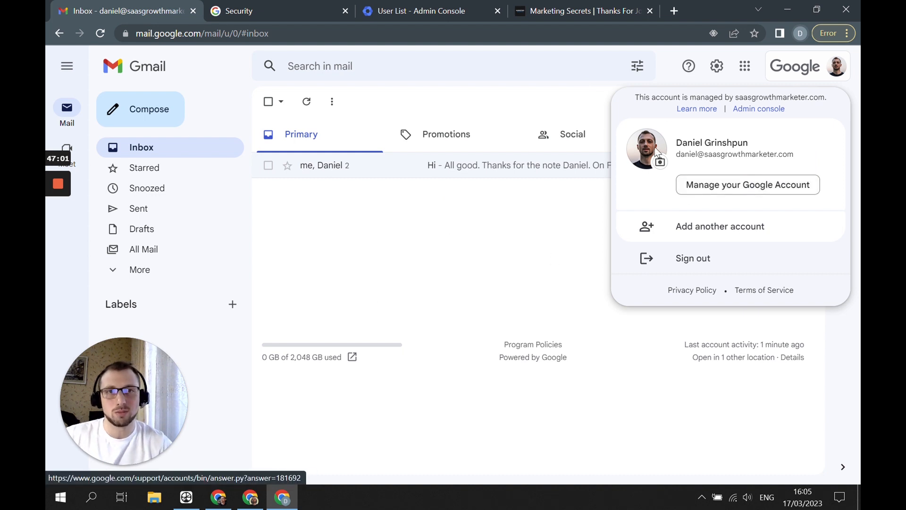
click(400, 336)
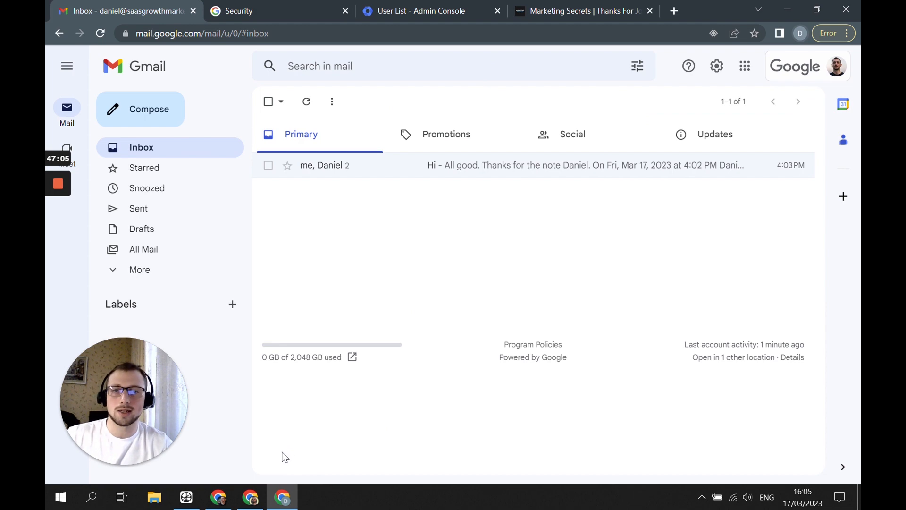
click(250, 497)
scroll(561, 312, up, 5)
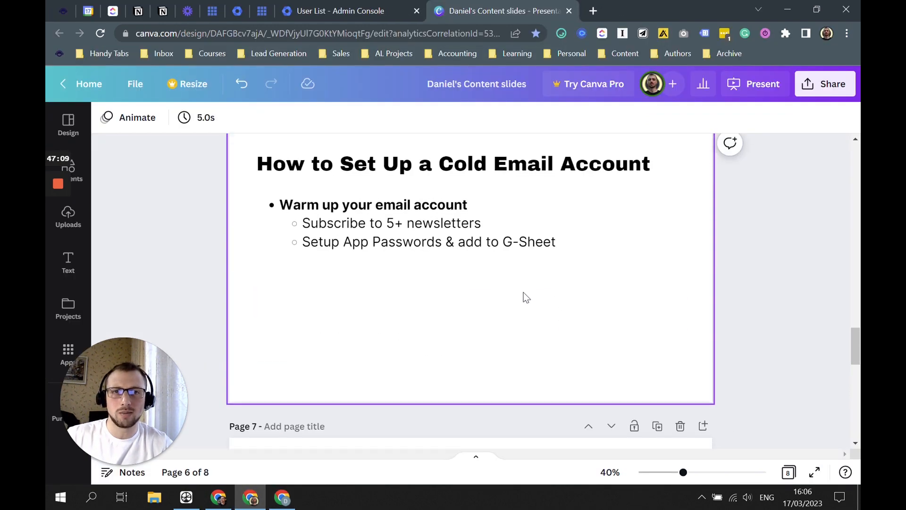
Scroll the Canva deck from page 6 to page 7, listing 4 burner accounts on domain 1 and 1 on domain 2.
scroll(523, 293, down, 3)
scroll(724, 320, down, 2)
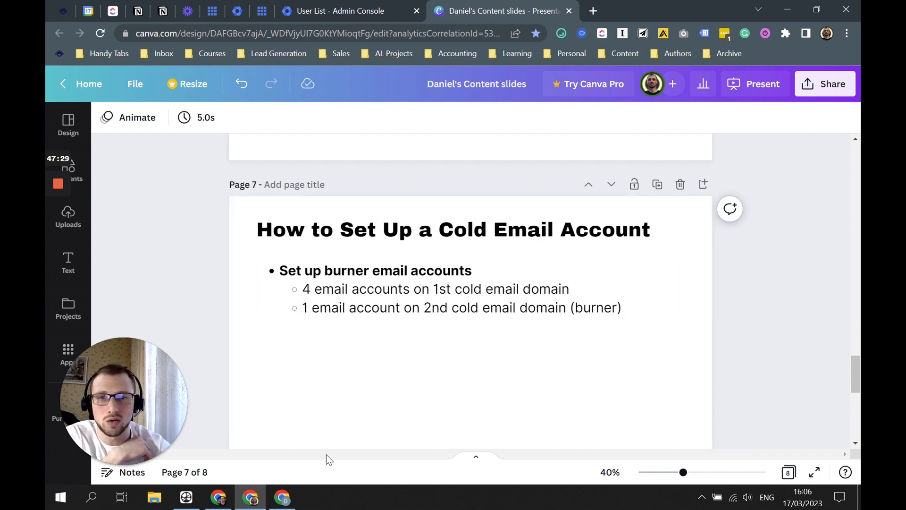
mouse_move(282, 497)
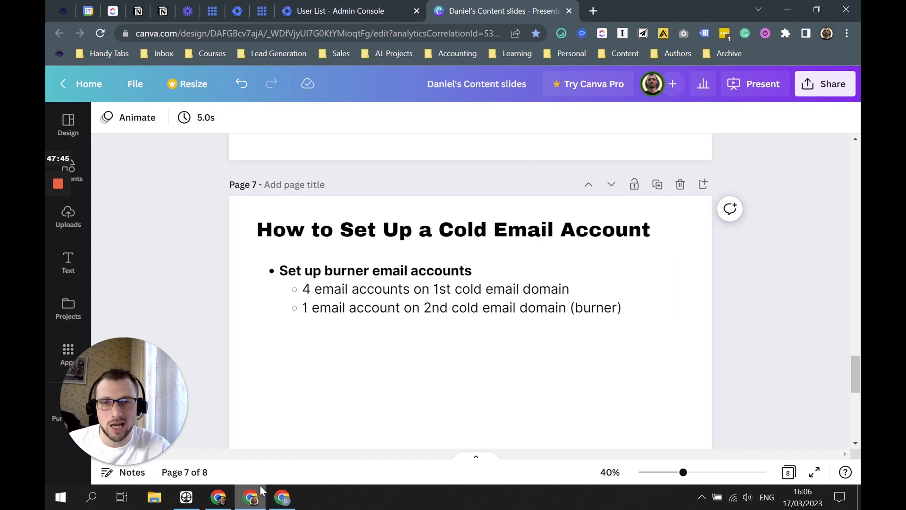
click(290, 498)
click(433, 9)
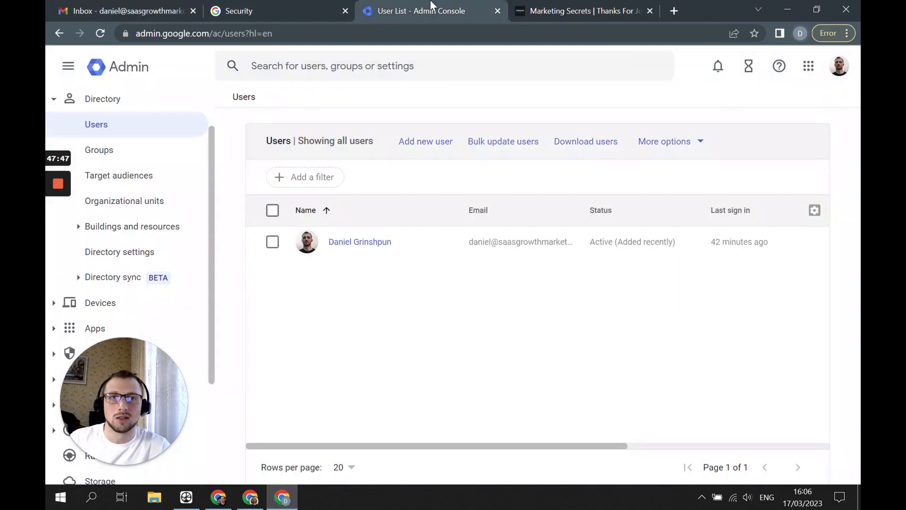
click(839, 66)
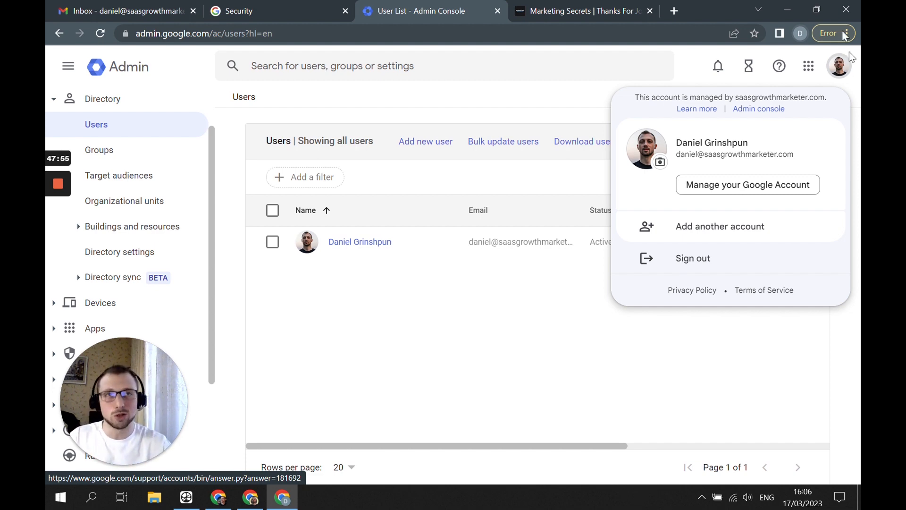
click(787, 10)
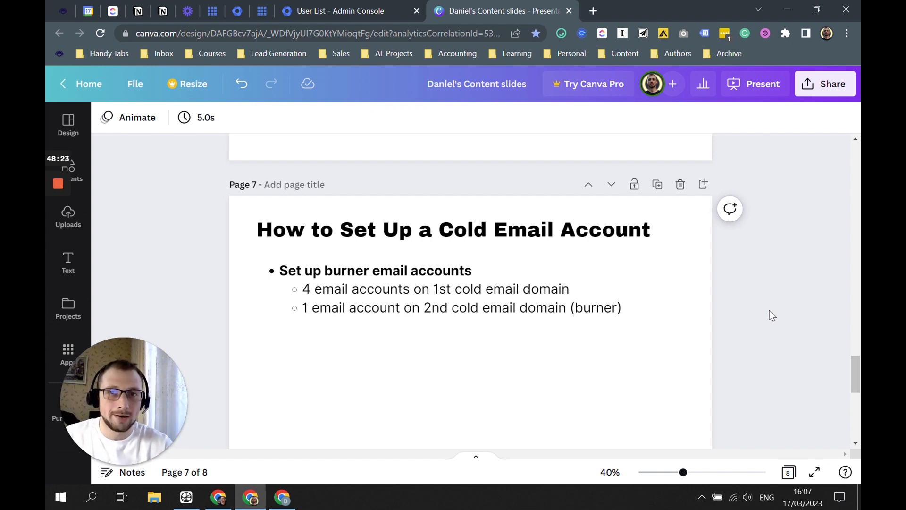
Scroll to page 8, the 'That's it.' slide about setting up the main domain the same way.
scroll(769, 311, down, 5)
scroll(769, 307, down, 1)
scroll(766, 303, up, 1)
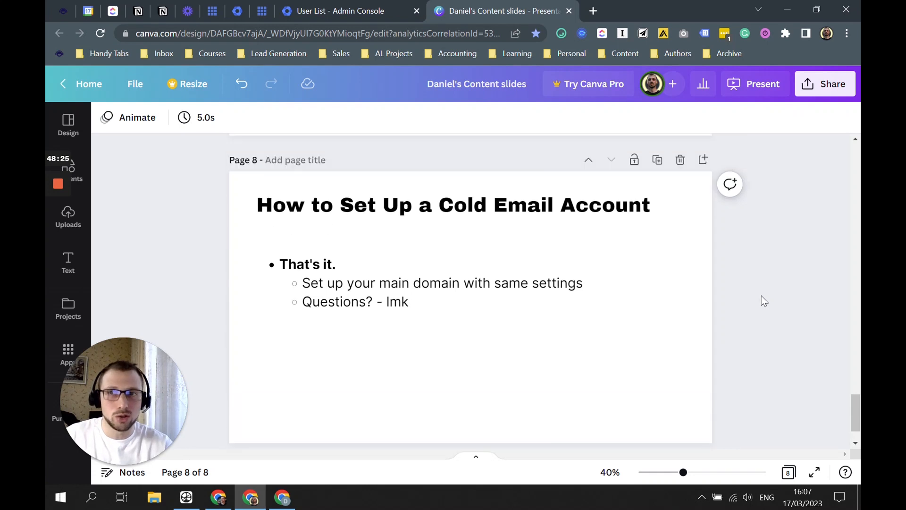
scroll(761, 295, up, 1)
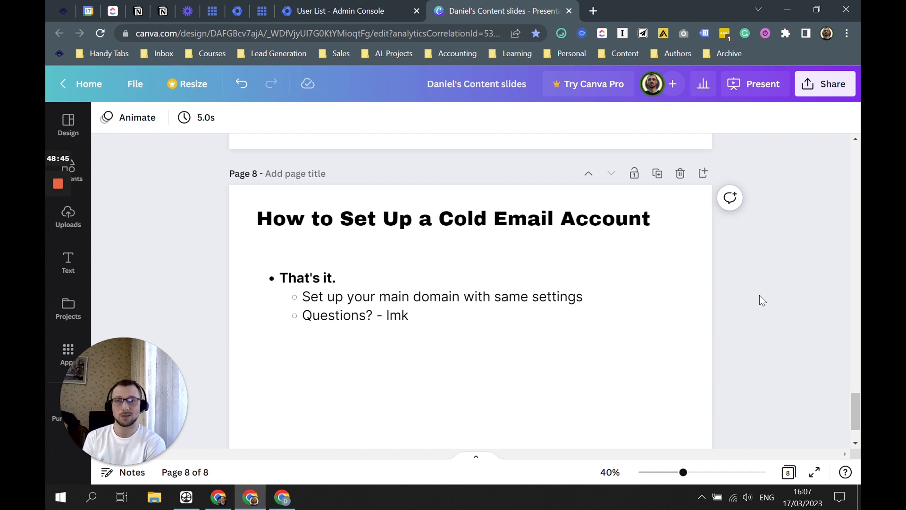
scroll(760, 296, up, 8)
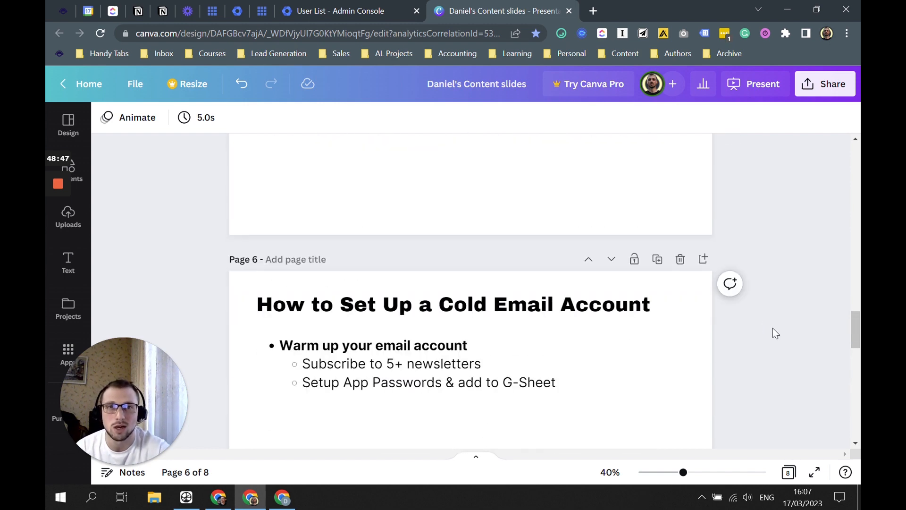
scroll(746, 320, up, 5)
scroll(456, 385, down, 6)
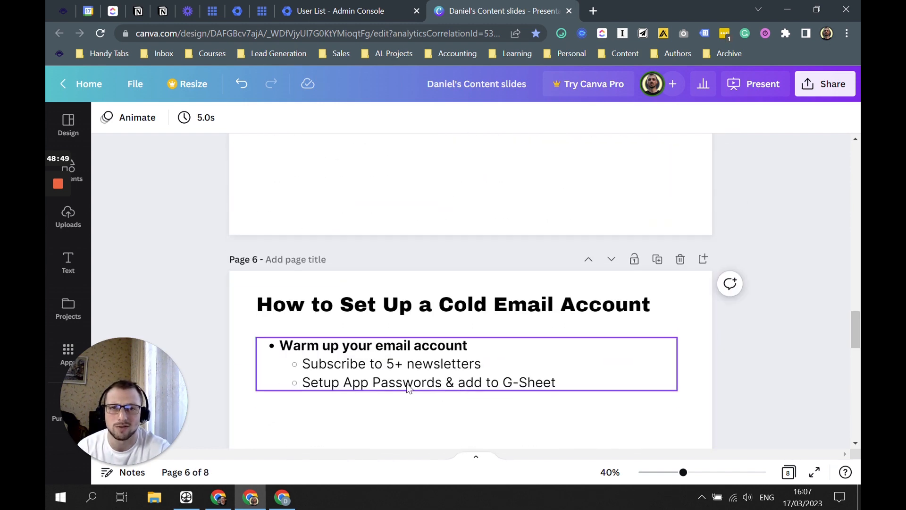
scroll(416, 371, up, 4)
scroll(417, 362, down, 6)
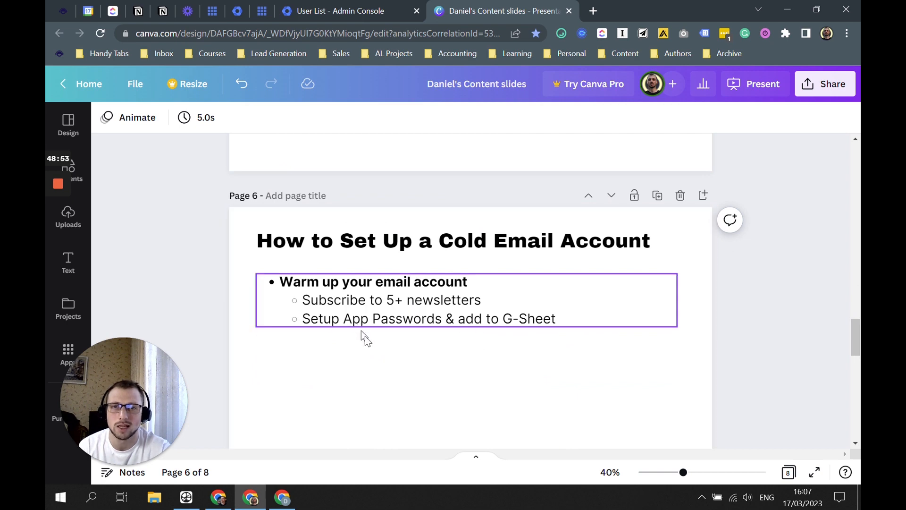
scroll(366, 340, up, 4)
scroll(366, 353, down, 3)
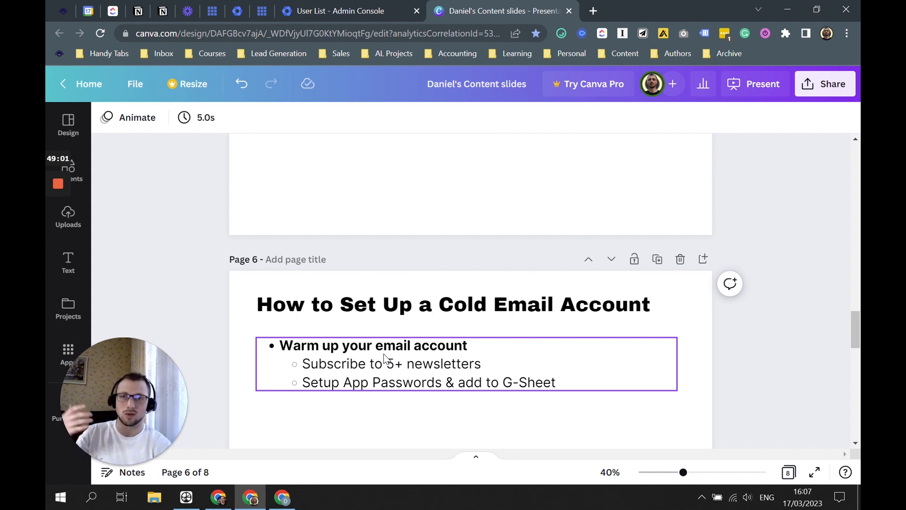
scroll(680, 307, up, 4)
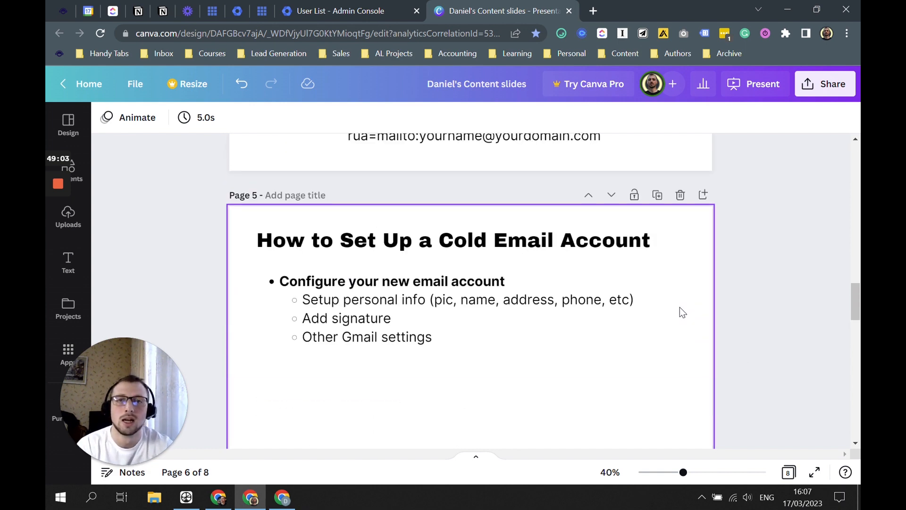
scroll(800, 328, up, 3)
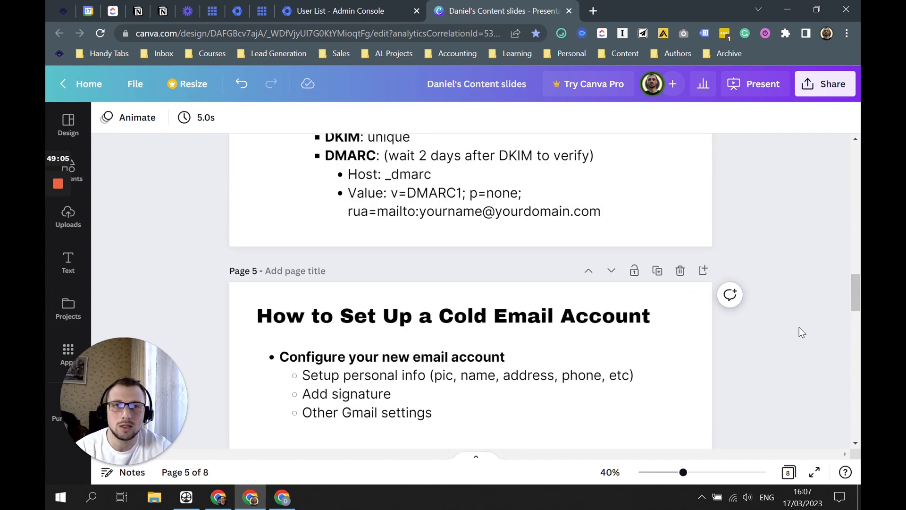
scroll(795, 324, up, 2)
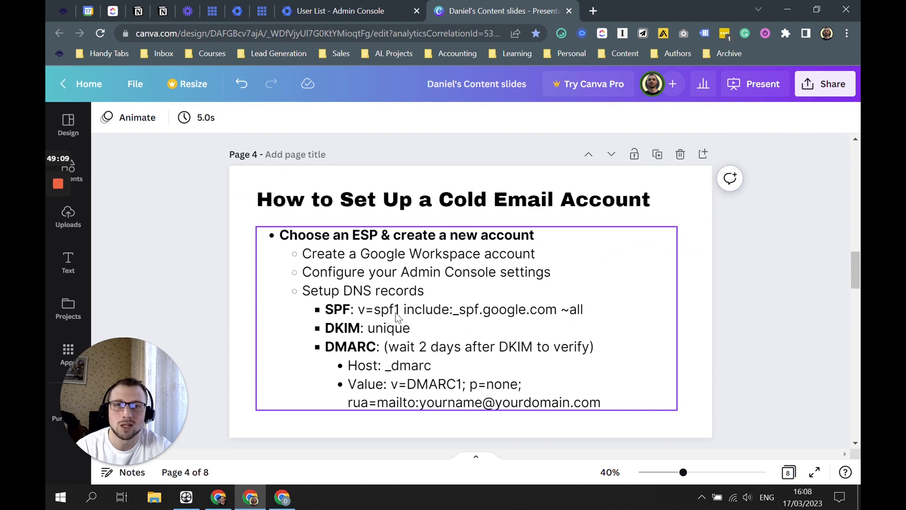
scroll(737, 330, down, 5)
scroll(753, 319, up, 5)
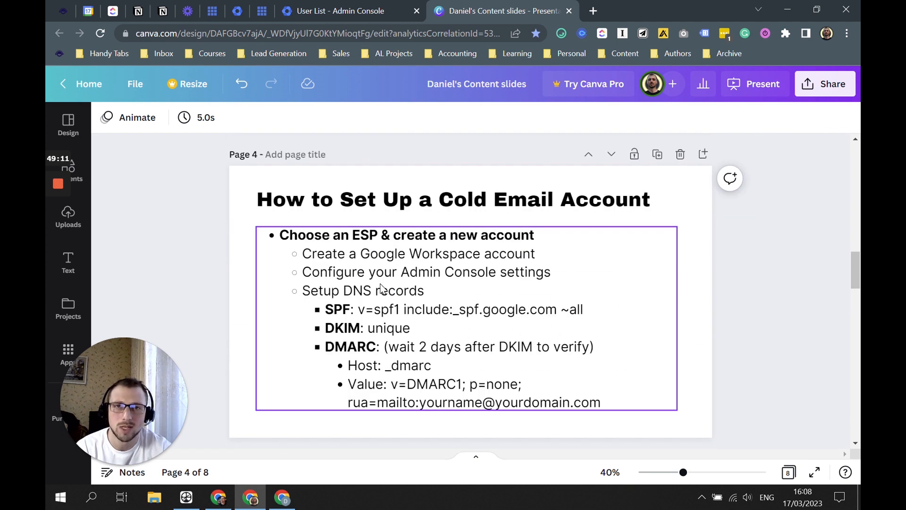
scroll(822, 302, down, 7)
scroll(809, 302, down, 12)
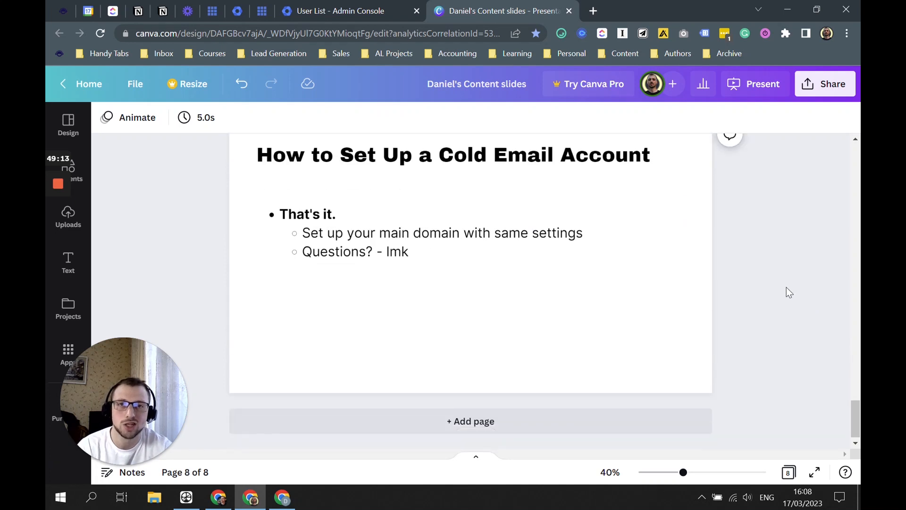
scroll(785, 287, up, 1)
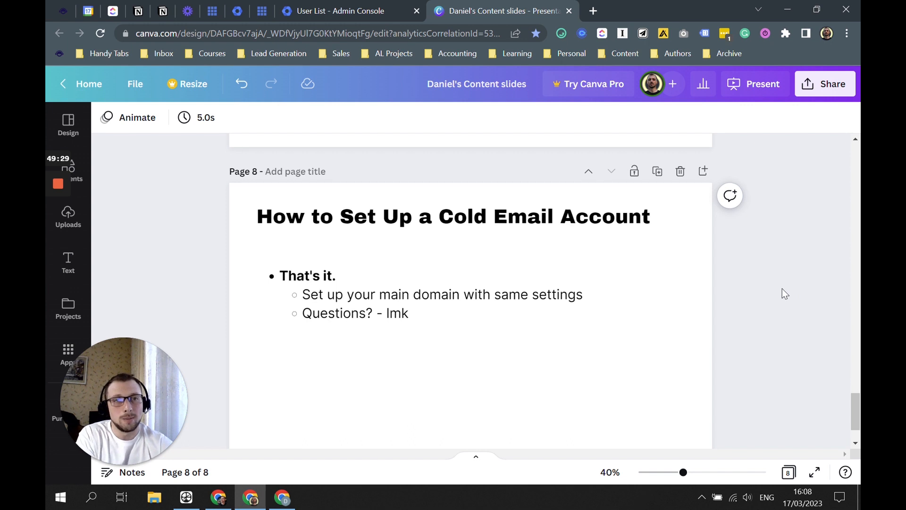
scroll(782, 289, down, 2)
scroll(783, 290, up, 2)
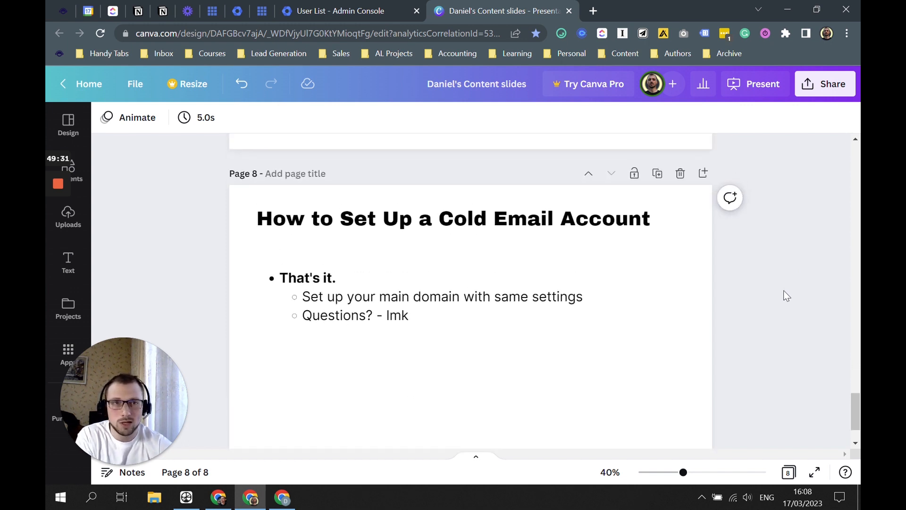
scroll(783, 296, down, 2)
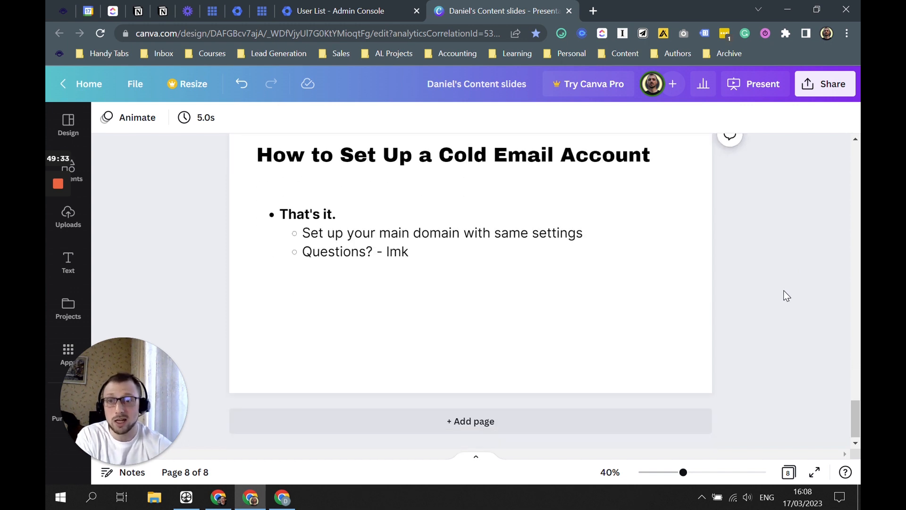